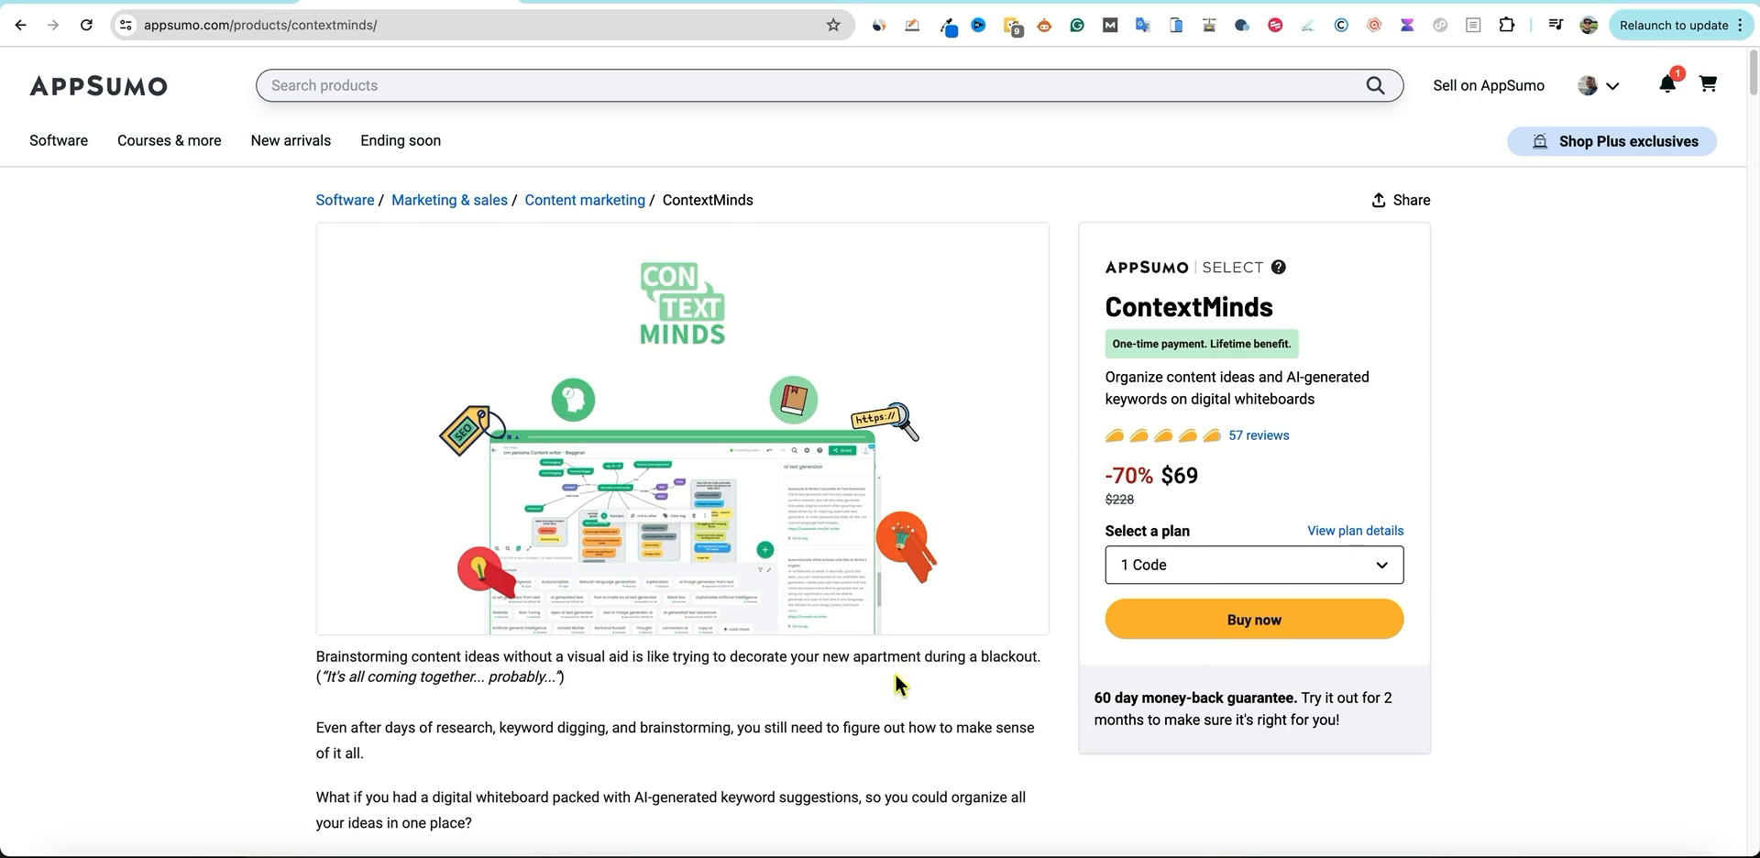
Examine the price and plan offer on the ContextMinds deal page.
scroll(1093, 724, down, 1)
scroll(1088, 726, up, 1)
scroll(775, 726, down, 1)
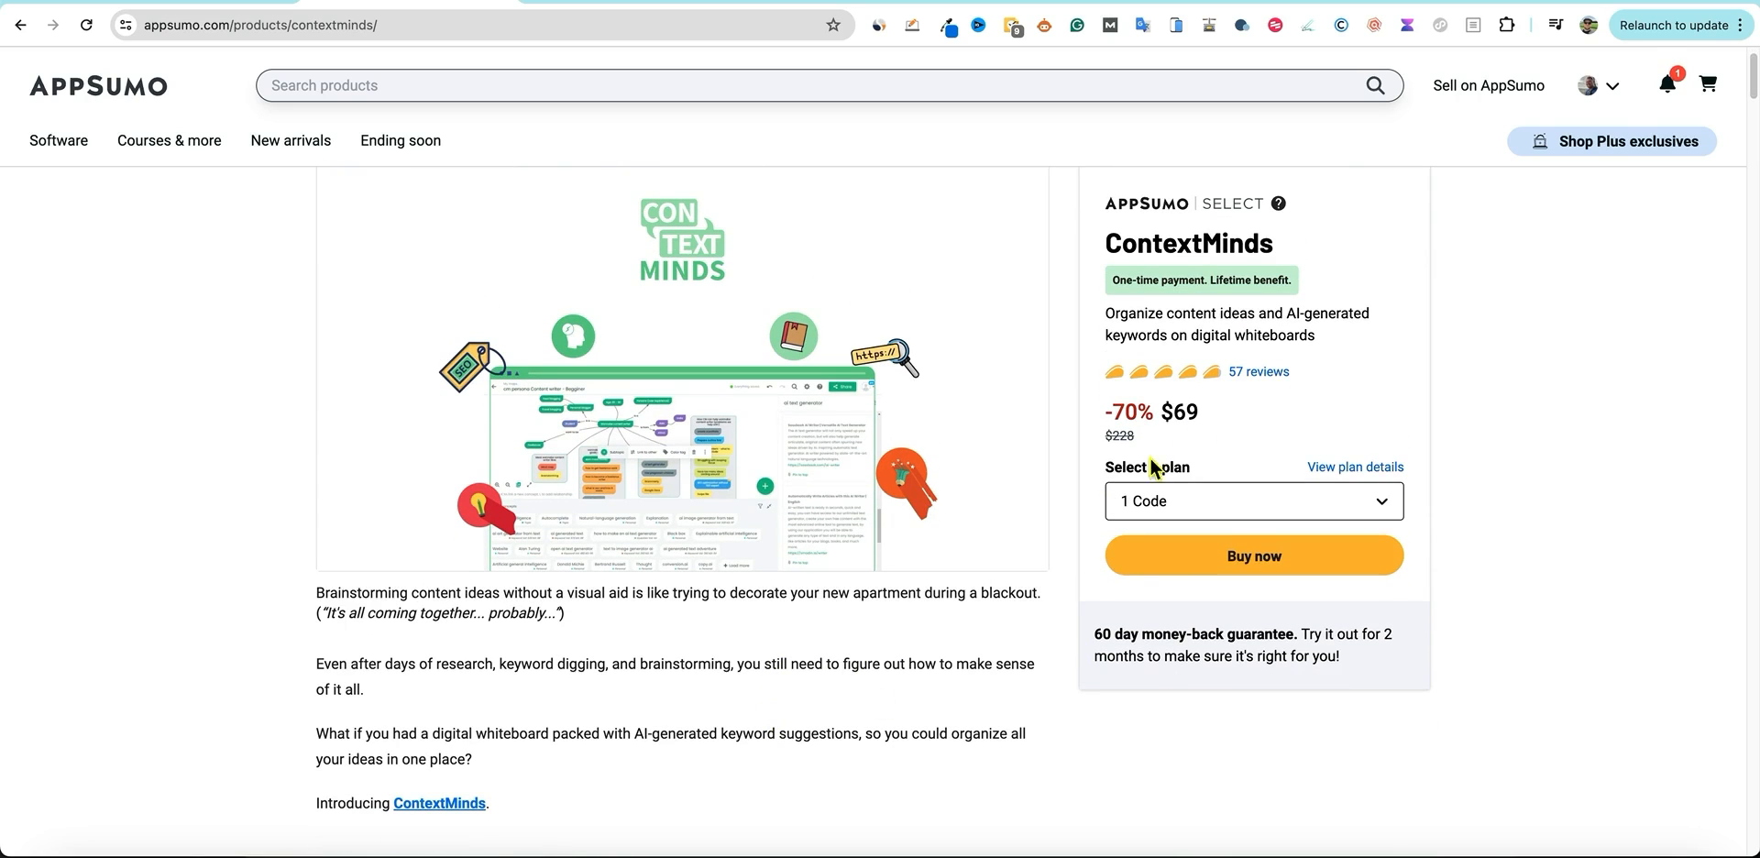
drag(1201, 415, 1138, 418)
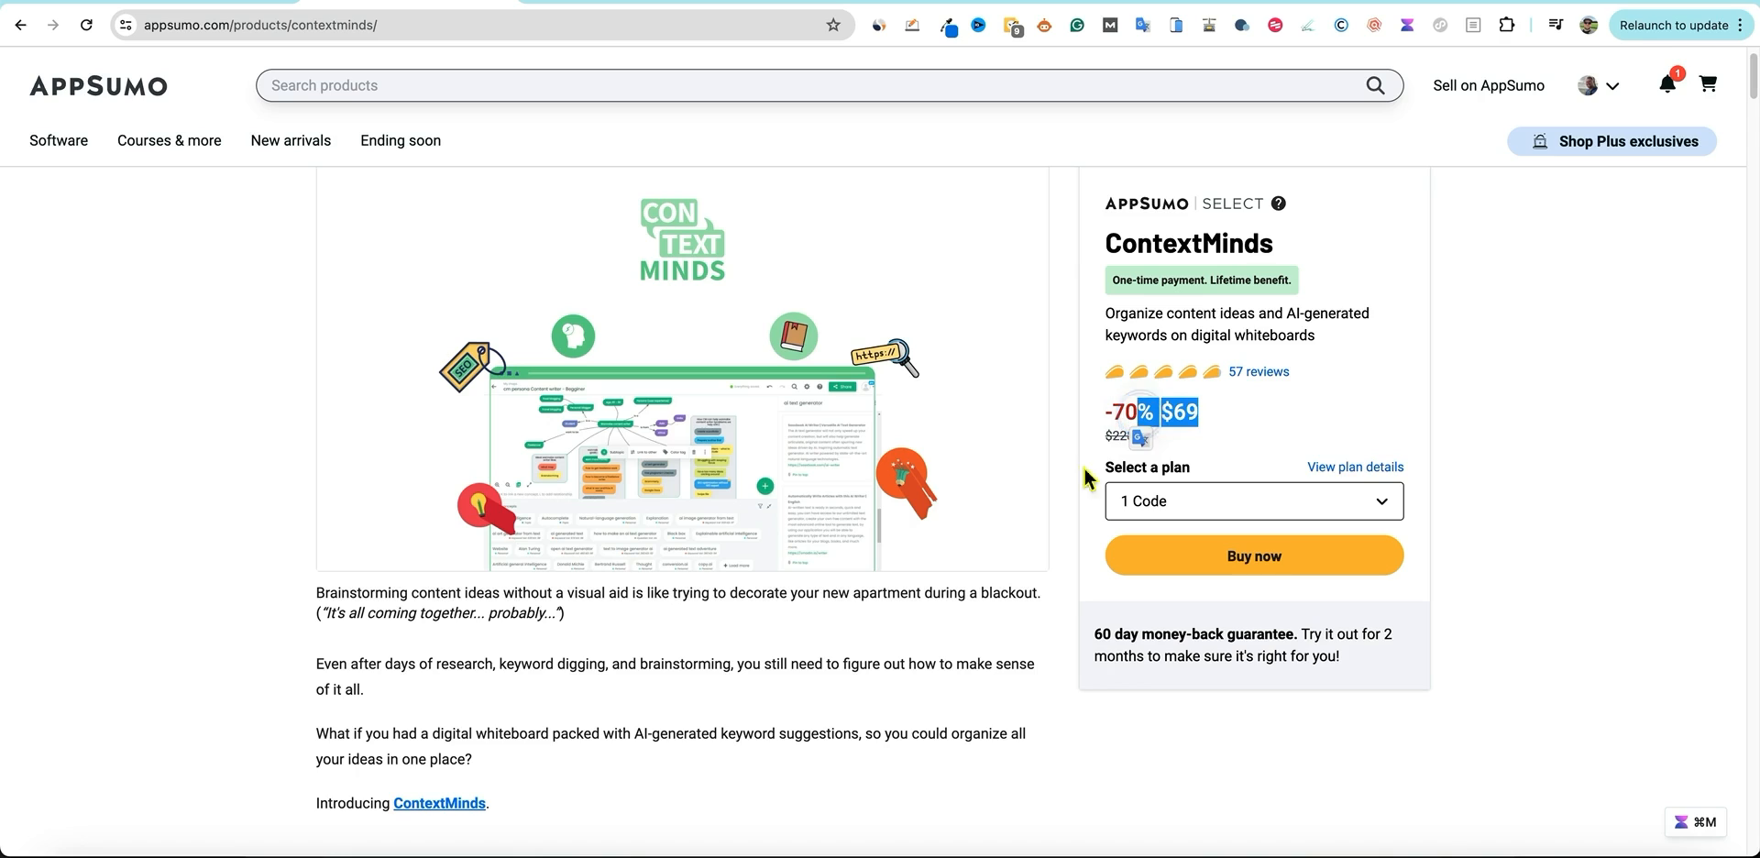
click(1001, 667)
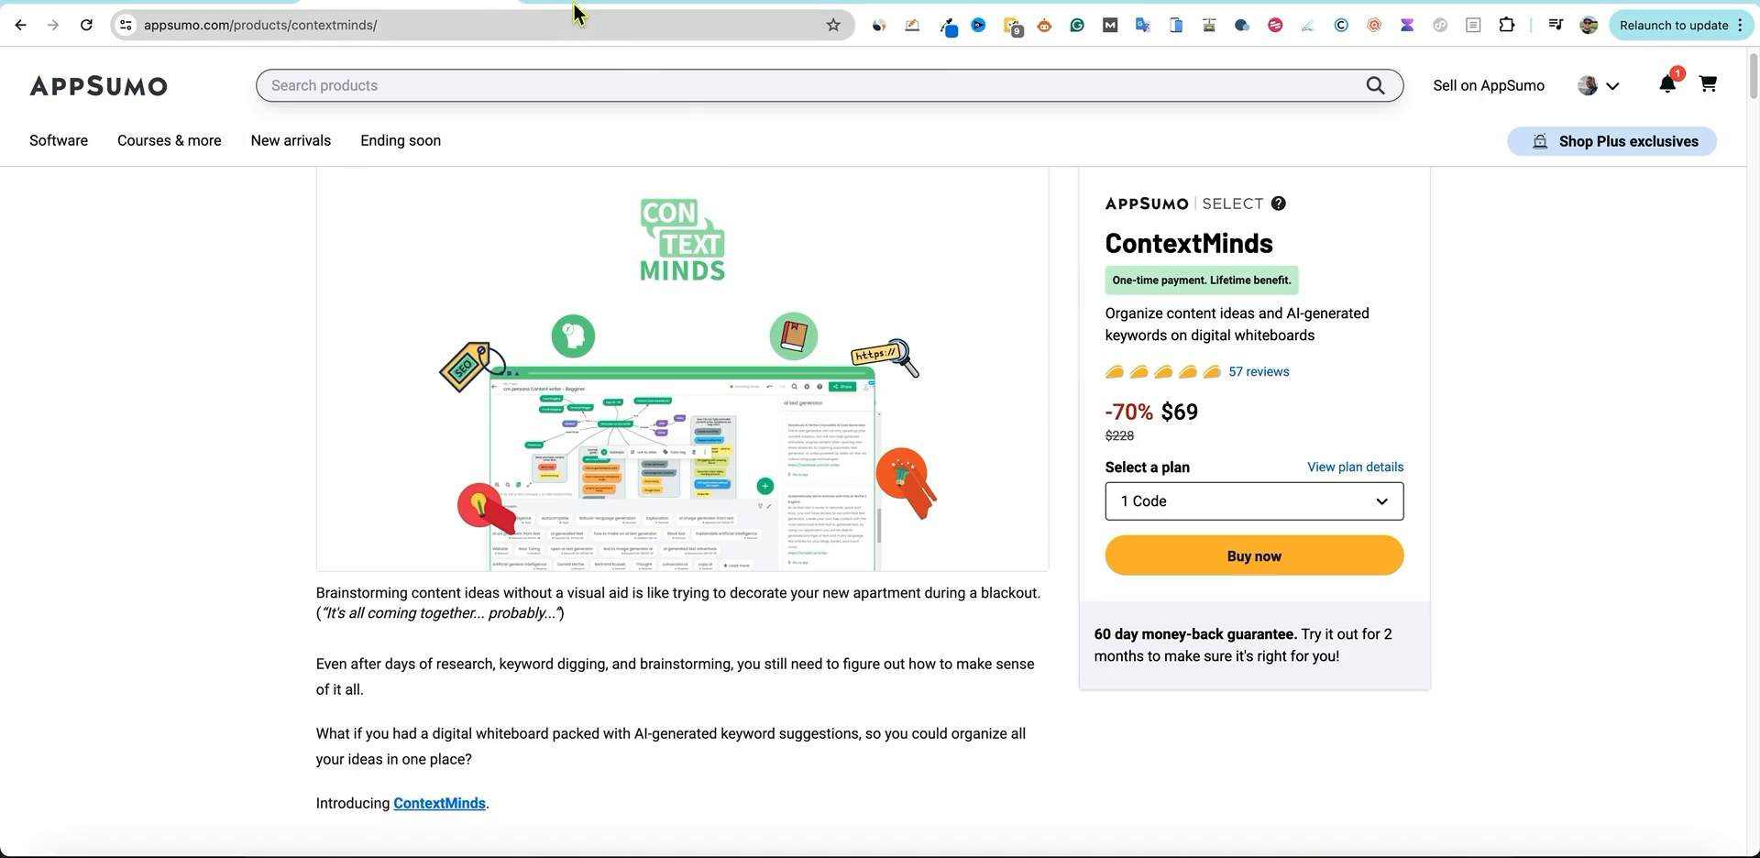
Open the vidBoard.ai deal page on AppSumo and examine its price and plan offer.
click(195, 2)
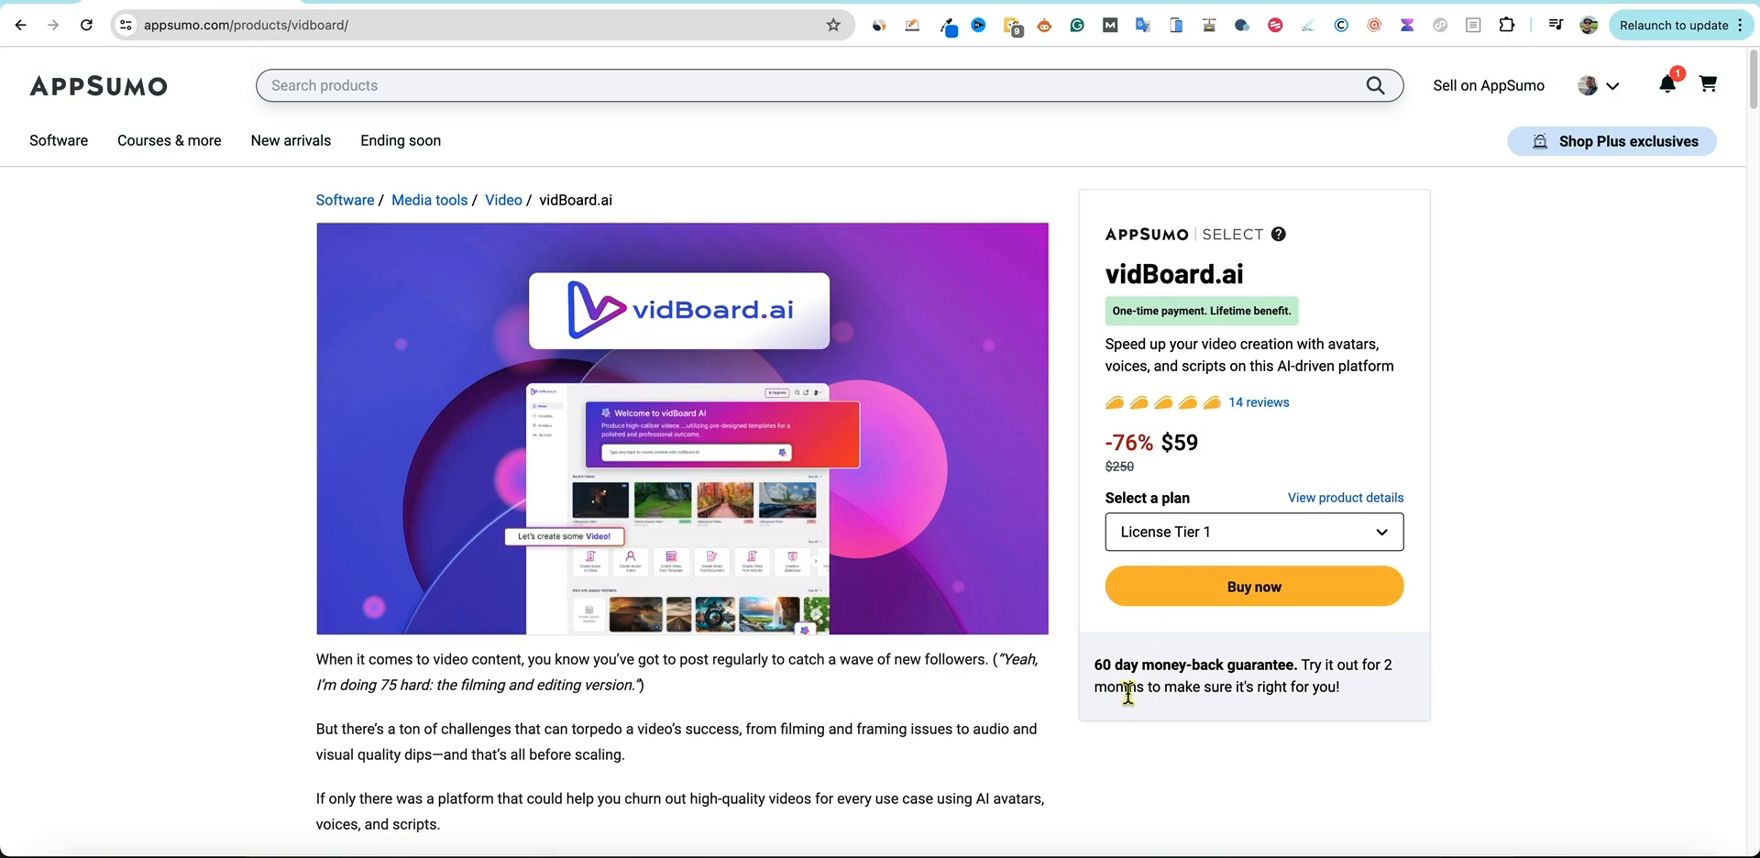
scroll(1084, 706, down, 3)
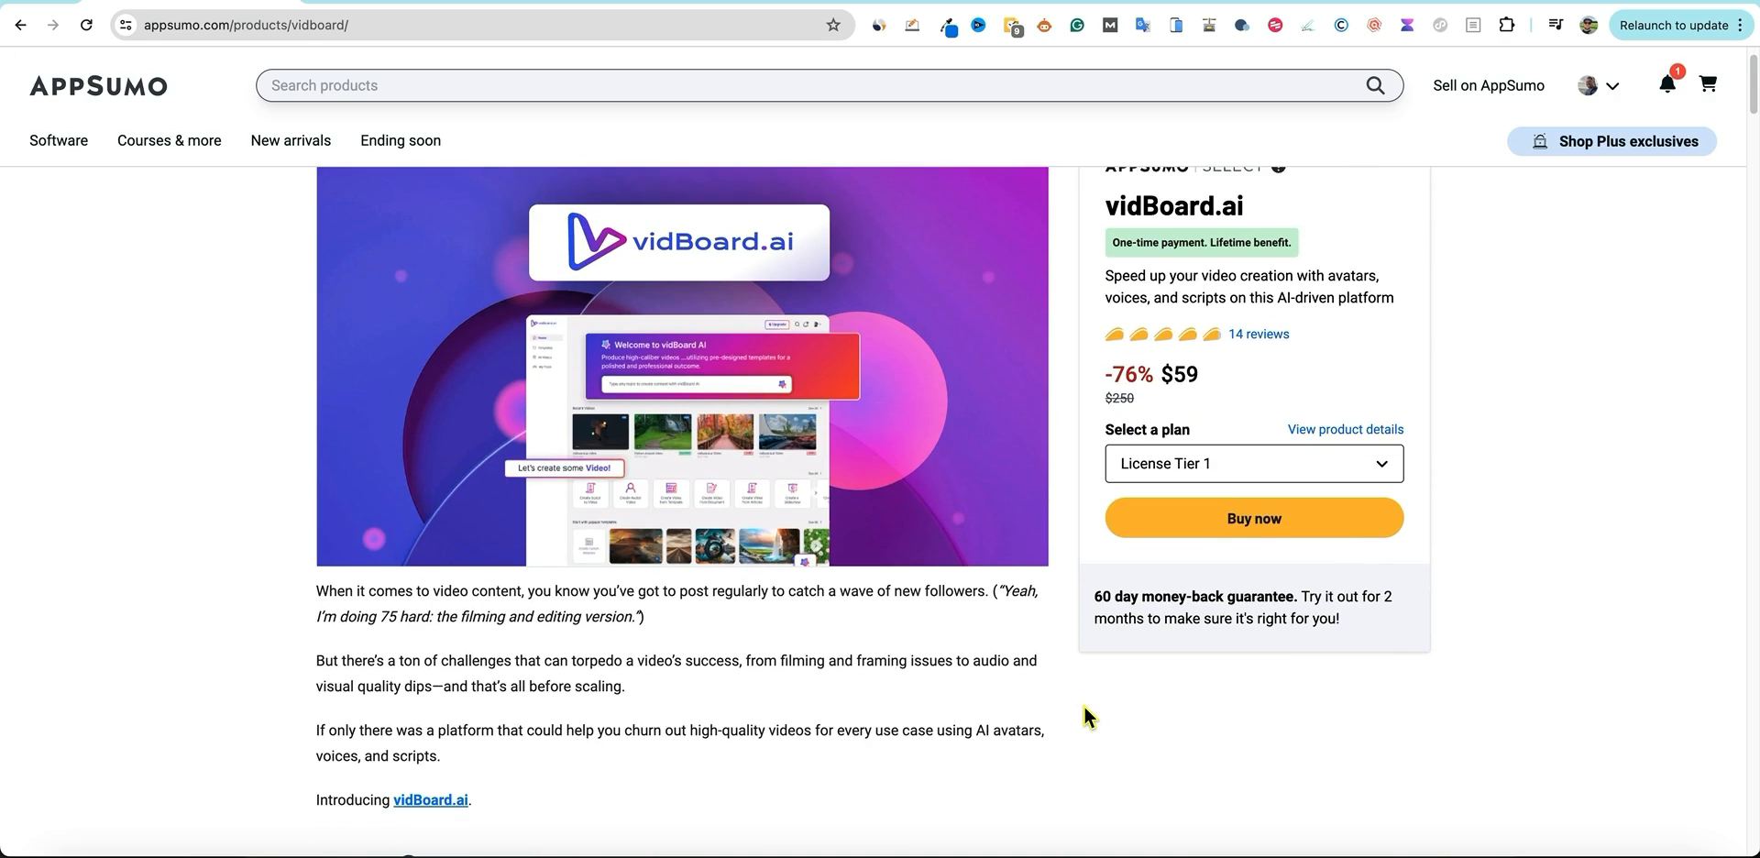
scroll(1082, 711, up, 3)
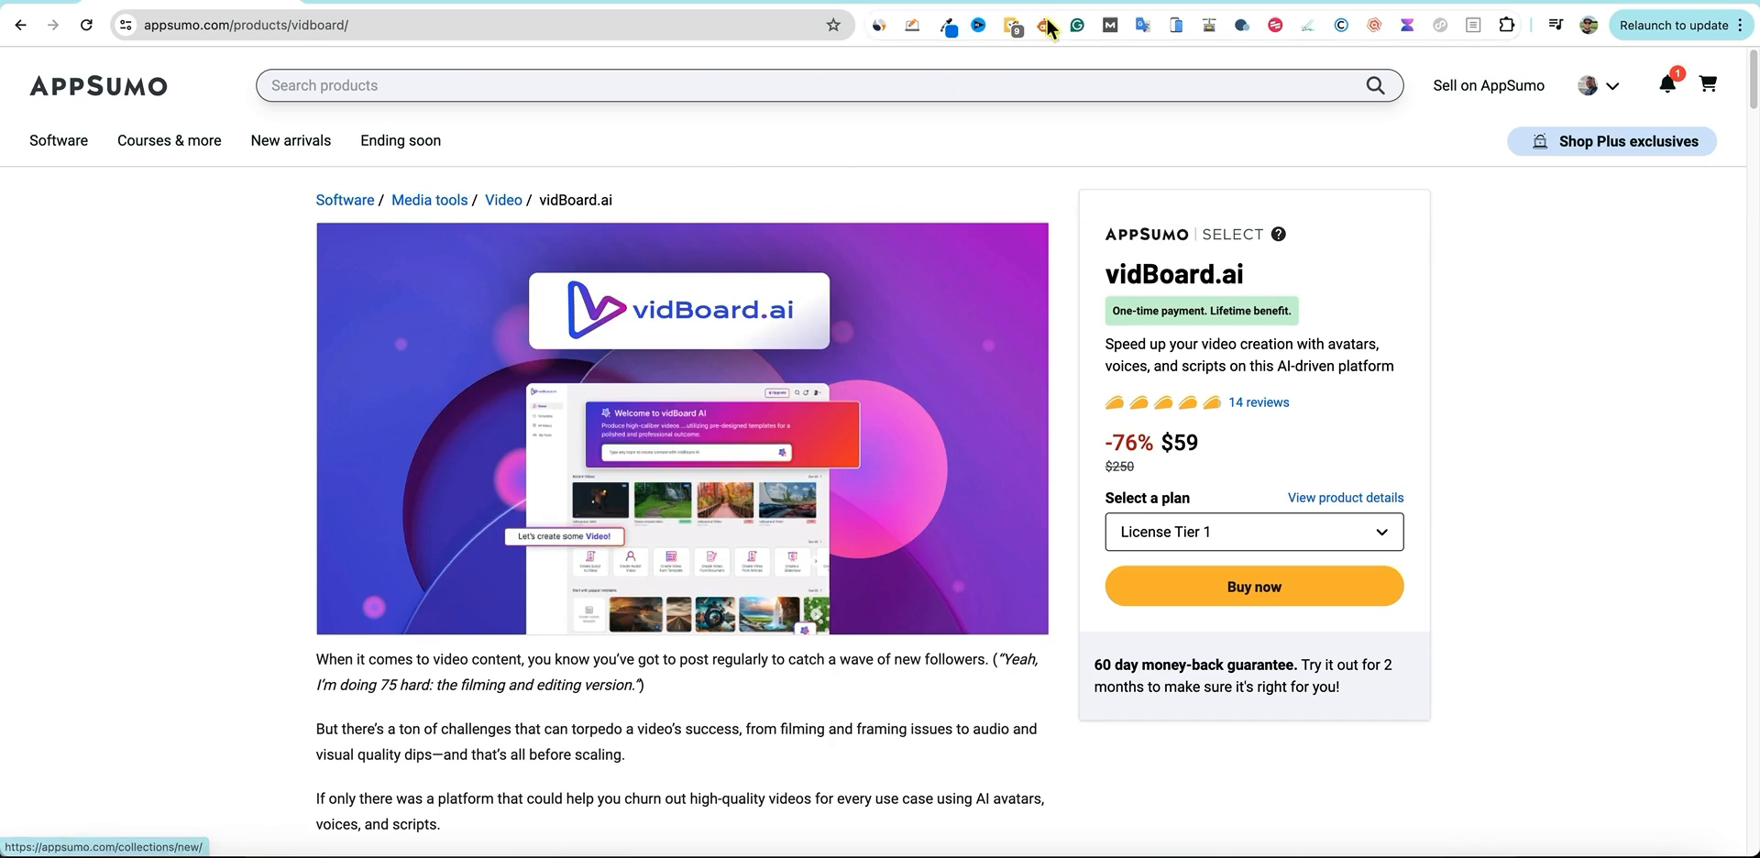
Switch to the Vidboard AI review video on YouTube and look over its description and comments.
click(841, 1)
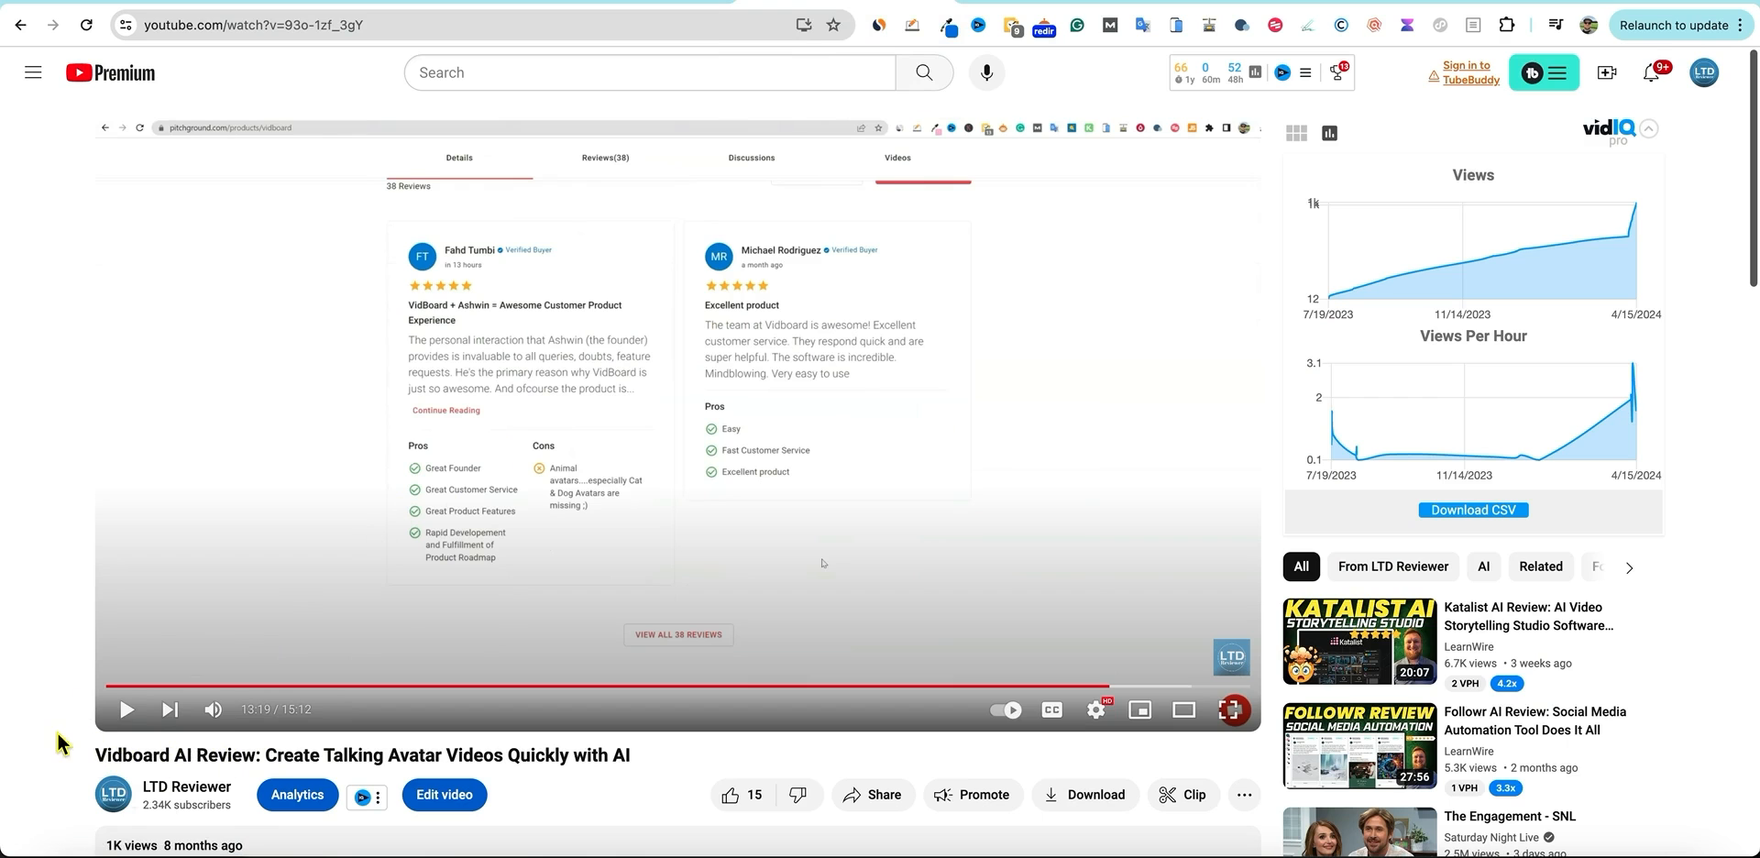
scroll(19, 660, down, 1)
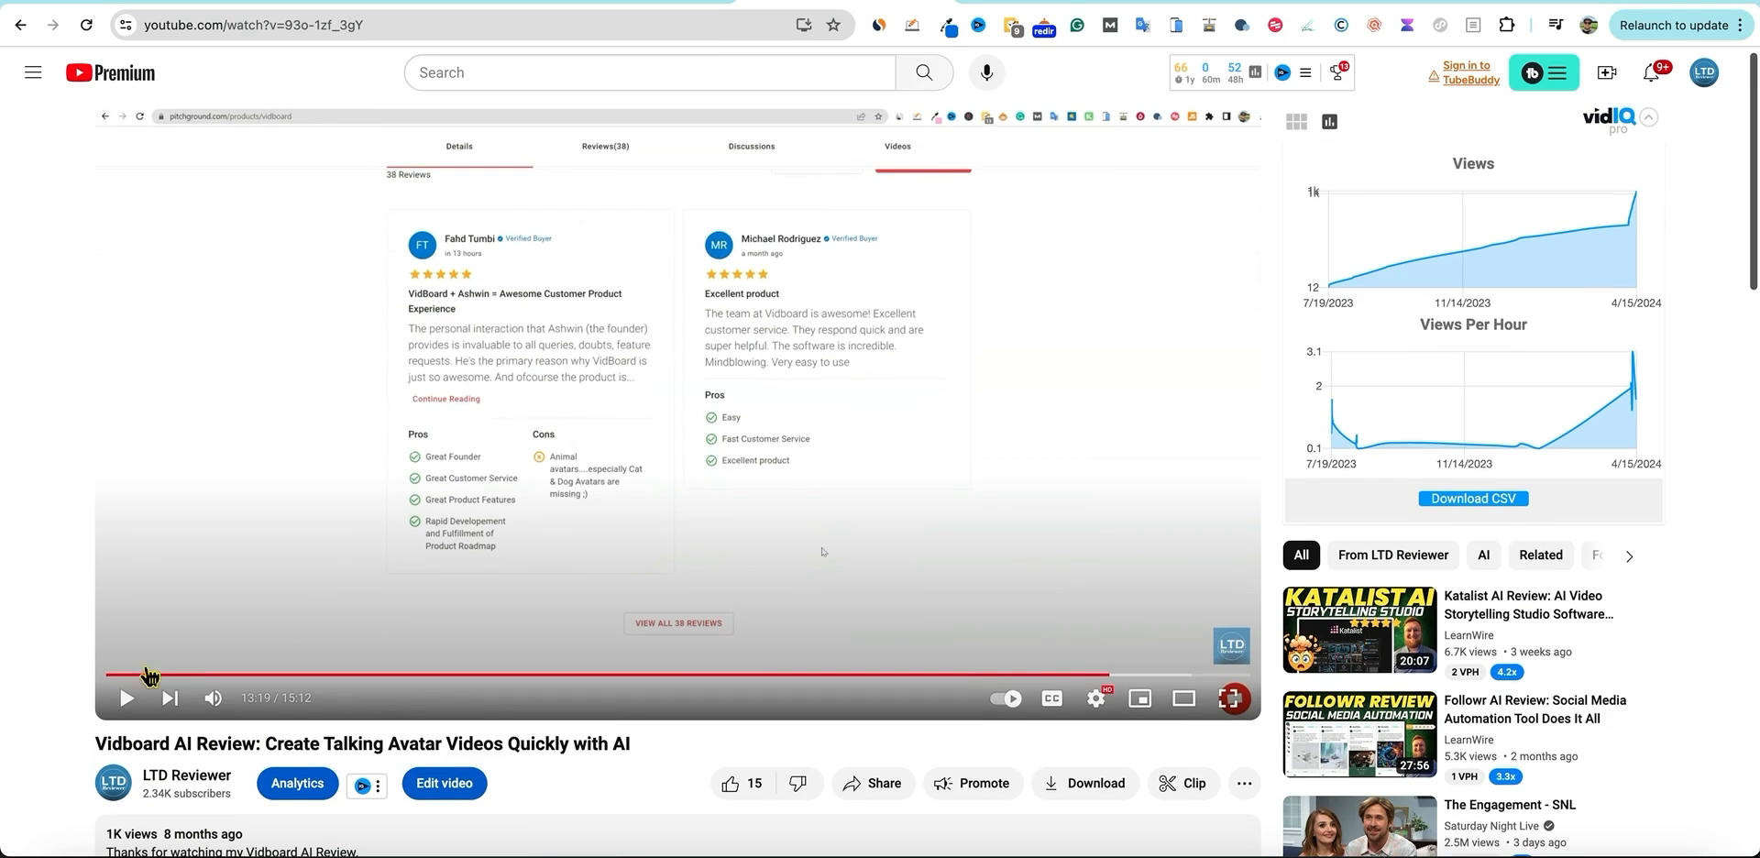
scroll(58, 669, down, 5)
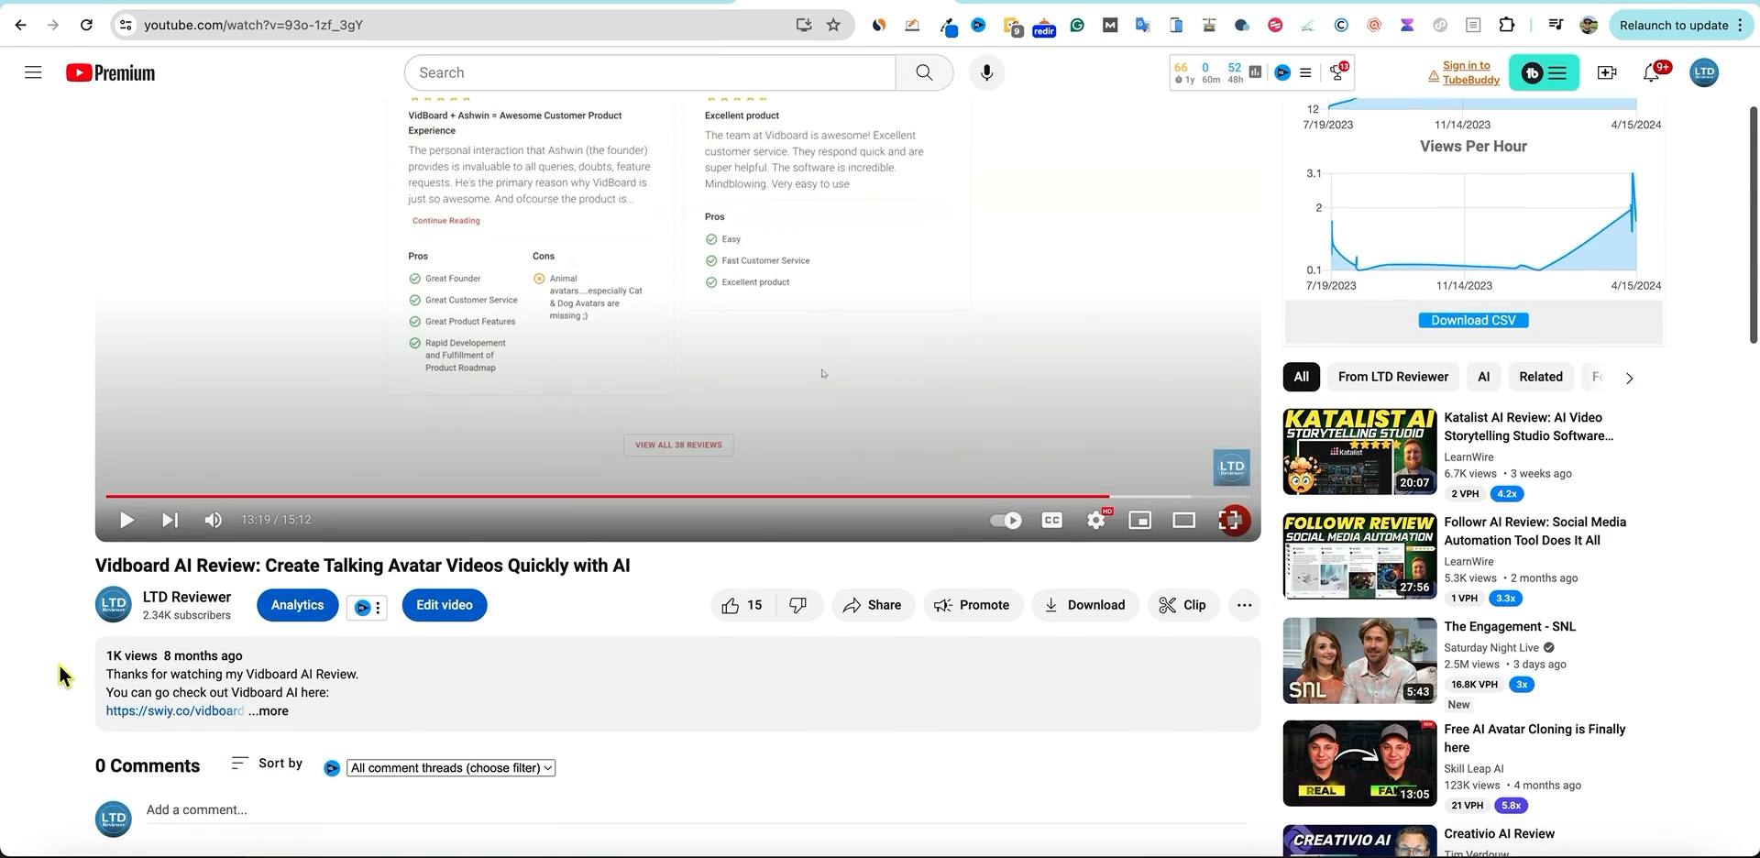
scroll(371, 672, down, 5)
scroll(381, 669, up, 10)
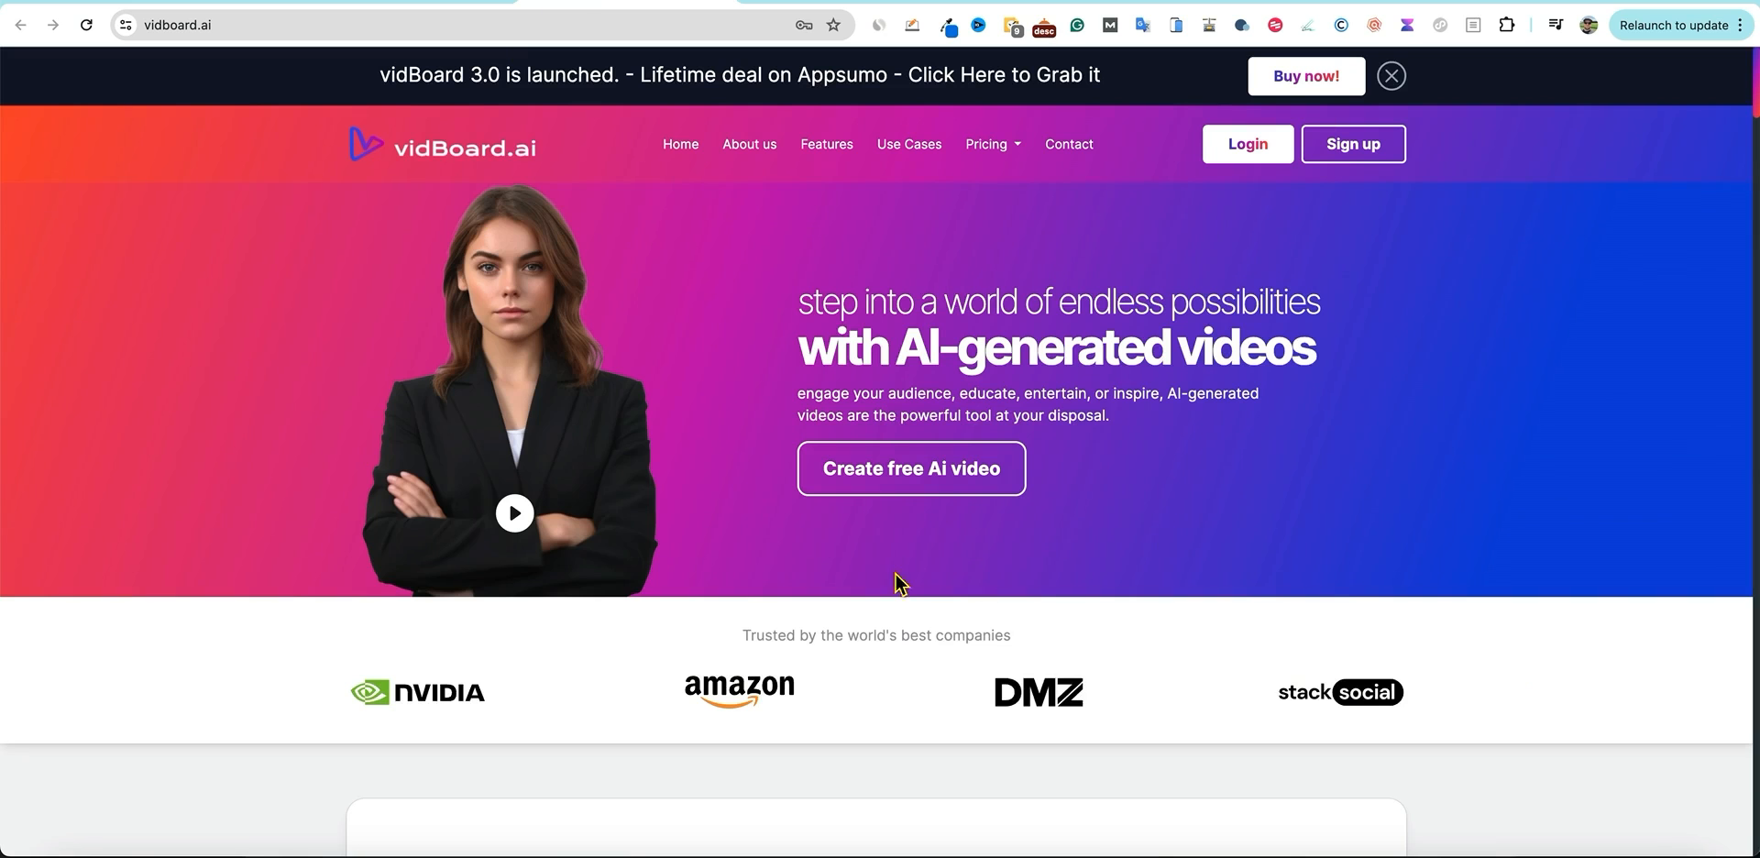
Look through the vidBoard.ai home page, including its latest AI features section.
scroll(667, 552, down, 10)
scroll(667, 552, up, 5)
scroll(922, 591, down, 3)
scroll(1076, 716, down, 8)
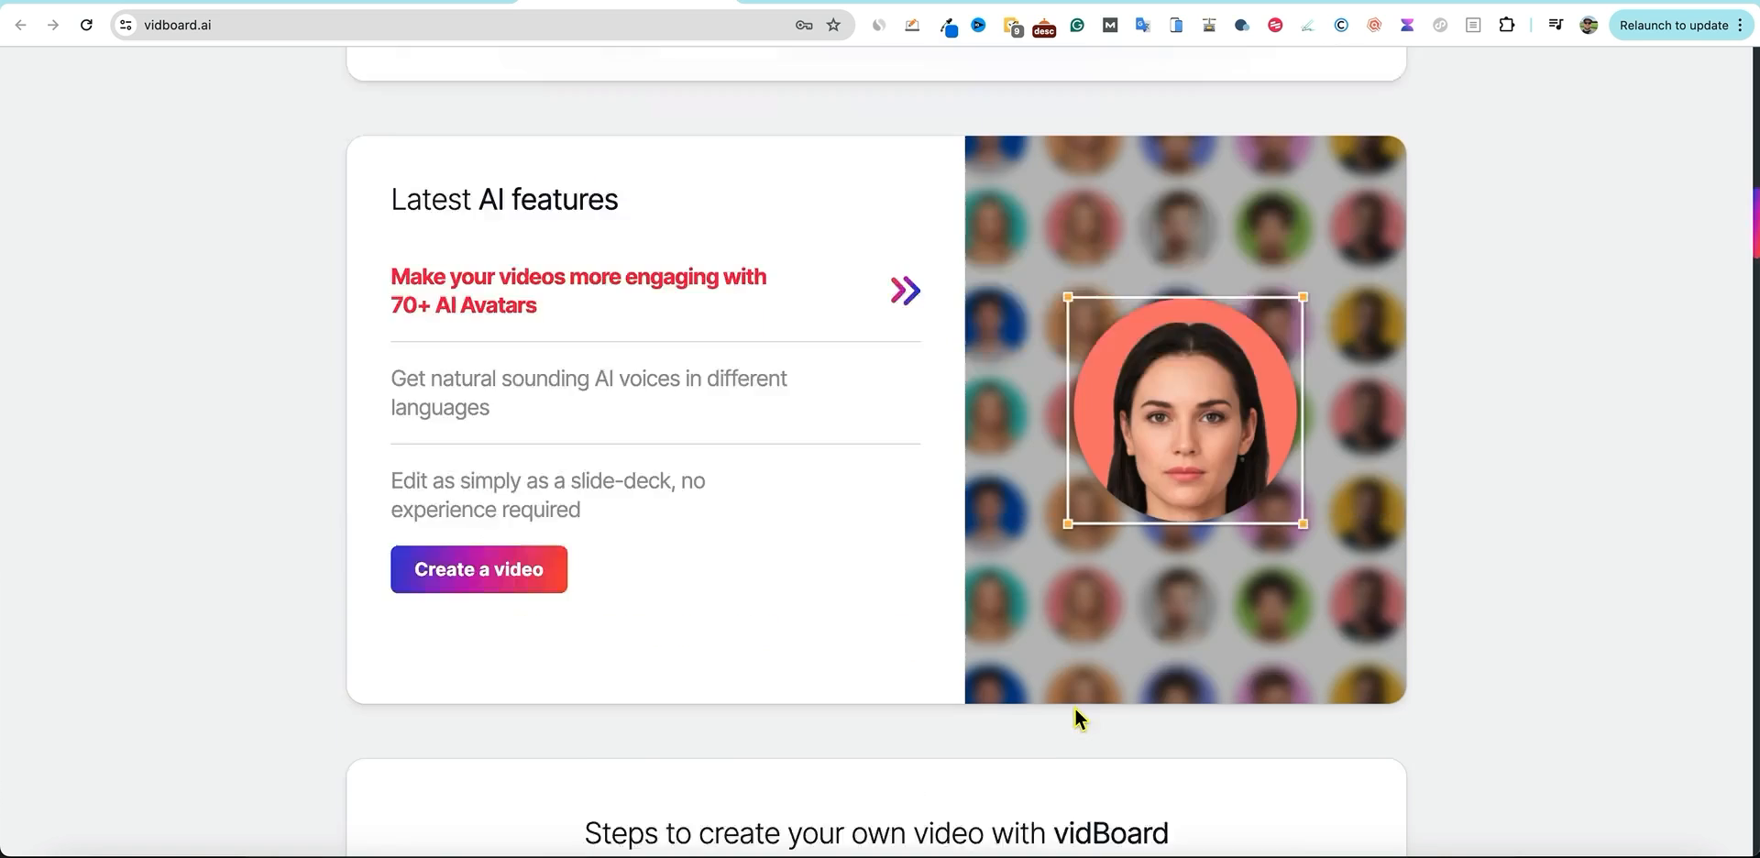
scroll(1076, 716, up, 20)
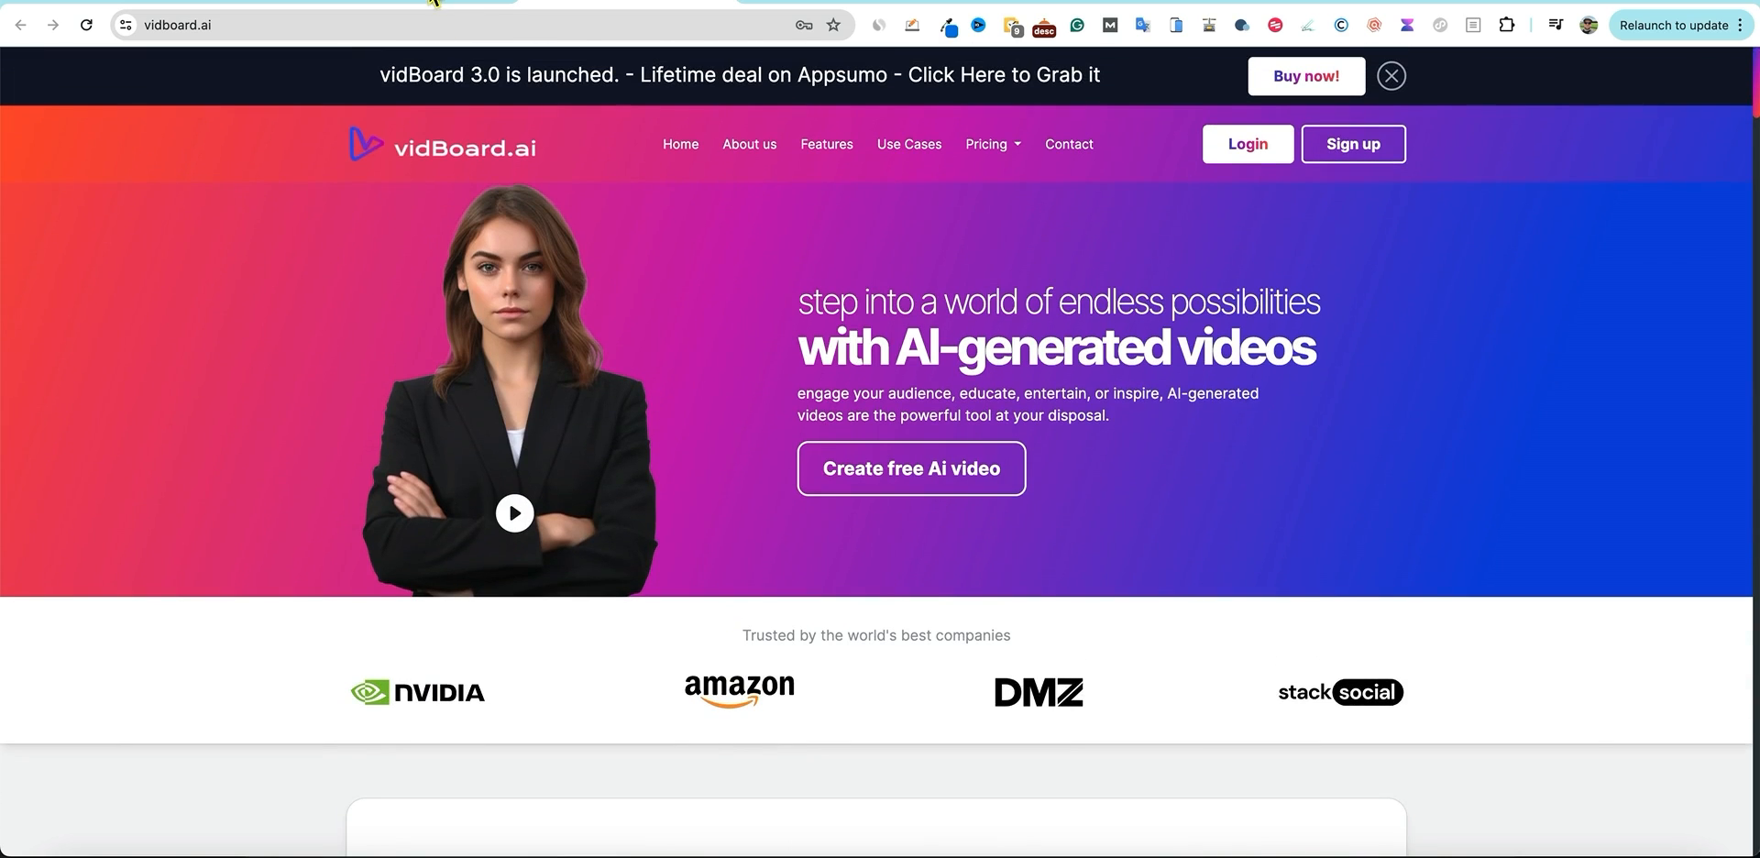
Go back to the vidBoard.ai deal on AppSumo and read its customer reviews, starting with the newest.
click(232, 2)
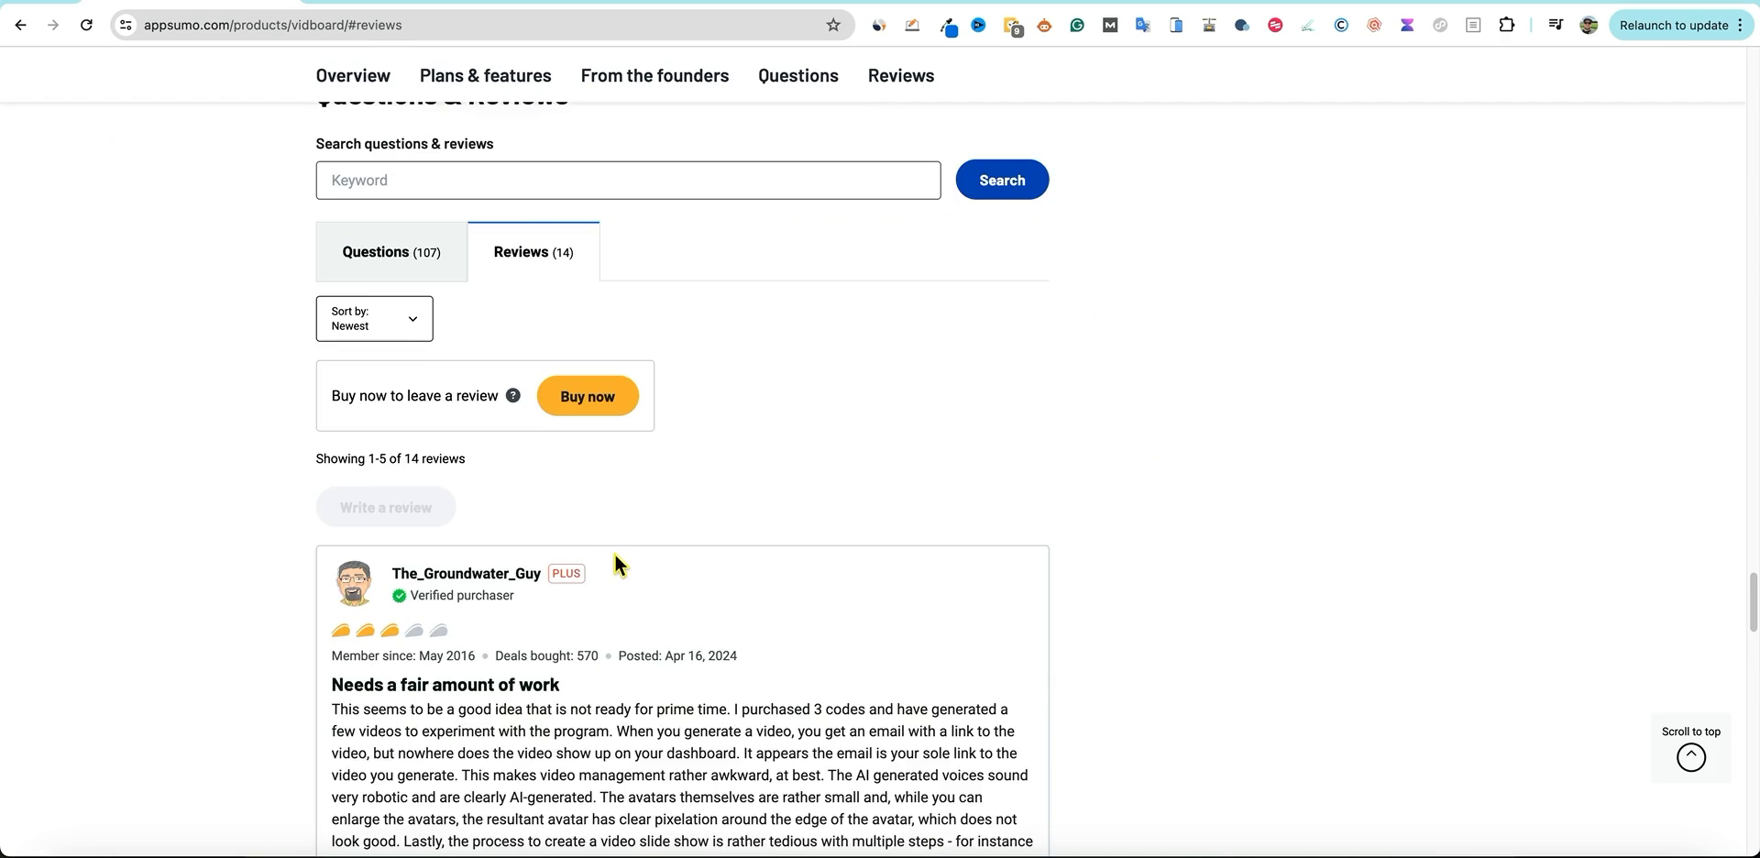
drag(458, 520, 561, 521)
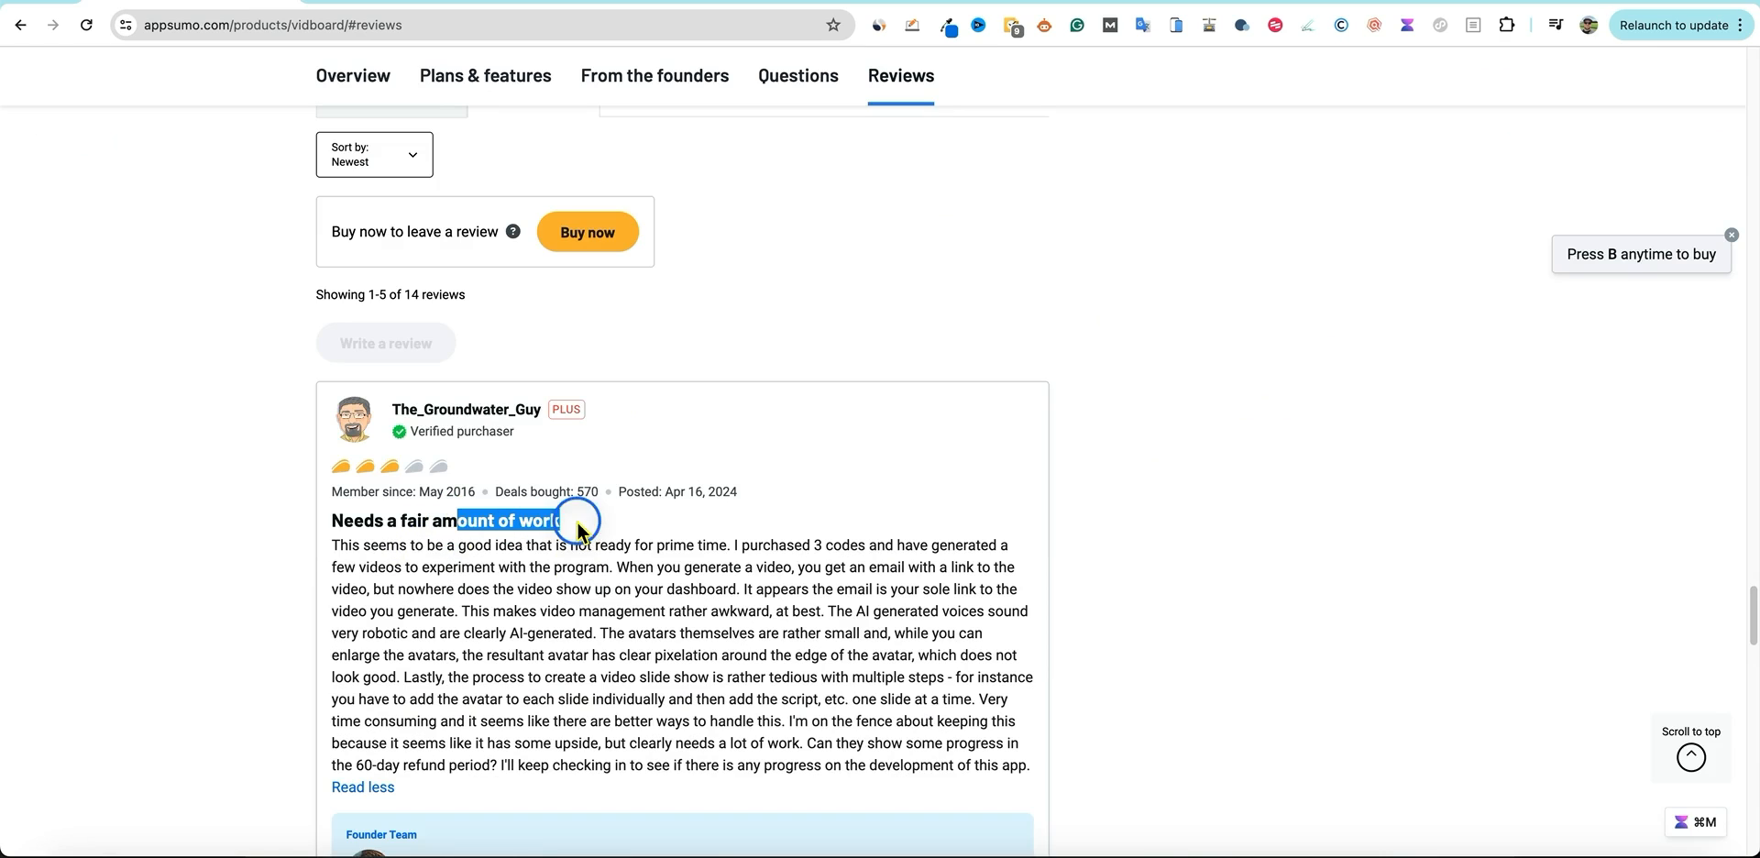
scroll(545, 664, down, 1)
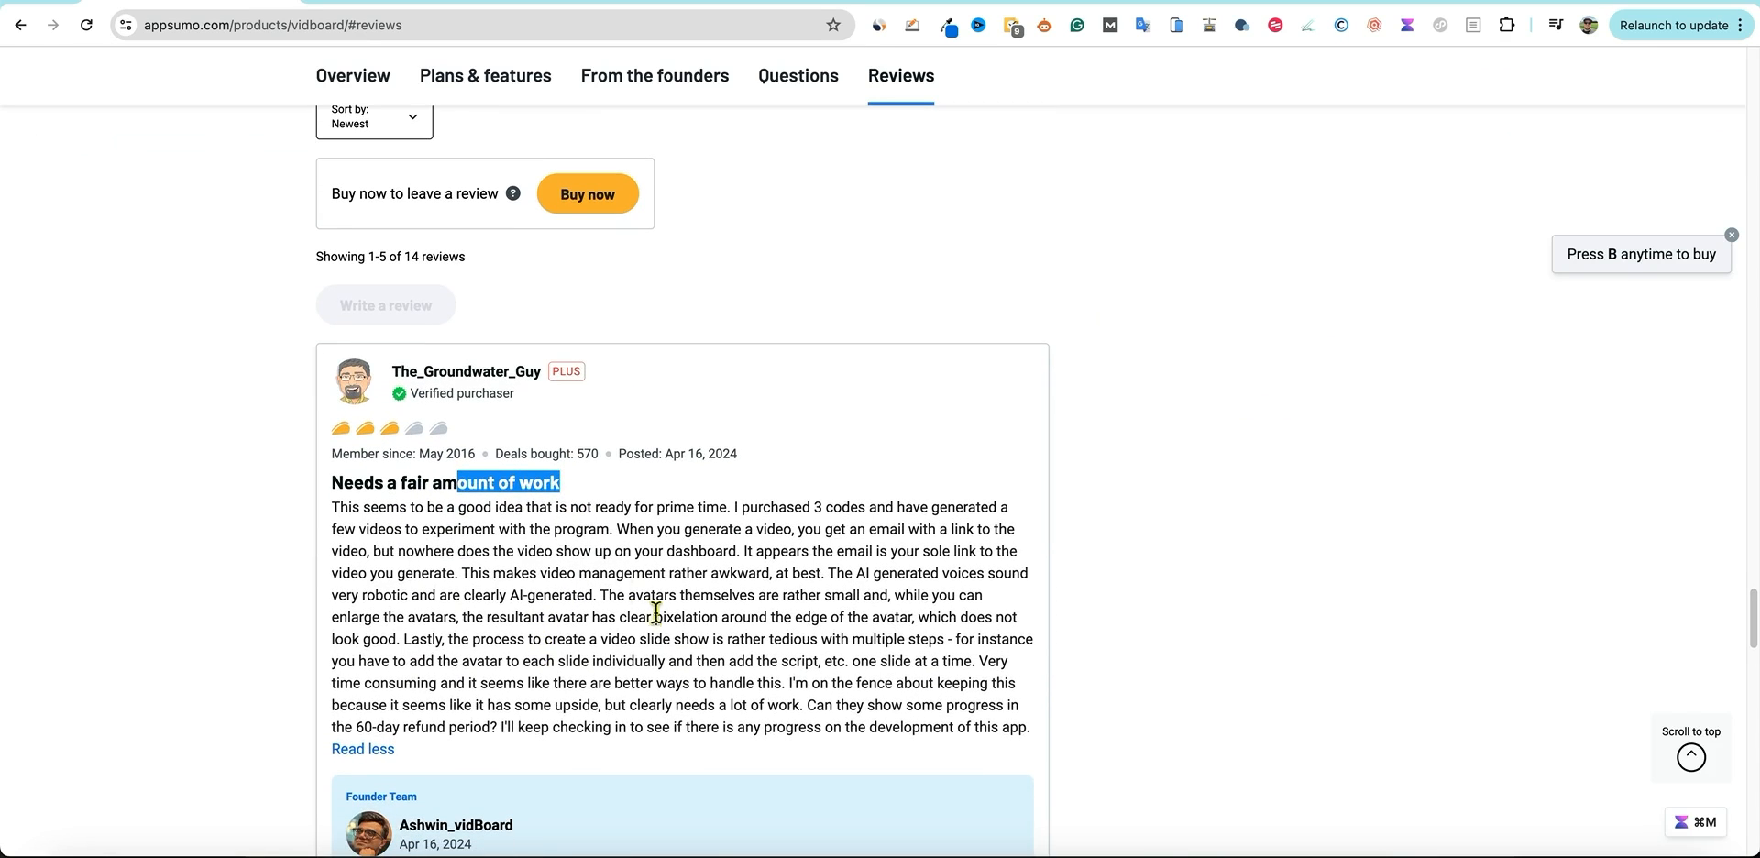
click(486, 529)
scroll(796, 658, down, 4)
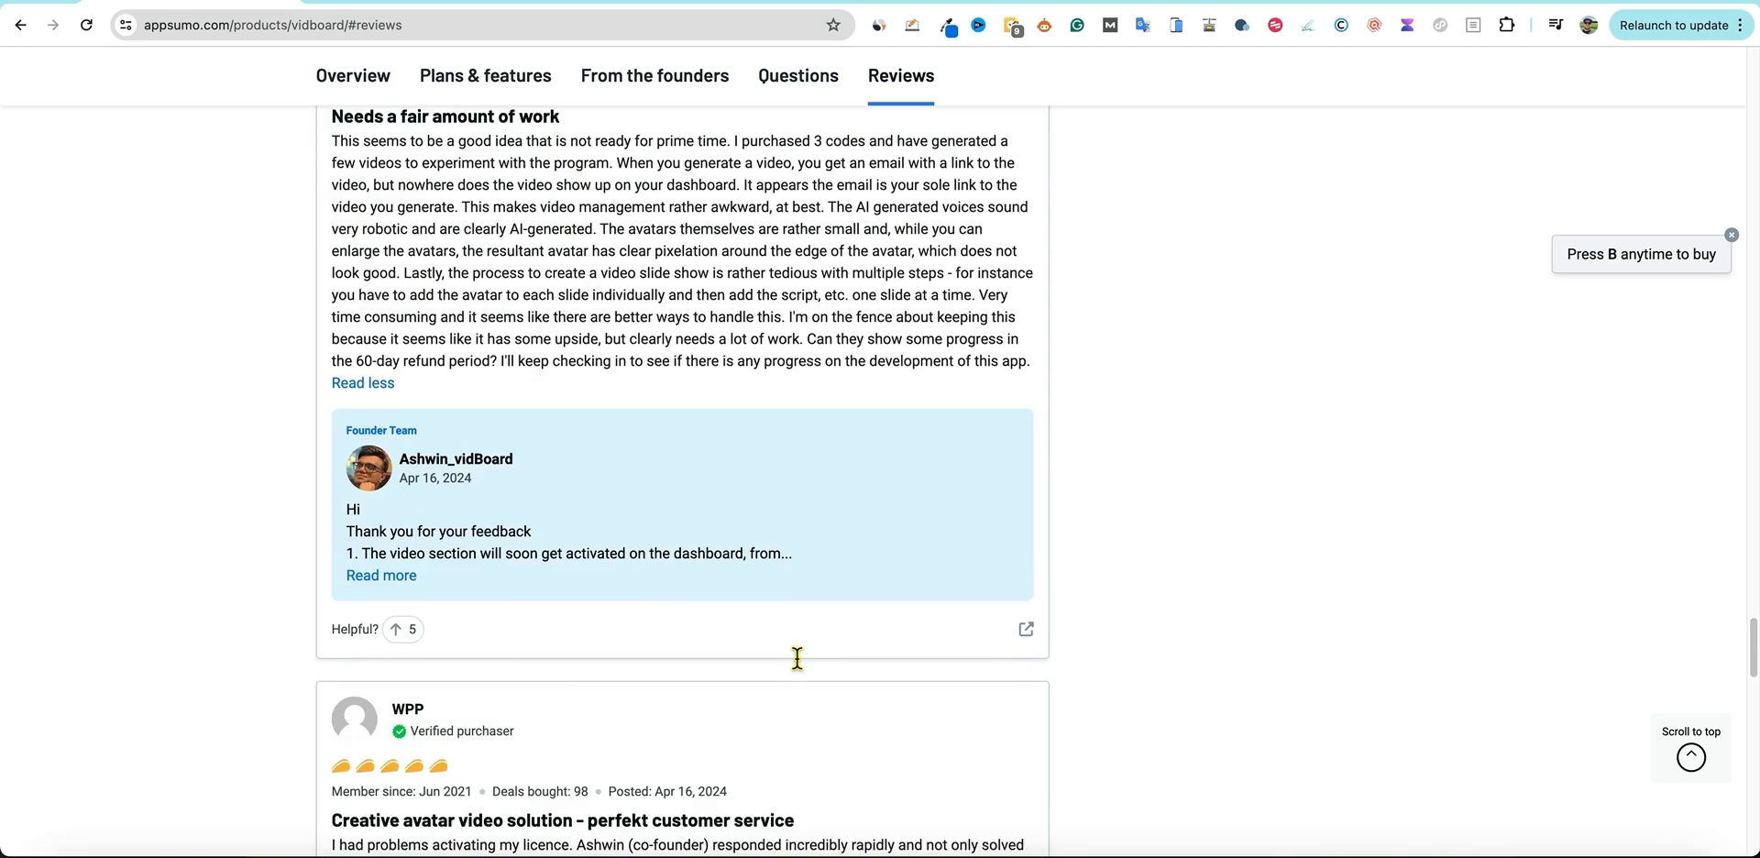
scroll(919, 649, down, 10)
scroll(918, 649, up, 20)
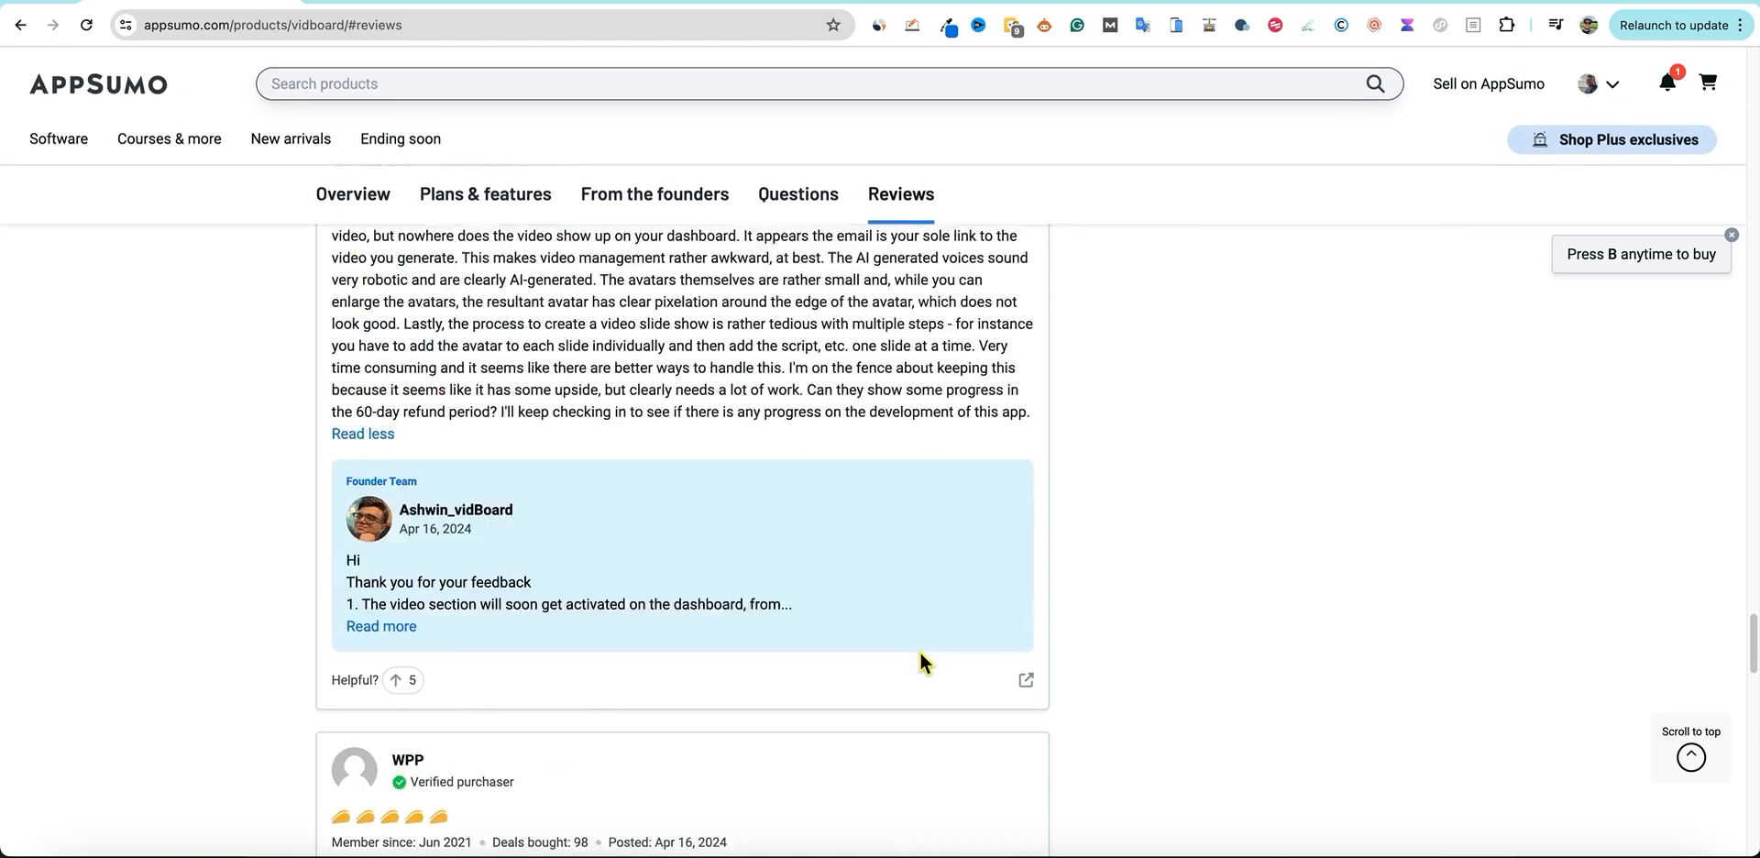
Compare the monthly avatar-led video minutes of License Tiers 1, 2 and 3 in the vidBoard.ai plans.
scroll(919, 649, up, 3)
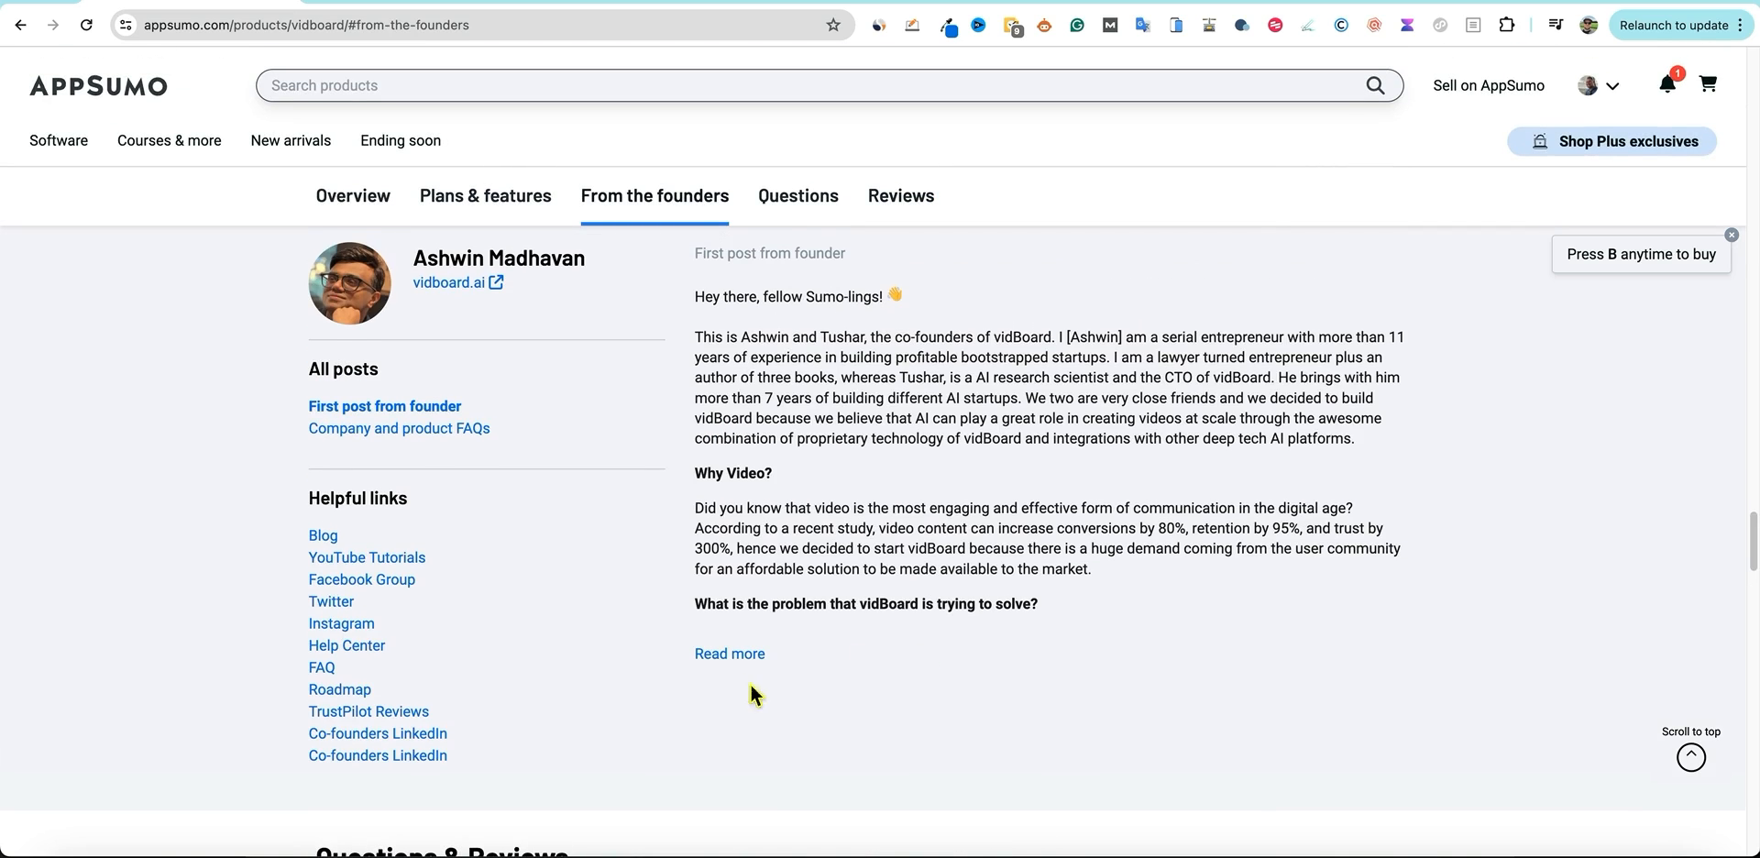
scroll(942, 686, up, 5)
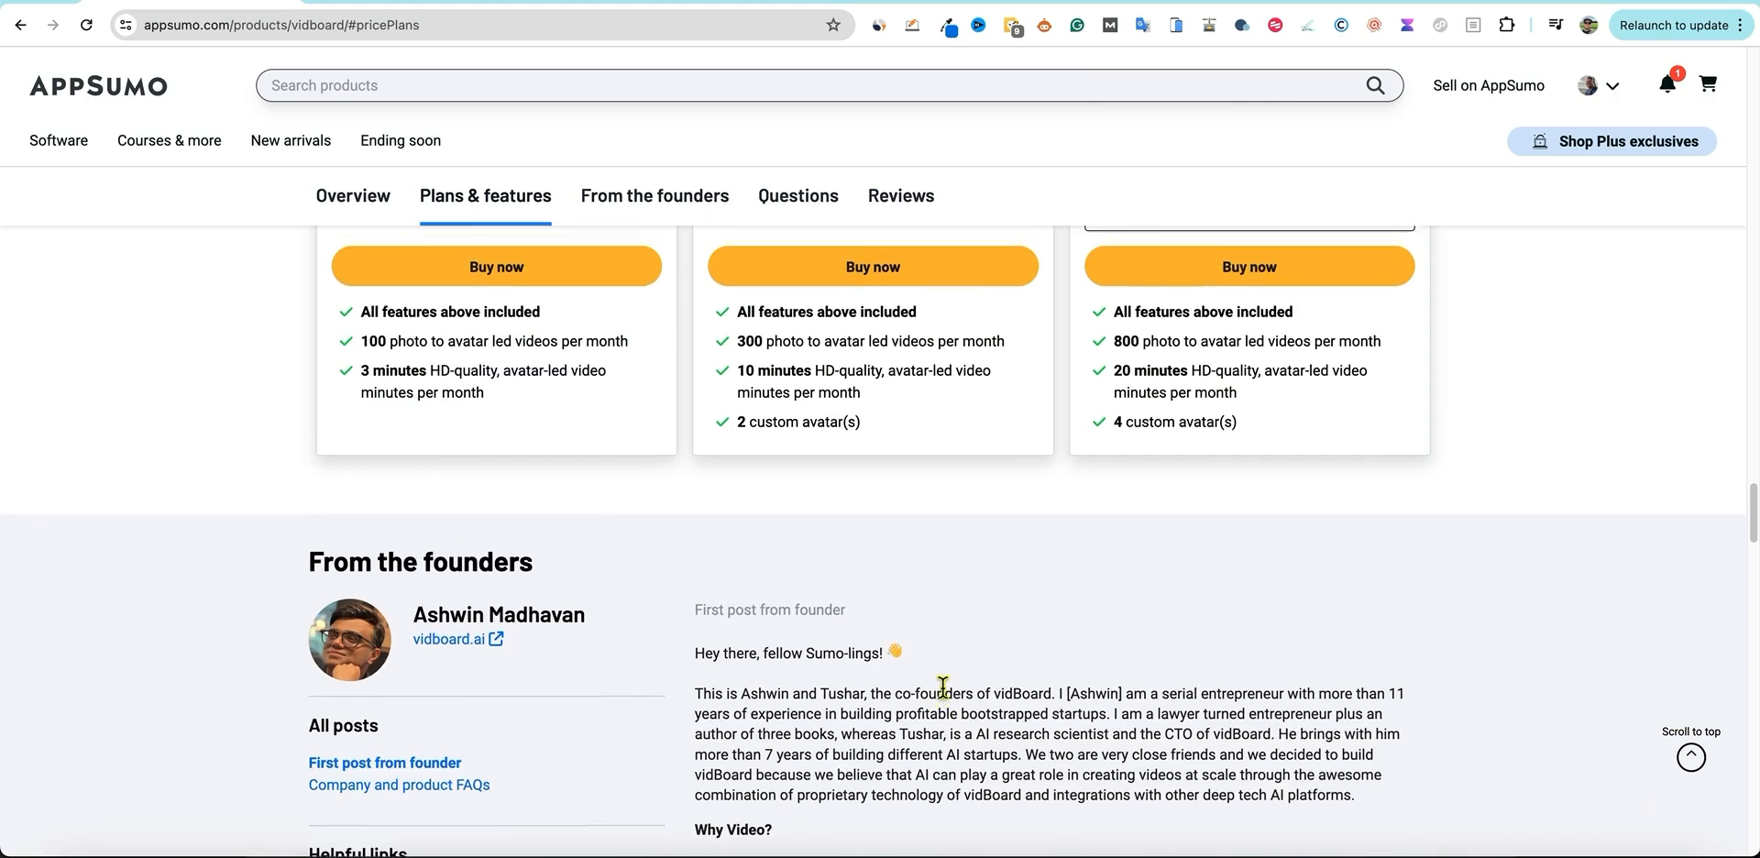
scroll(942, 686, up, 3)
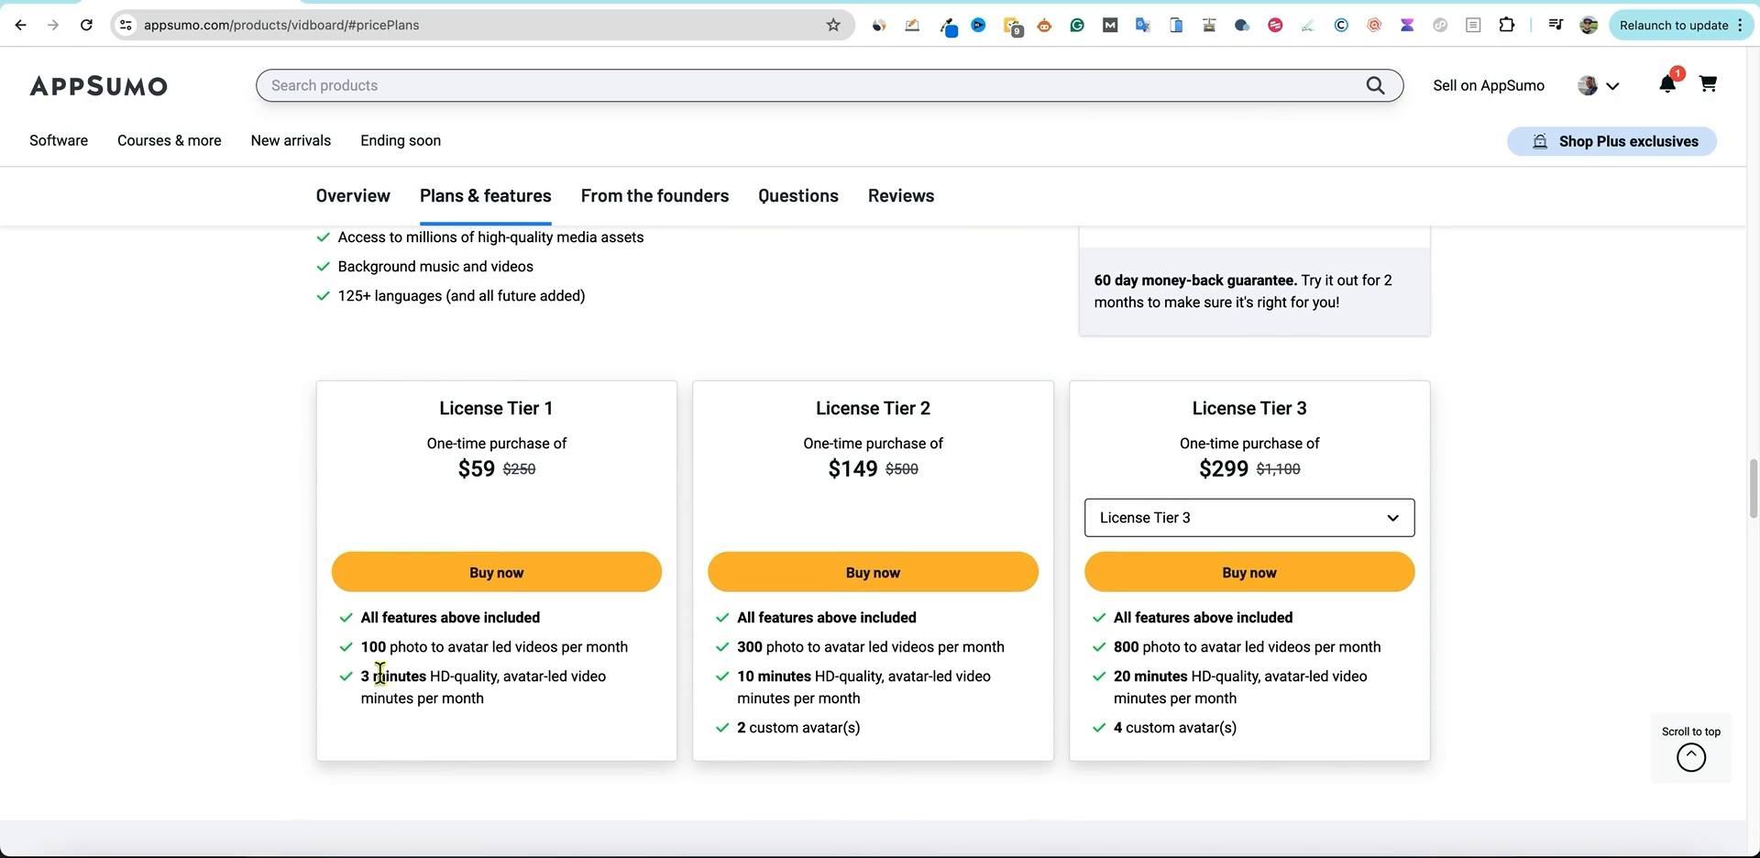
drag(360, 676, 629, 711)
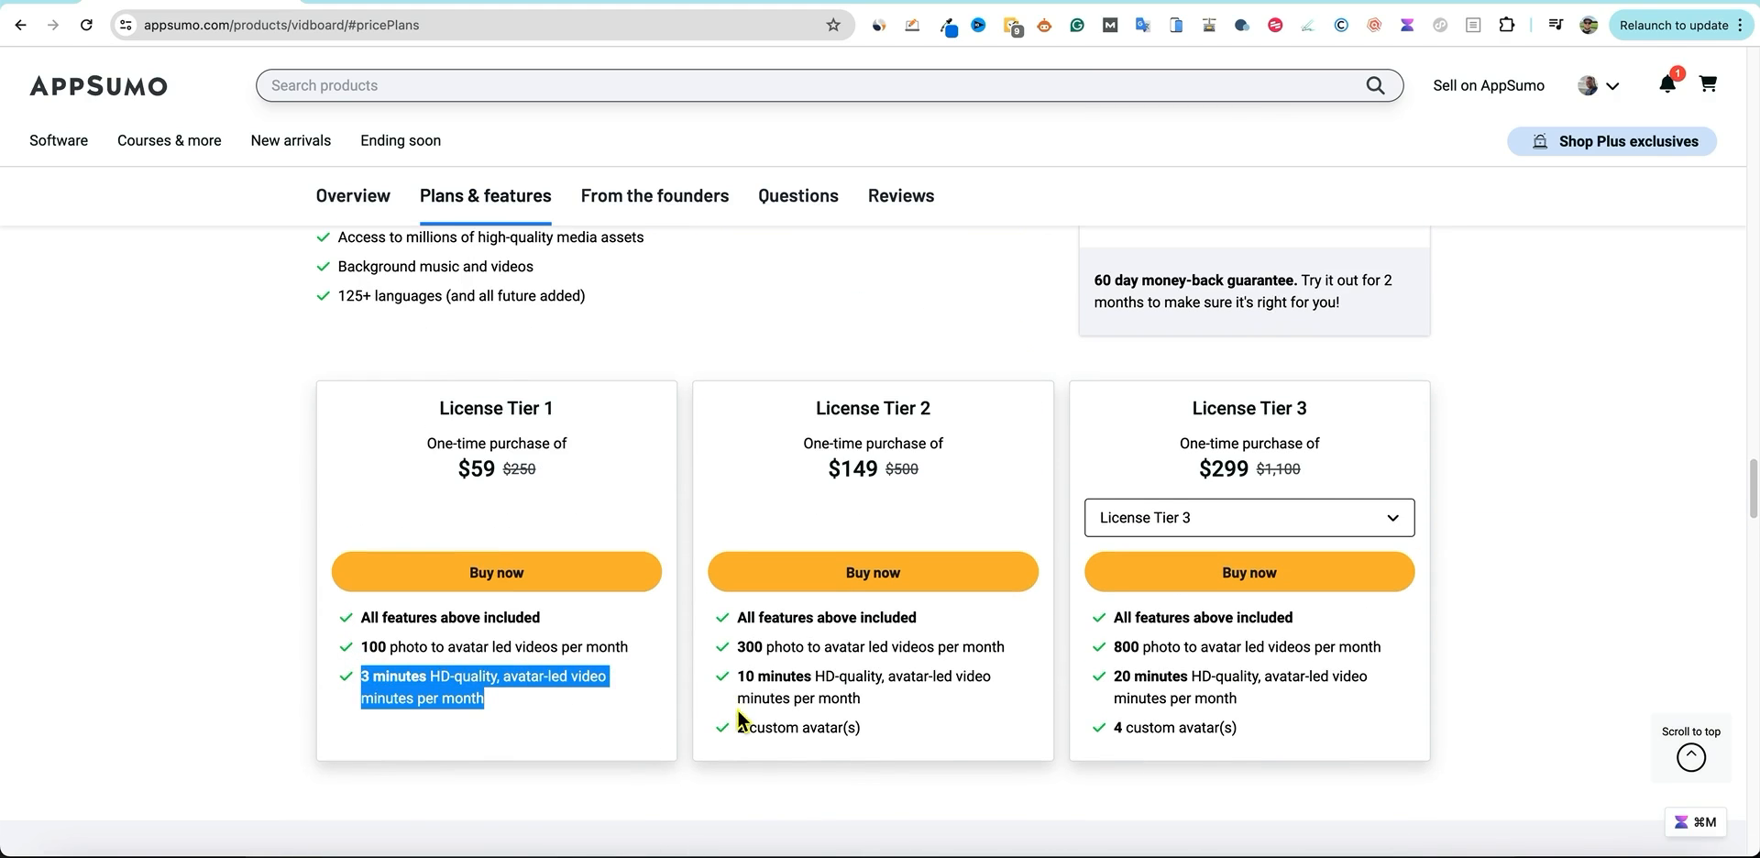
drag(738, 677, 993, 688)
drag(1114, 676, 1530, 667)
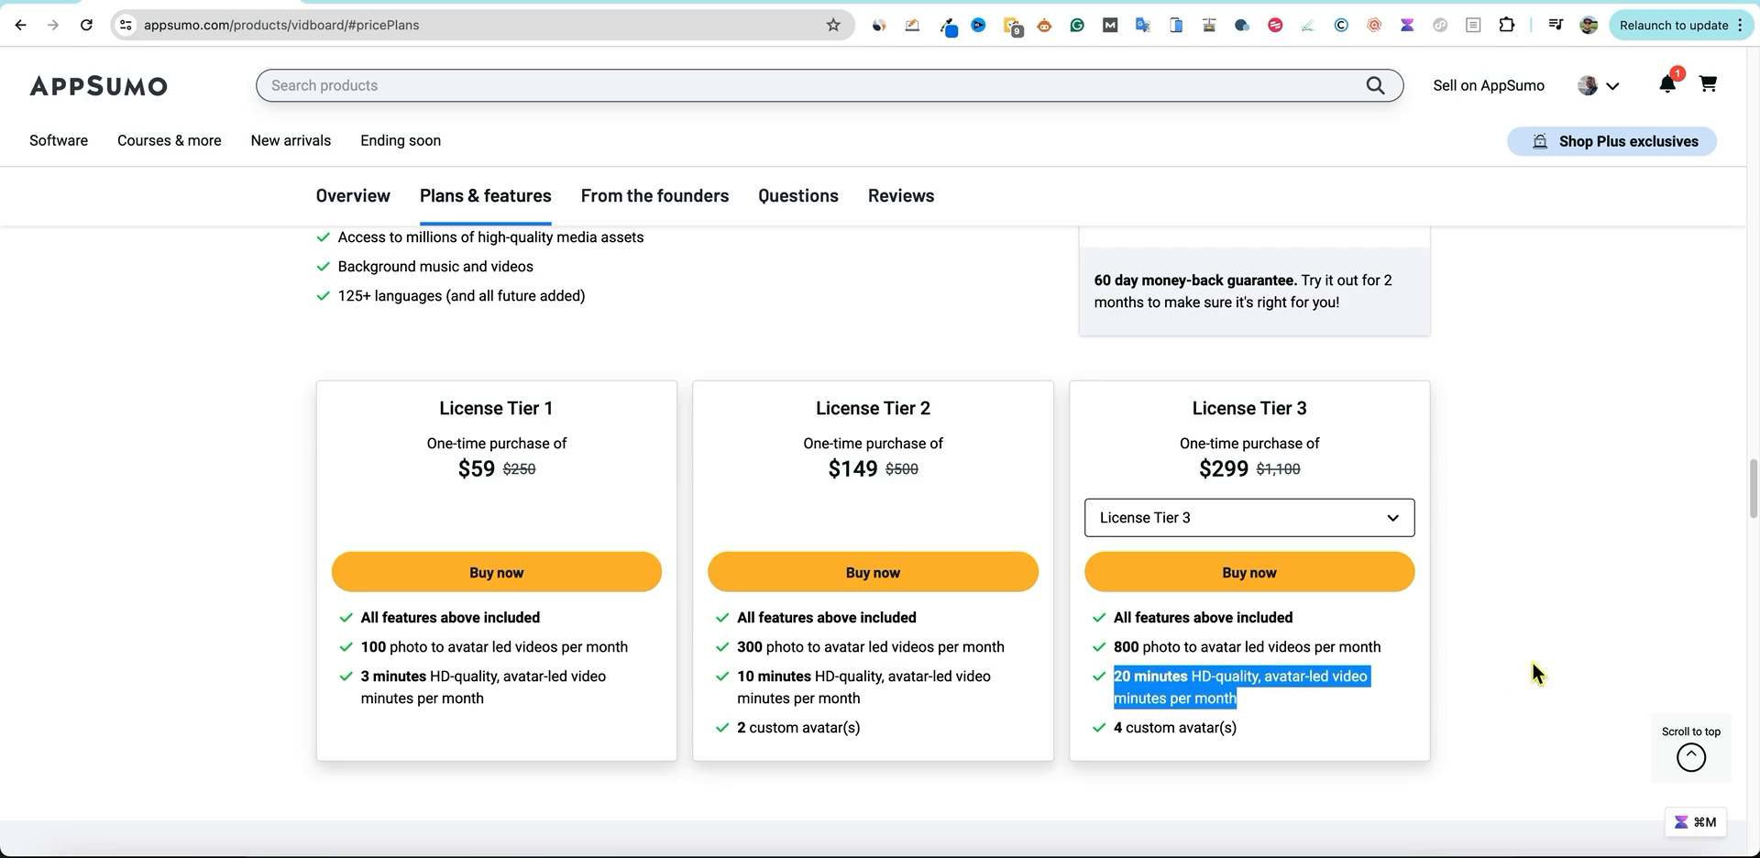
click(1494, 601)
Look over the vidBoard.ai deal terms, the features included in all plans and the product overview.
scroll(607, 420, up, 10)
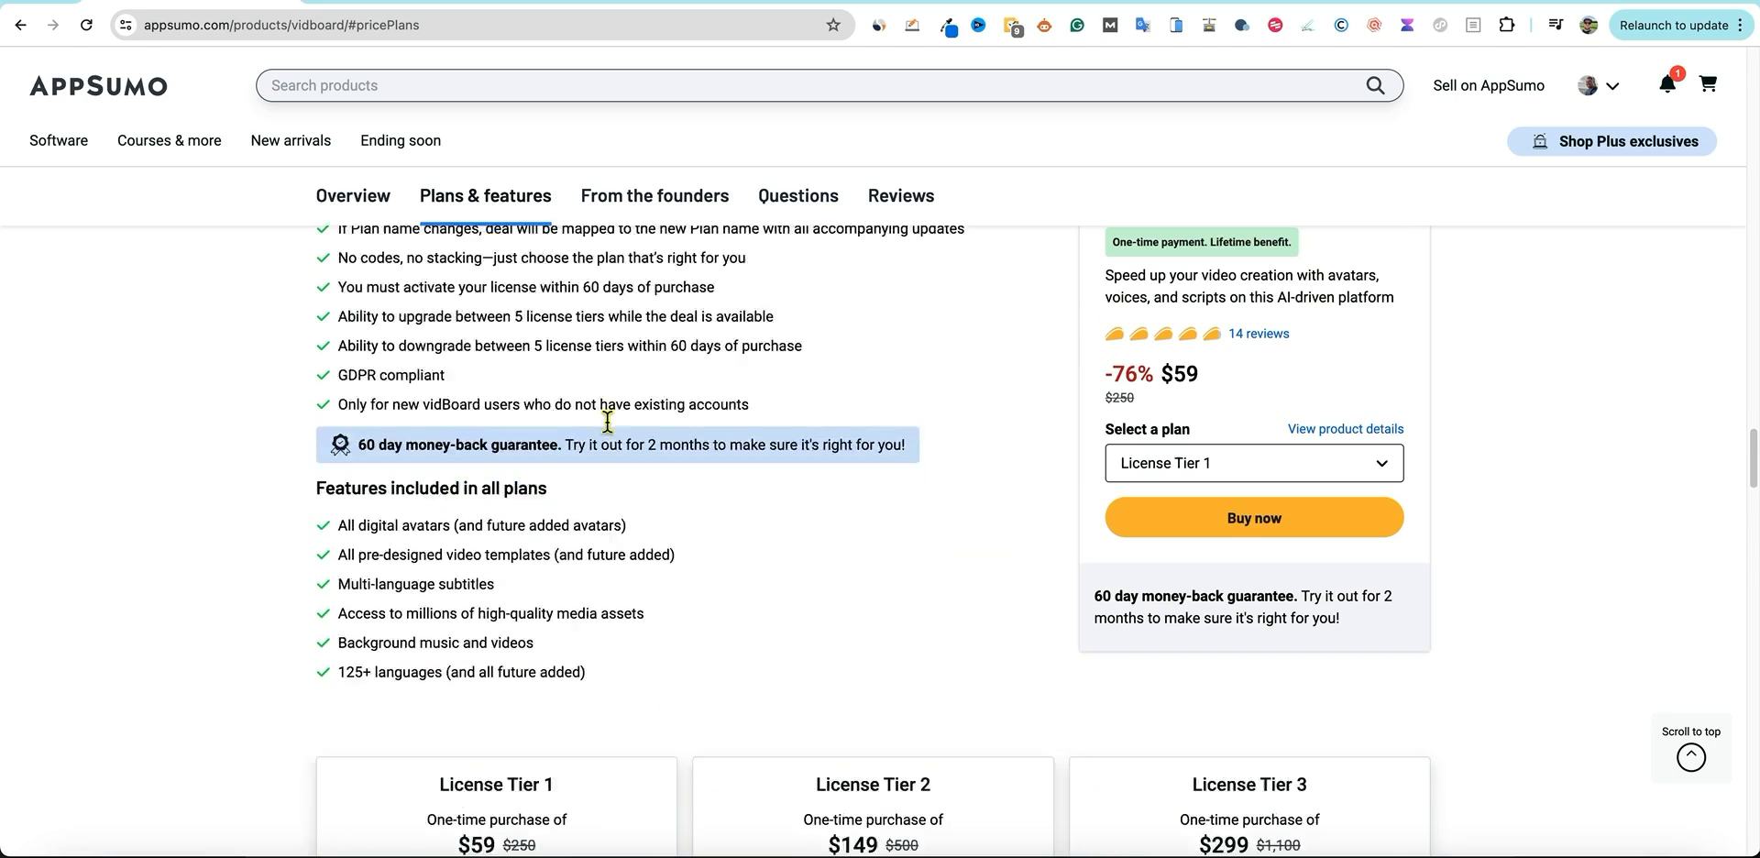
scroll(608, 424, up, 12)
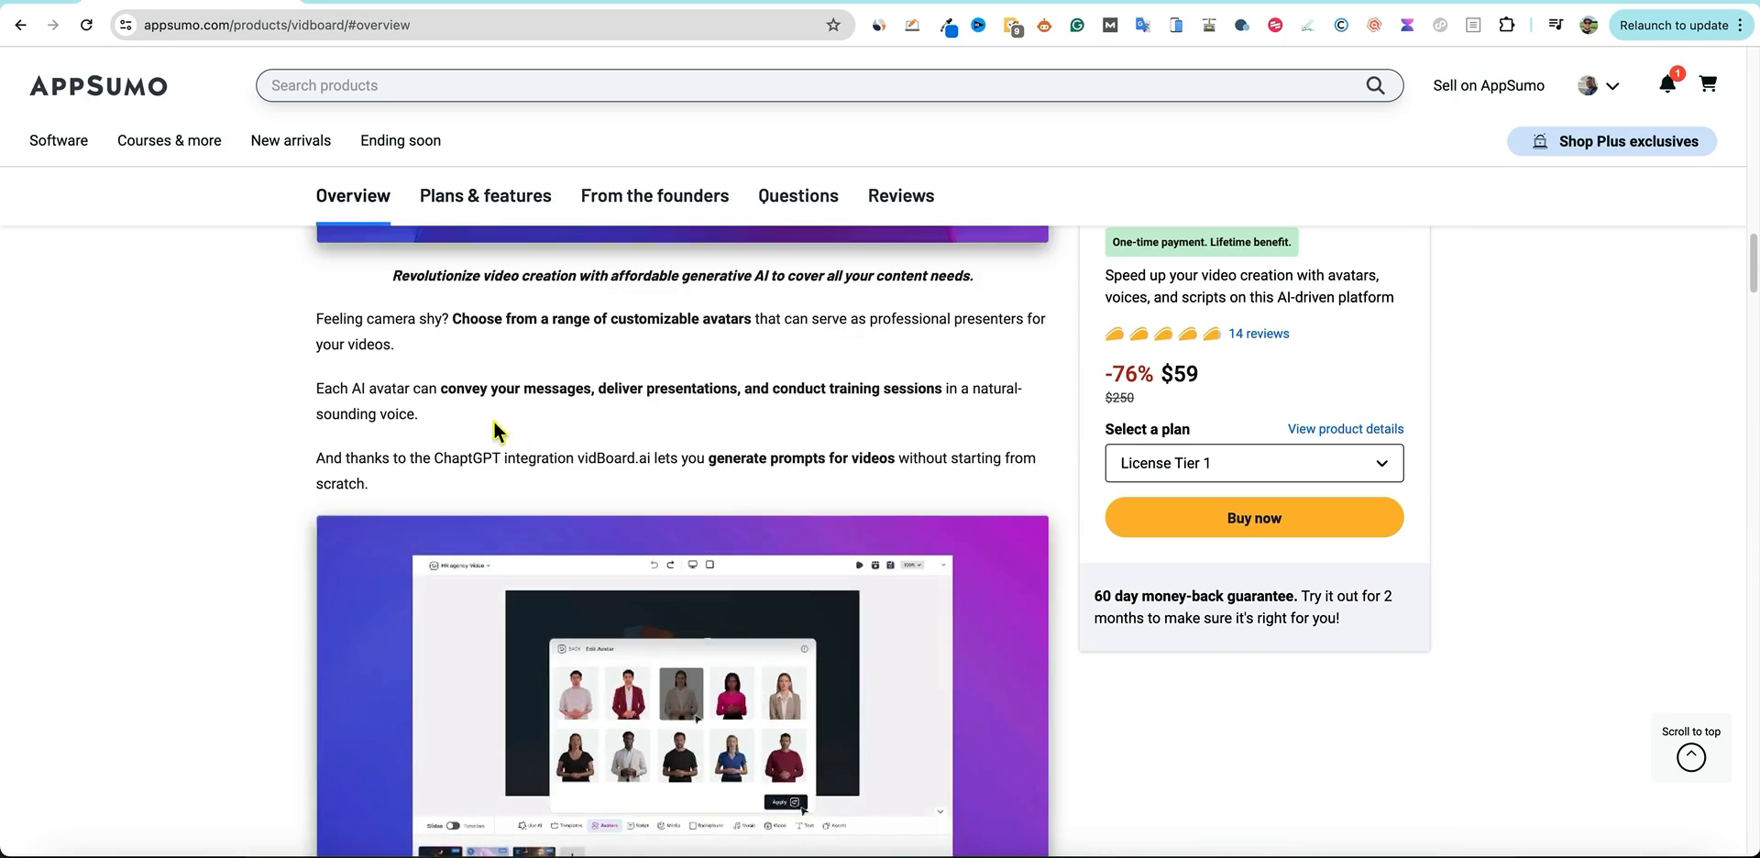
scroll(244, 370, up, 5)
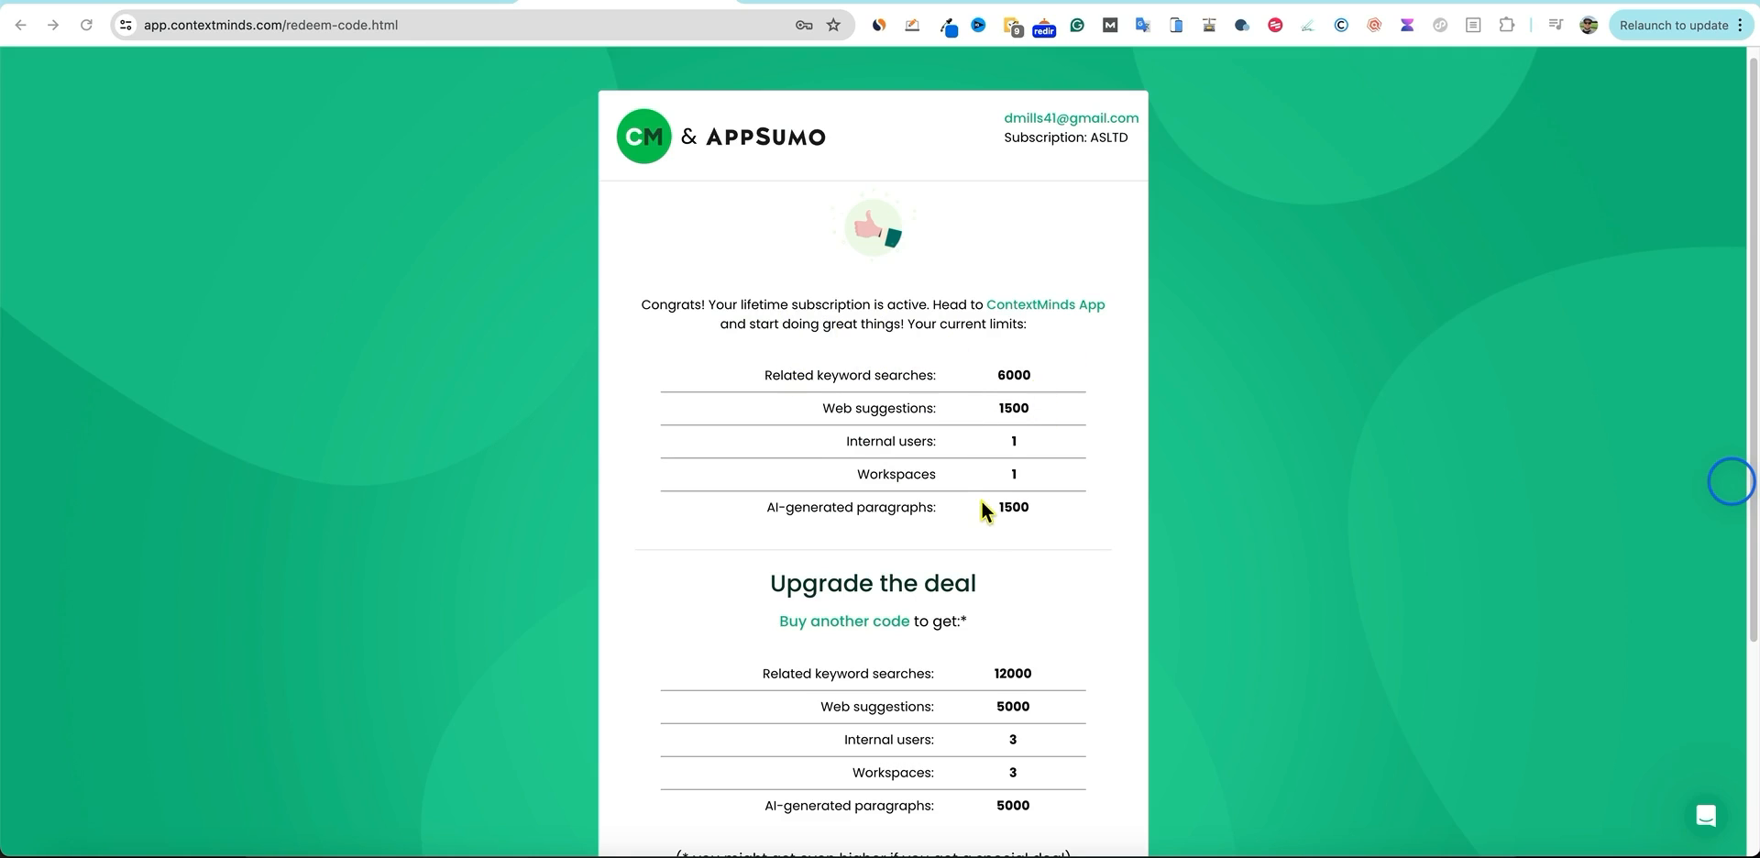
Review the current and upgrade limits on the ContextMinds code redemption page and open the ContextMinds app.
scroll(1005, 537, down, 1)
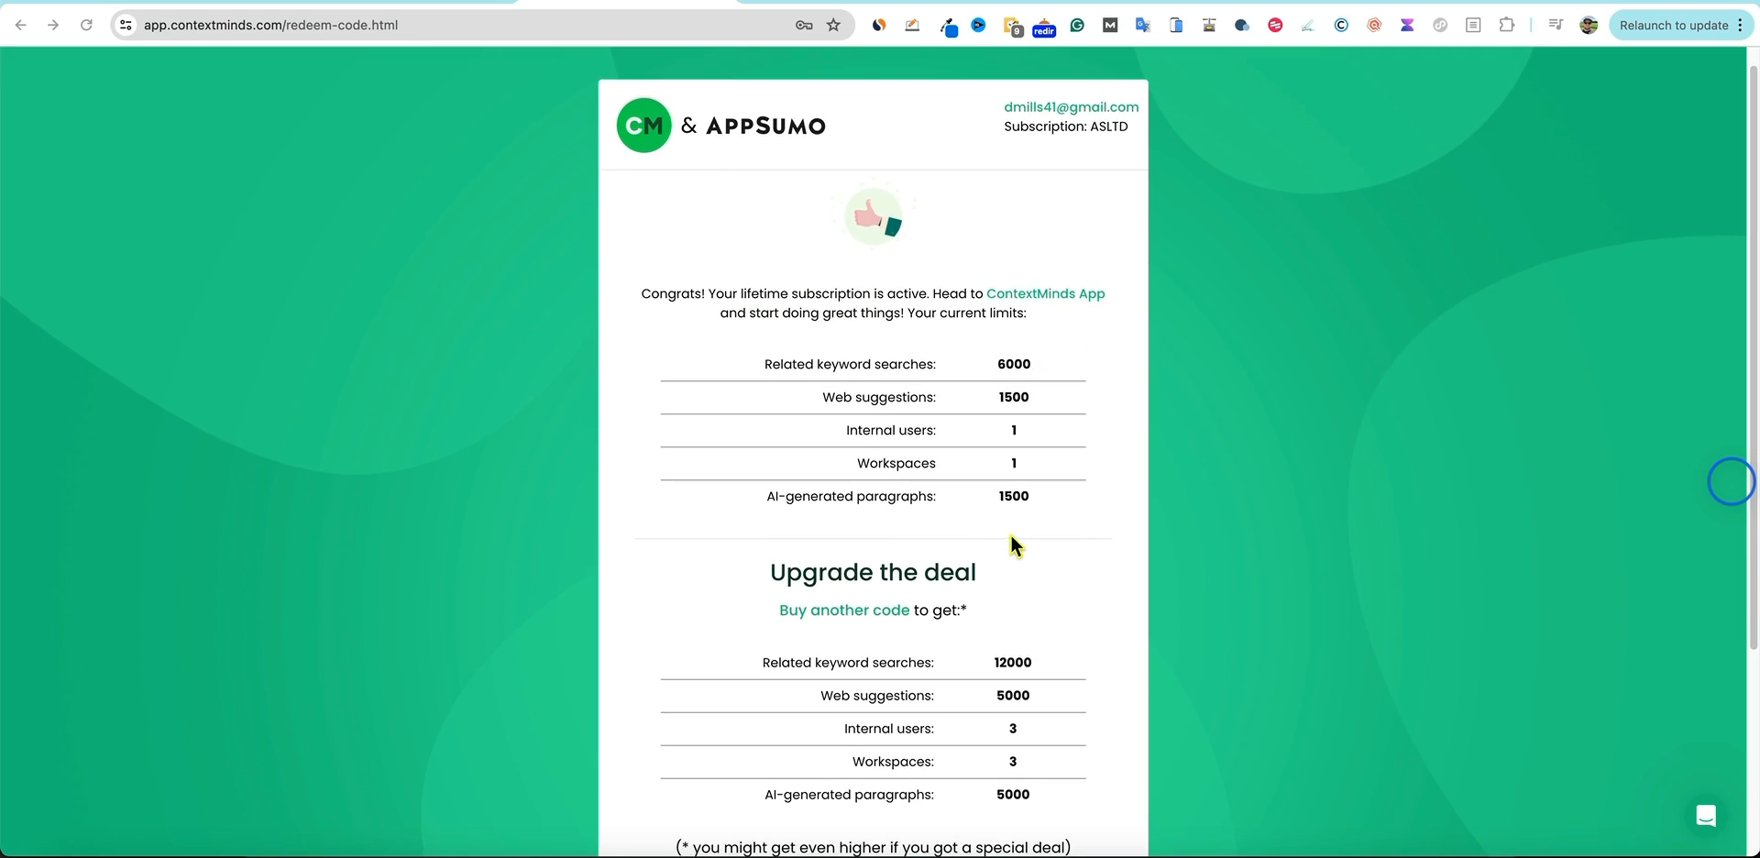
scroll(1008, 642, down, 3)
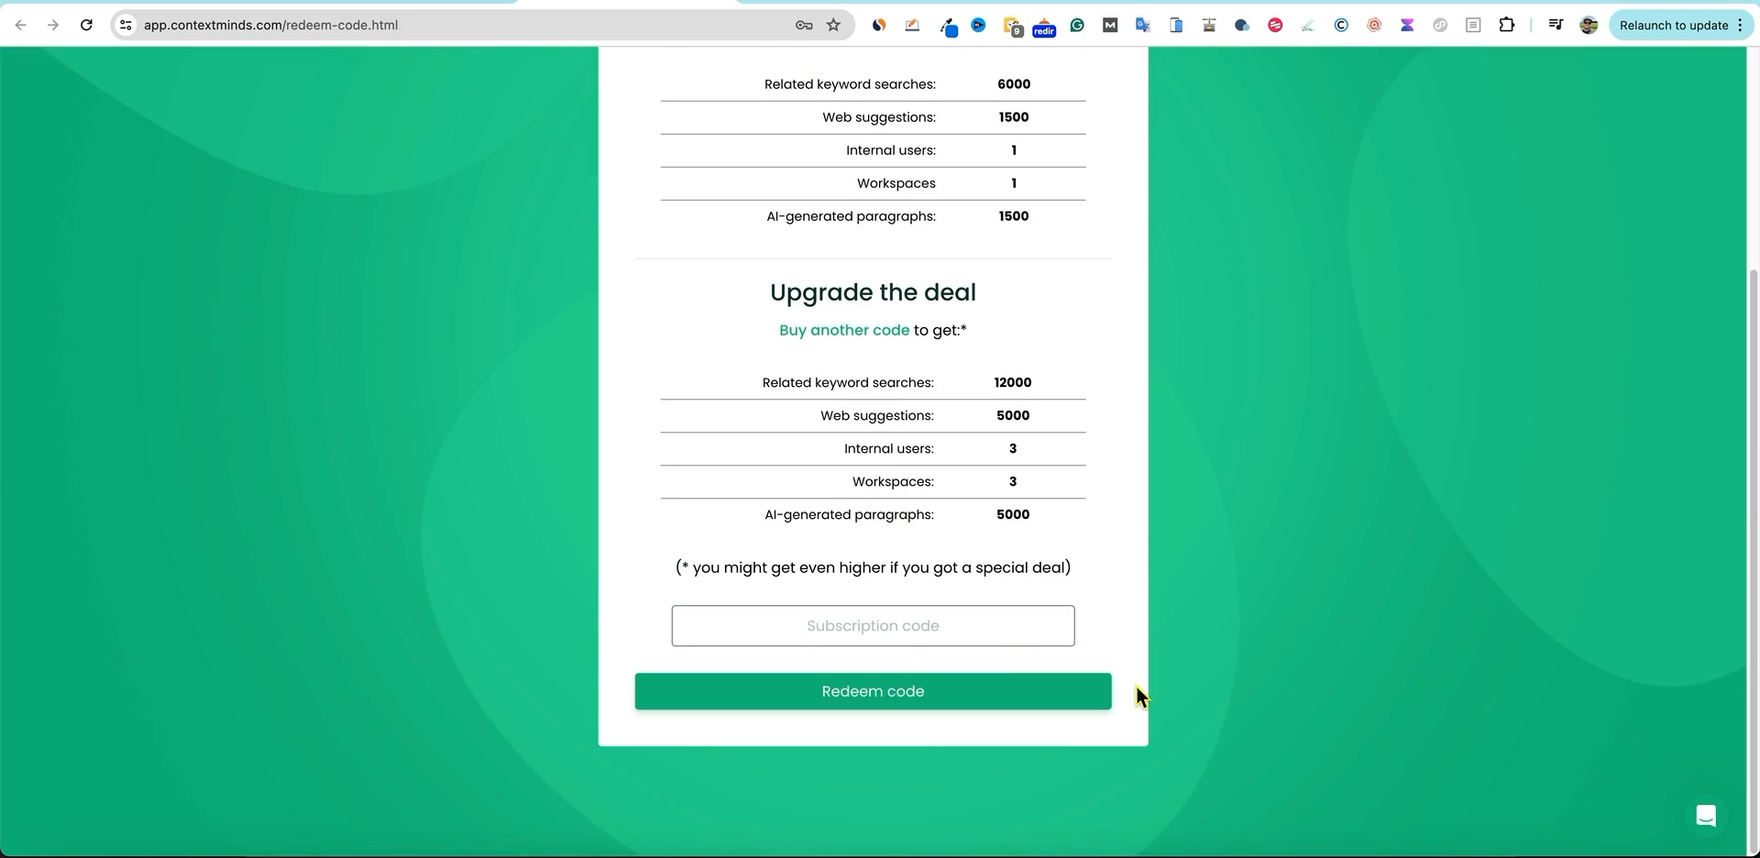
click(932, 689)
click(1041, 315)
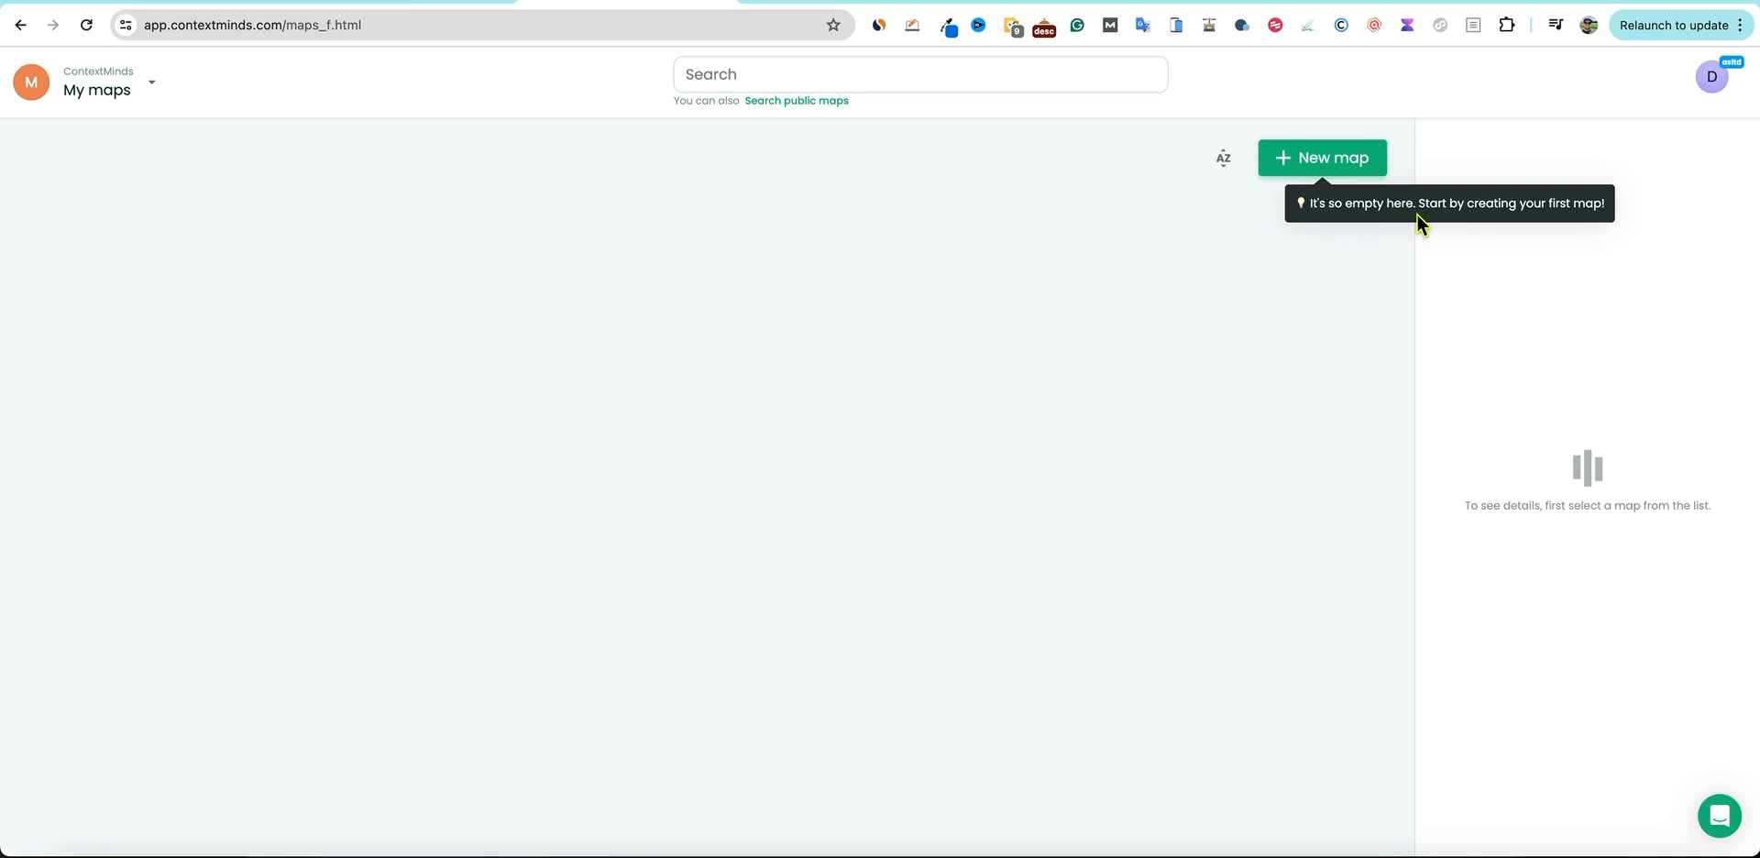
Create a new private map with the topic "how to make money online".
click(1347, 169)
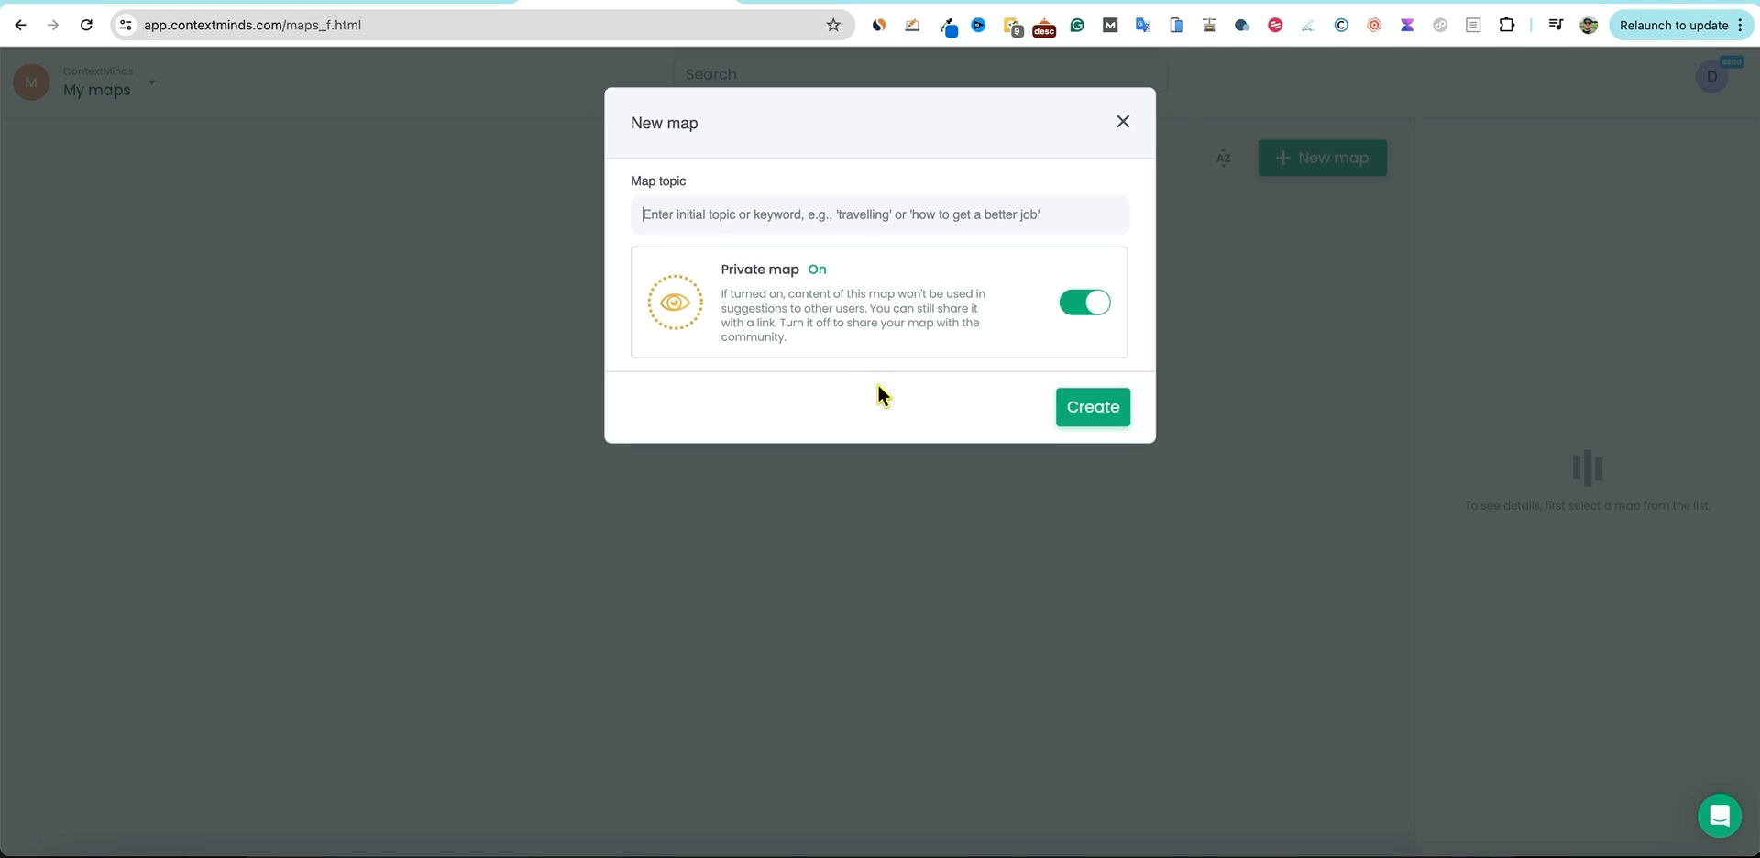
click(687, 217)
text(how to make money online)
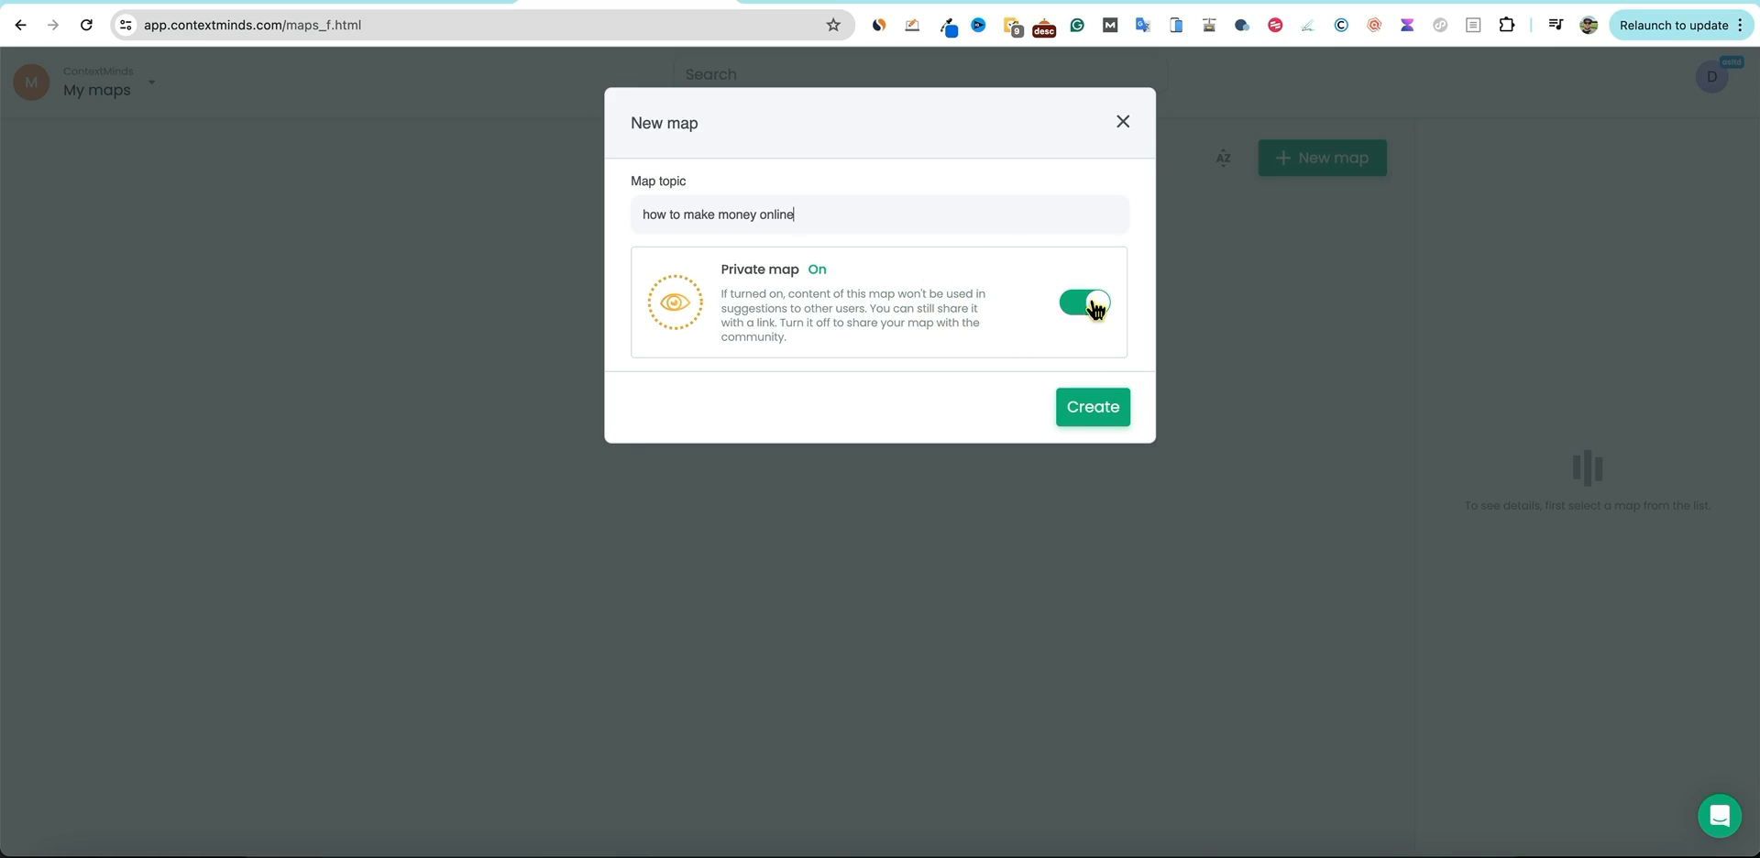
click(1099, 417)
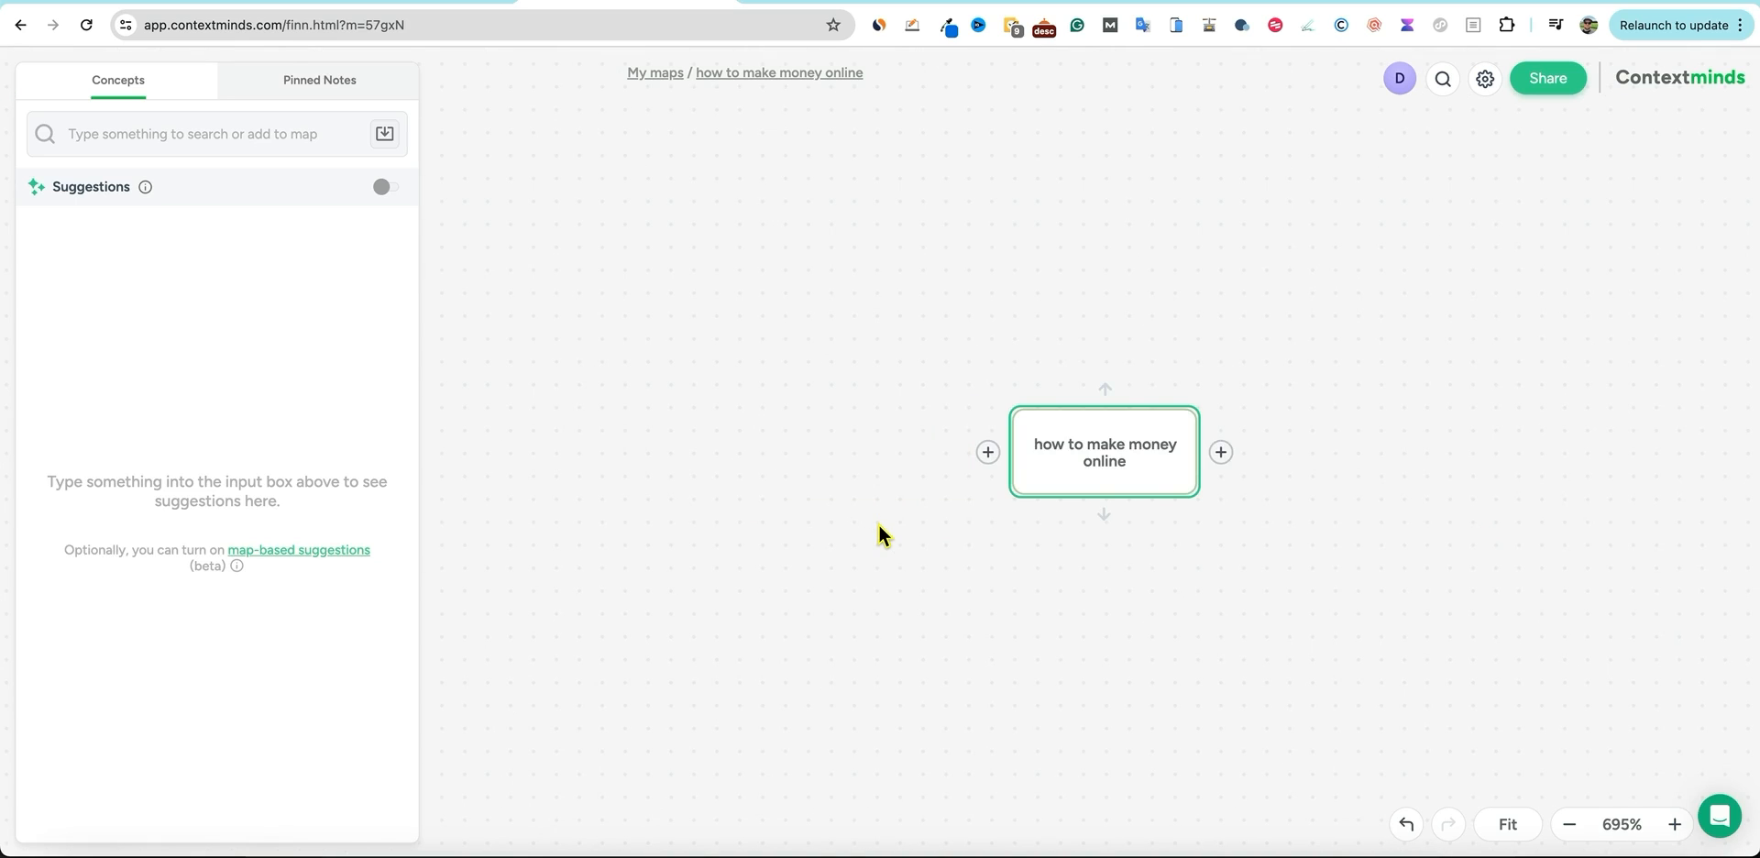
Add a connected concept named "Etsy" to the right of the "how to make money online" concept.
click(1051, 350)
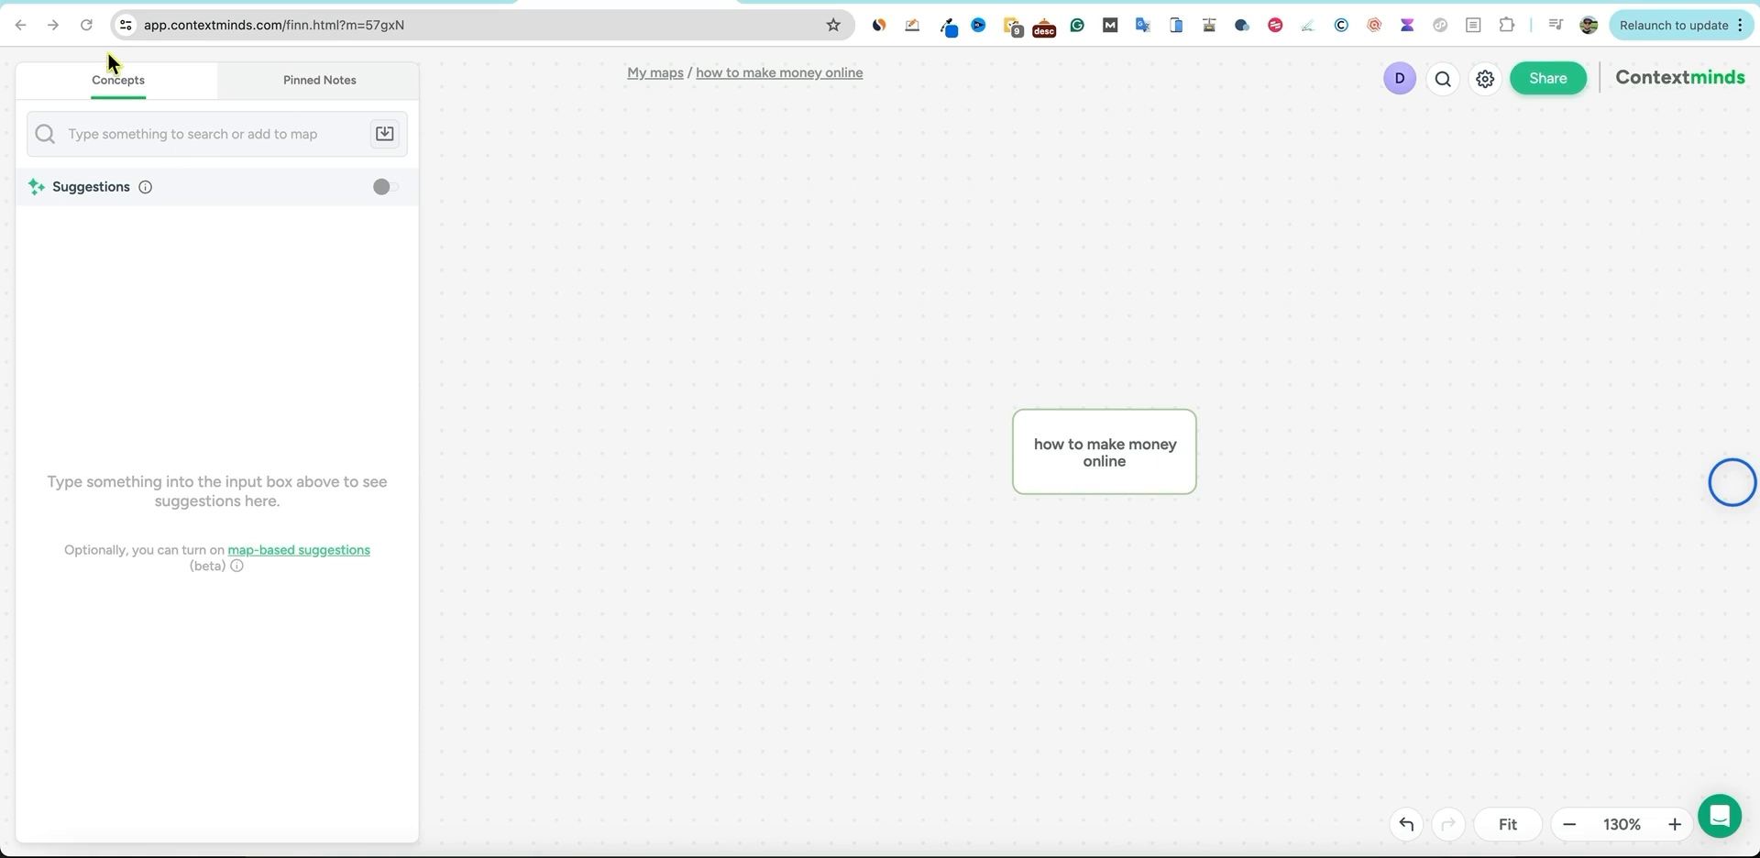
click(1089, 453)
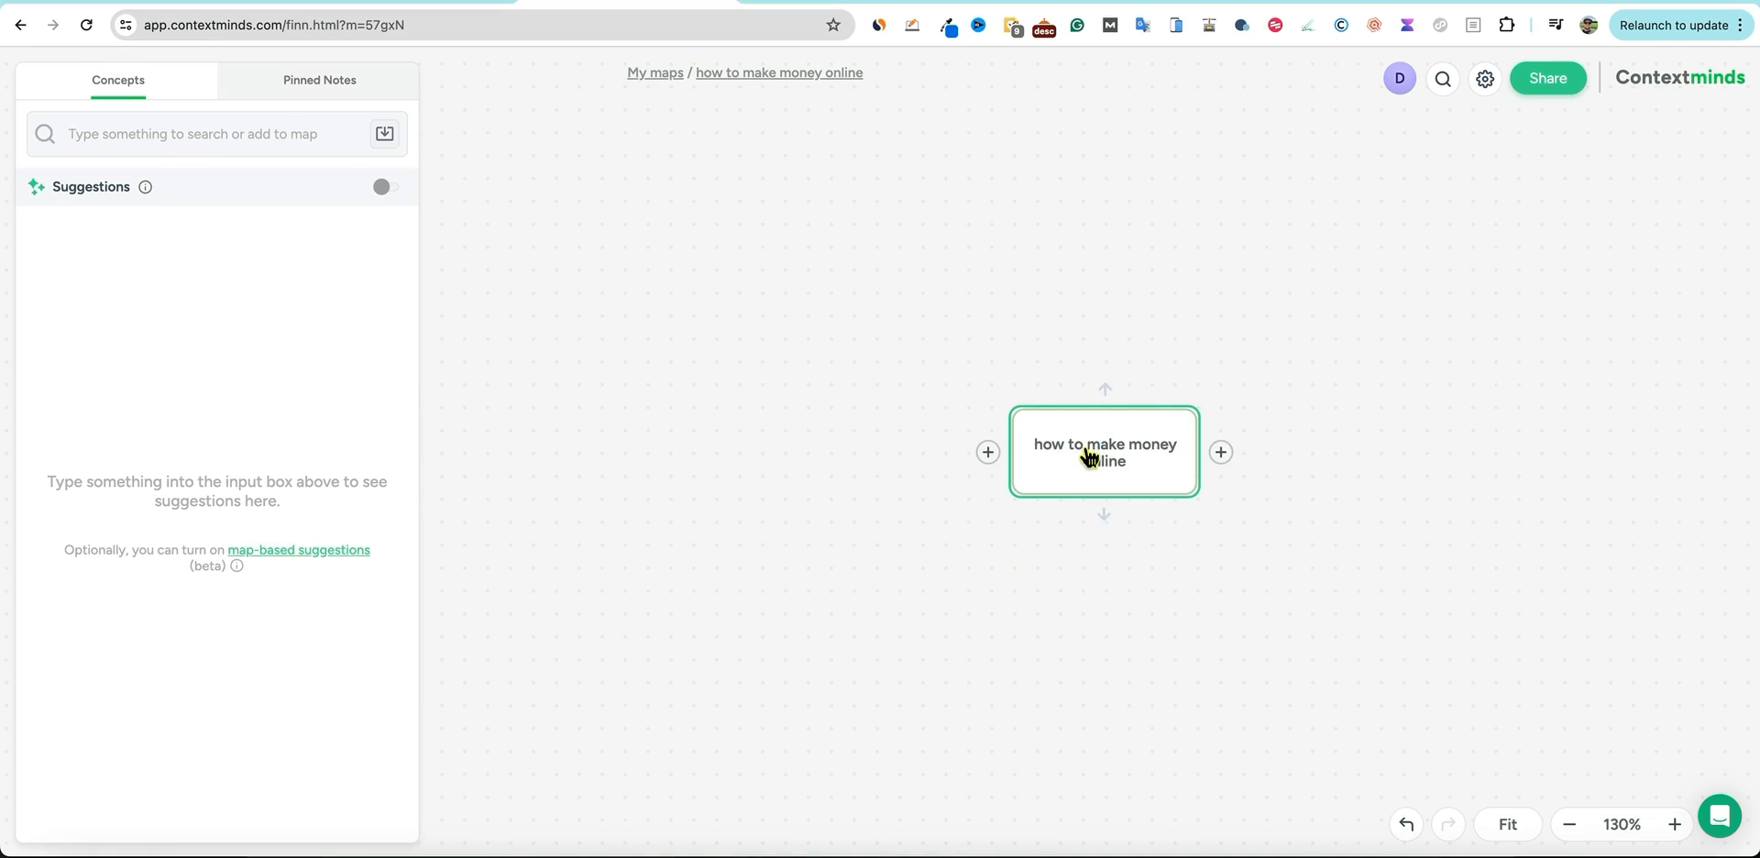
click(1221, 451)
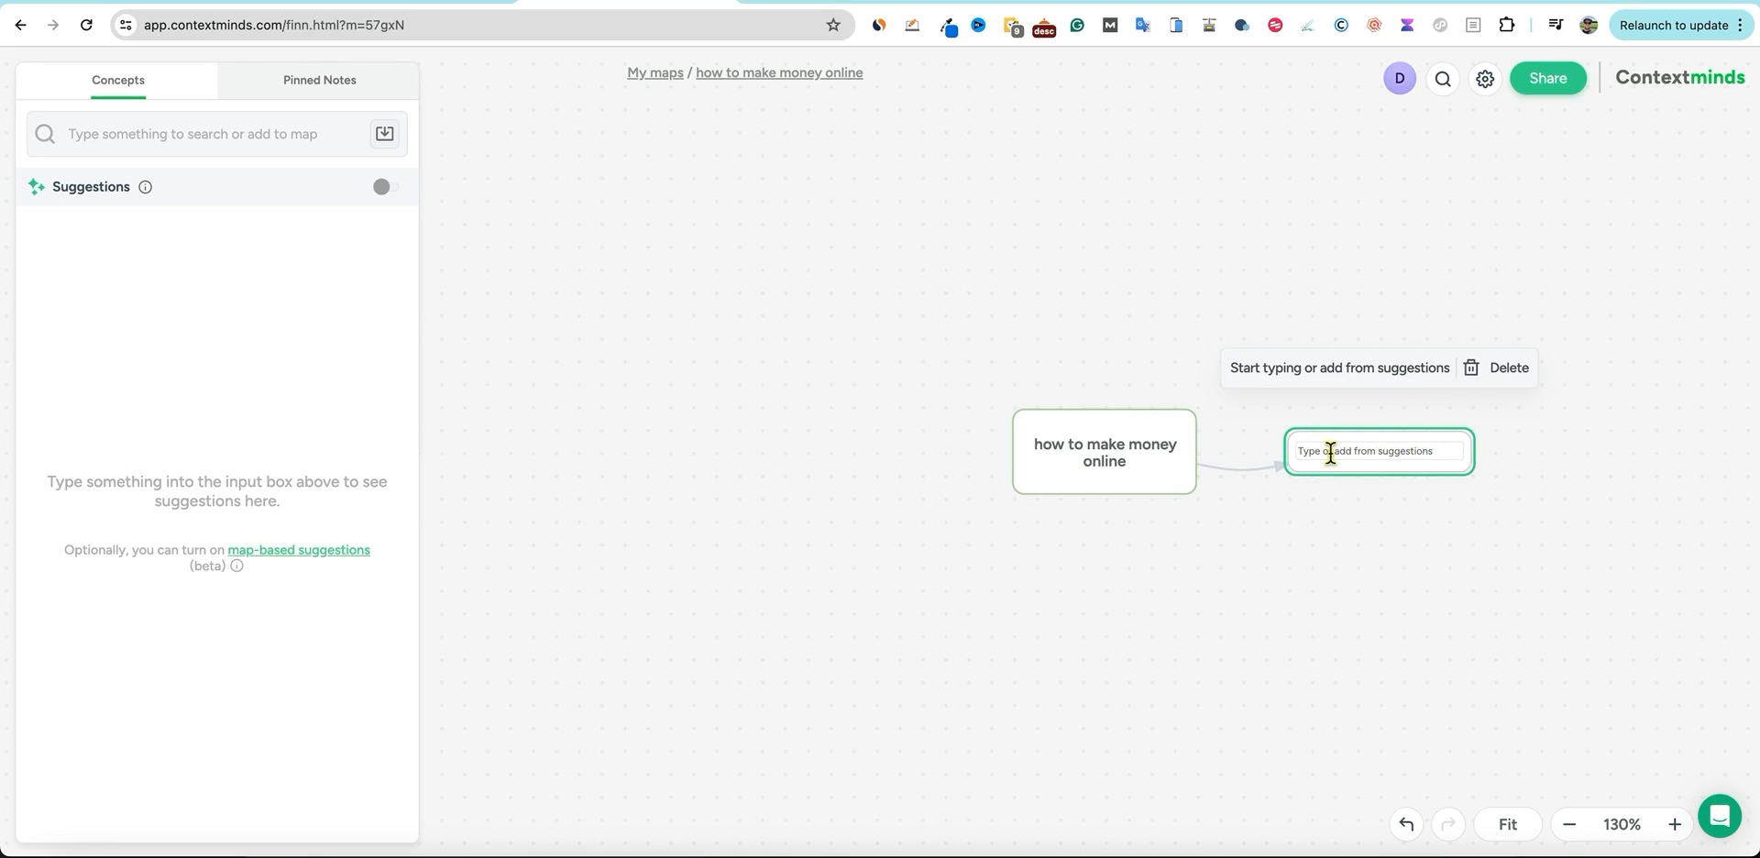
text(Etsy)
key(Return)
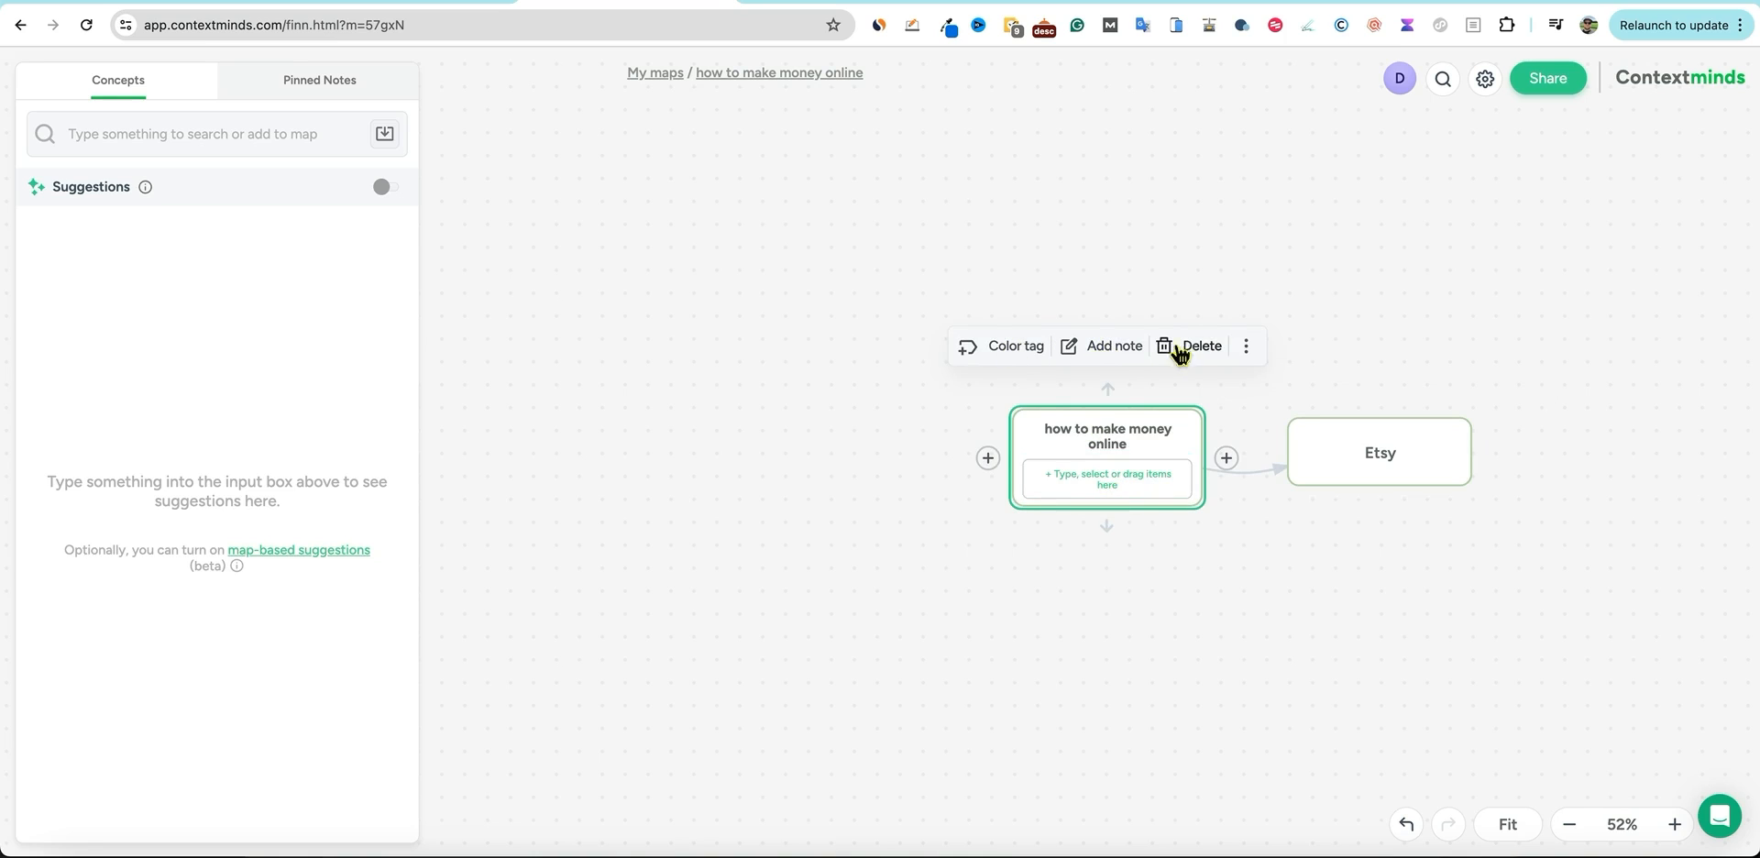
click(1097, 441)
click(1098, 480)
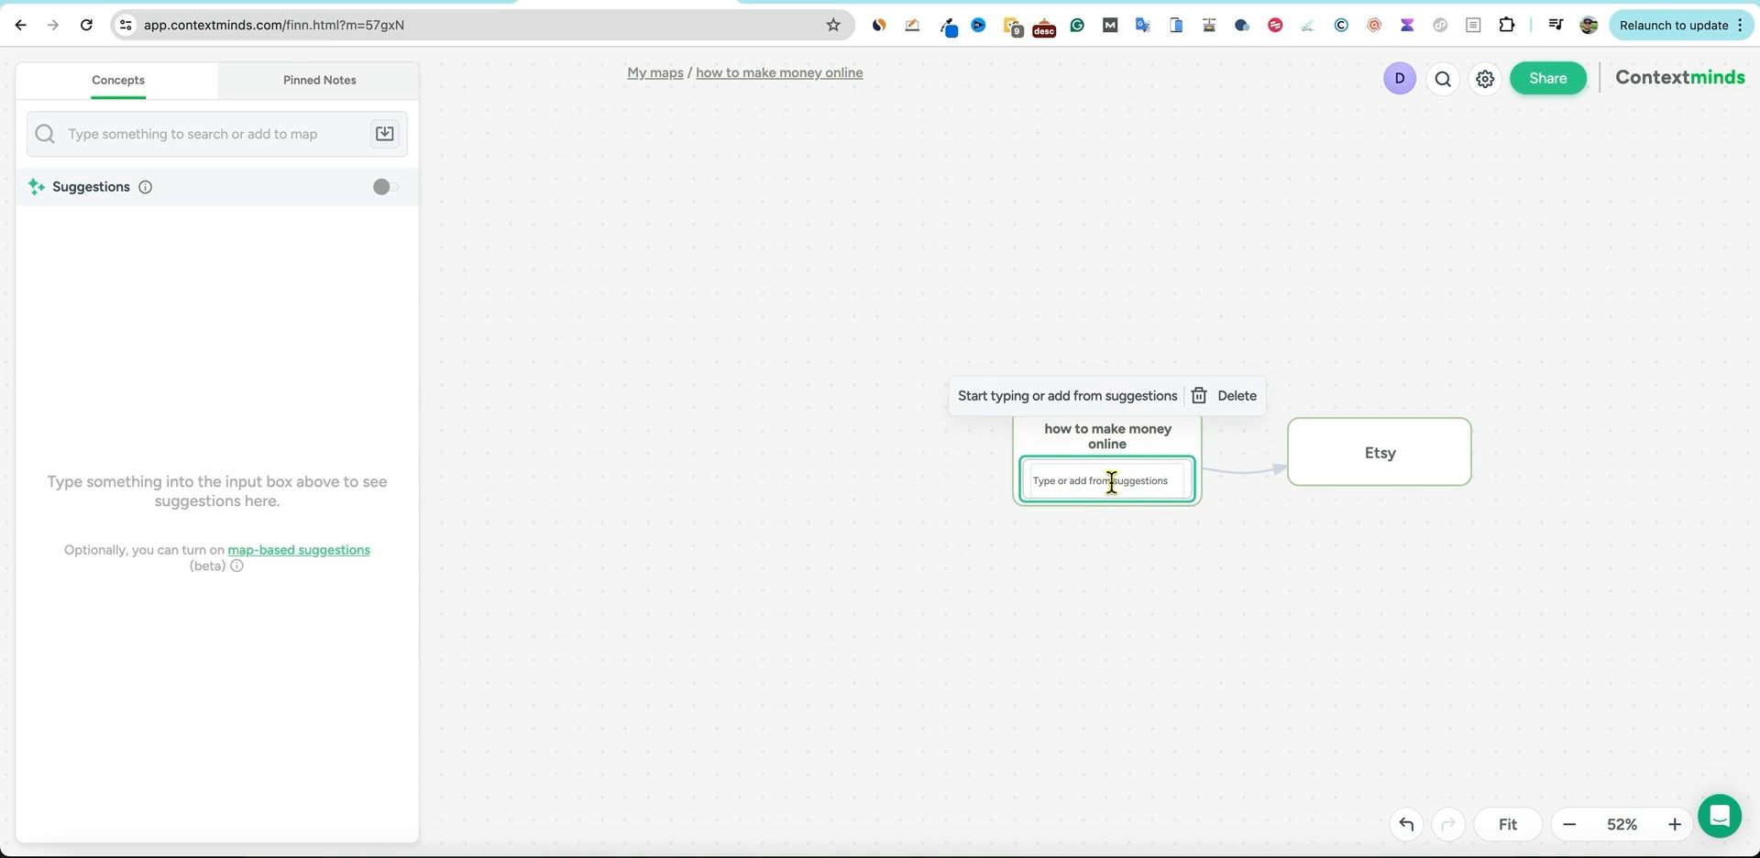
click(1114, 530)
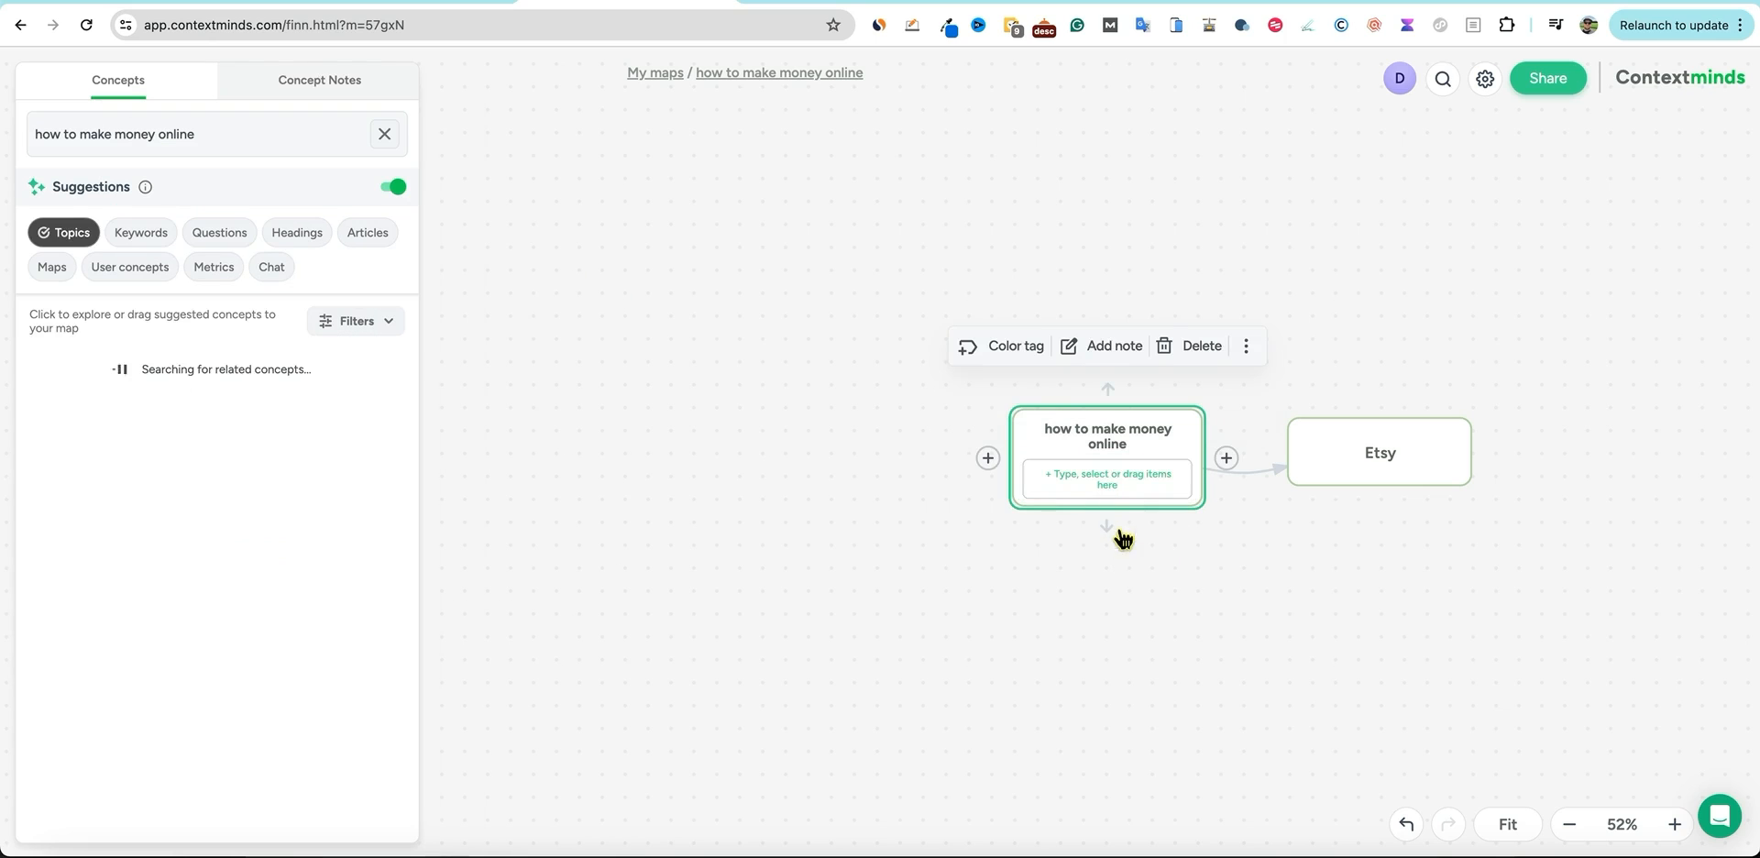
Add a connected concept named "YouTube" to the left of the "how to make money online" concept.
click(987, 457)
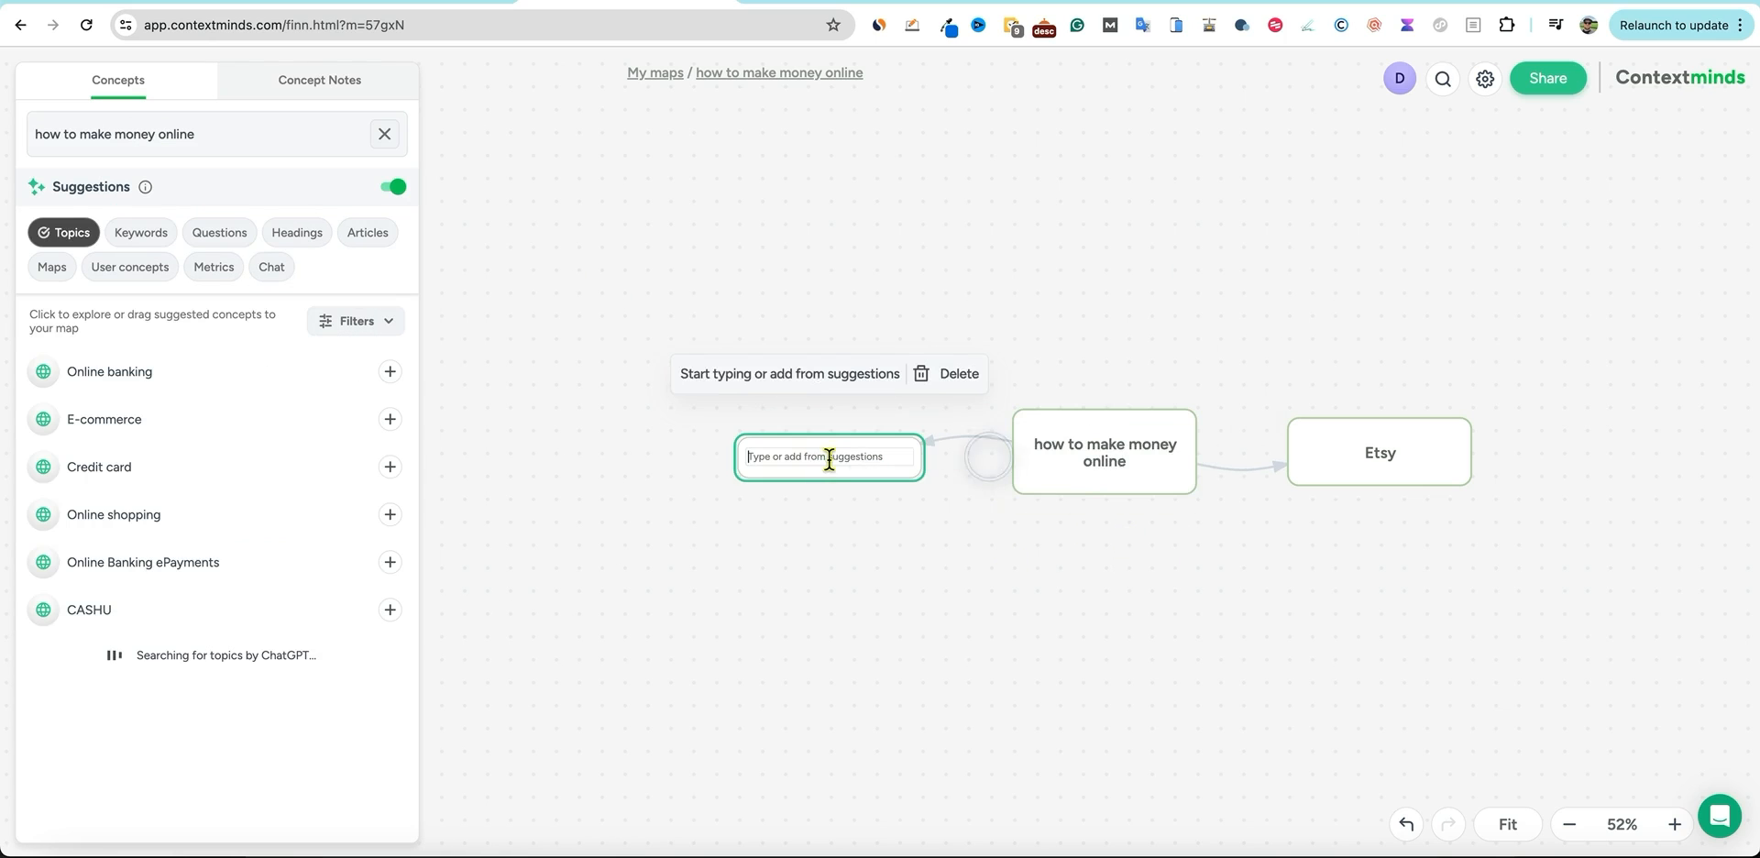
text(You)
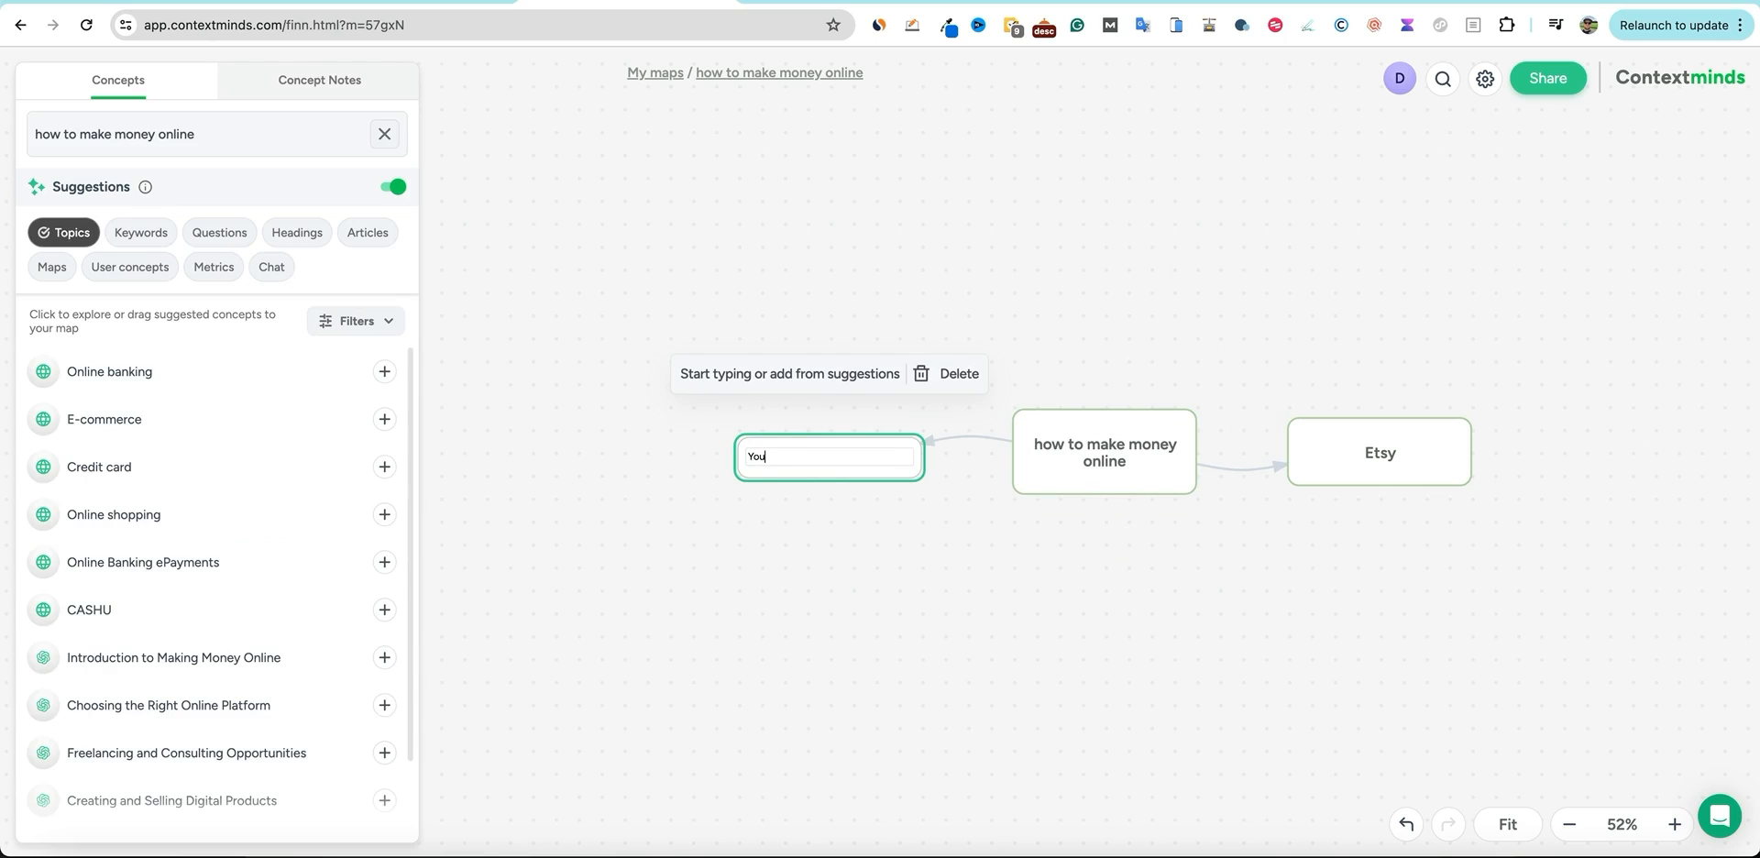
key(Return)
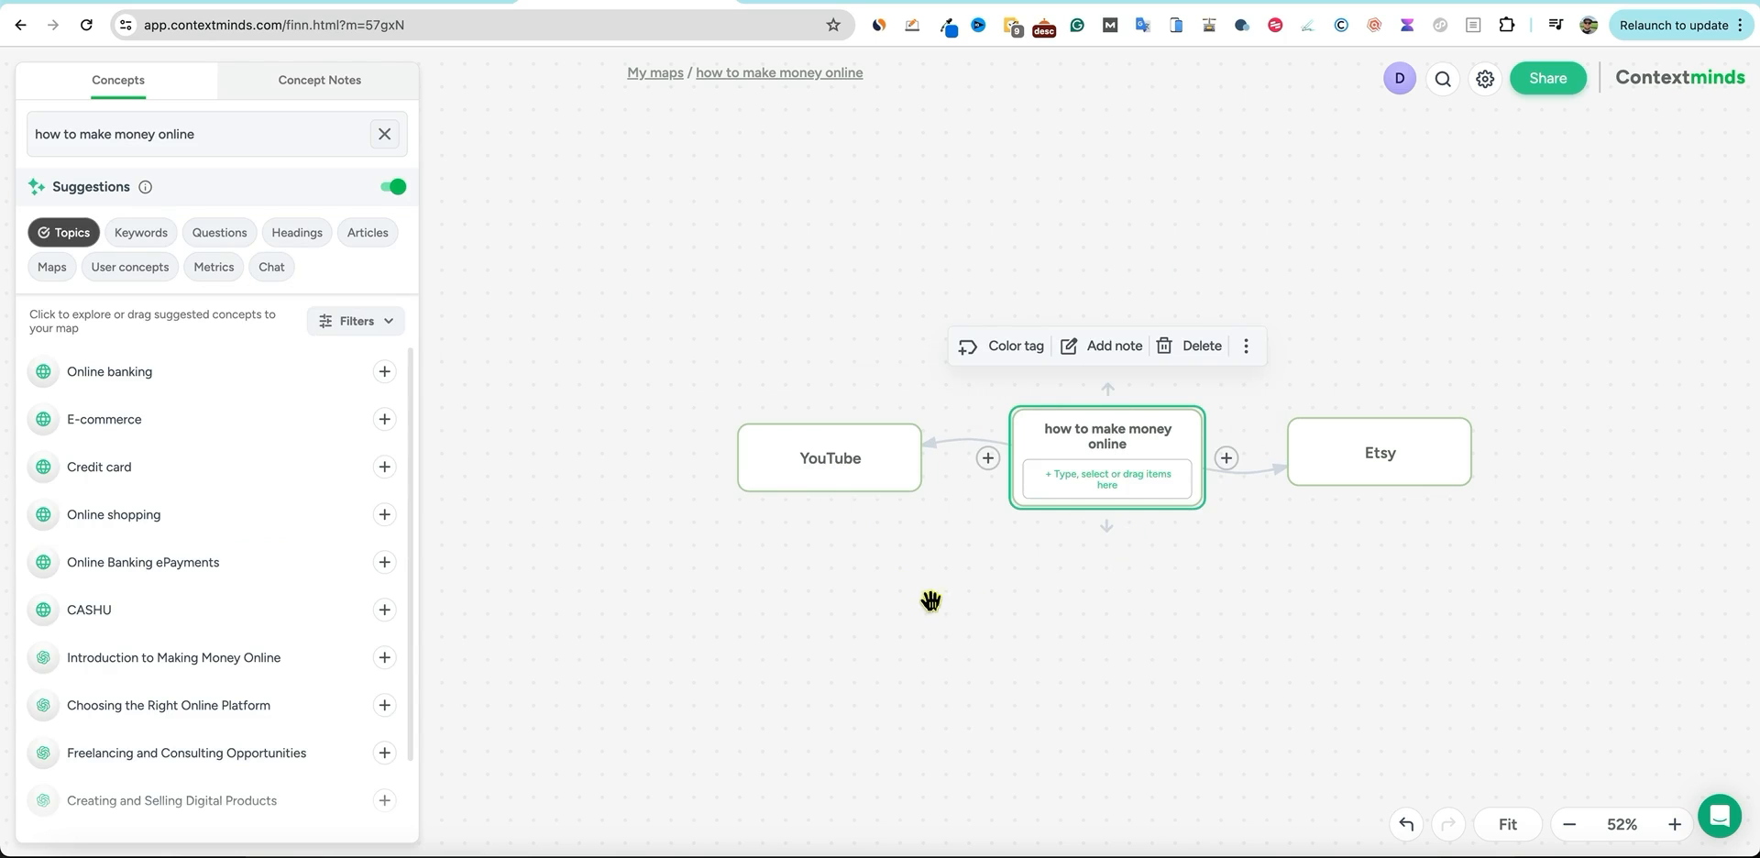
click(987, 600)
click(1103, 390)
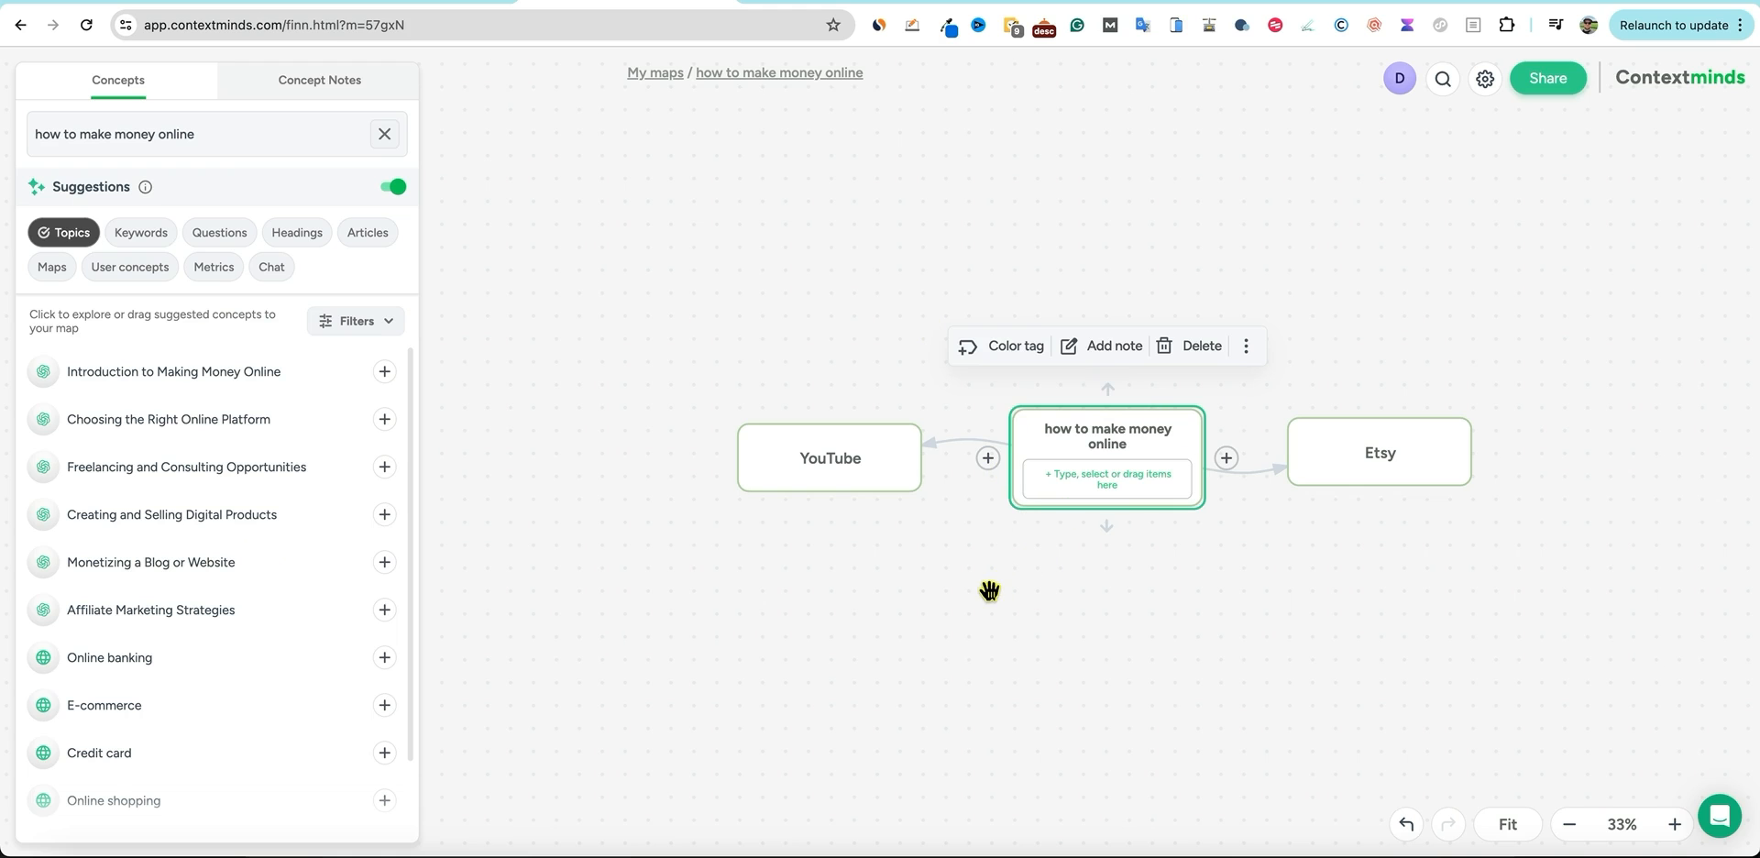
drag(1163, 631, 1064, 537)
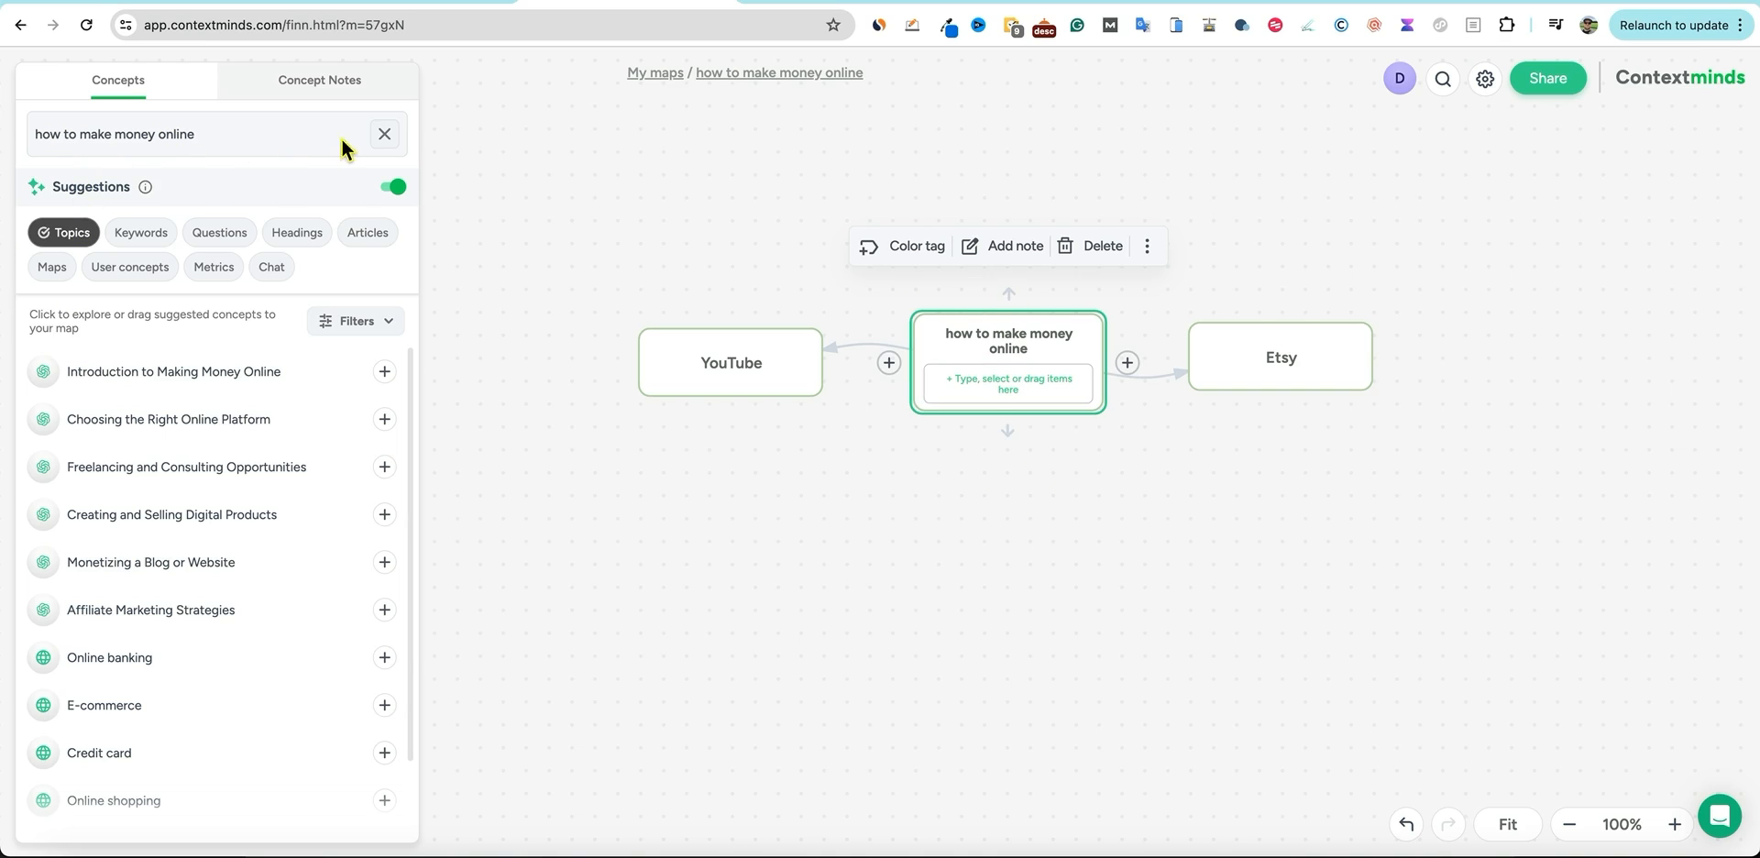
click(384, 134)
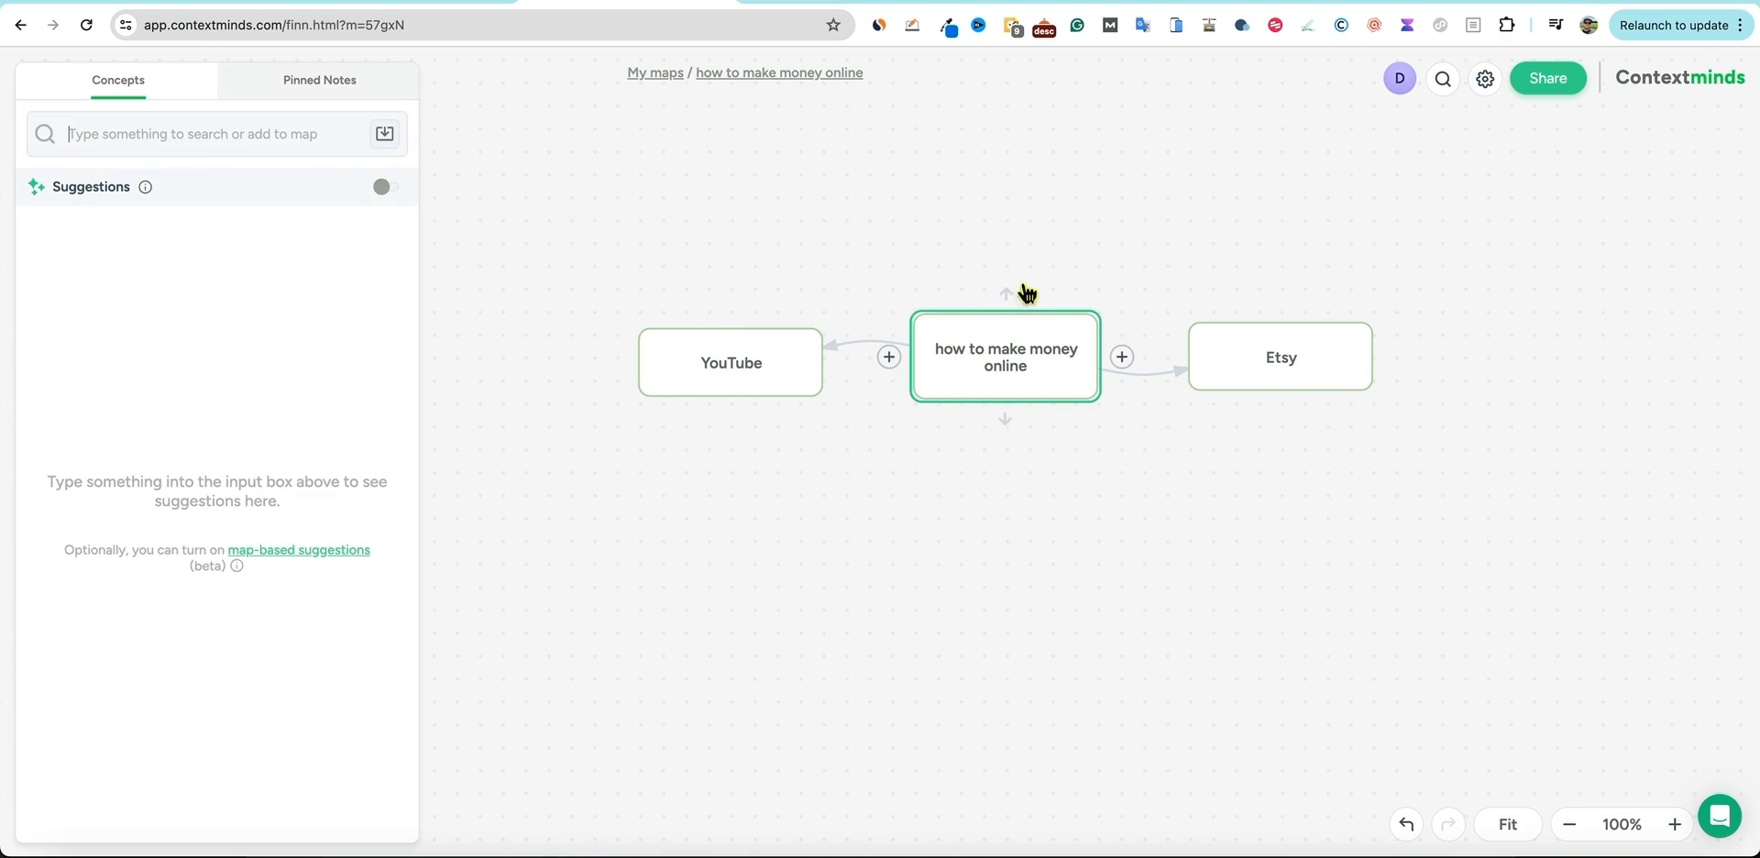
click(1005, 422)
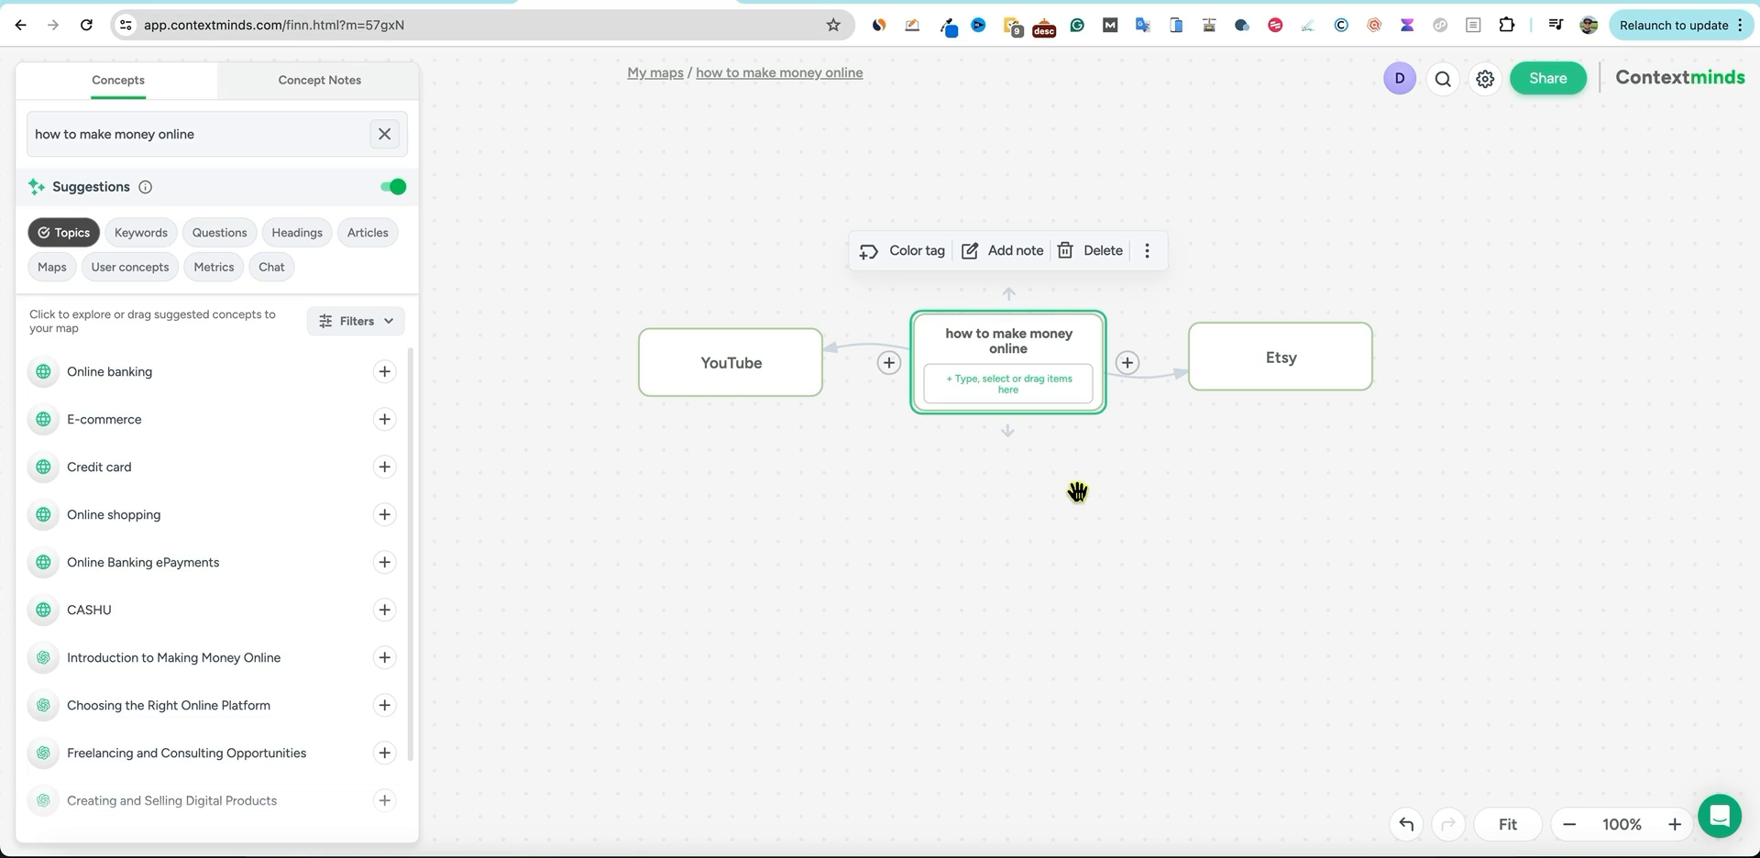
click(383, 135)
mouse_move(700, 359)
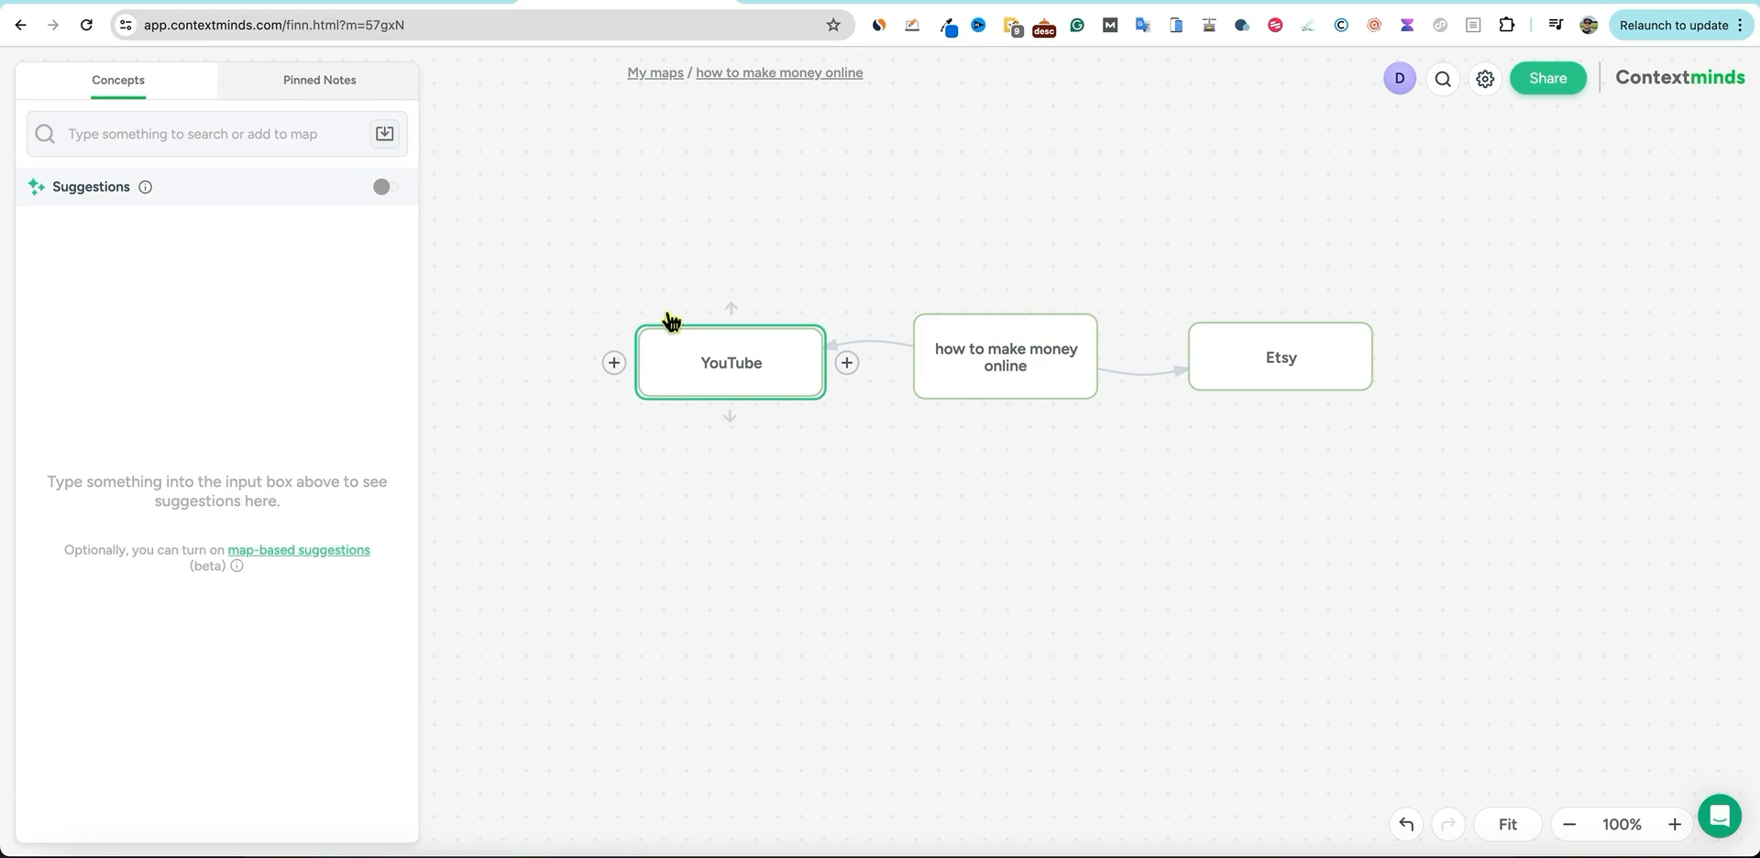
click(731, 407)
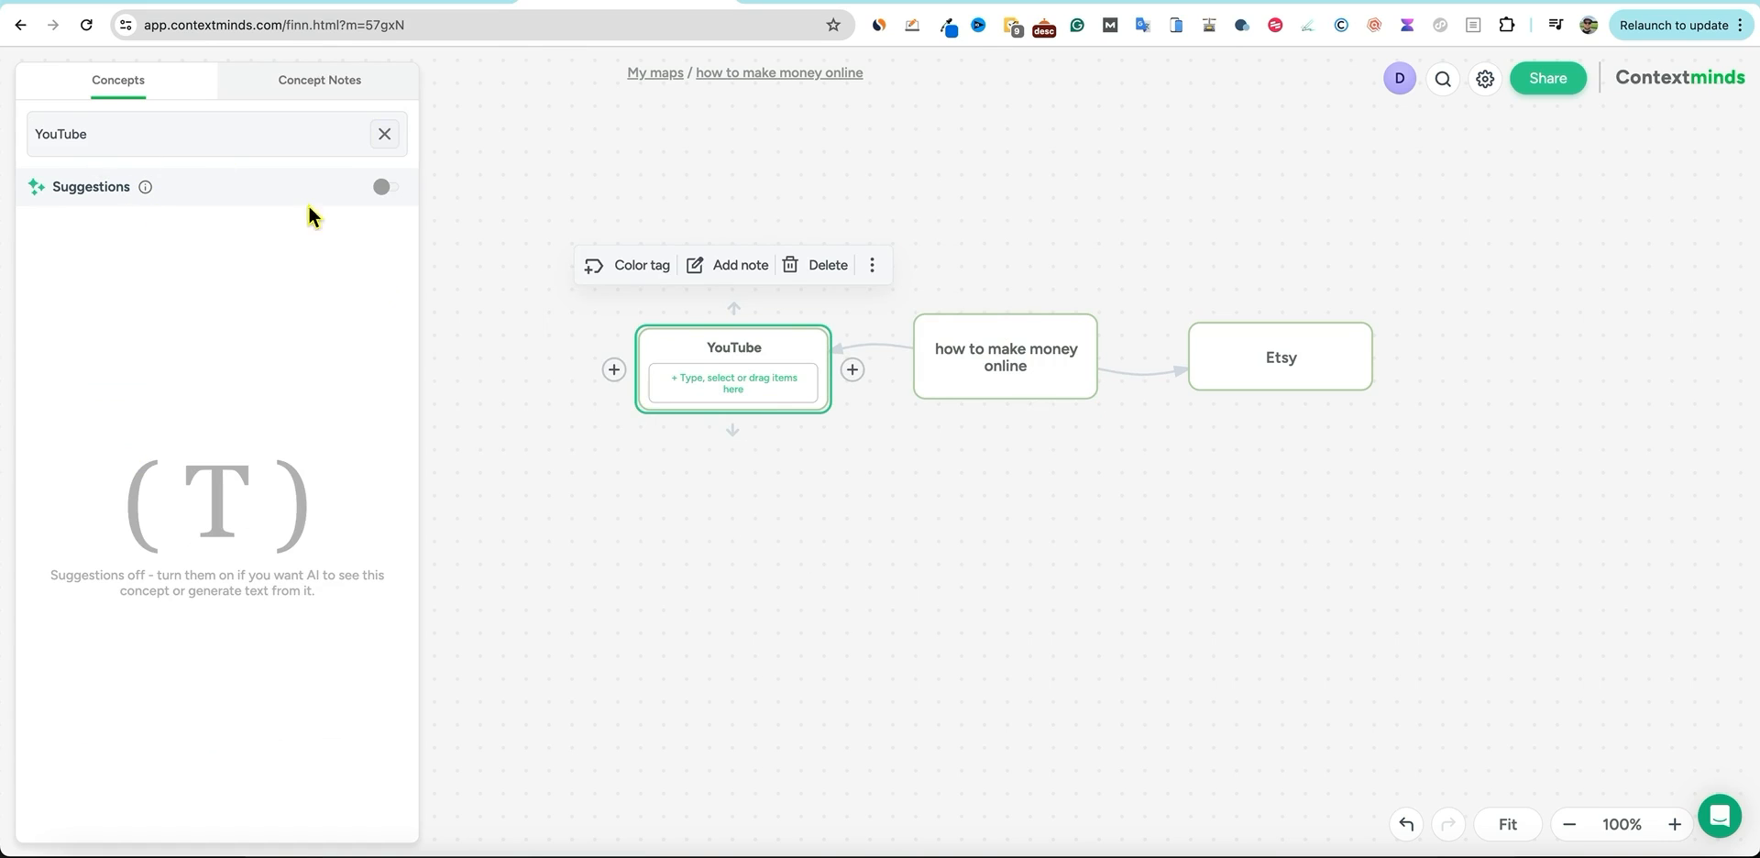
click(384, 135)
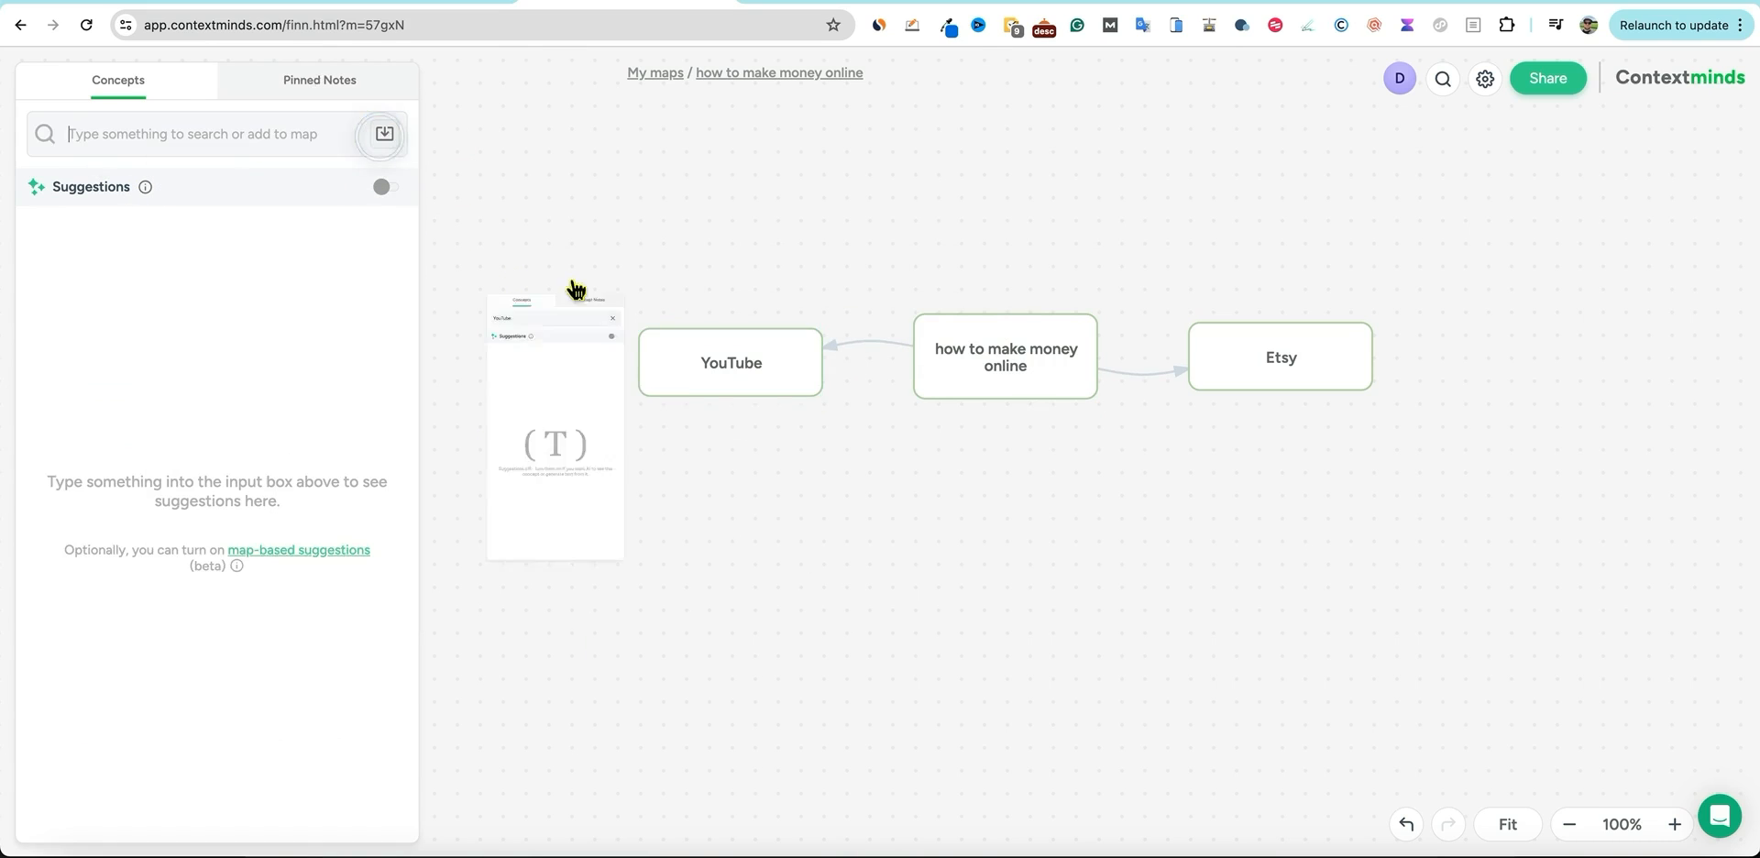
Rename the "YouTube" concept as "Make Money with YouTube".
click(759, 368)
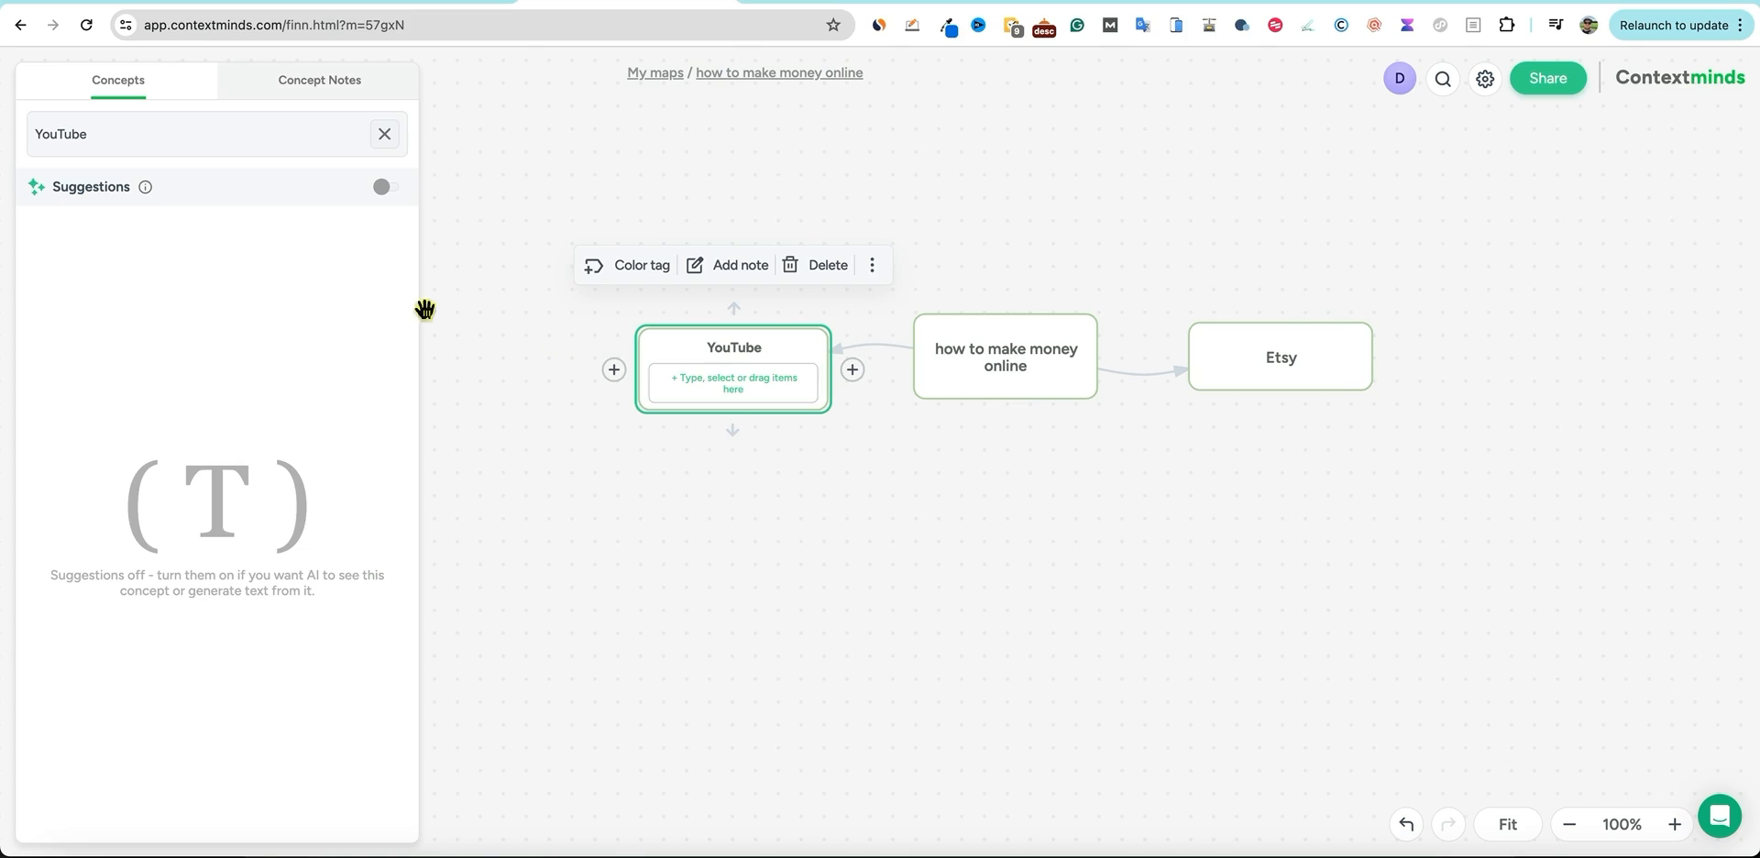
double_click(718, 346)
key(Left)
text(Make Money with)
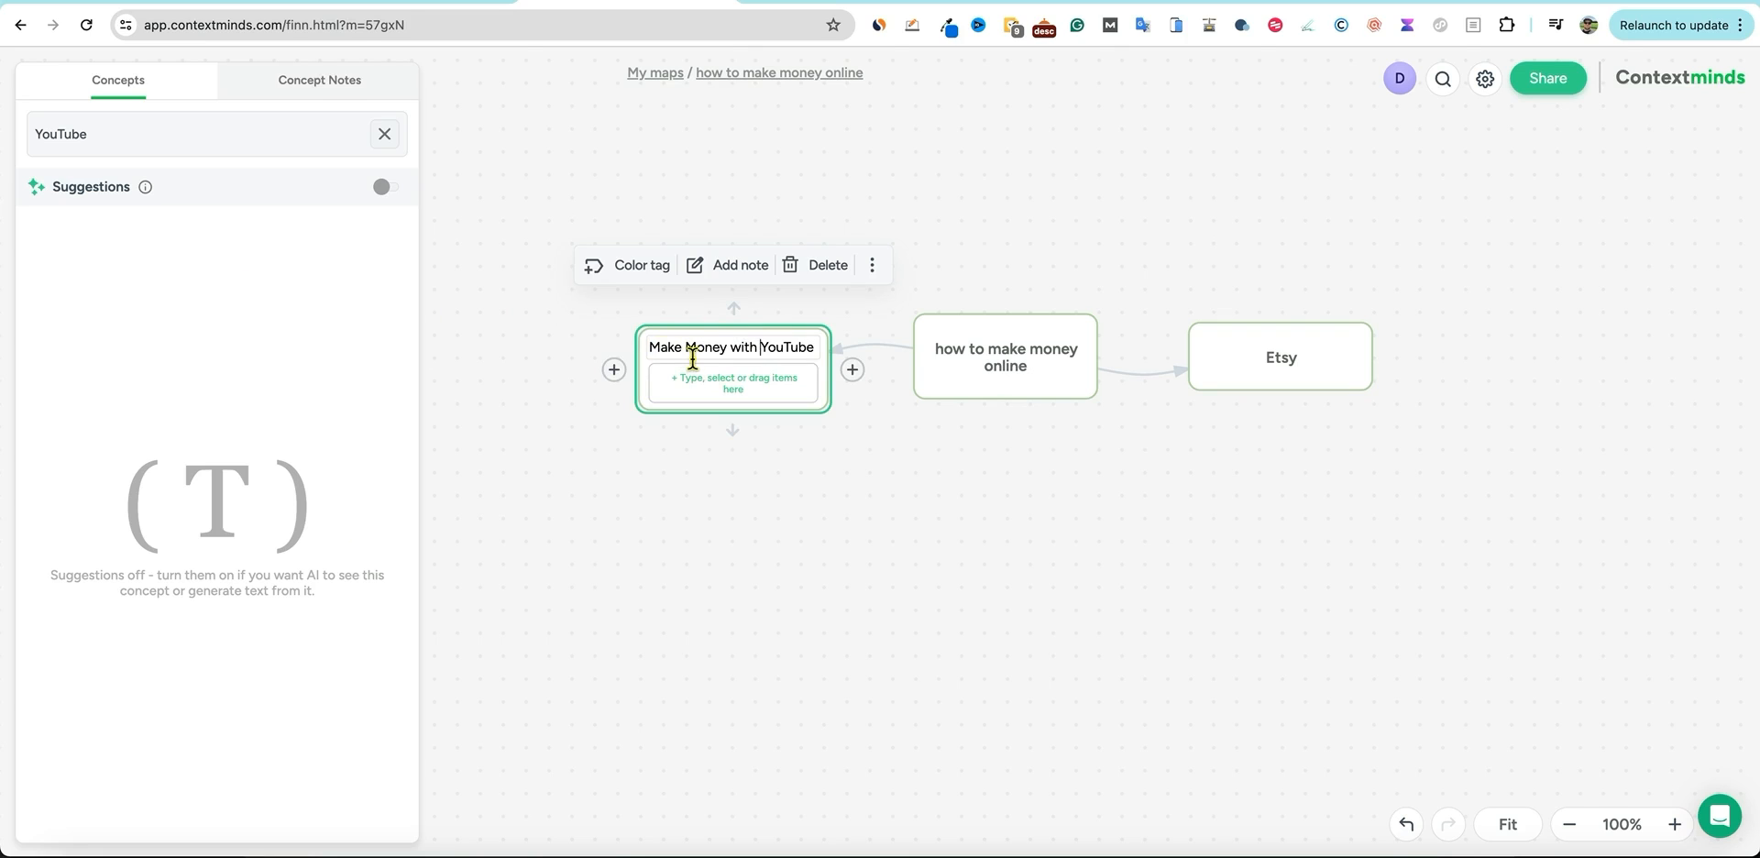
key(Return)
click(742, 518)
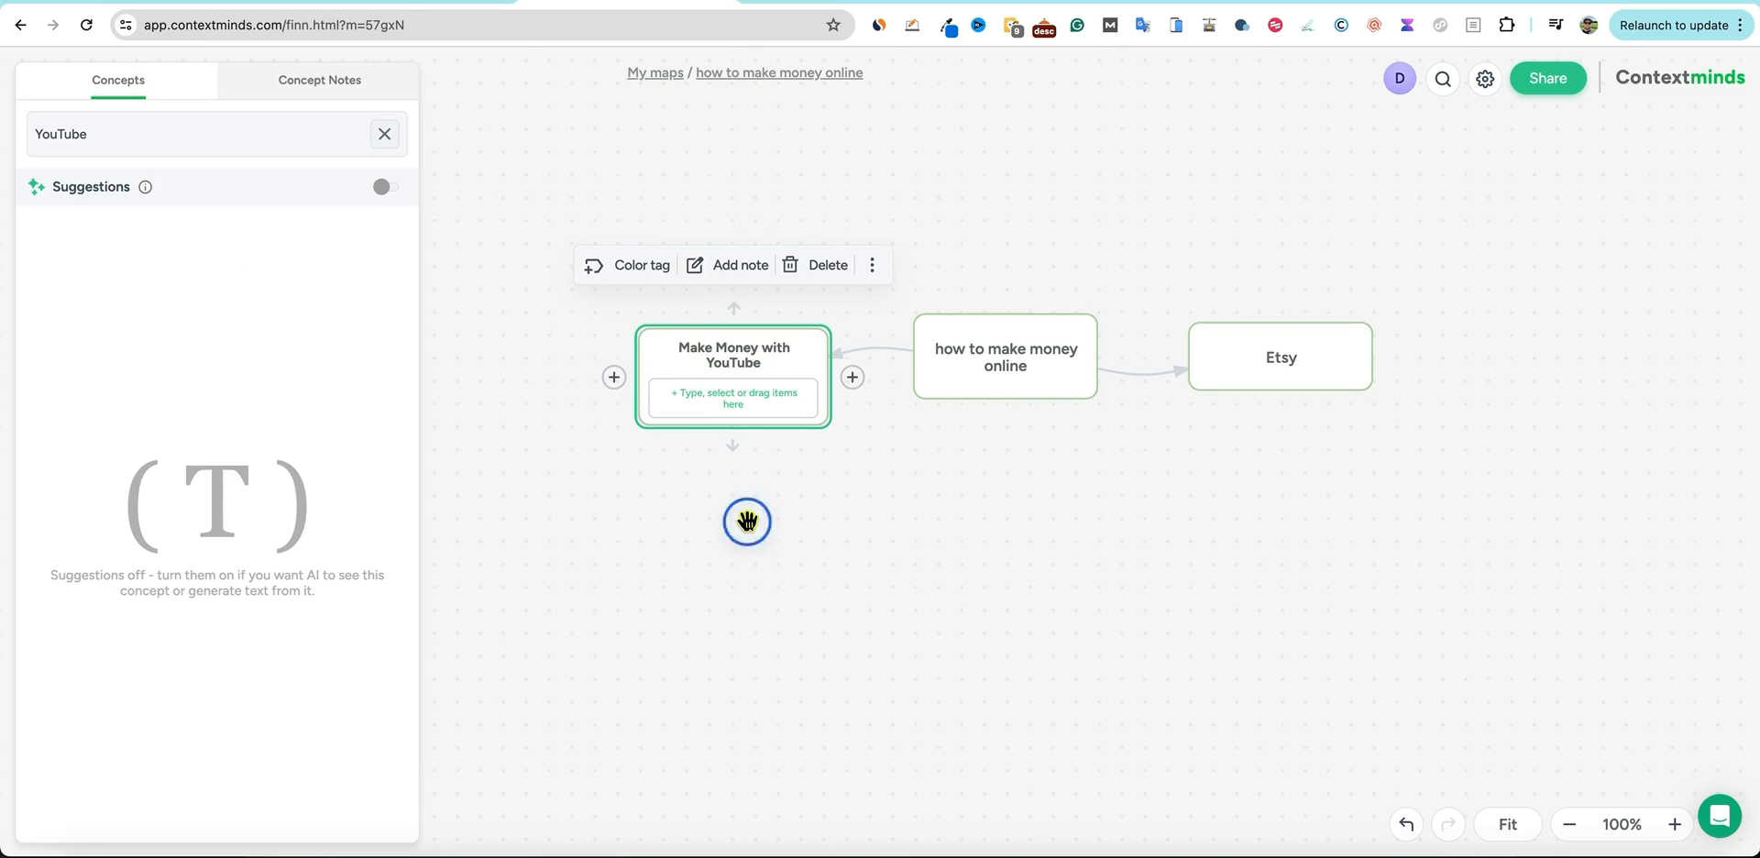
Check the notes of the "Make Money with YouTube" concept and turn on AI suggestions for it.
click(729, 436)
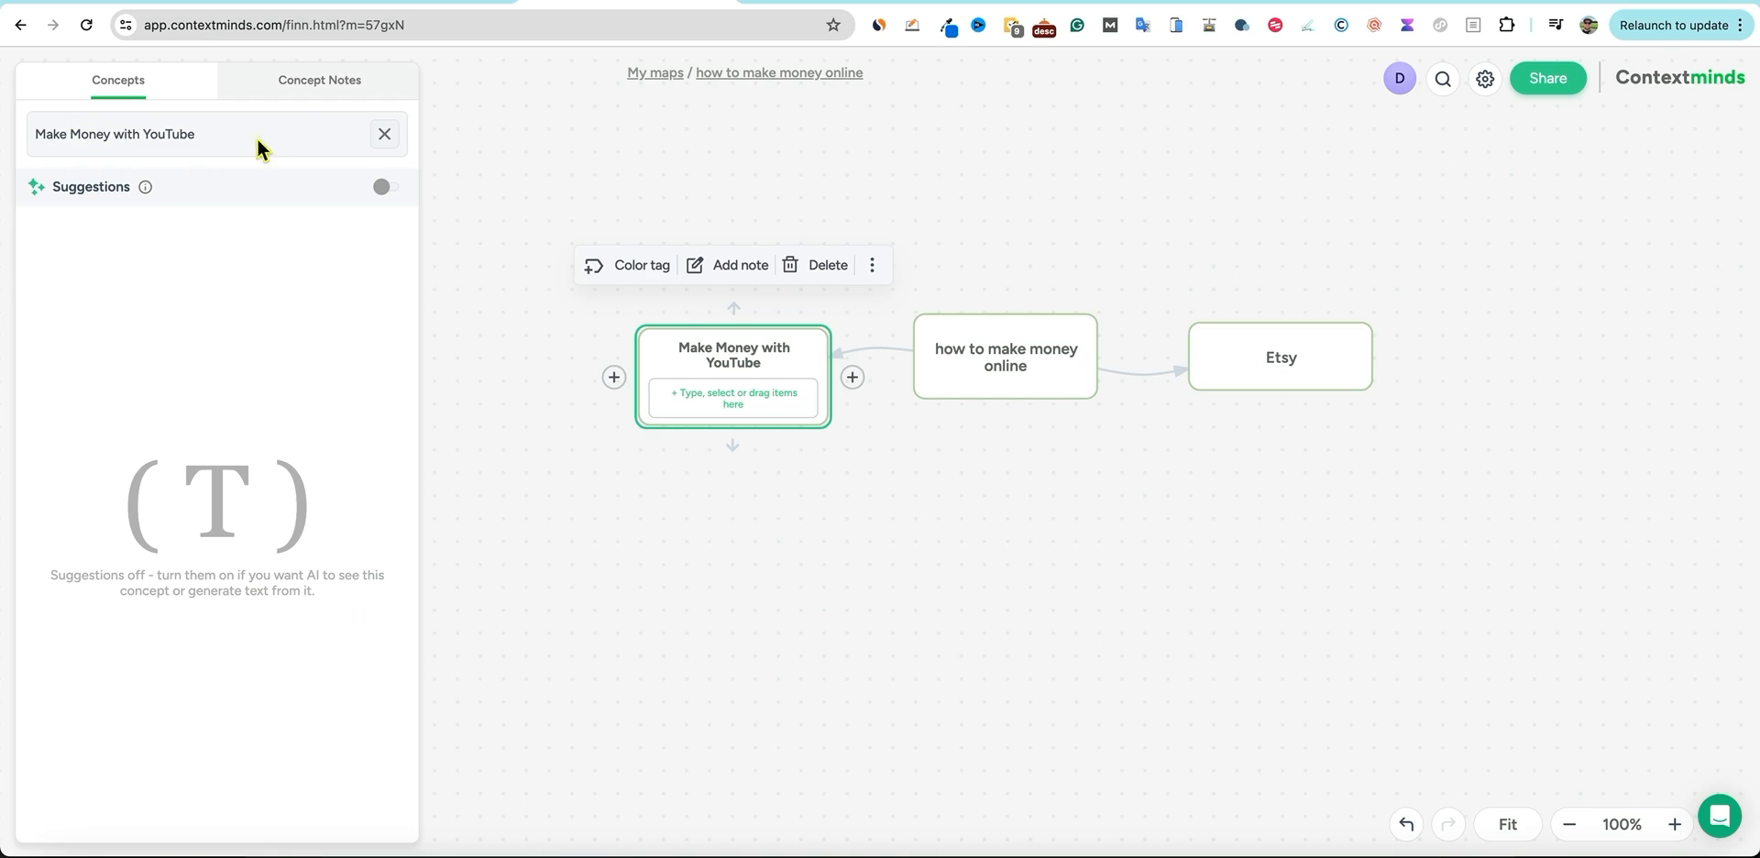
click(295, 80)
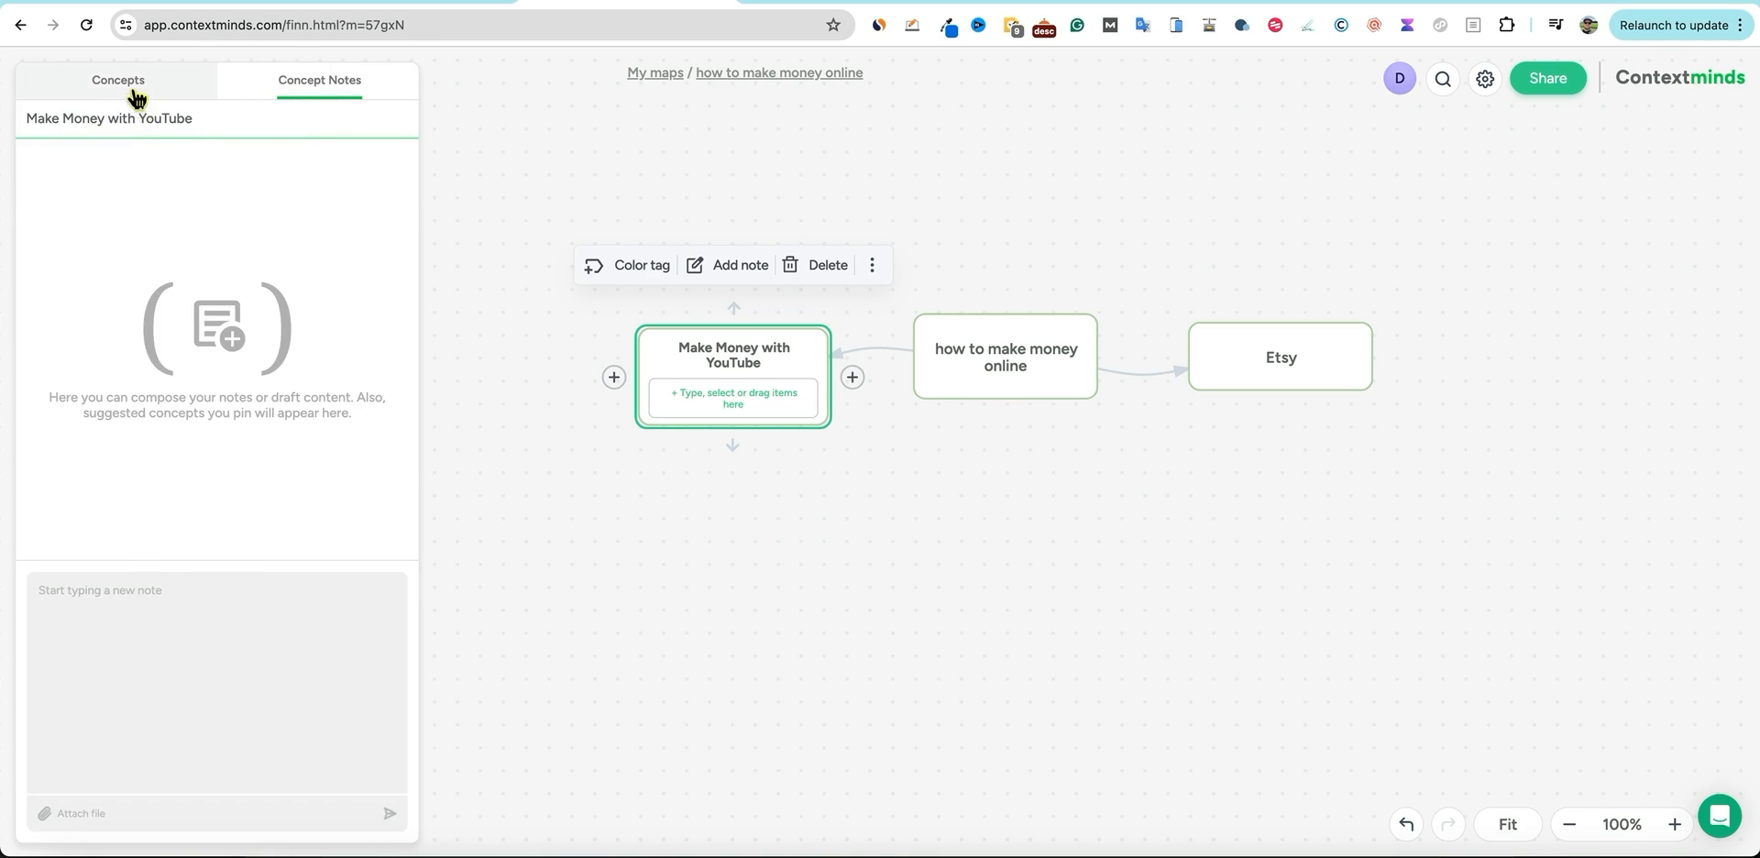
click(134, 90)
click(391, 187)
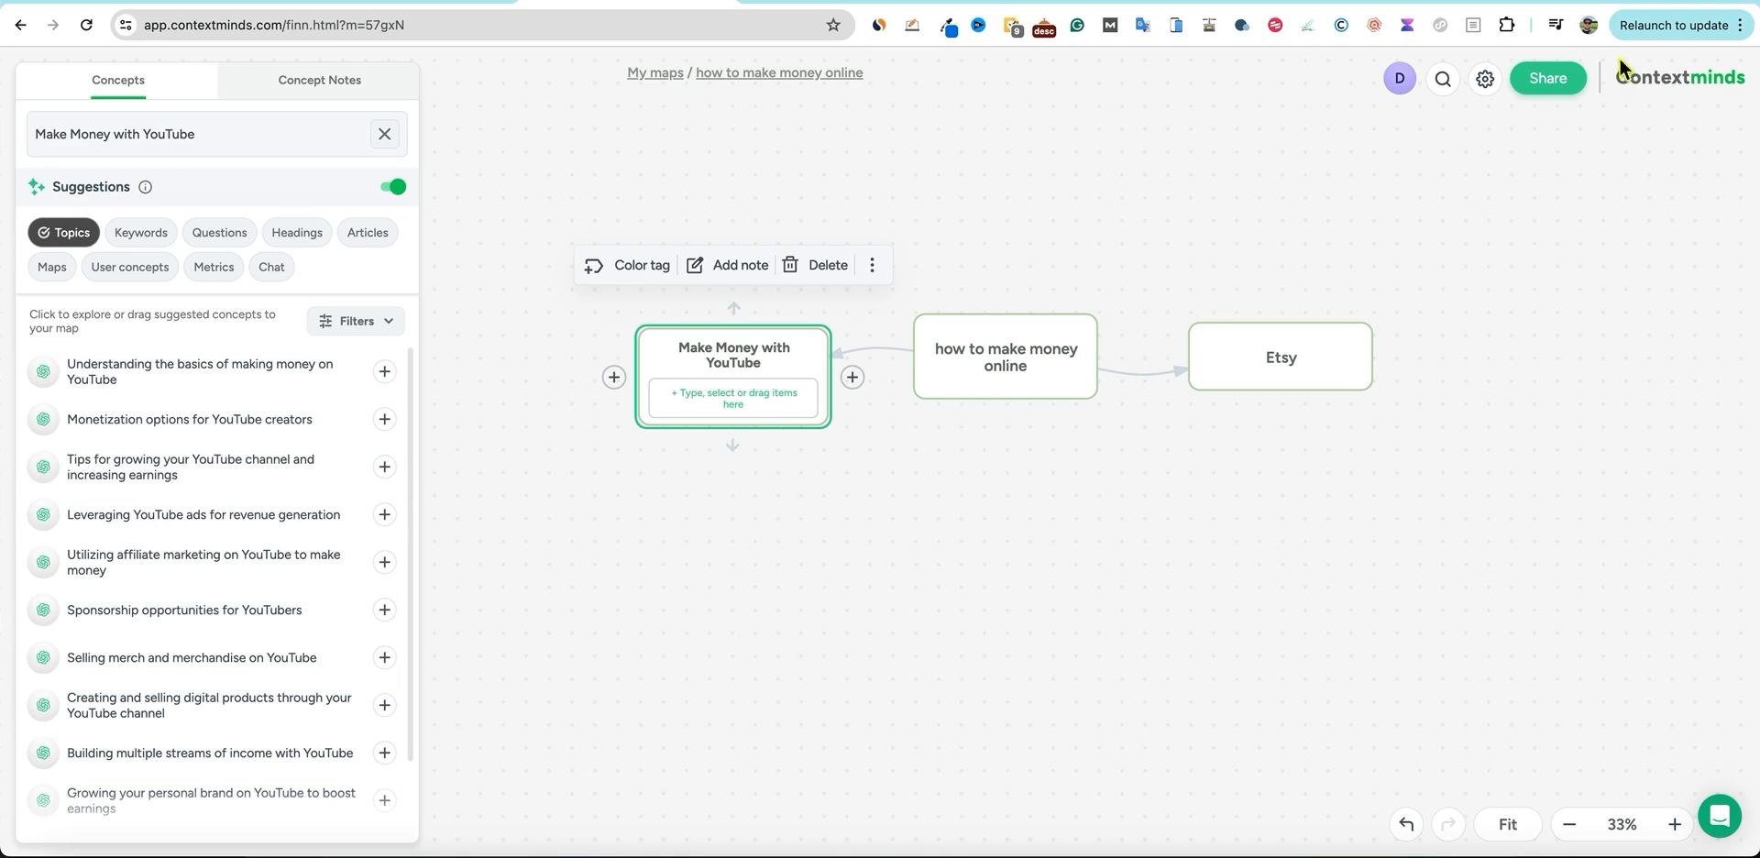
Open ChatGPT at chat.openai.com in a separate browser tab and switch the model to ChatGPT 3.5.
click(1411, 0)
text(chat.openai.com)
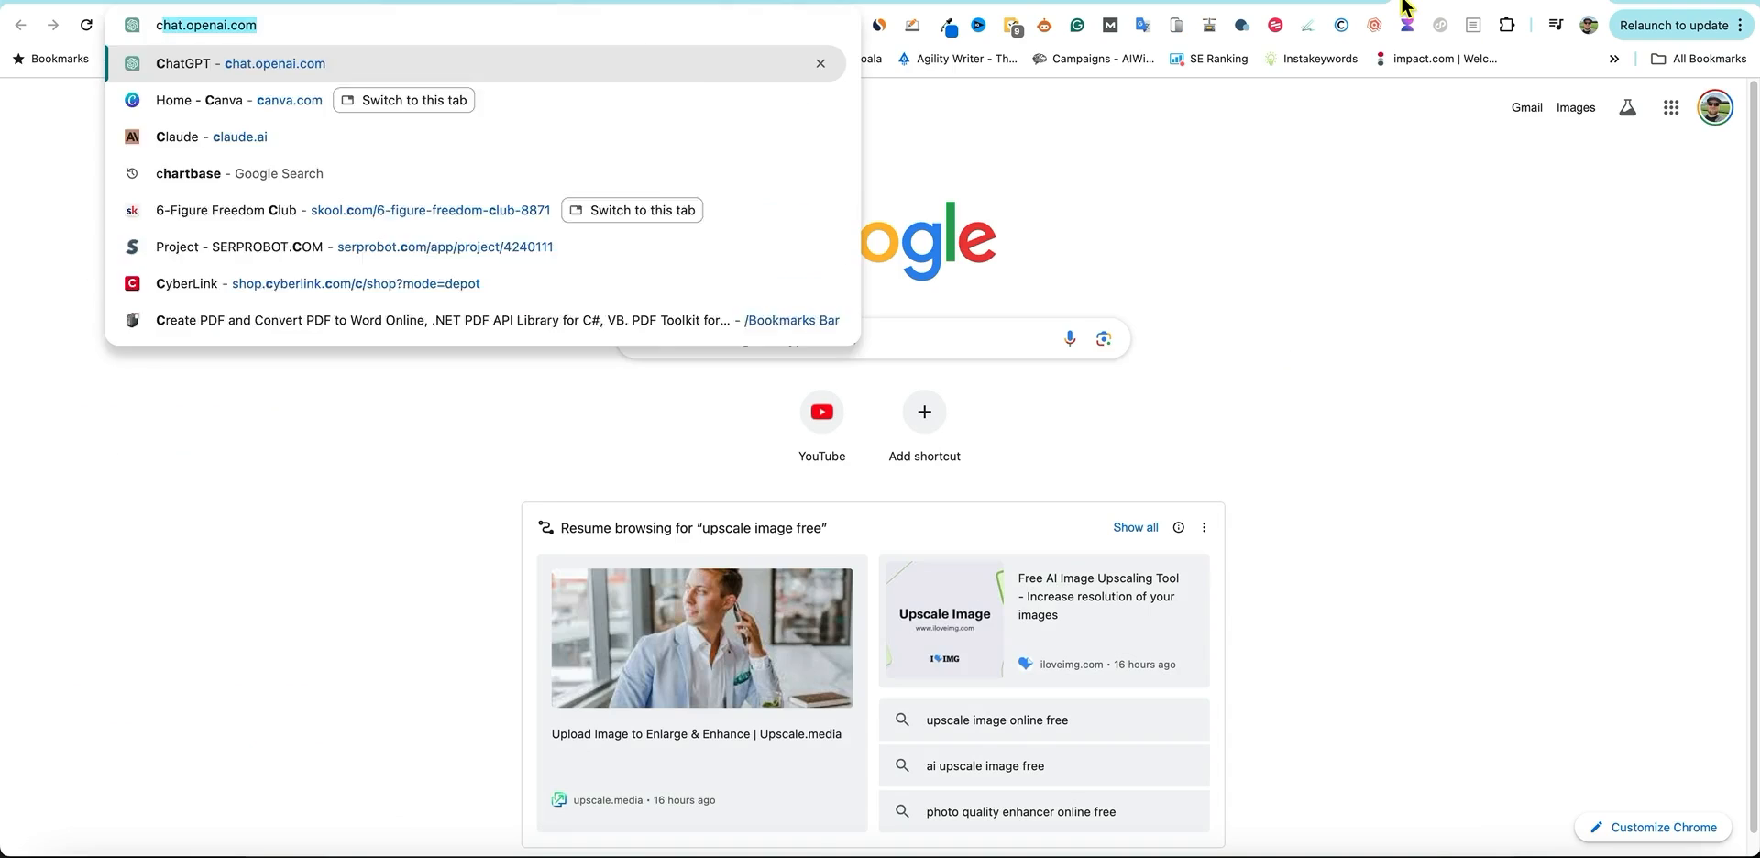
key(Return)
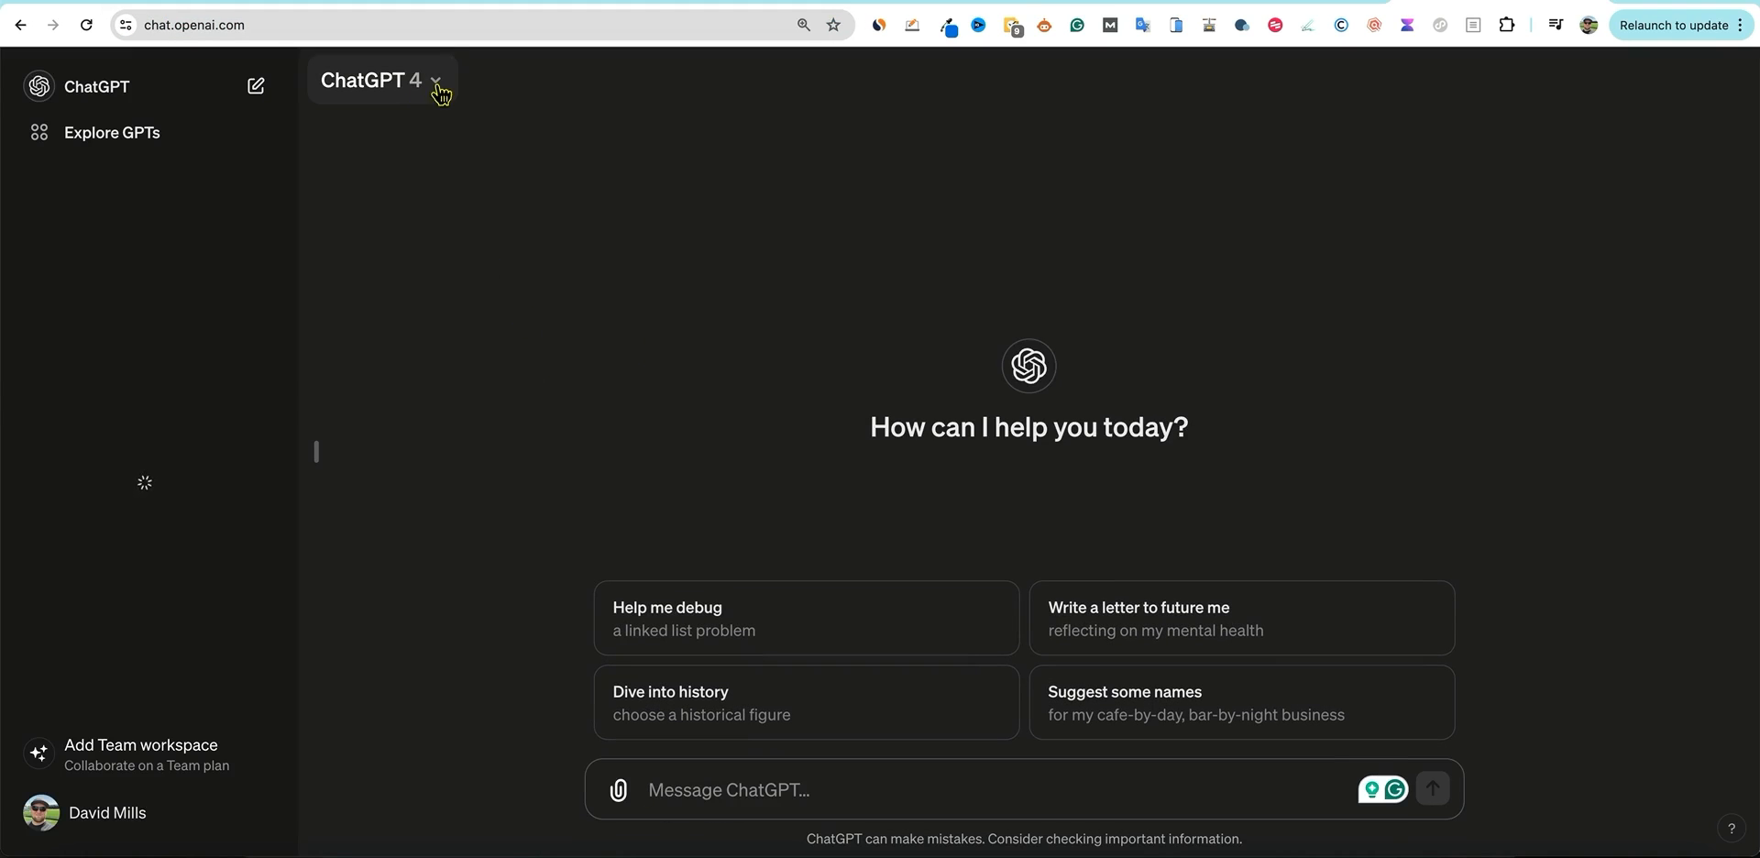
click(421, 87)
click(434, 316)
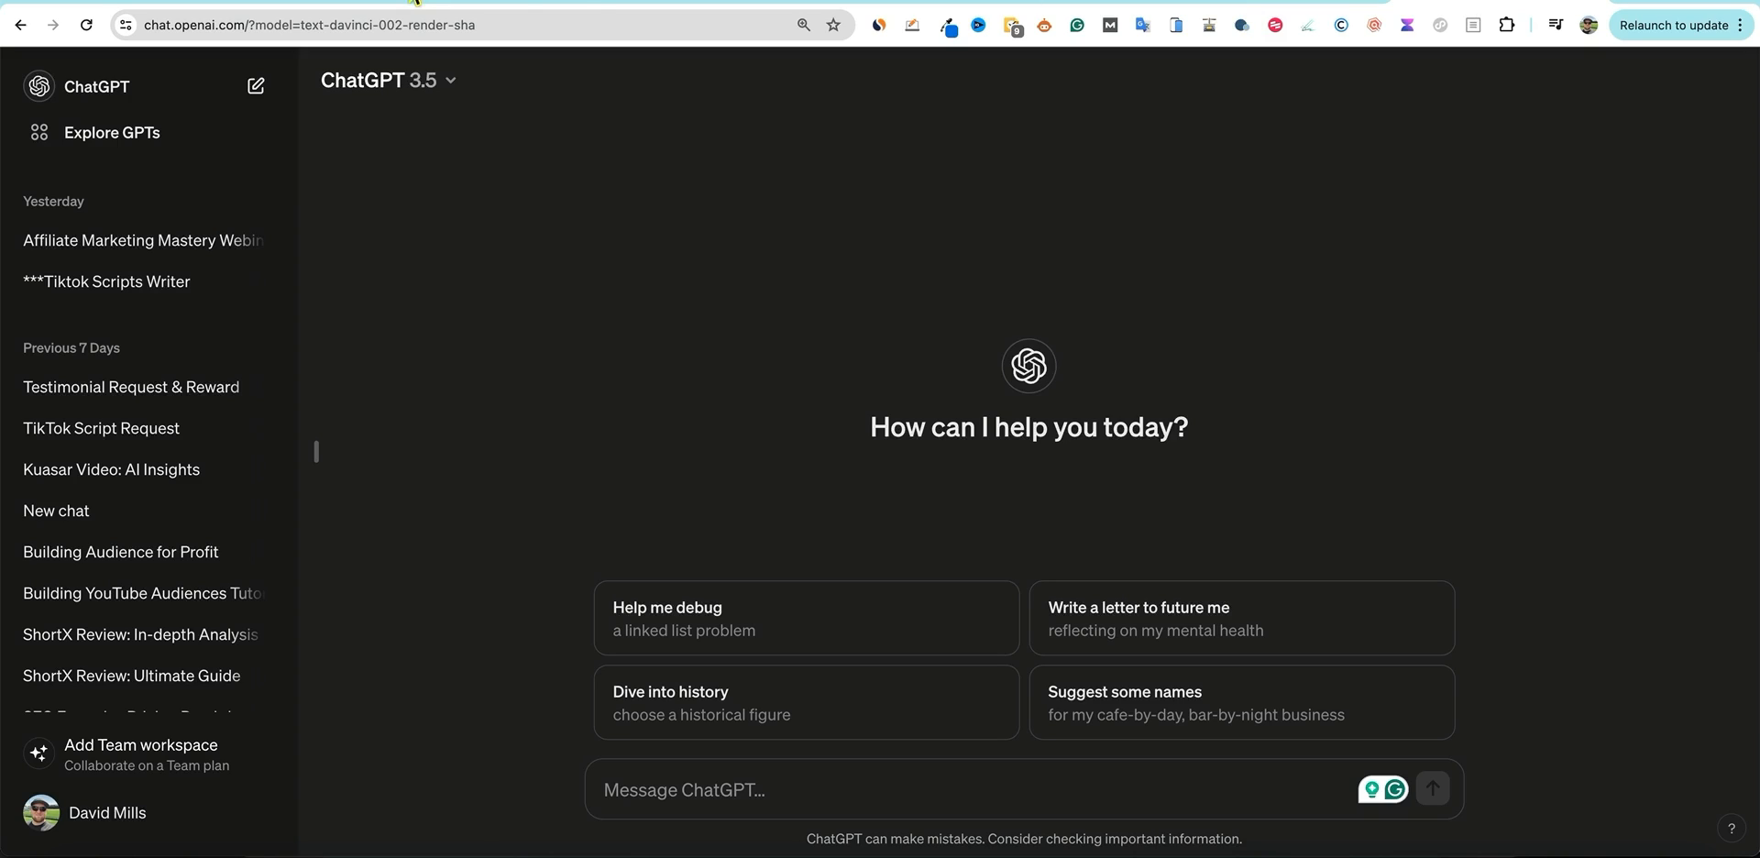
Send ChatGPT the prompt "make money with youtube" and return to the ContextMinds map to compare its topic suggestions.
click(584, 2)
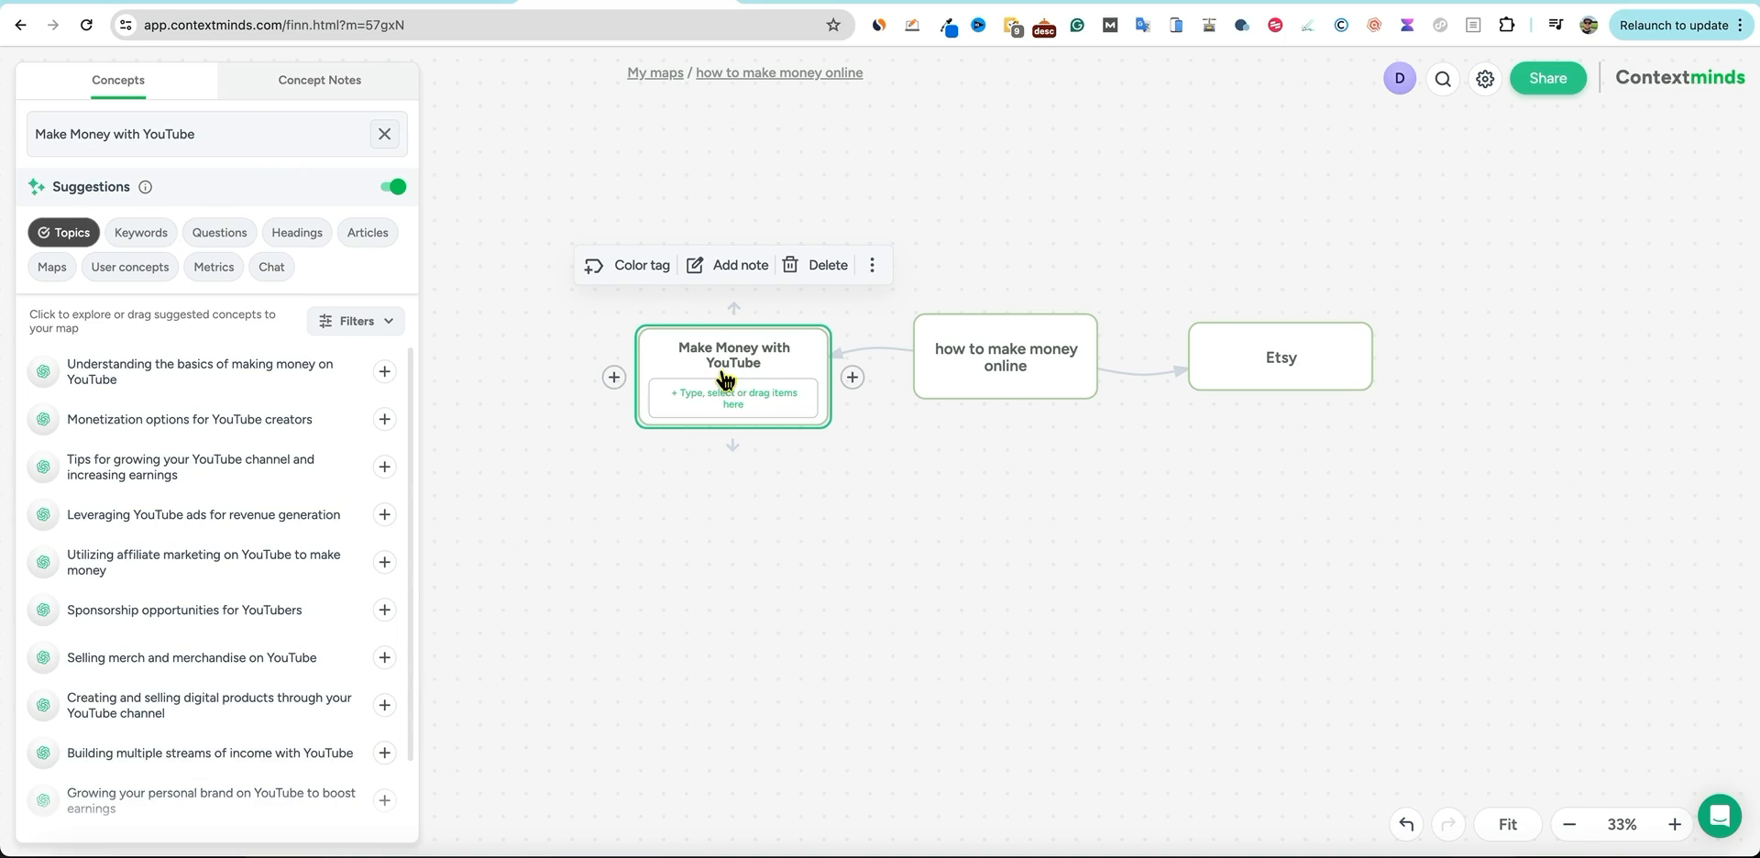
click(1503, 2)
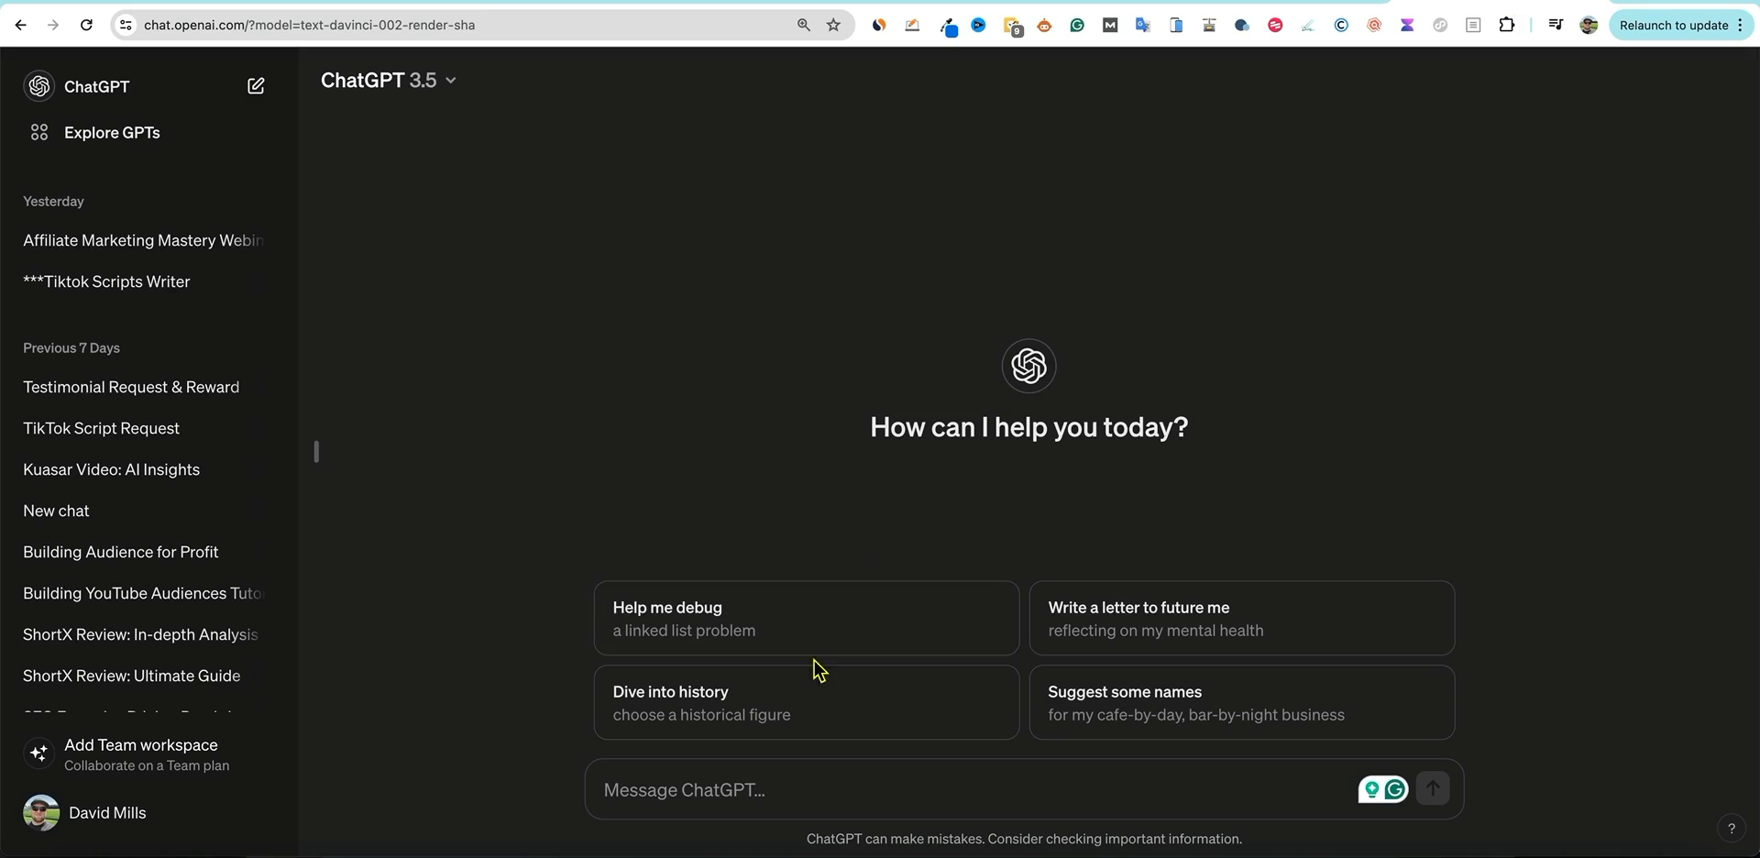
text(make money with youtube)
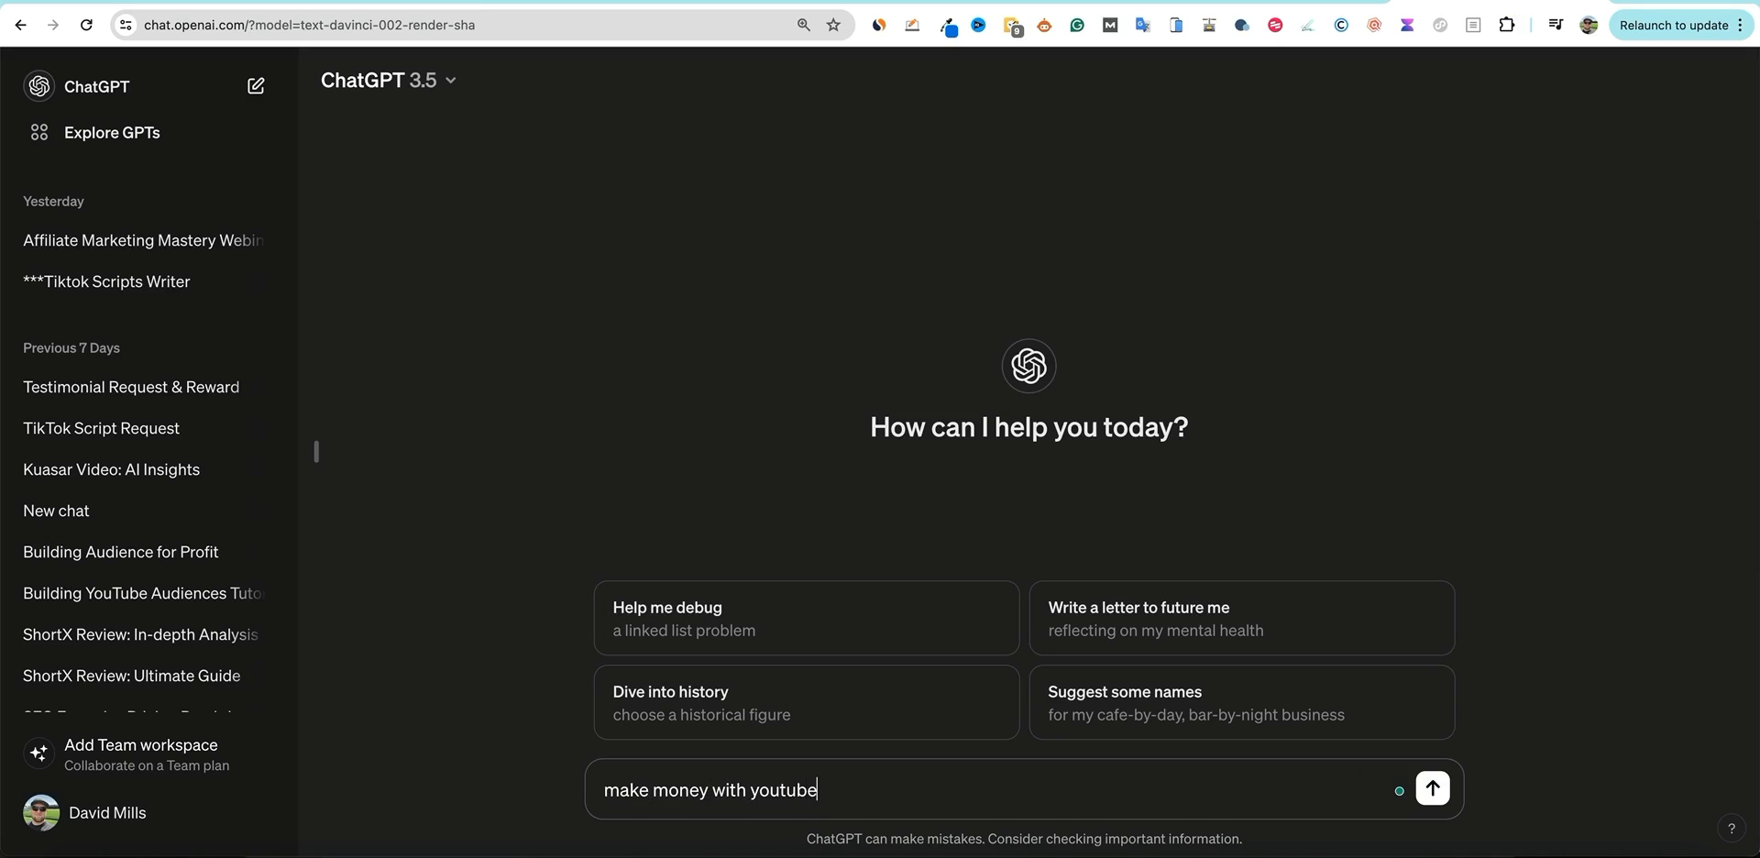
key(Return)
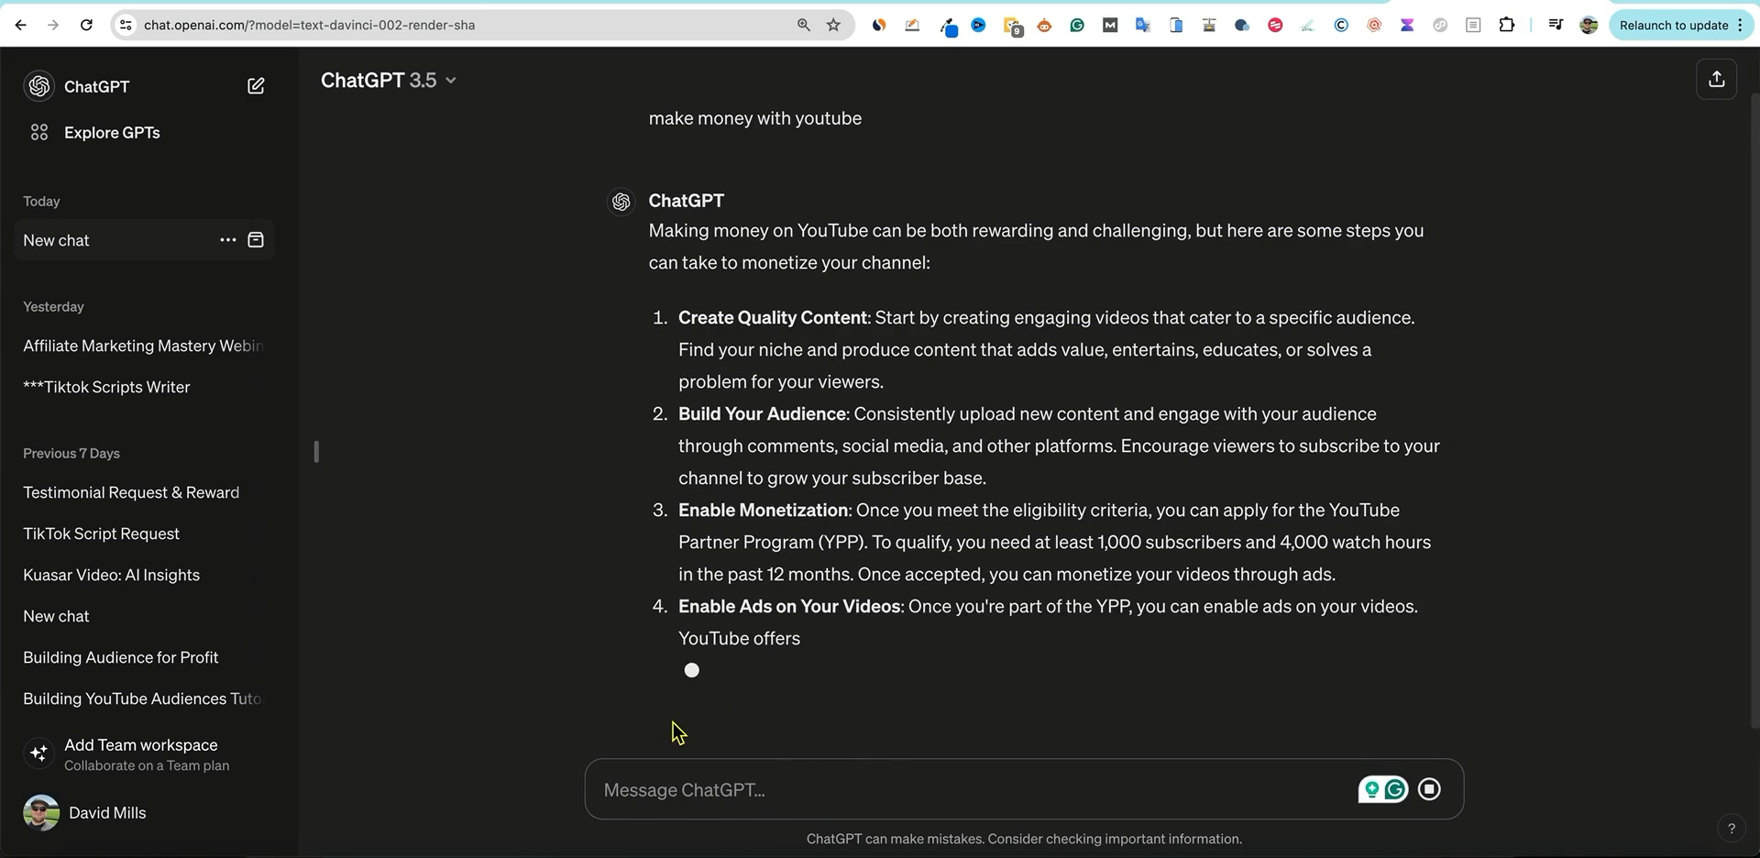
click(592, 5)
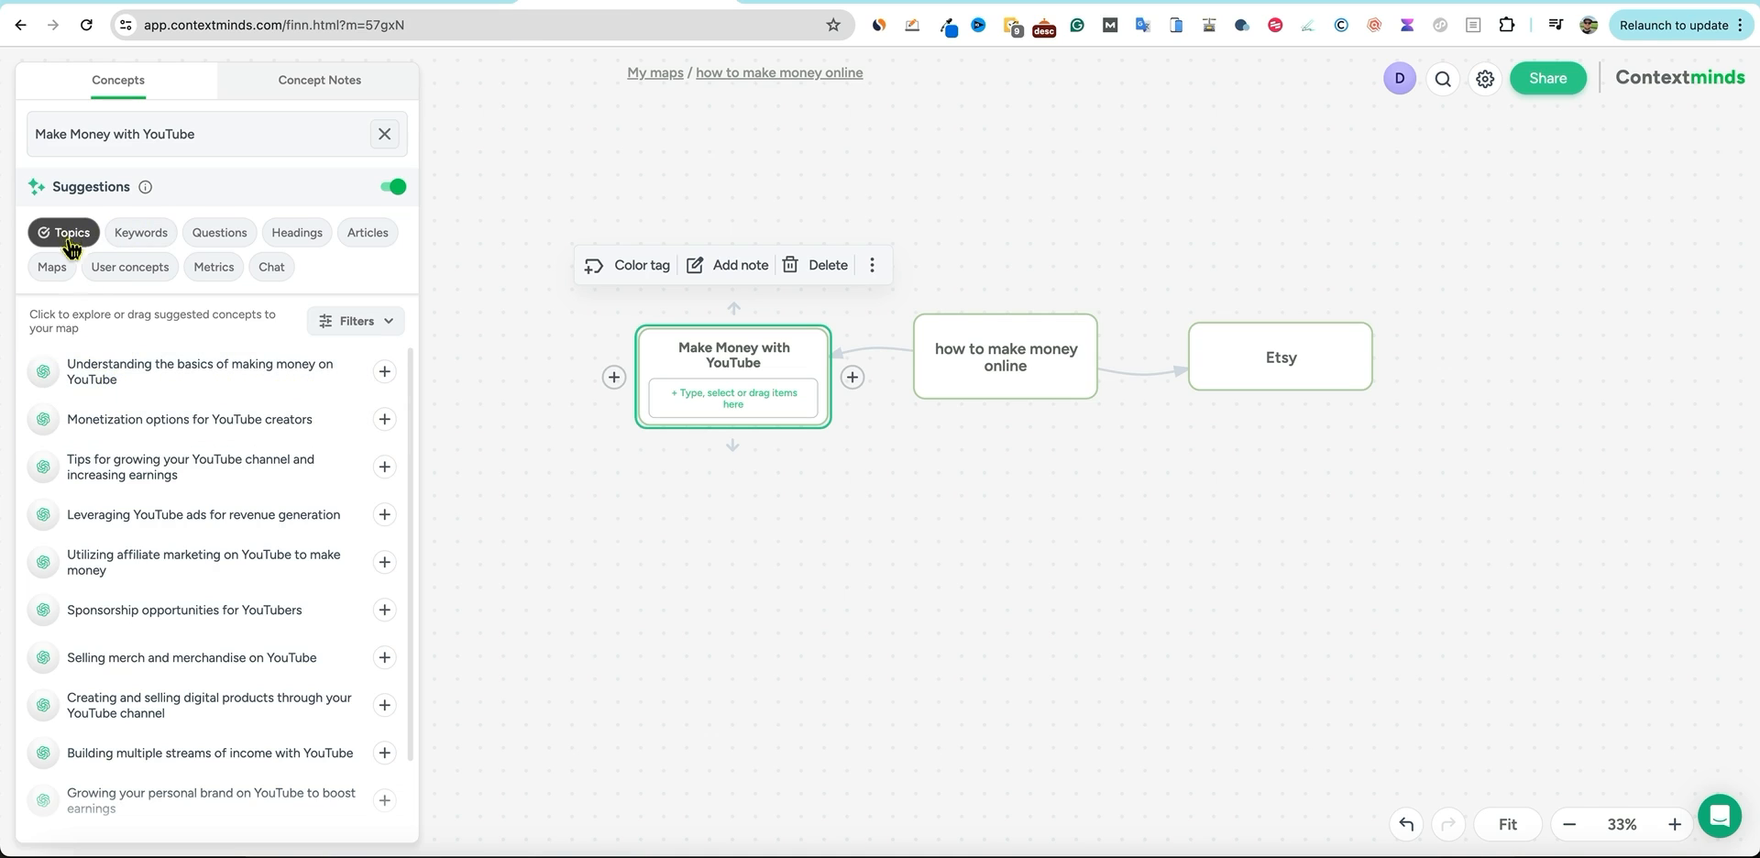
Ask ChatGPT to "give me some popular topics from this parent topic, make money with youtube".
click(1500, 3)
click(767, 789)
text(give me som)
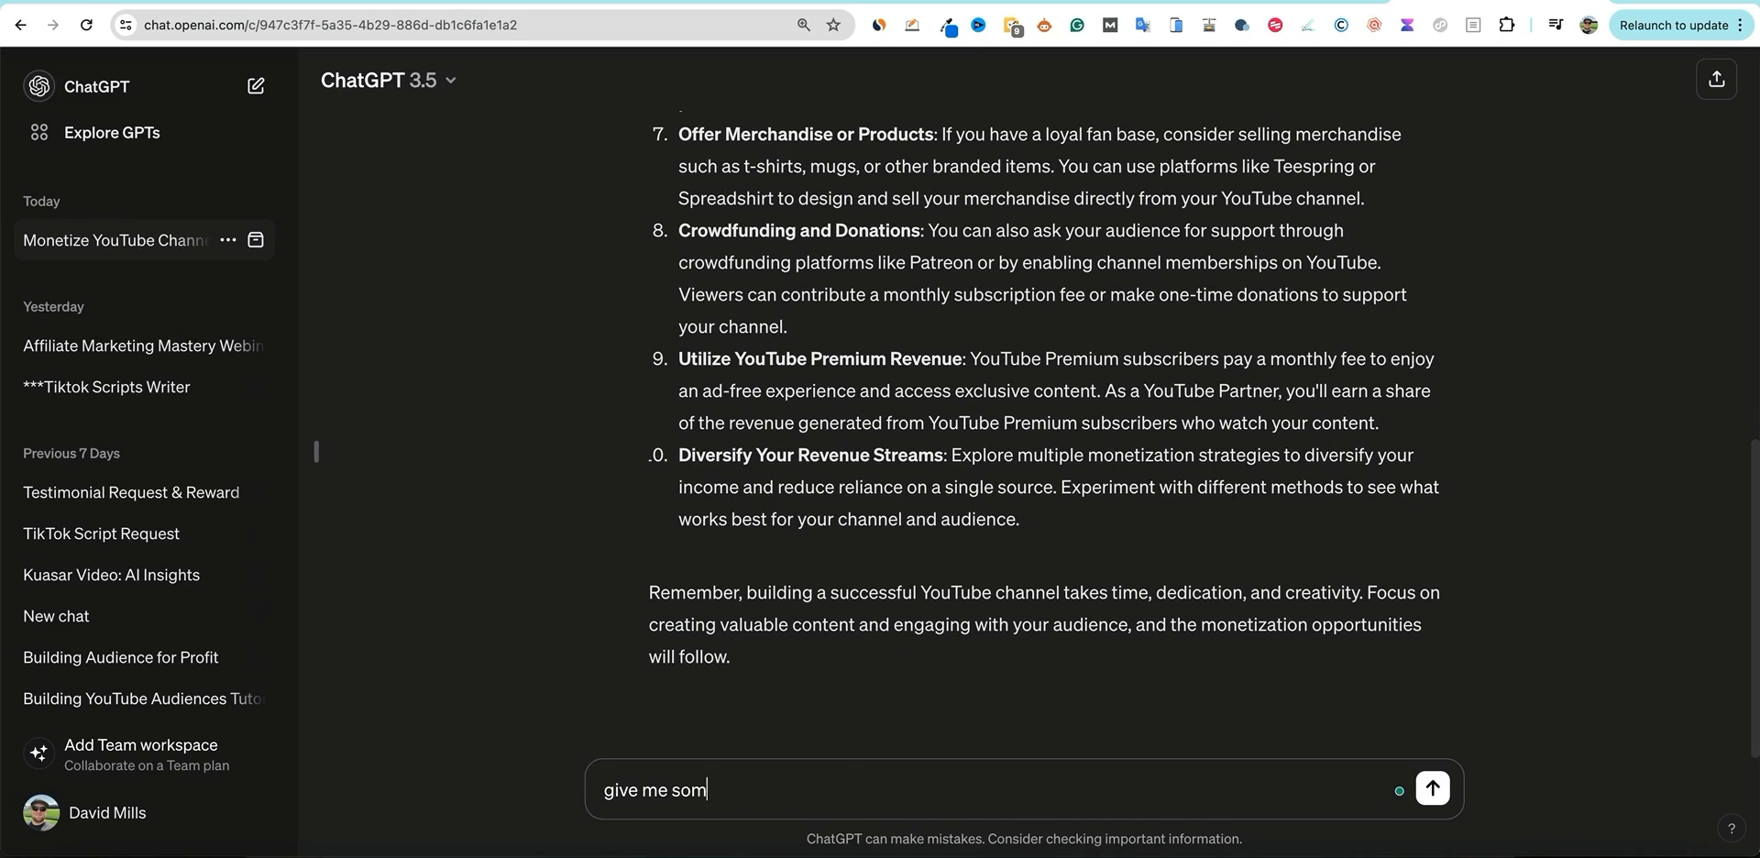
text(e popular topics from this)
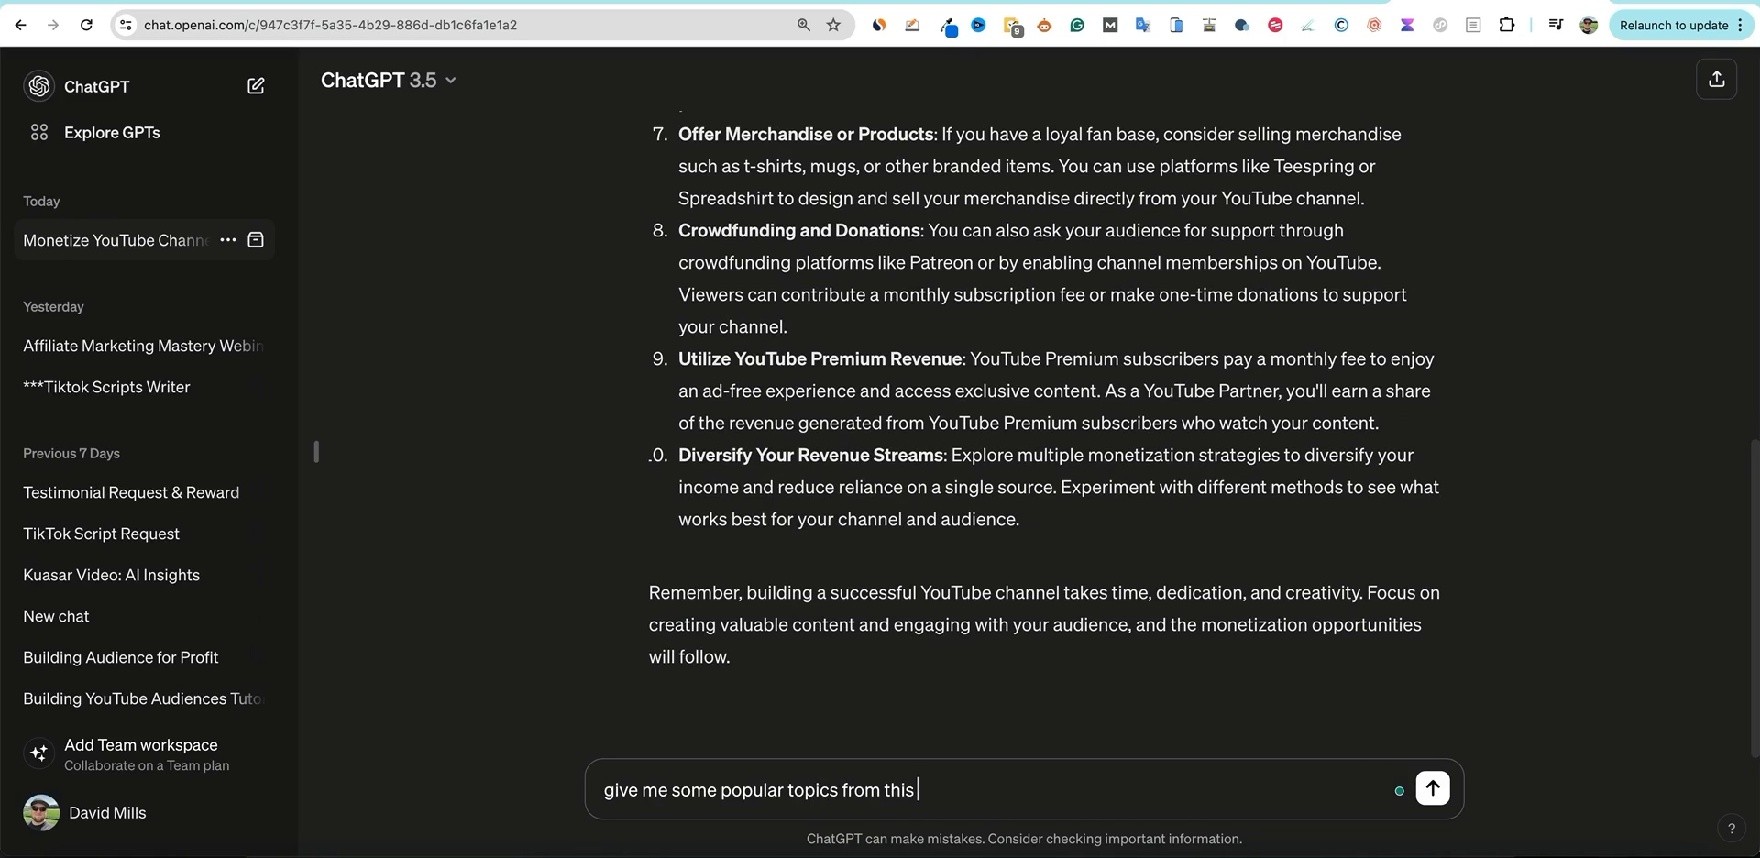
text( parent topic, make )
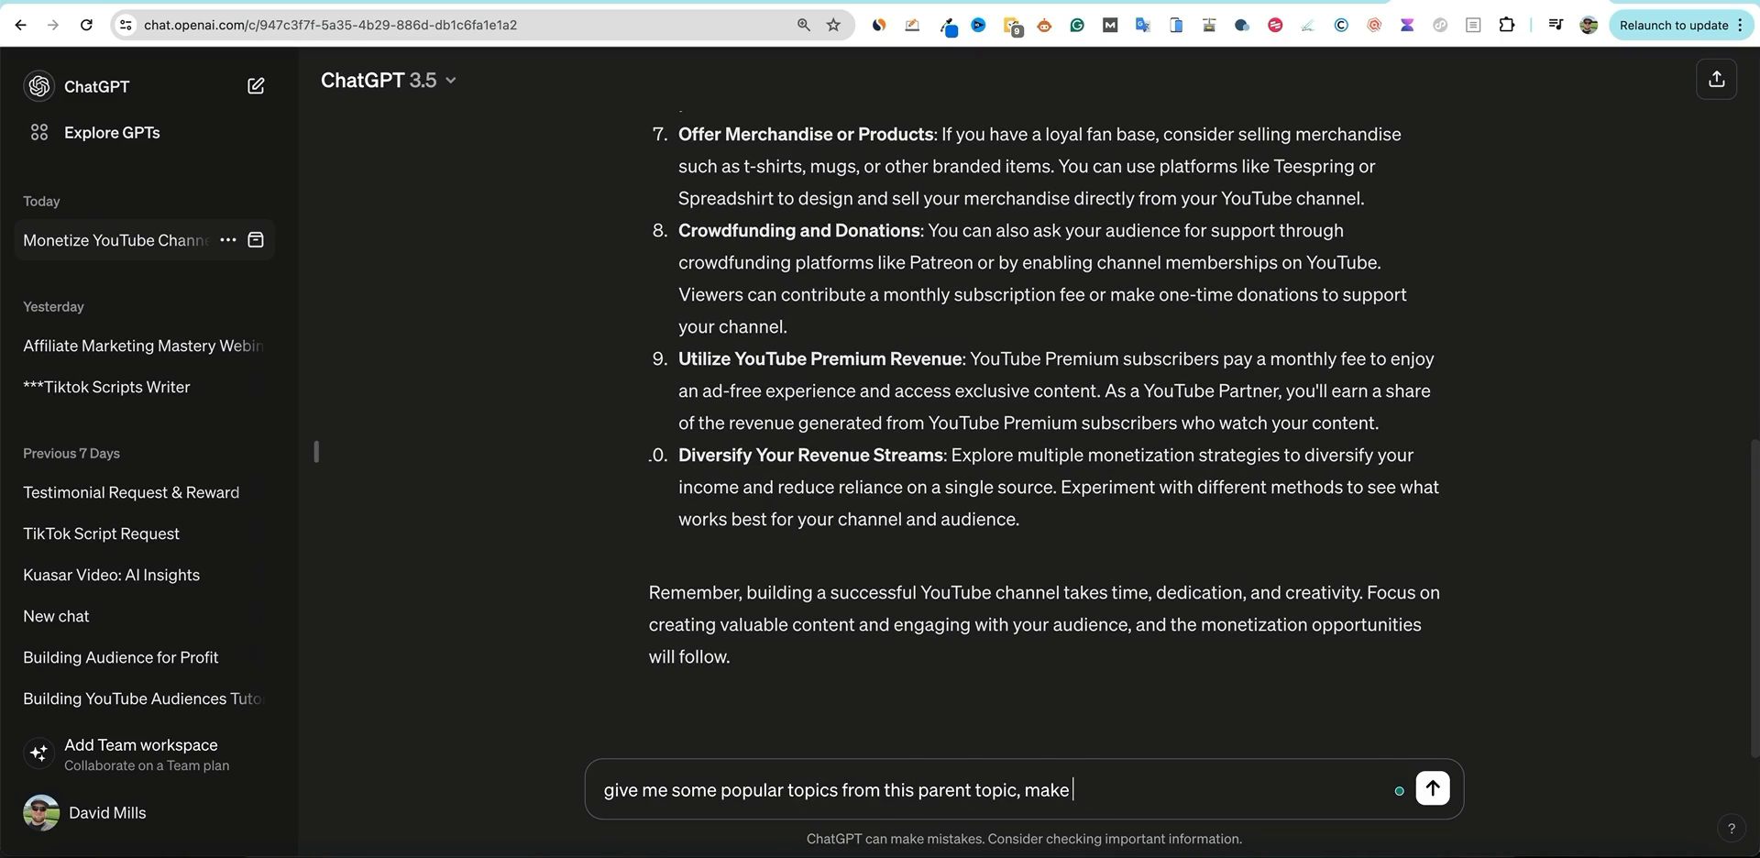
text(money with youtube)
key(Return)
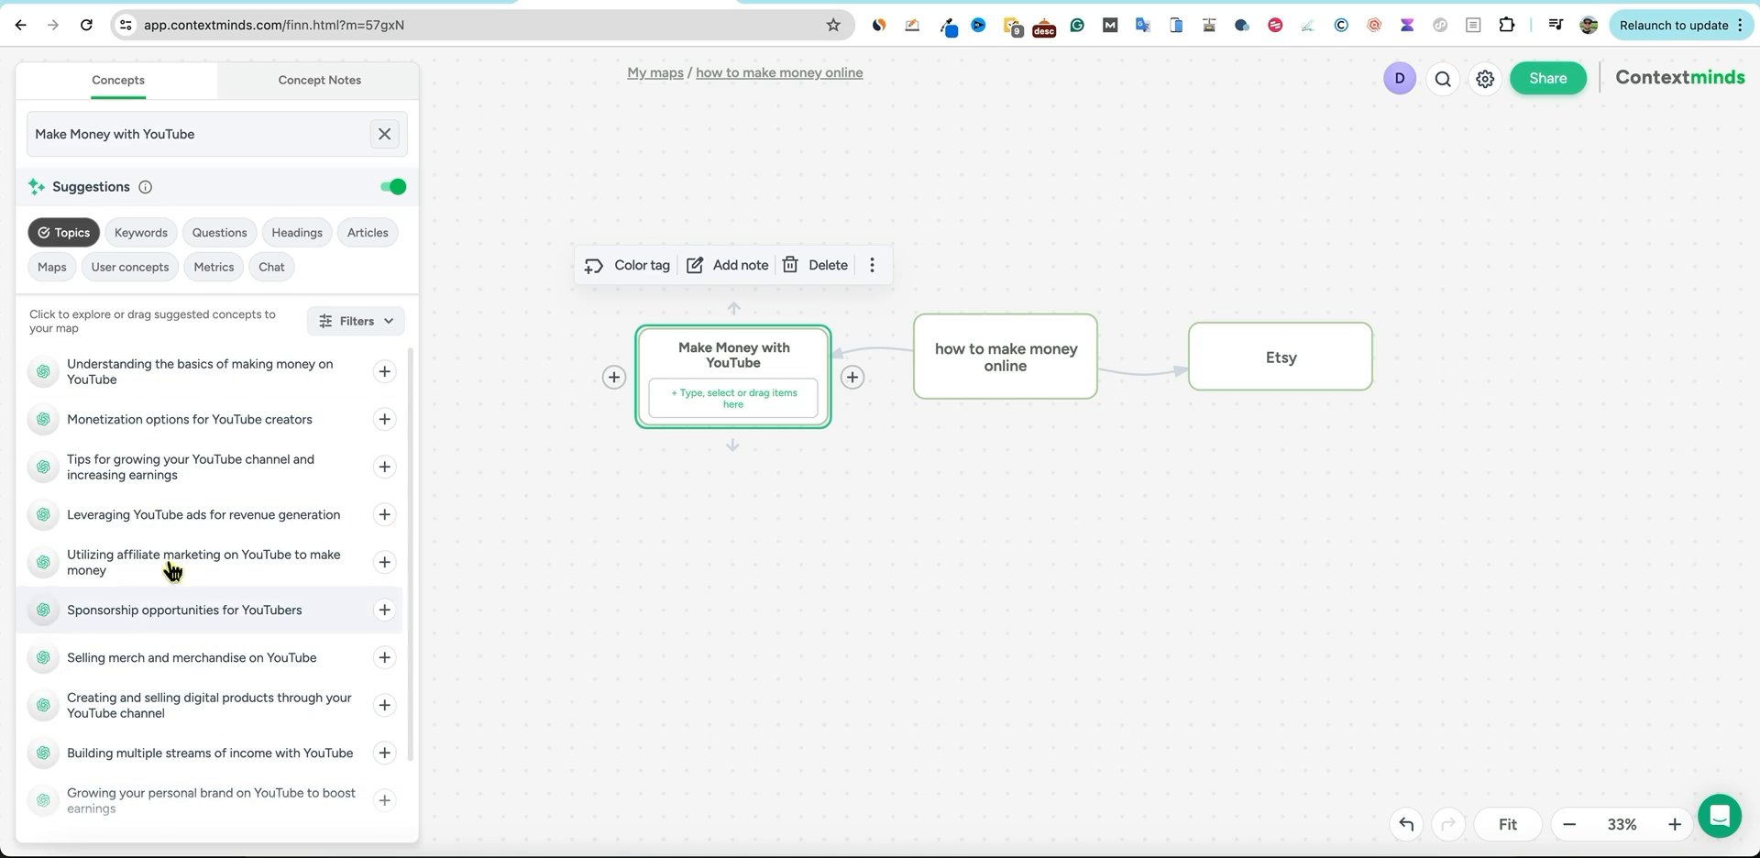
Look through the ContextMinds topic suggestions and open the details of "Tips for growing your YouTube channel and increasing earnings".
scroll(205, 544, down, 2)
scroll(205, 543, up, 2)
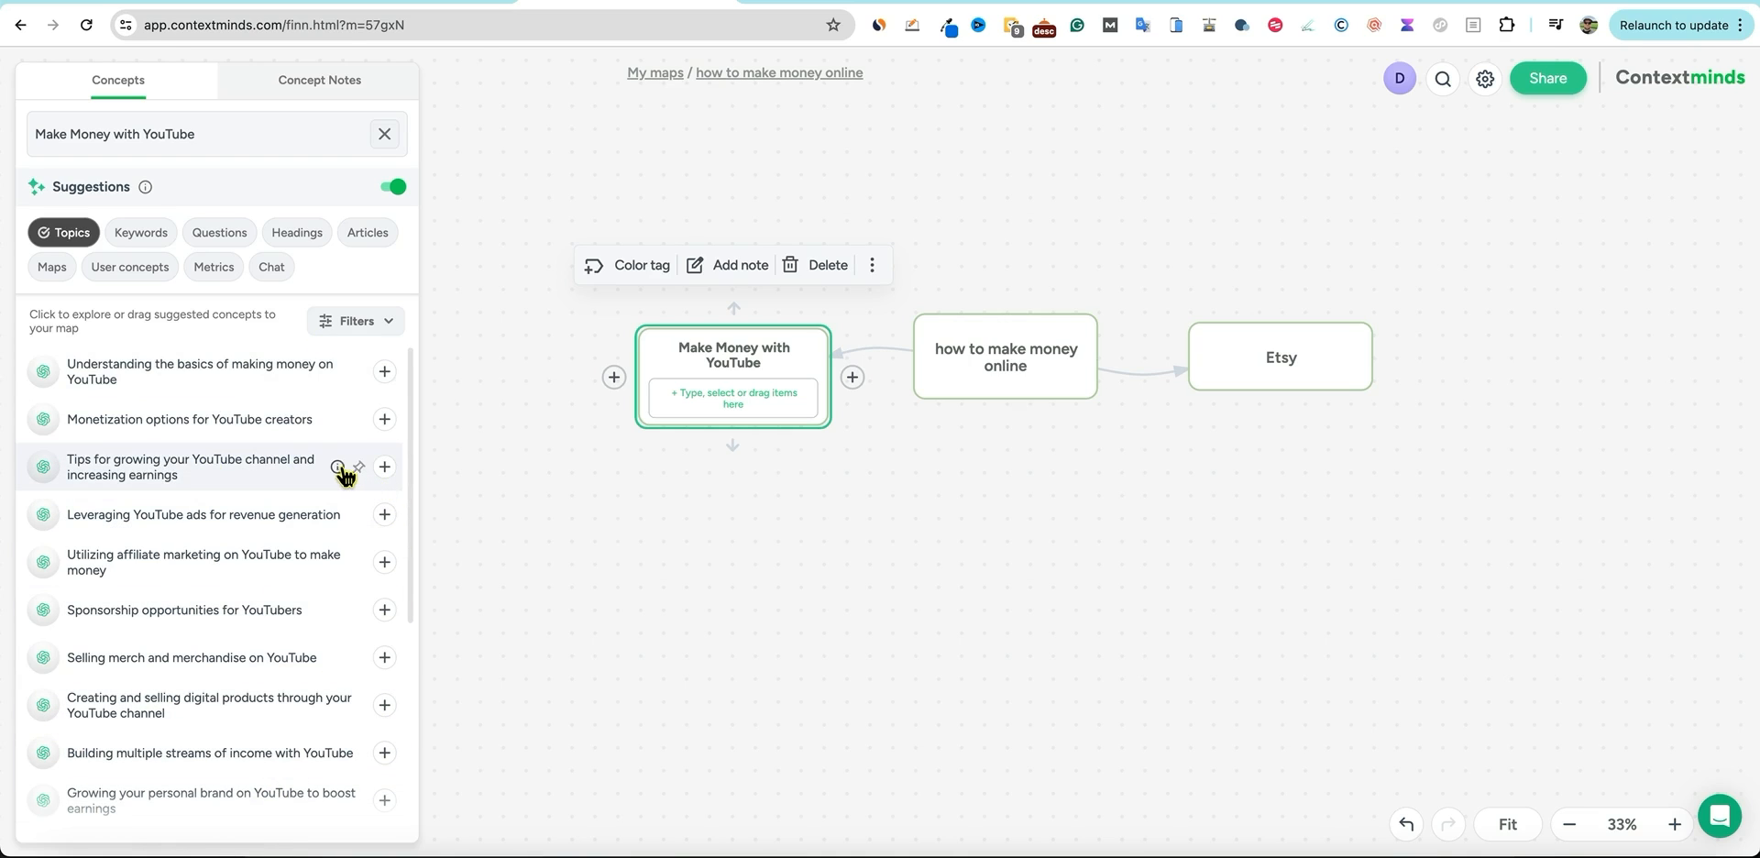
click(338, 472)
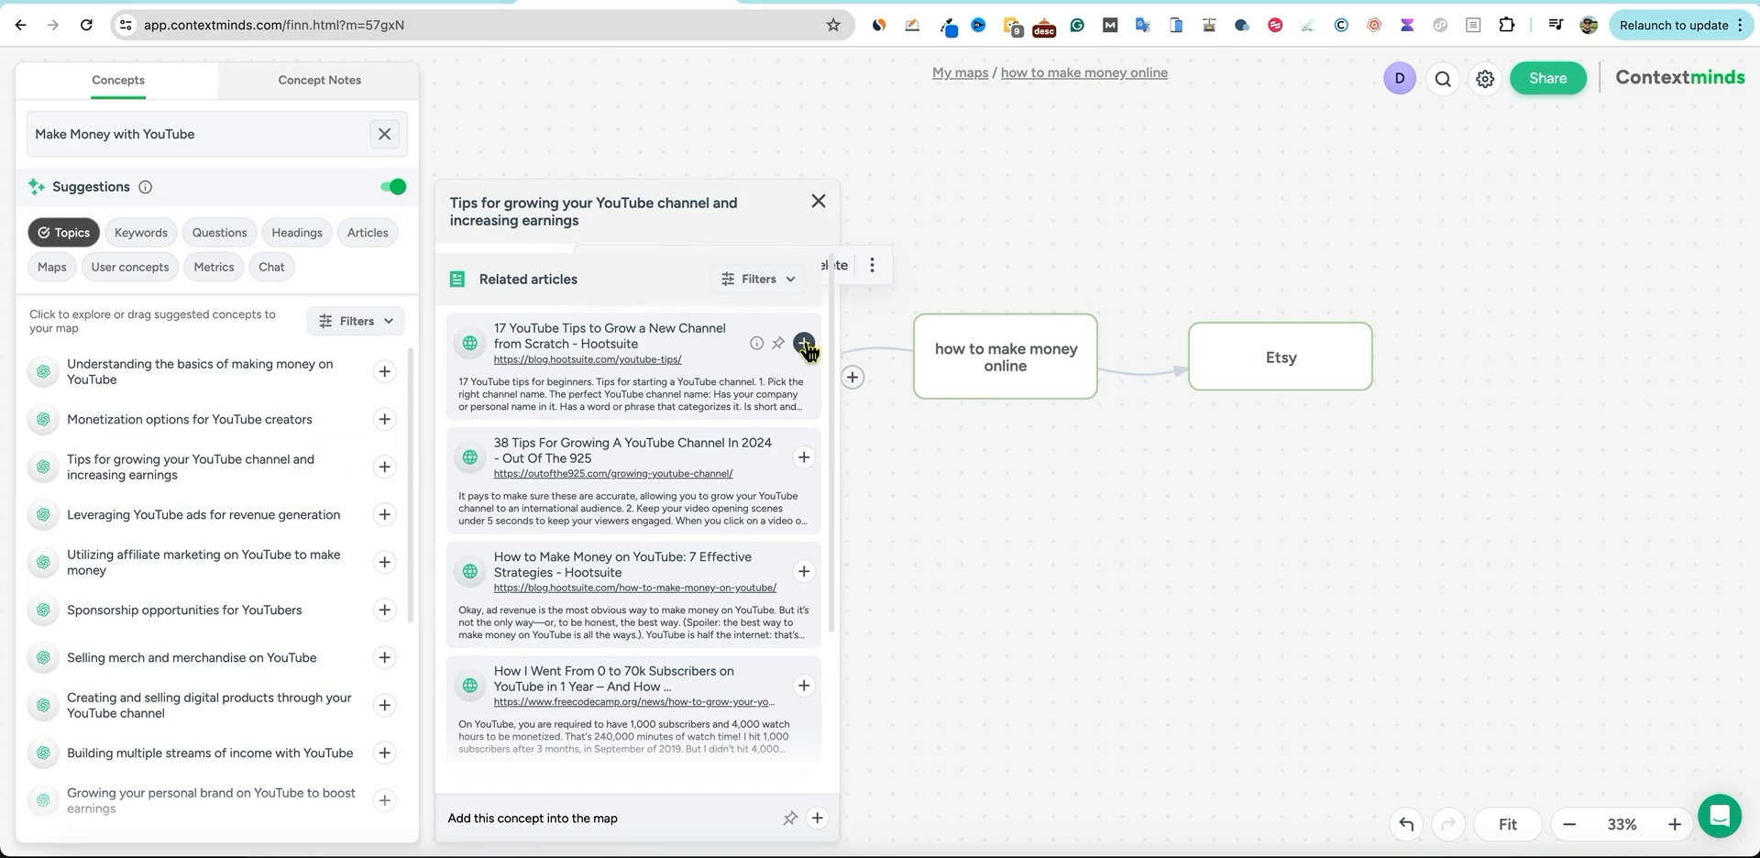
Open the details of Hootsuite's "17 YouTube Tips to Grow a New Channel from Scratch" and add its same-titled related article to the concept.
click(779, 346)
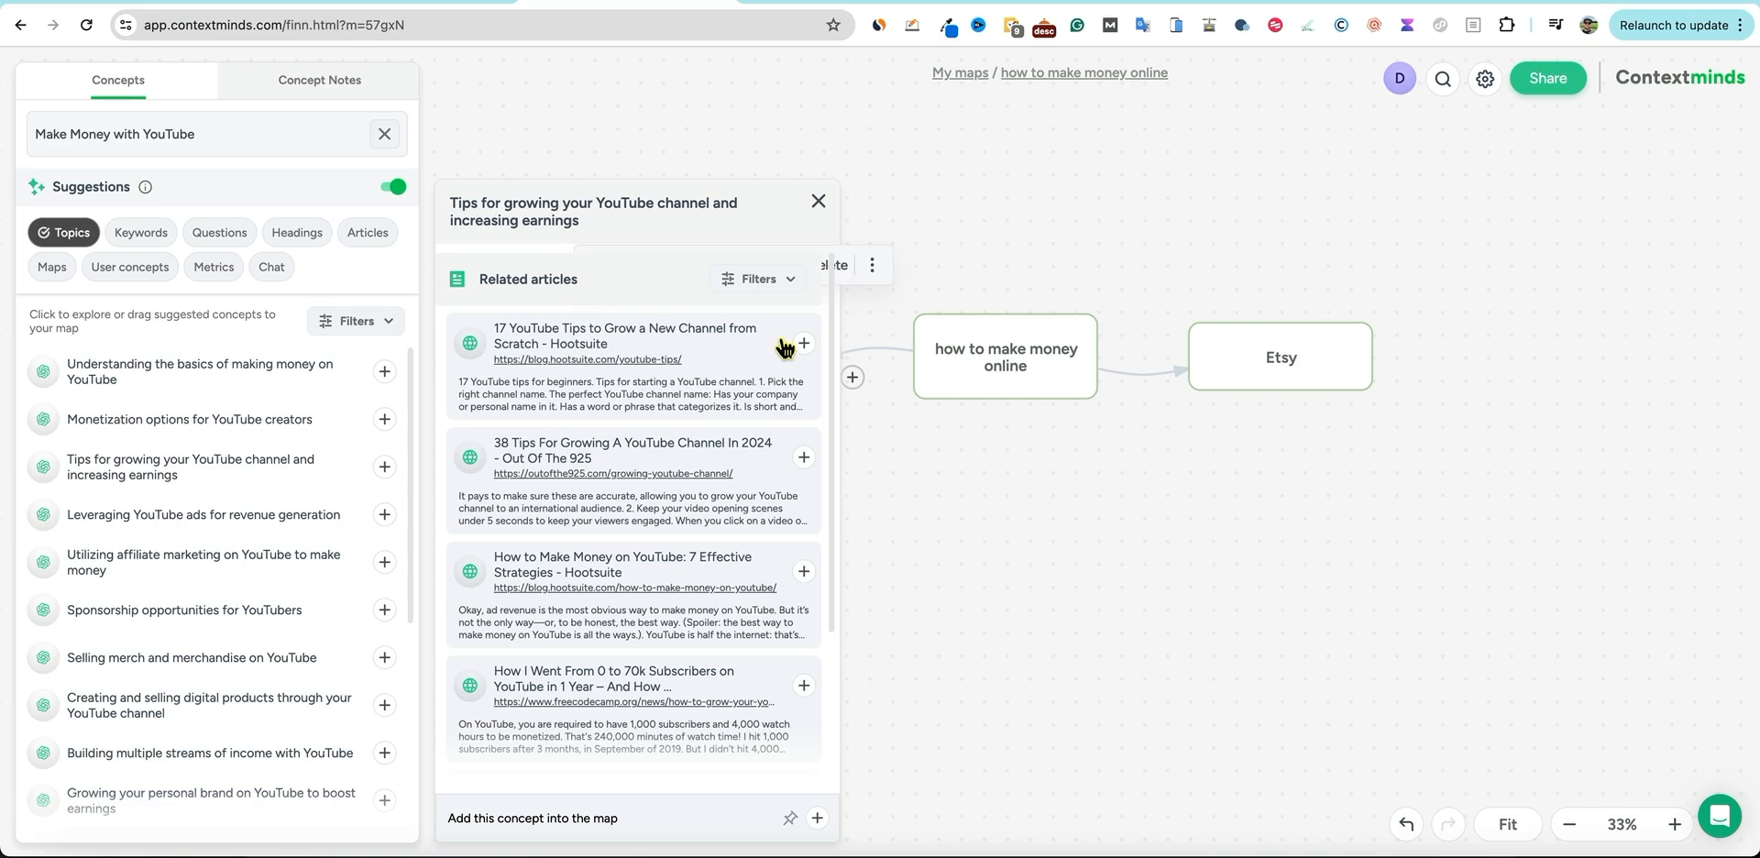
click(758, 342)
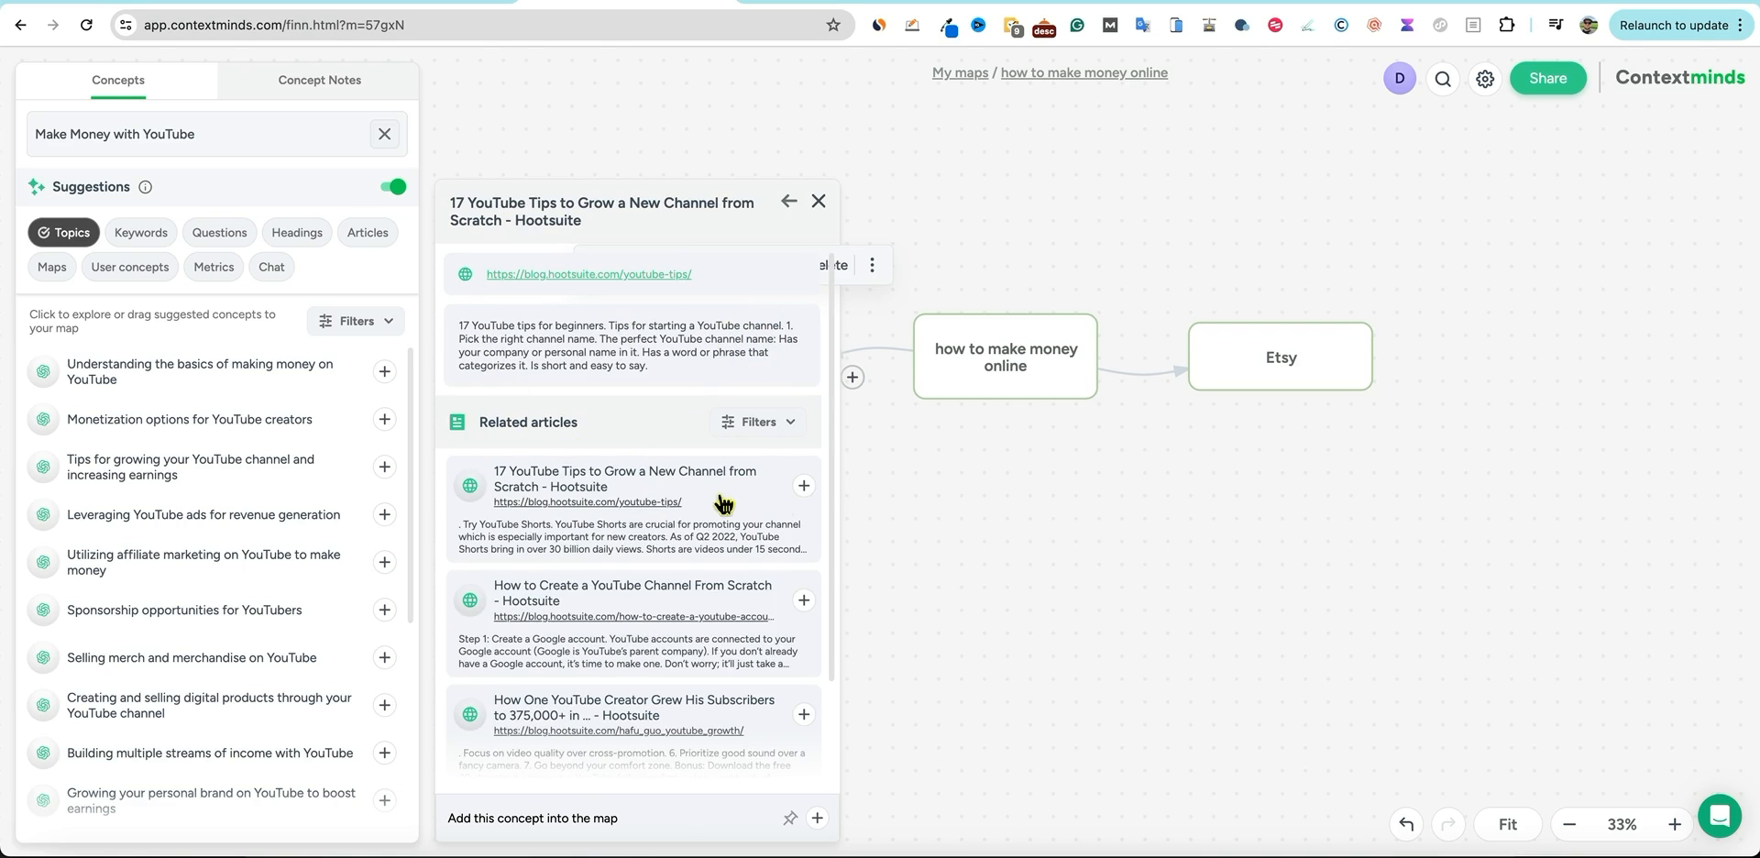
click(803, 486)
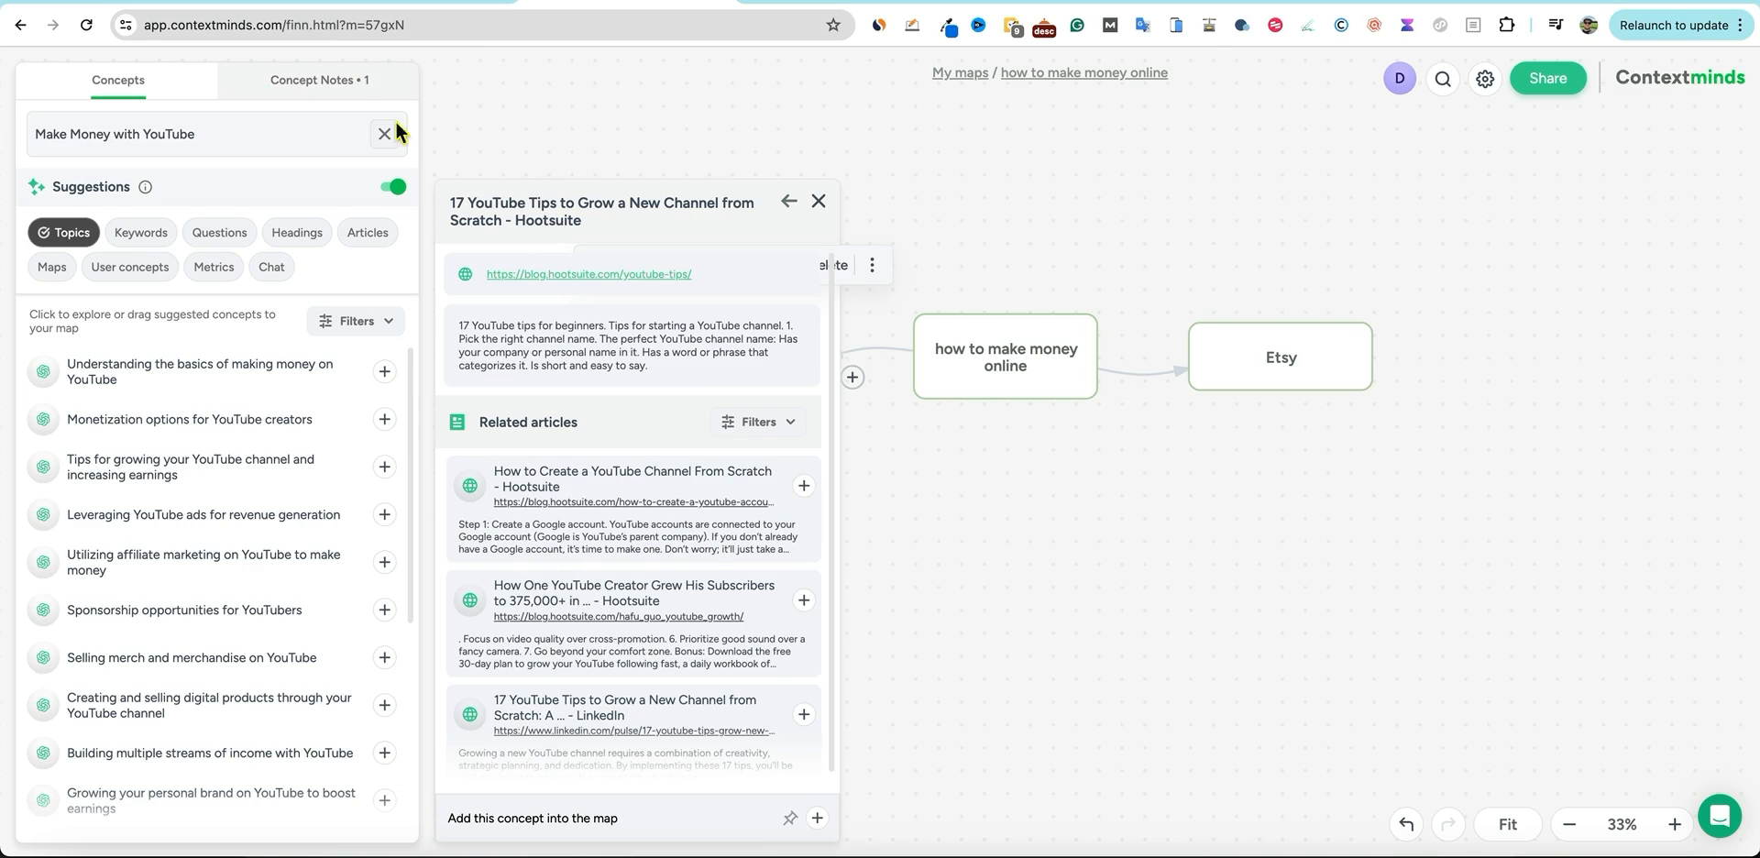
Add the related article "How to Create a YouTube Channel From Scratch - Hootsuite" to the map and place it below "Make Money with YouTube".
mouse_move(782, 488)
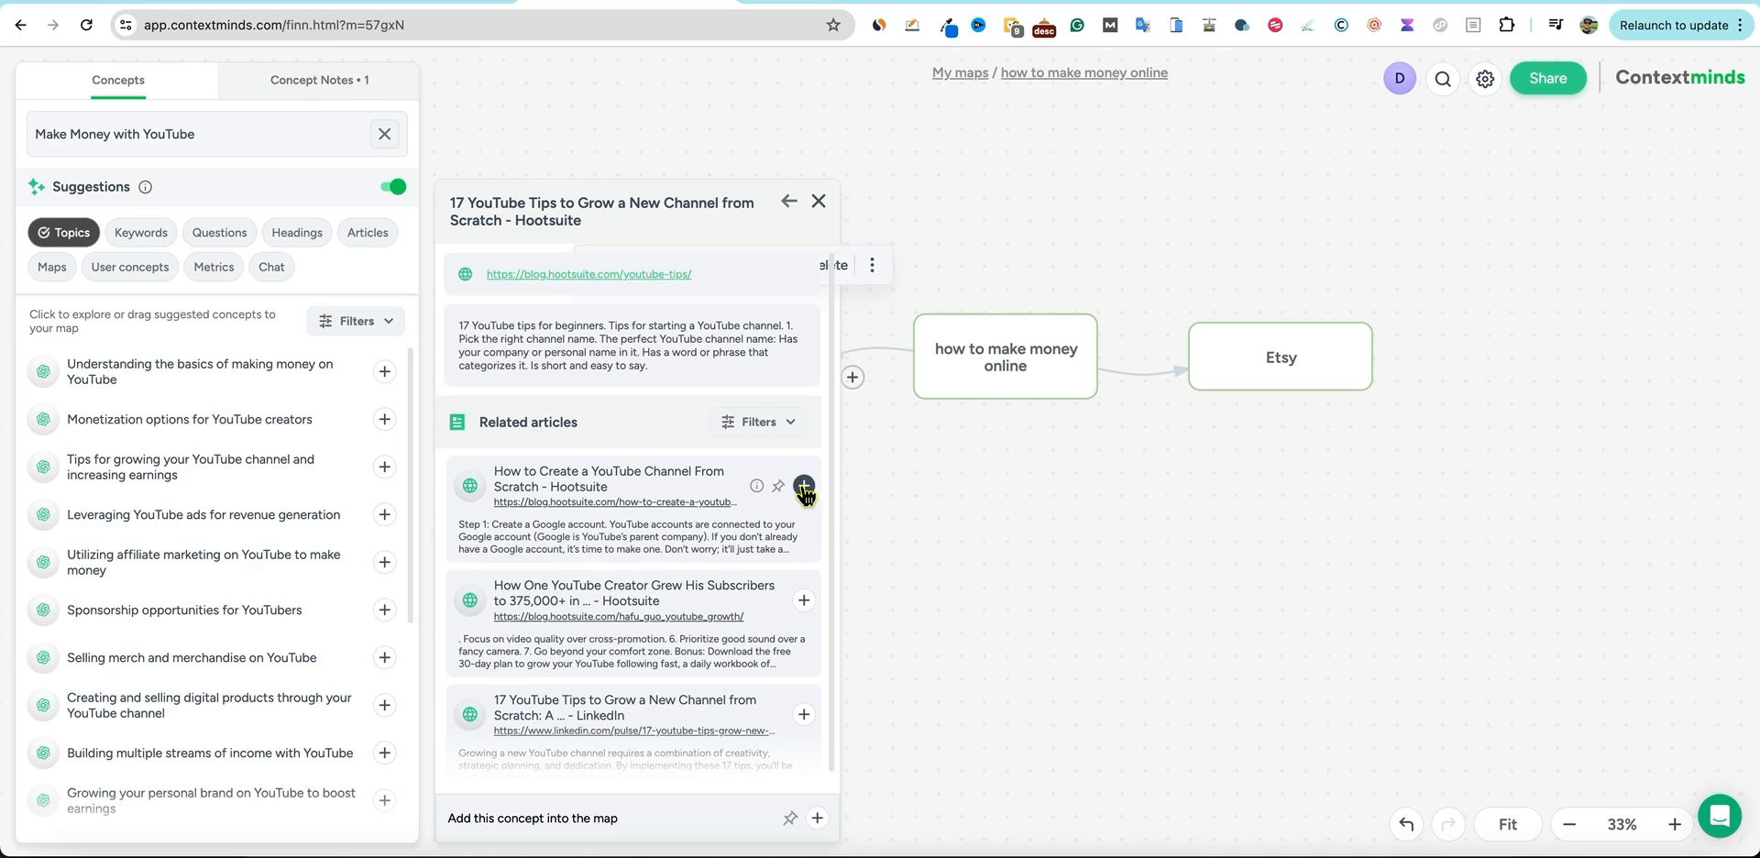
click(803, 486)
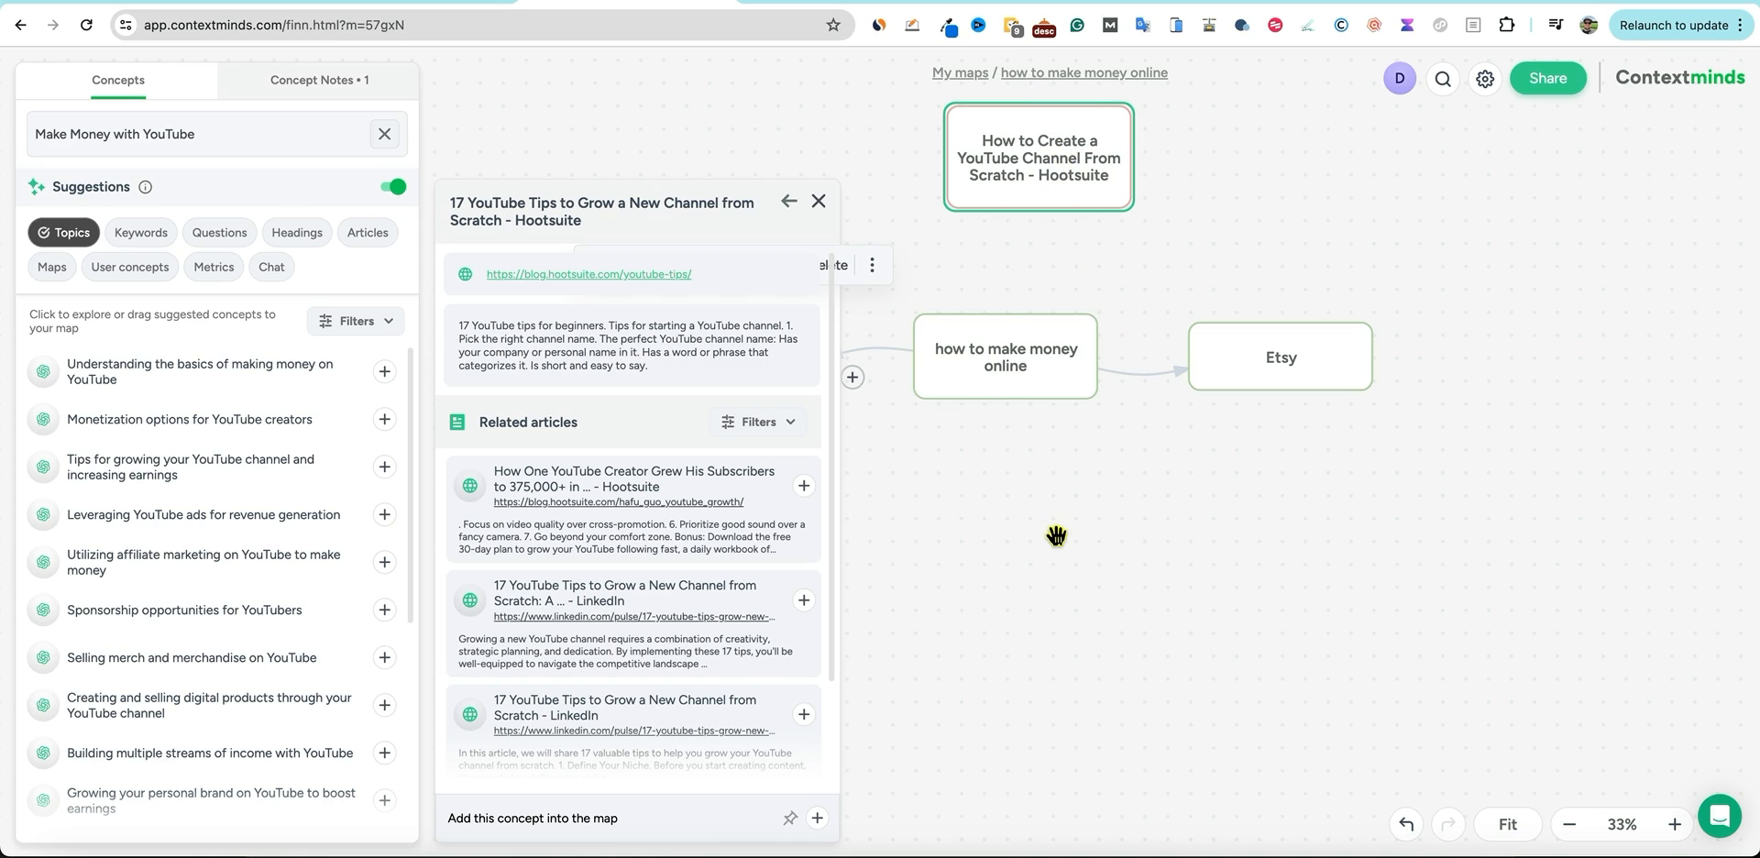
click(818, 201)
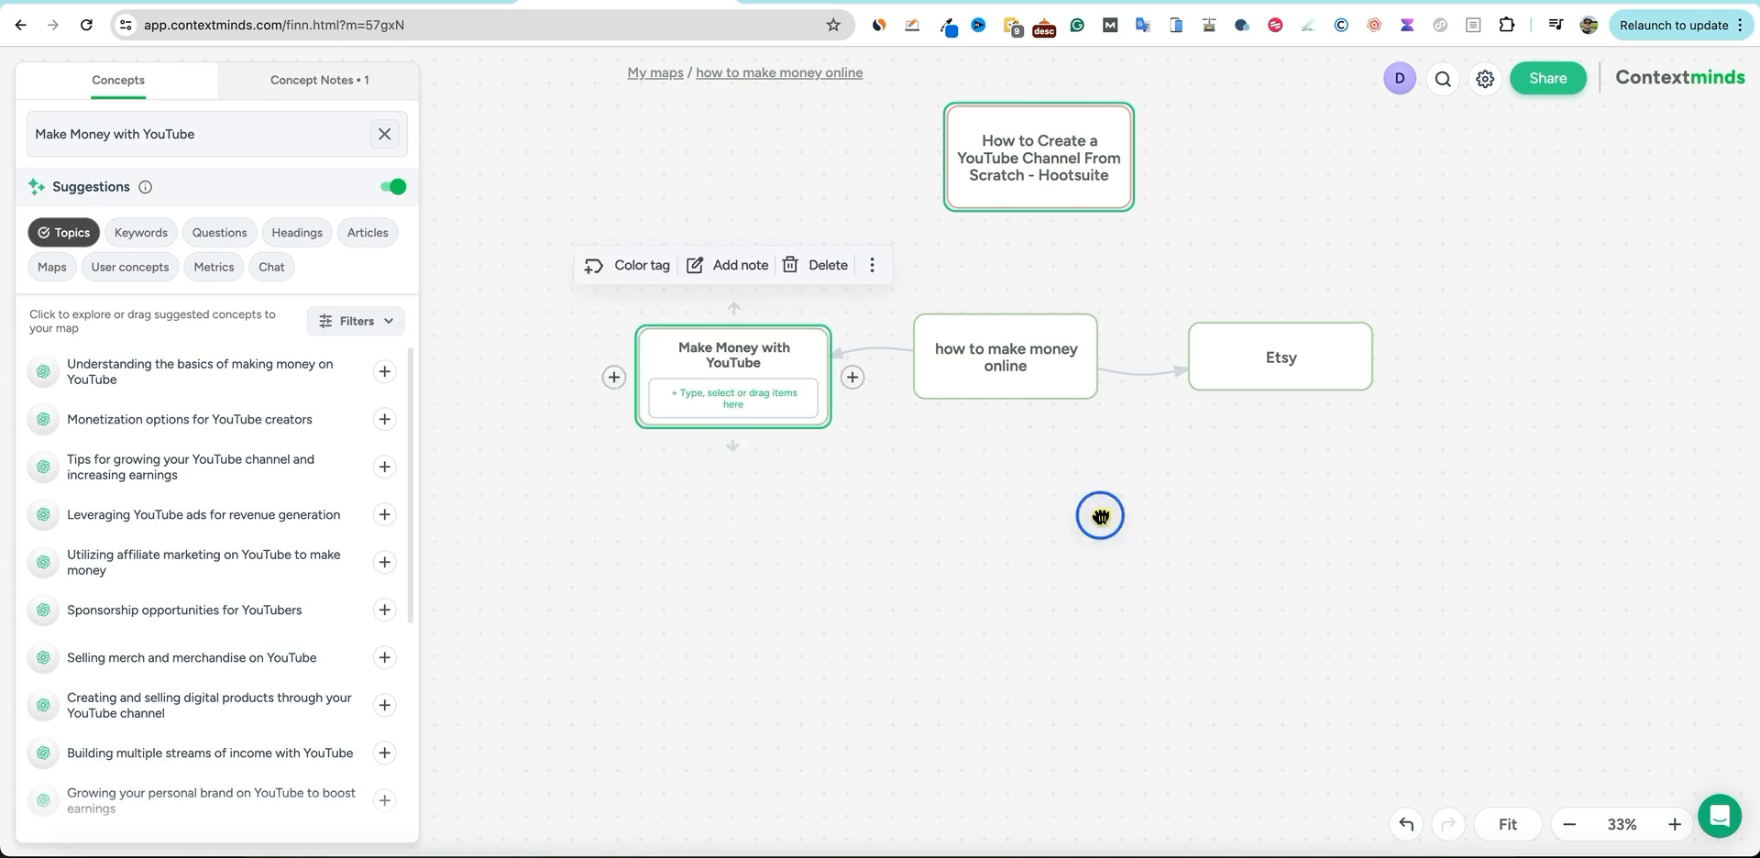
drag(1057, 172, 713, 554)
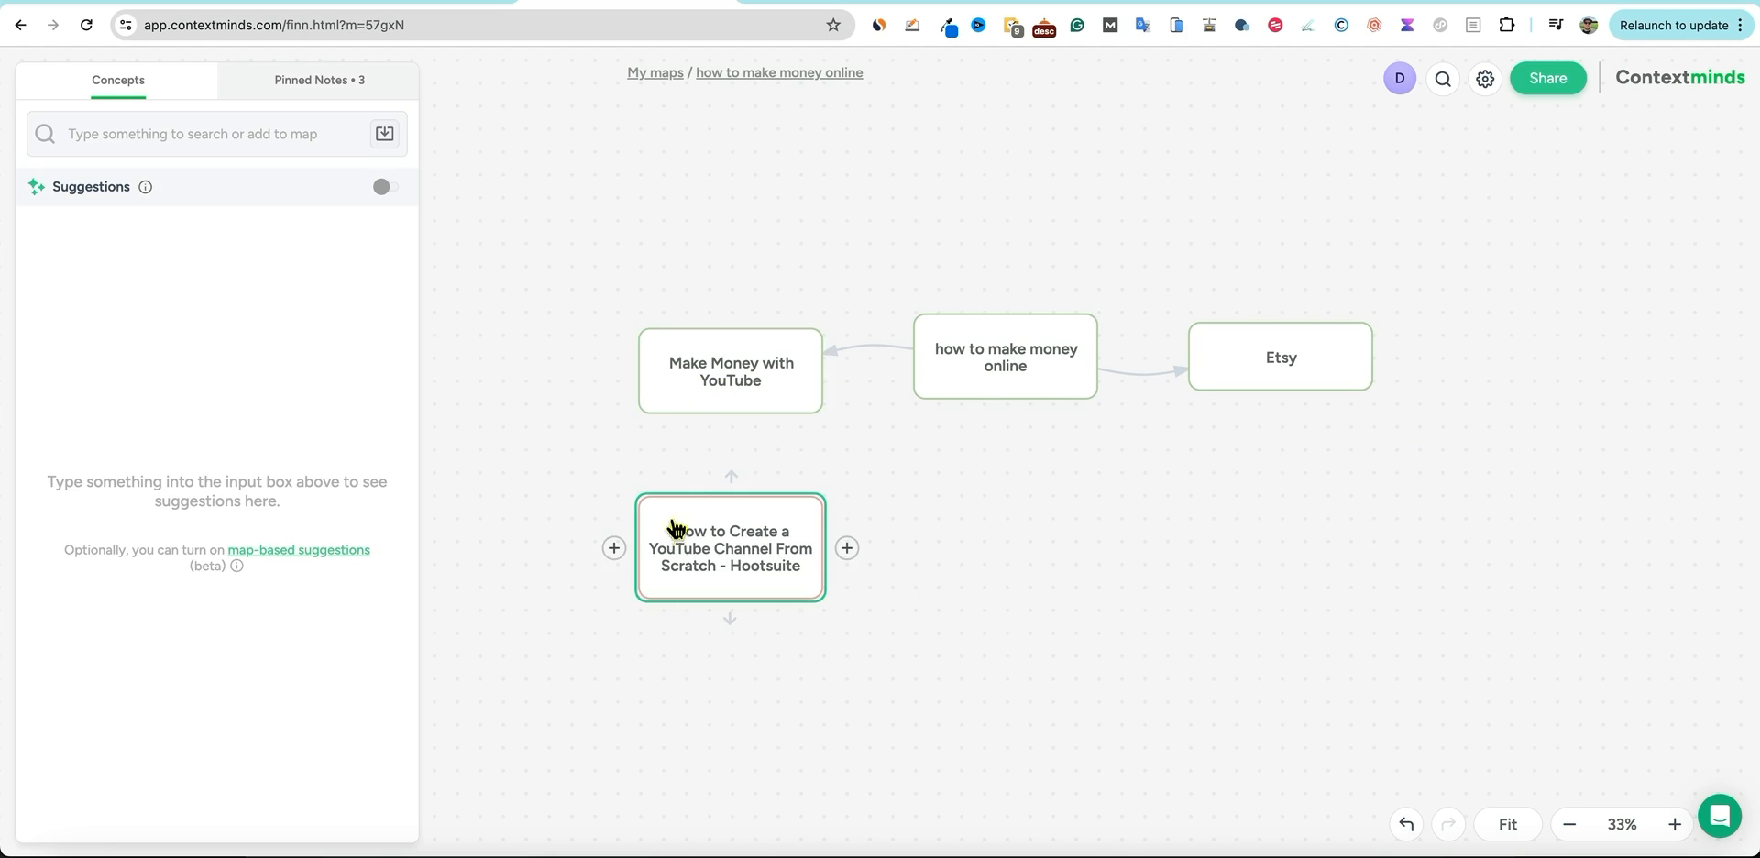
drag(688, 526, 660, 552)
right_click(682, 392)
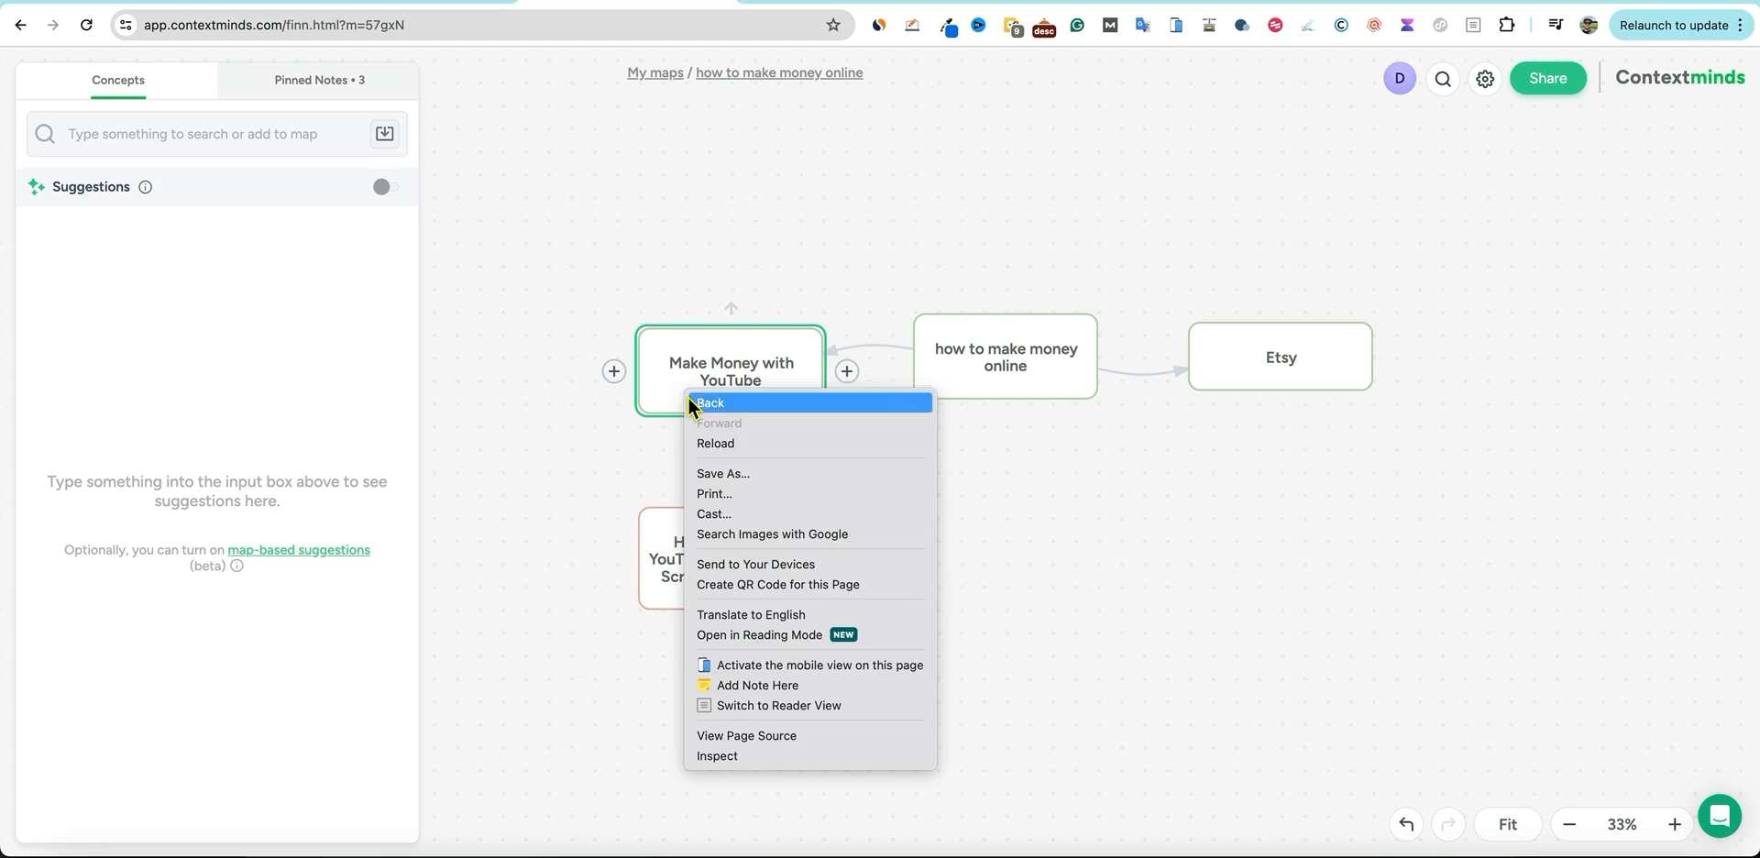
key(Escape)
click(715, 553)
click(735, 385)
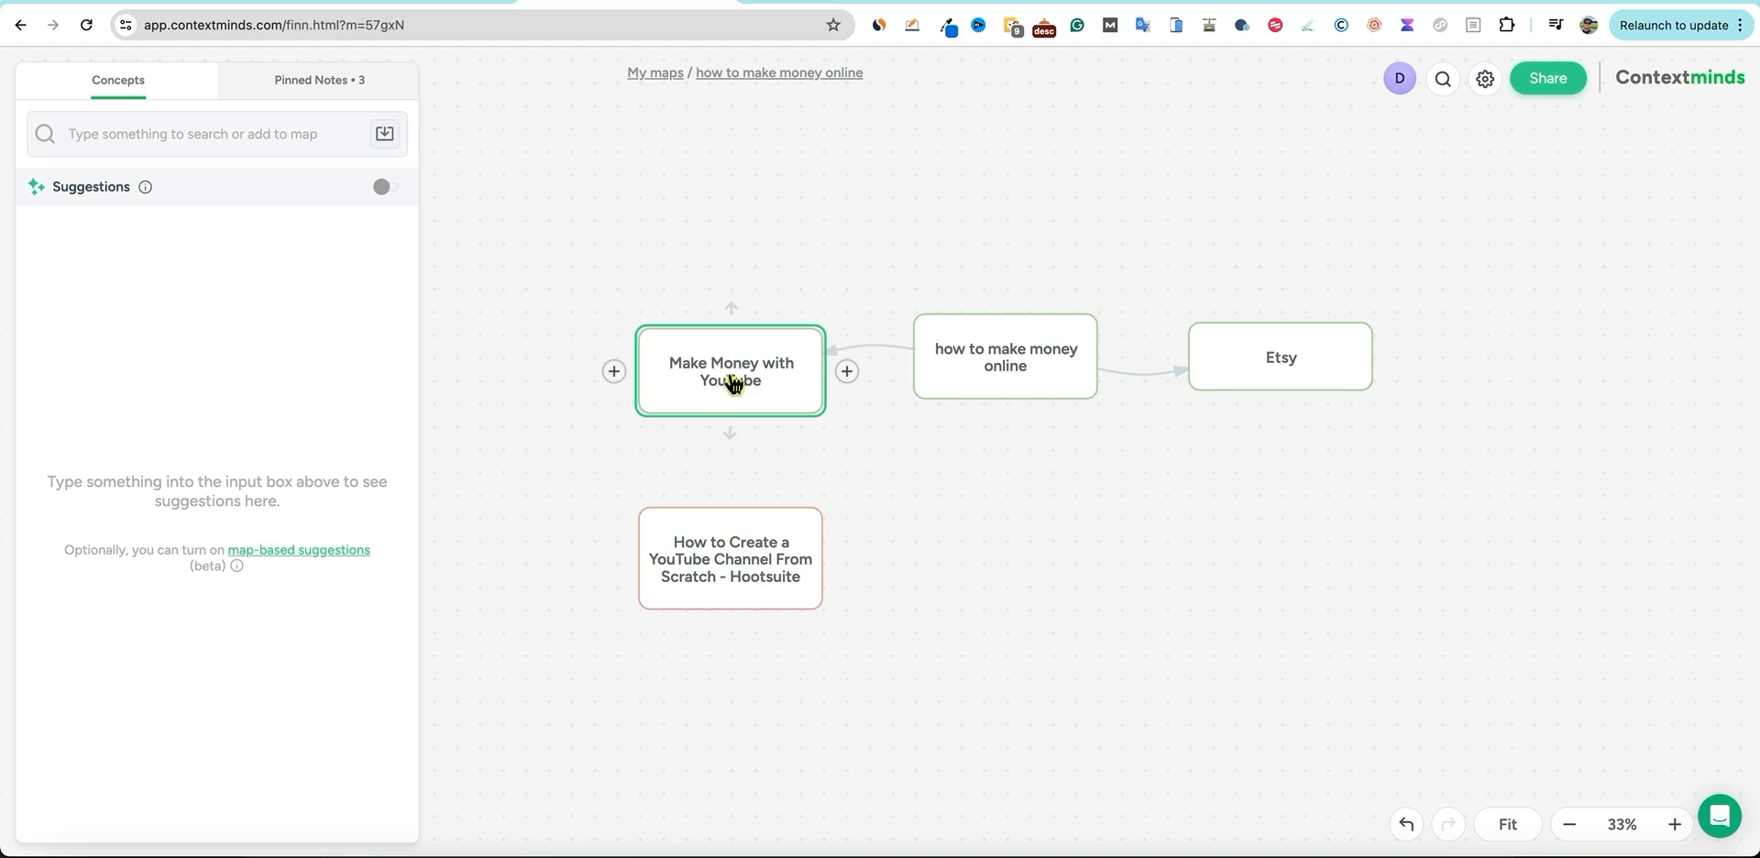
click(728, 566)
click(1029, 578)
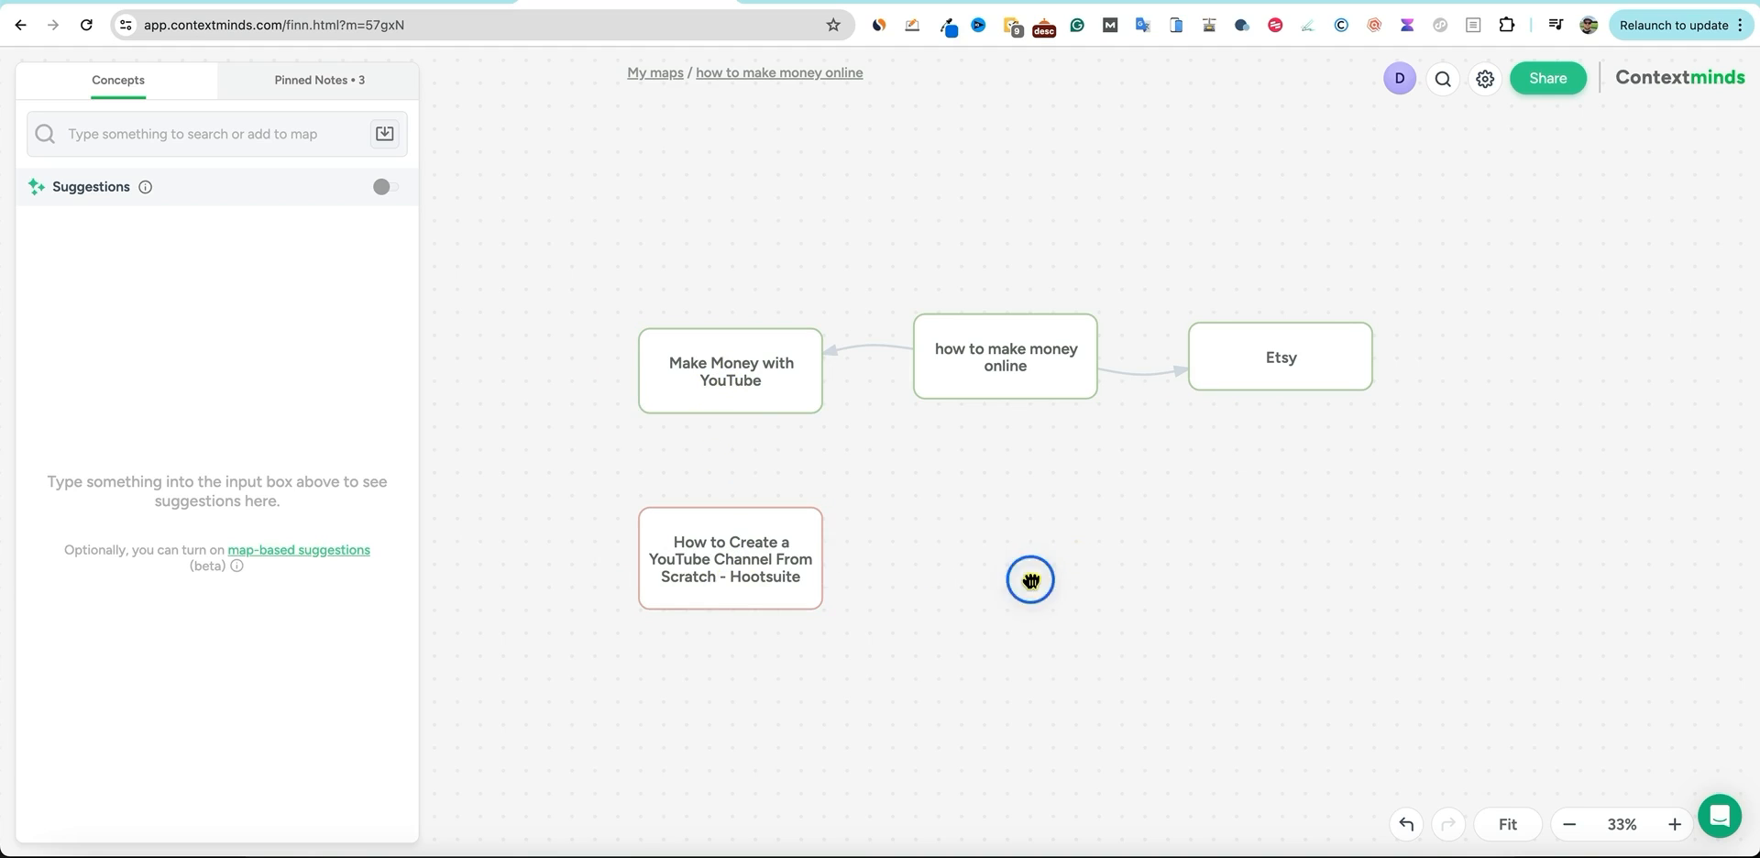
click(727, 382)
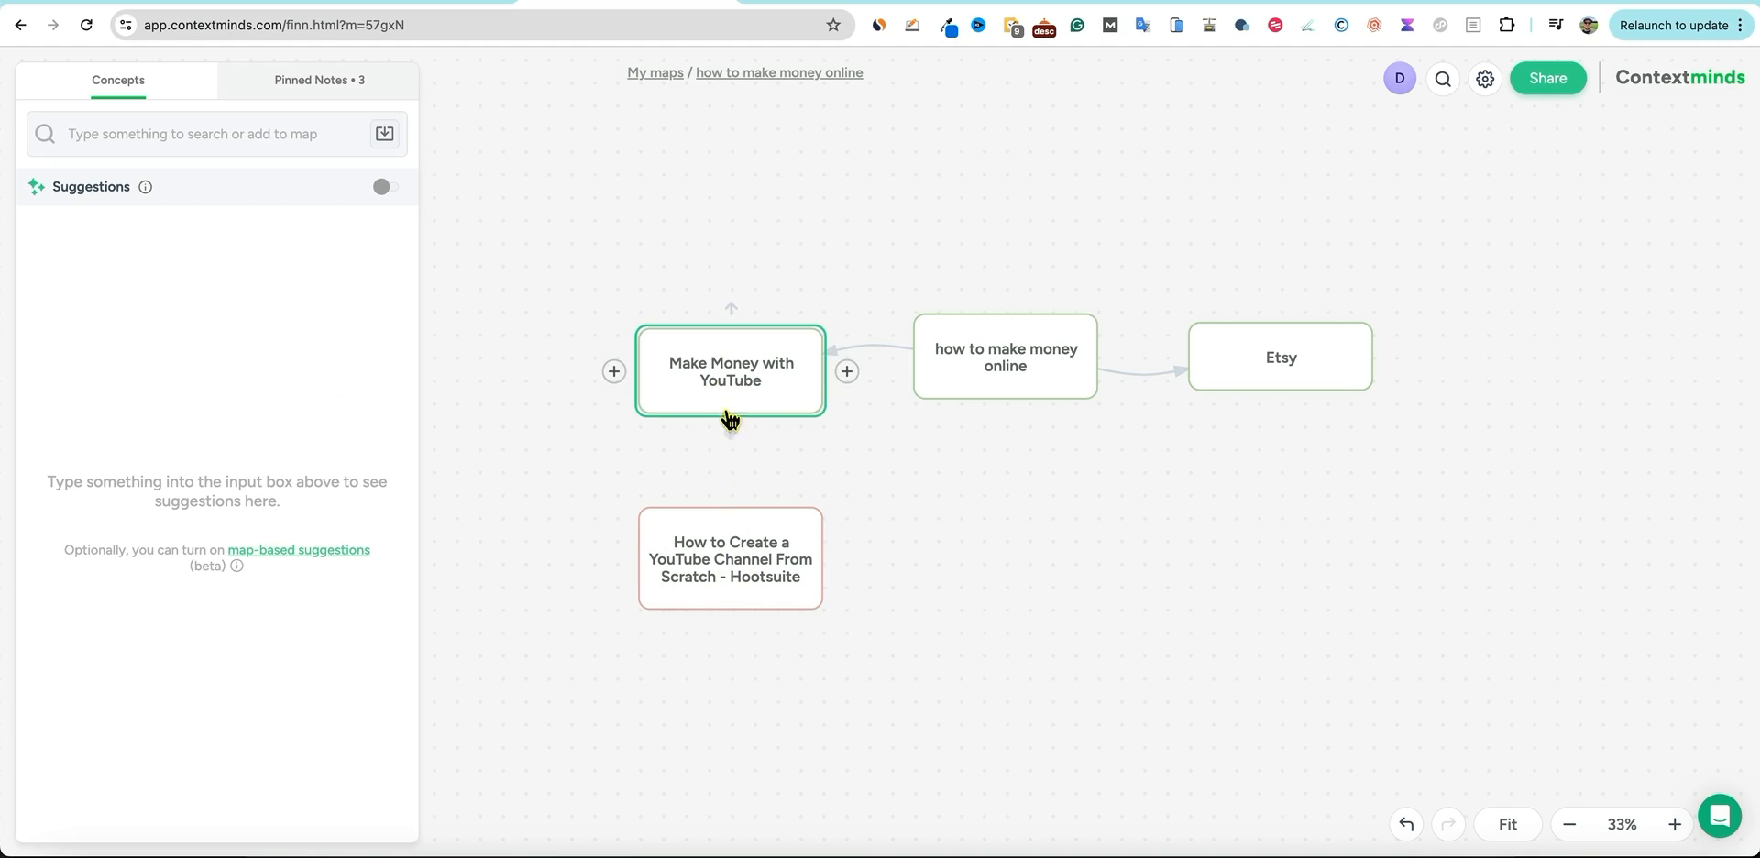
Add the suggested topic "Tips for growing your YouTube channel and increasing earnings" to the map and place it above "Make Money with YouTube".
double_click(728, 403)
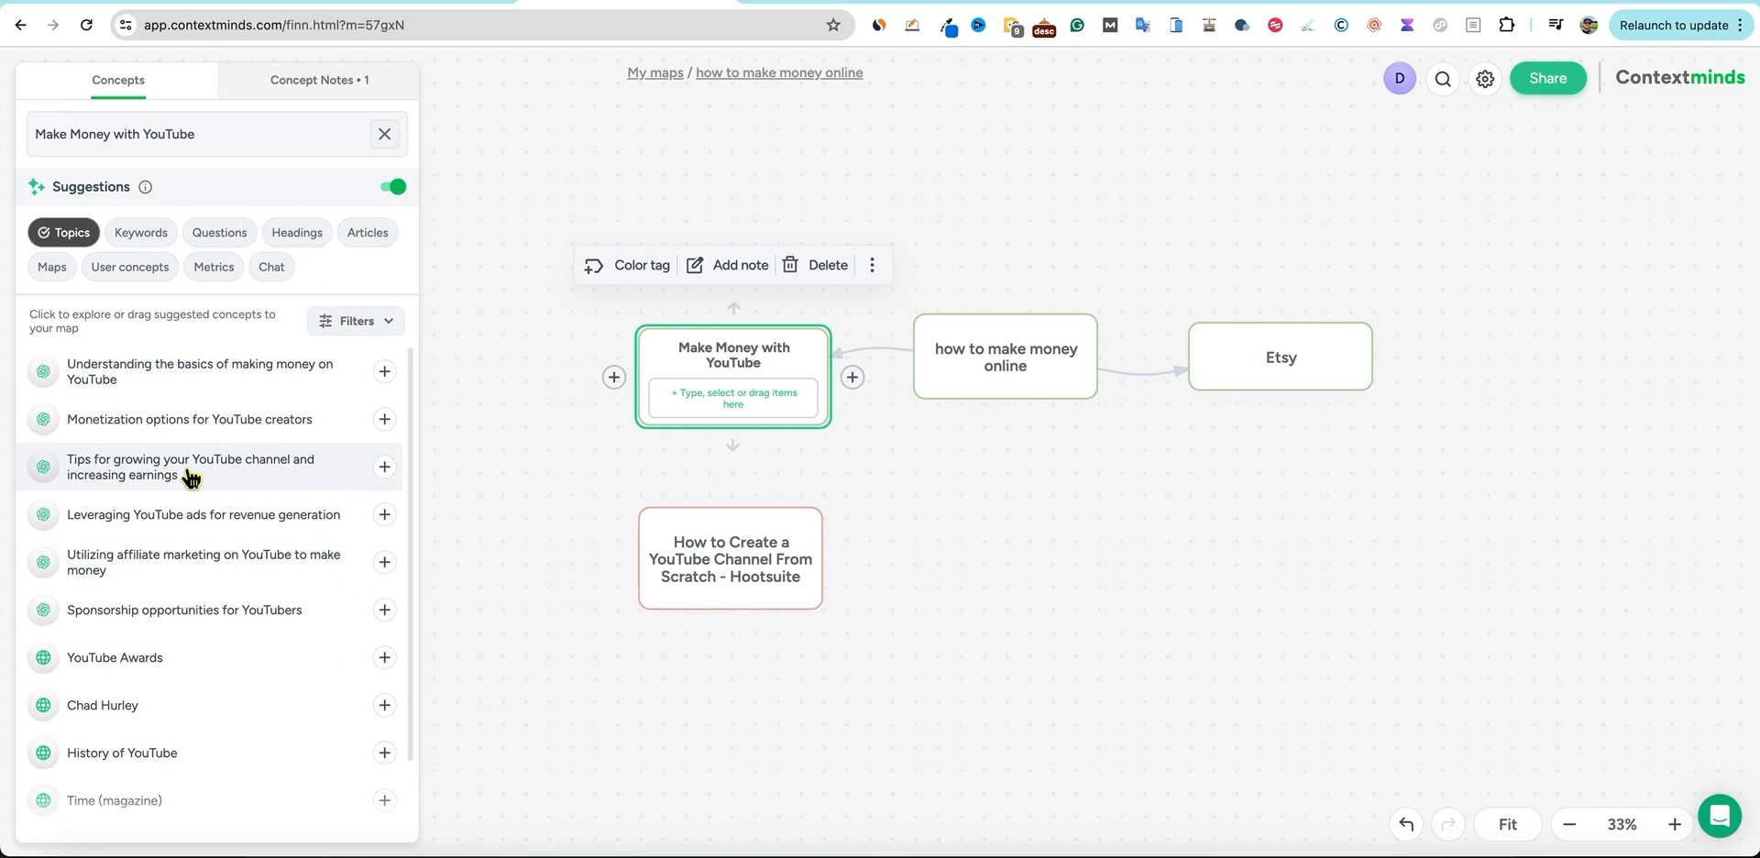
click(385, 474)
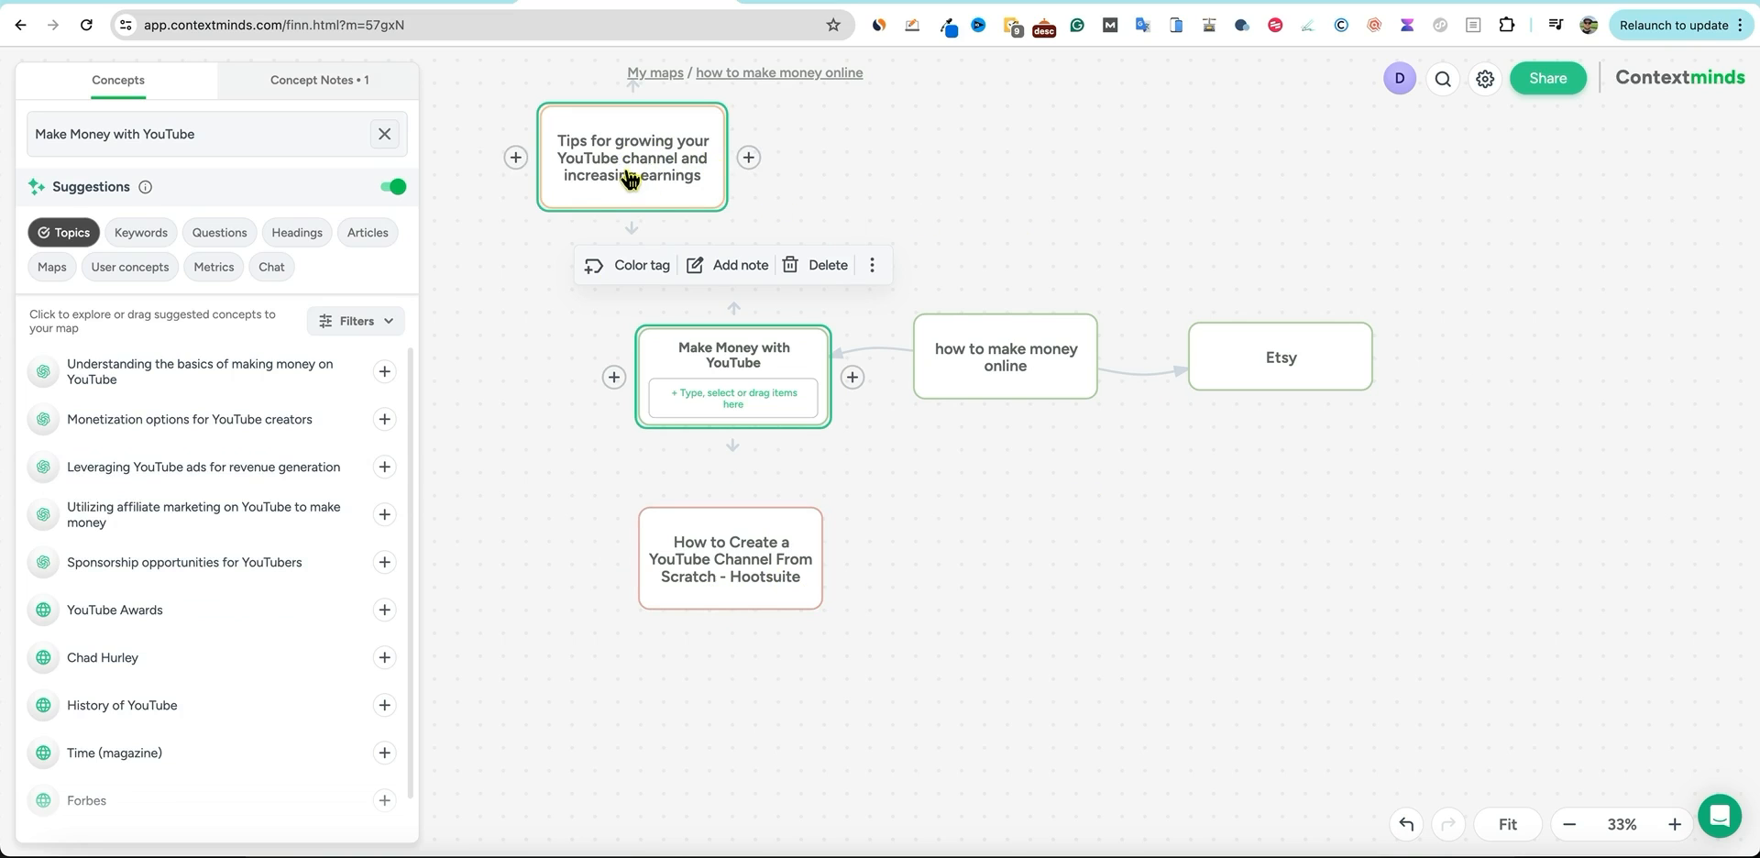
click(839, 173)
click(636, 171)
drag(636, 172, 560, 147)
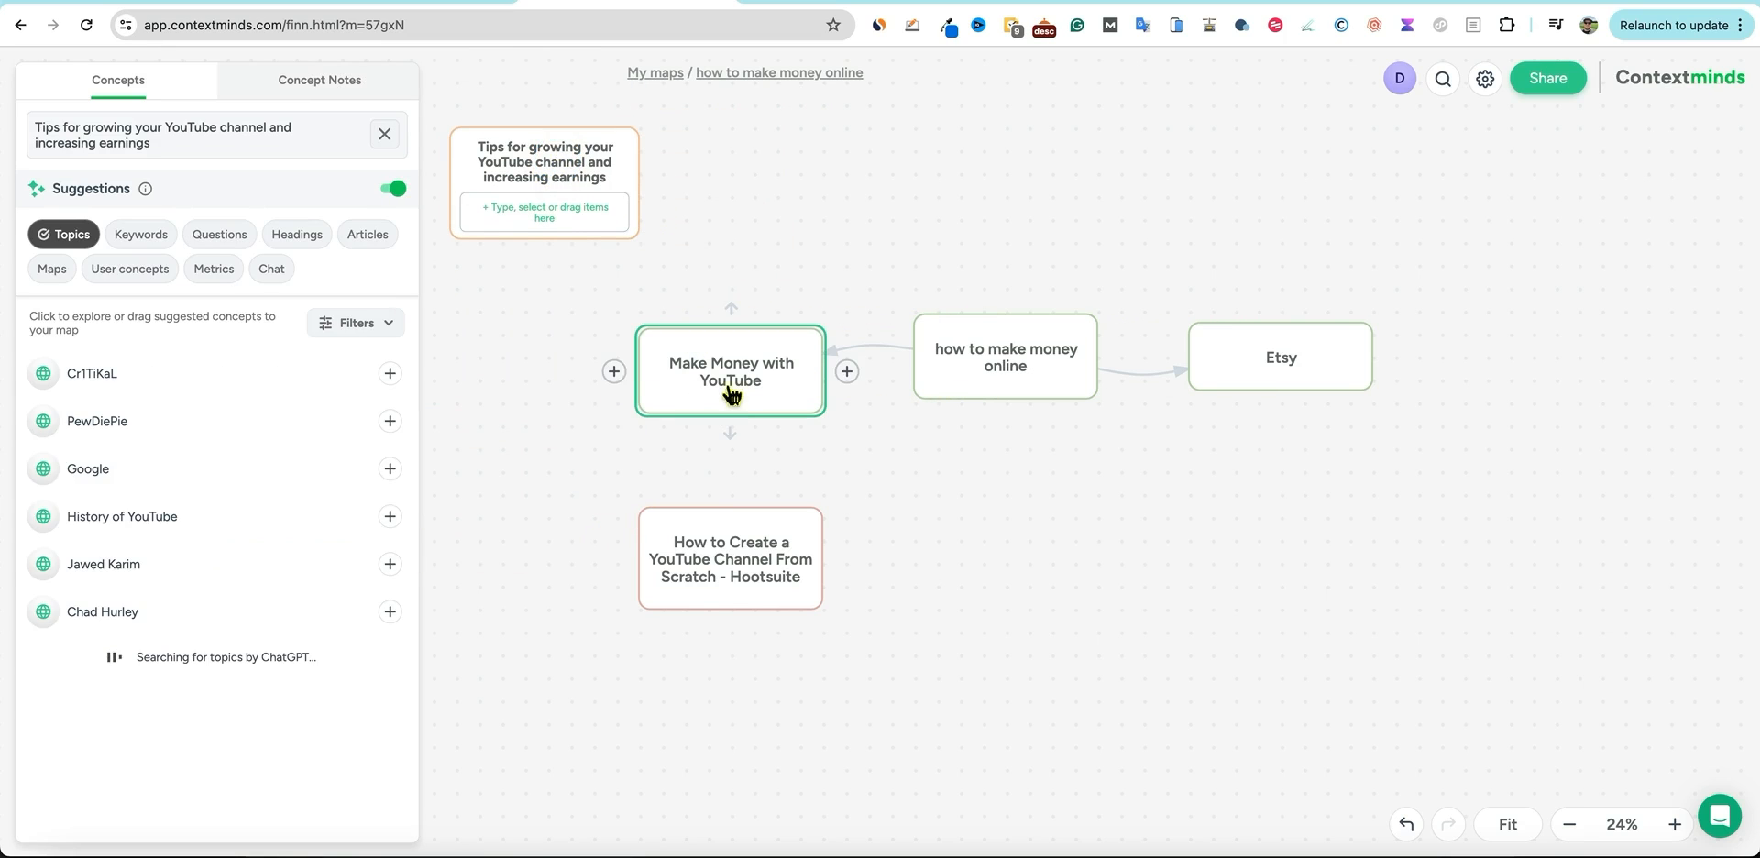
Branch an empty concept off the left side of "Make Money with YouTube" with an upward-curving arrow, and move the growth tips concept closer above.
click(614, 372)
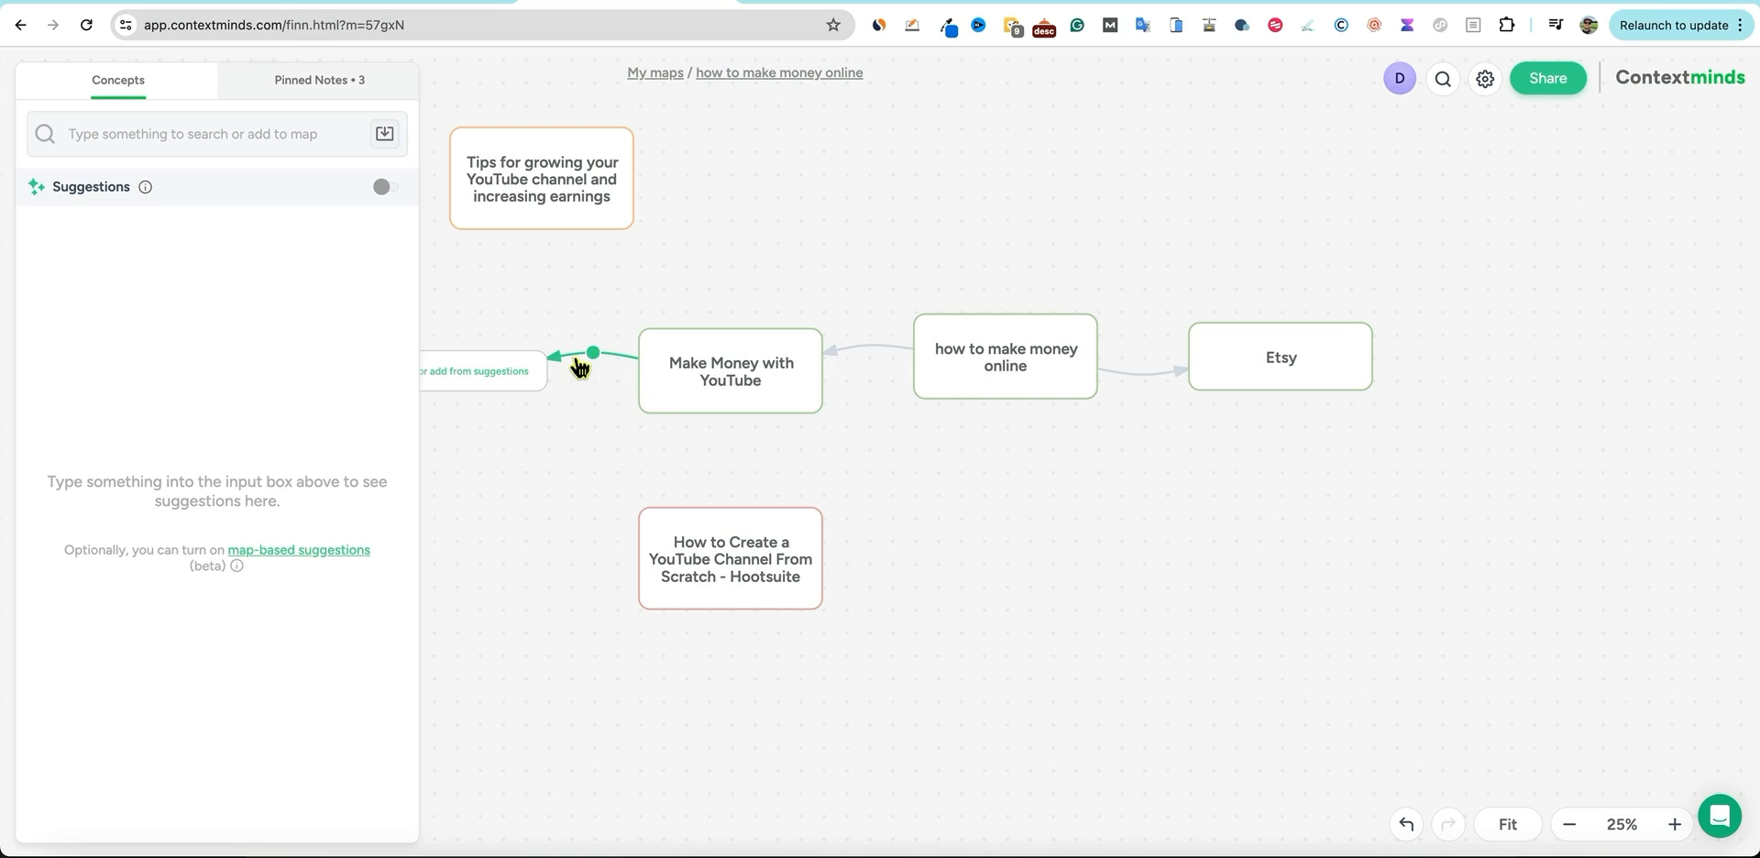
drag(592, 360, 578, 326)
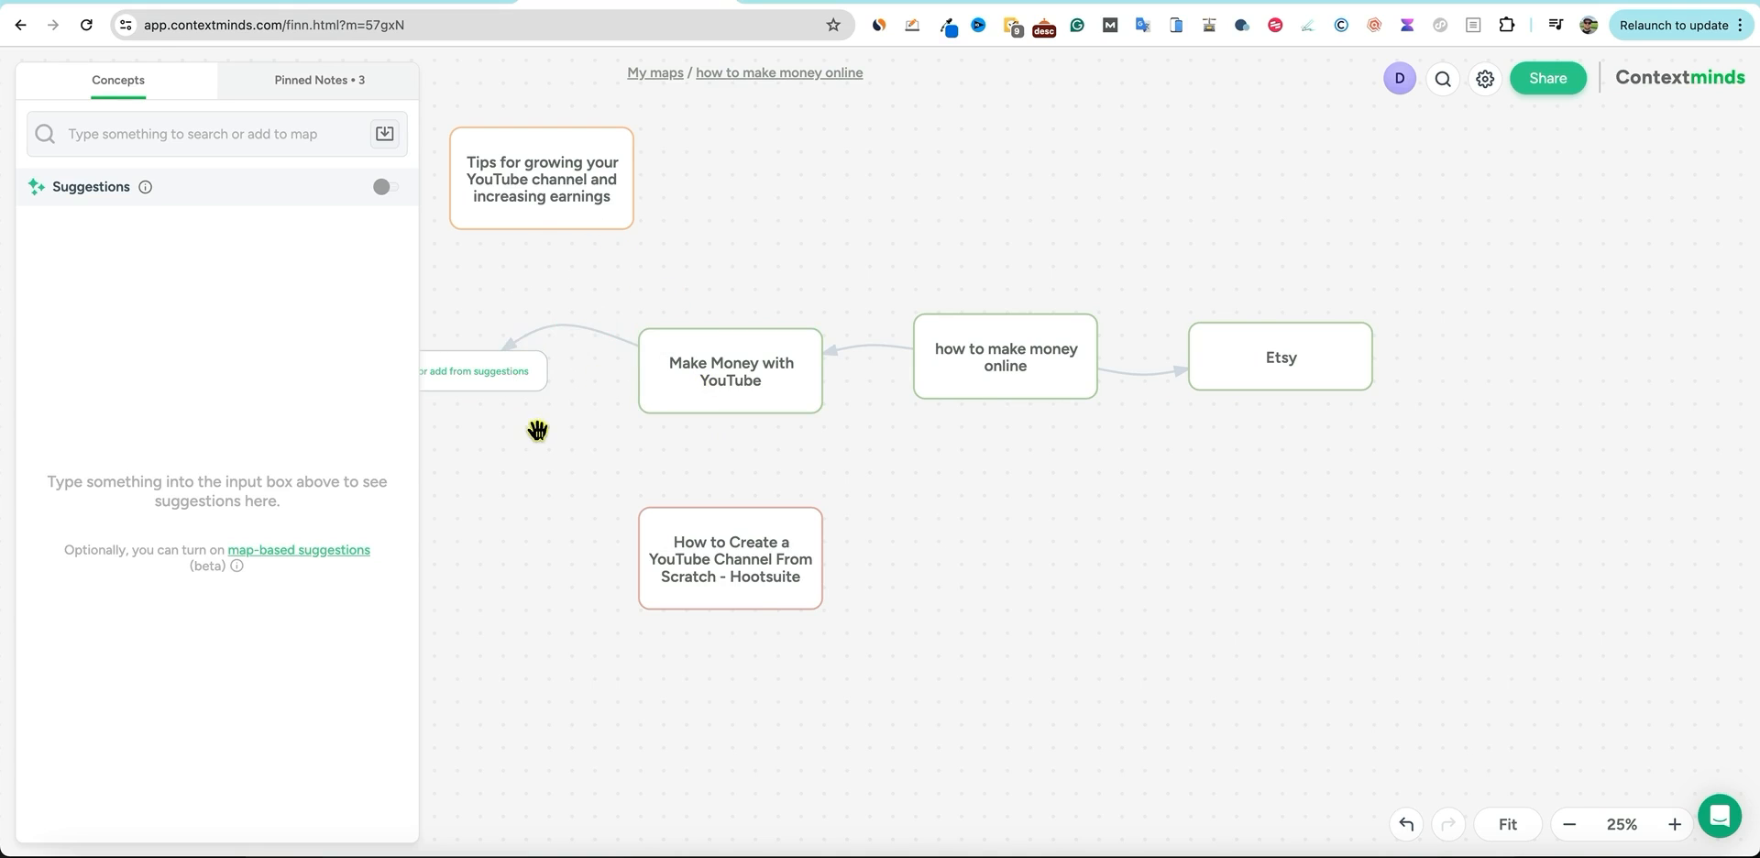
drag(603, 217, 673, 243)
drag(986, 560, 976, 559)
click(990, 618)
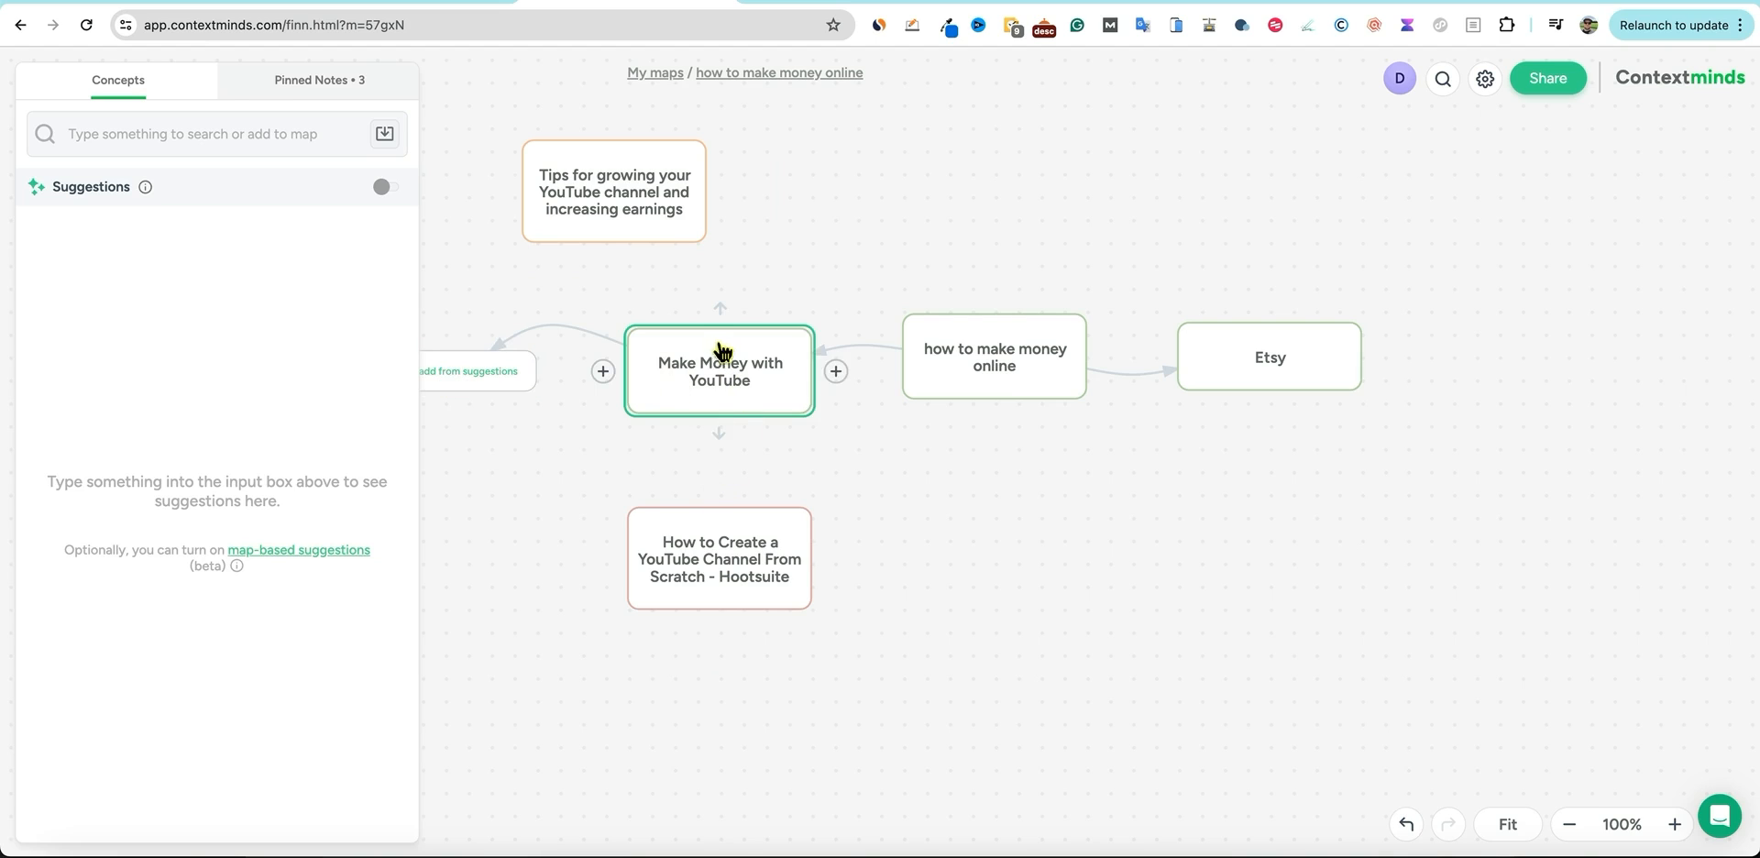
scroll(729, 366, down, 5)
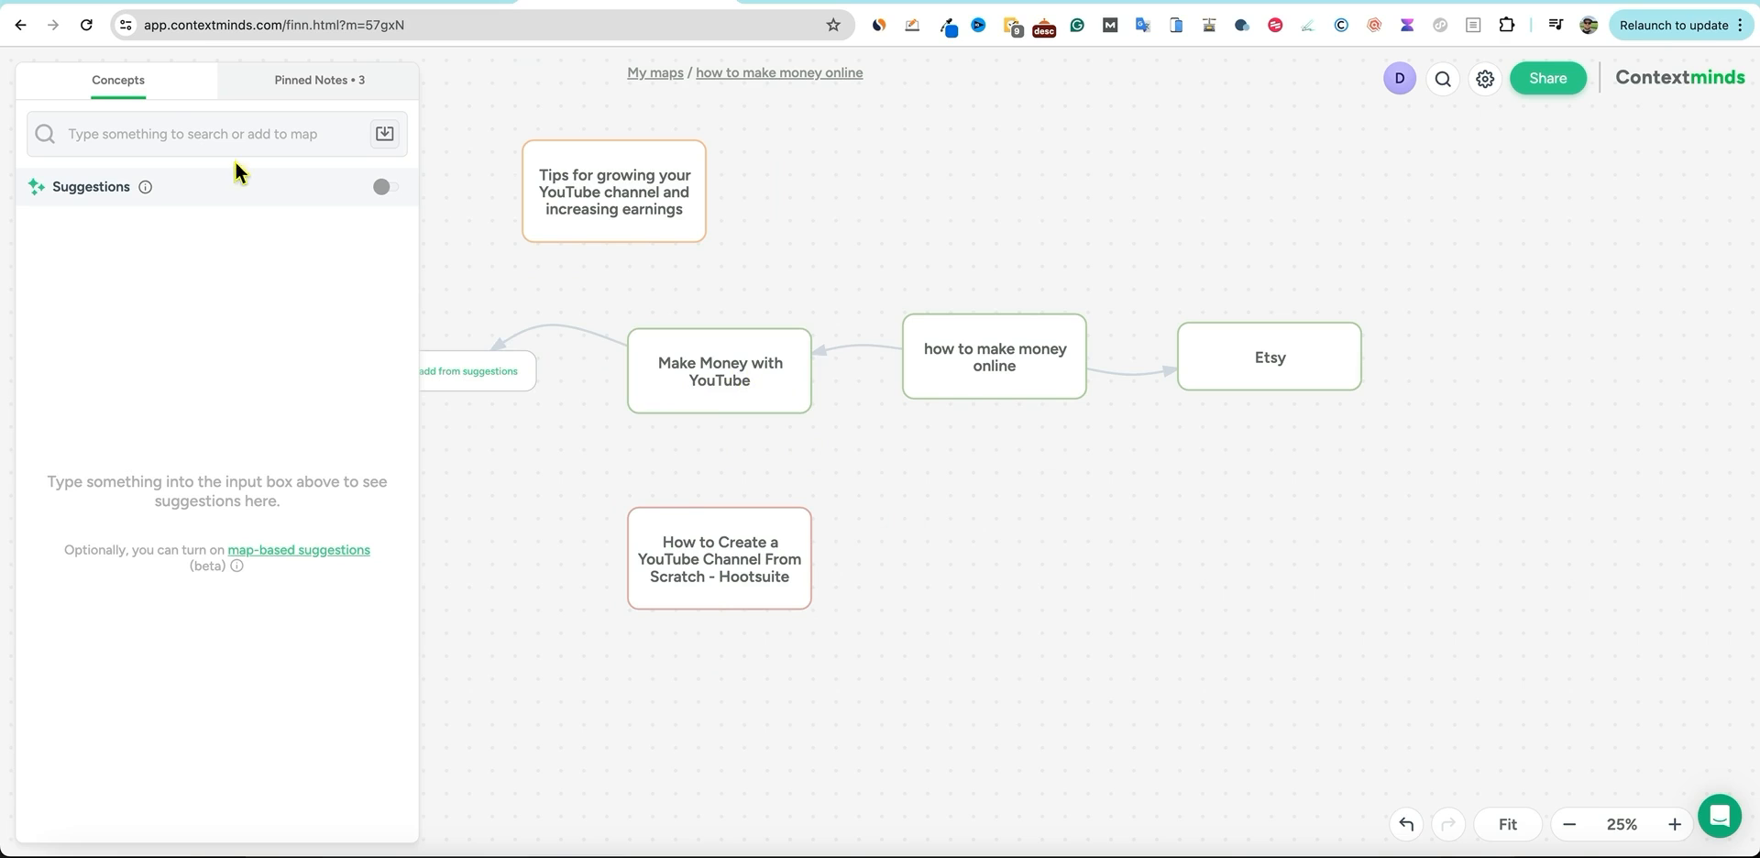
Show the keyword suggestions for the "Make Money with YouTube" concept.
click(678, 399)
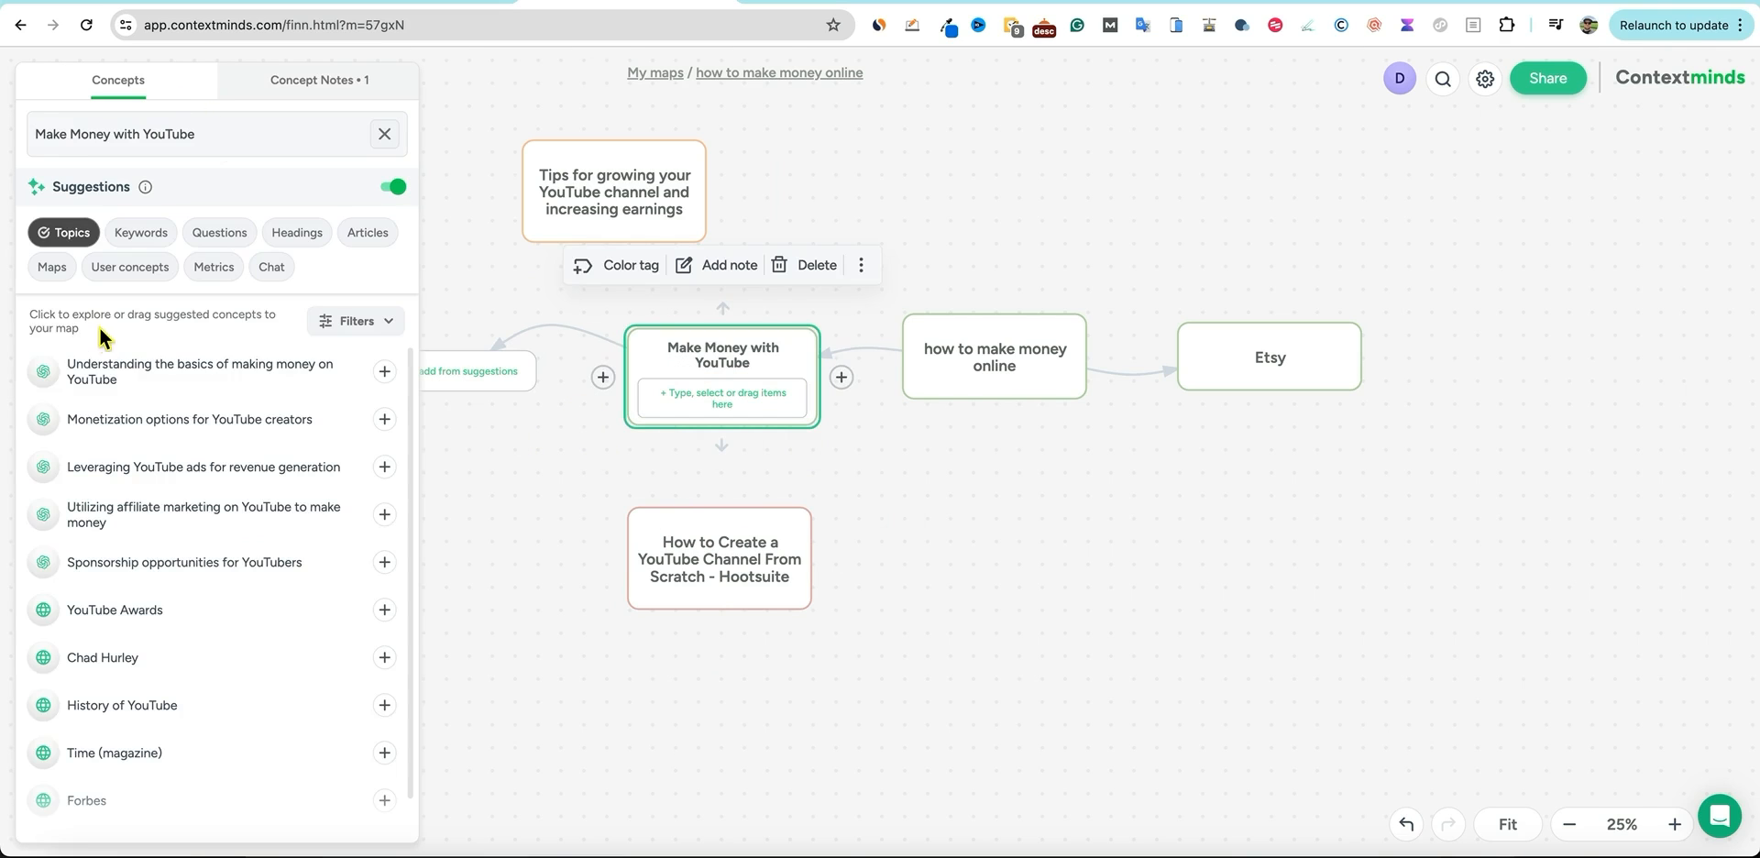
click(140, 240)
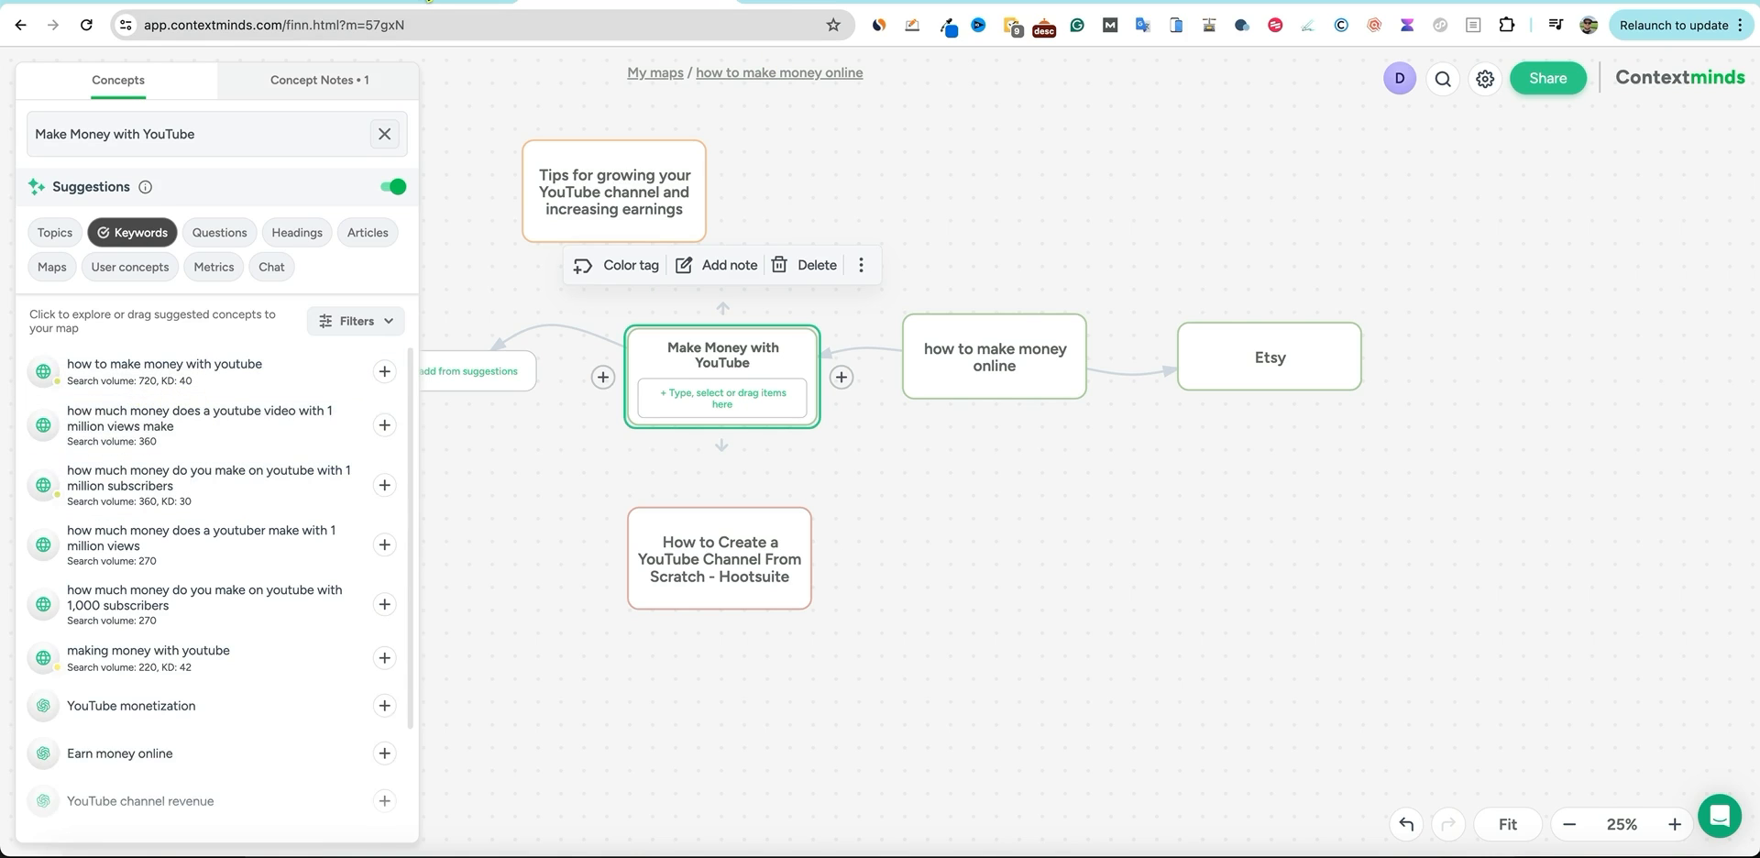
Switch to the ContextMinds page on AppSumo and expand the full "From the Founder" post.
click(427, 3)
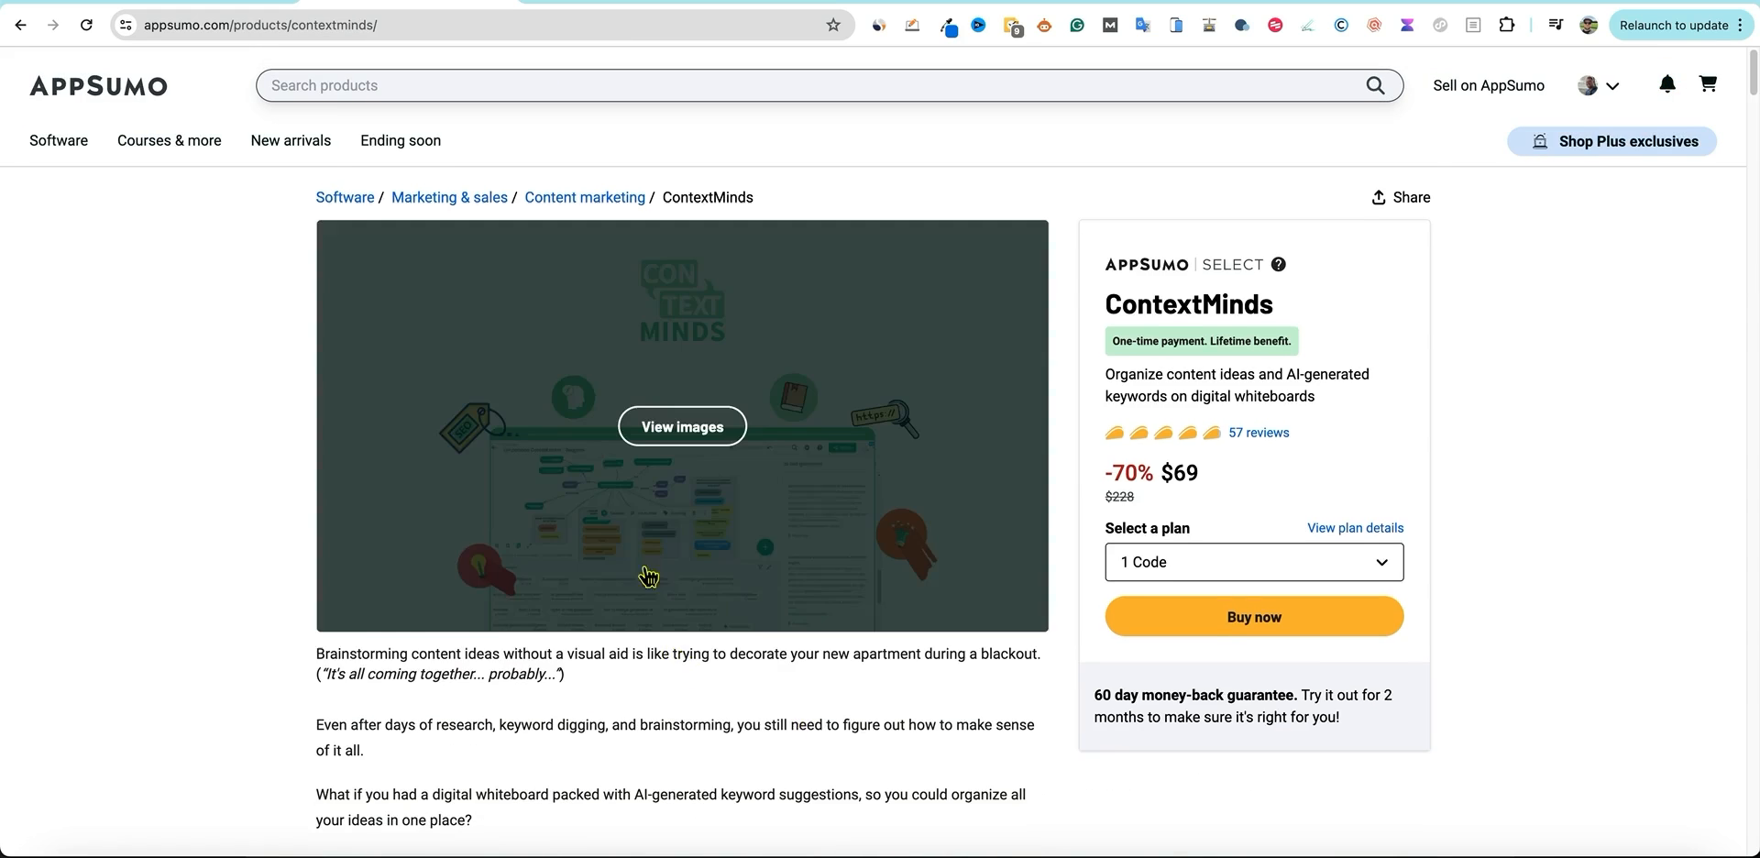
scroll(570, 218, down, 6)
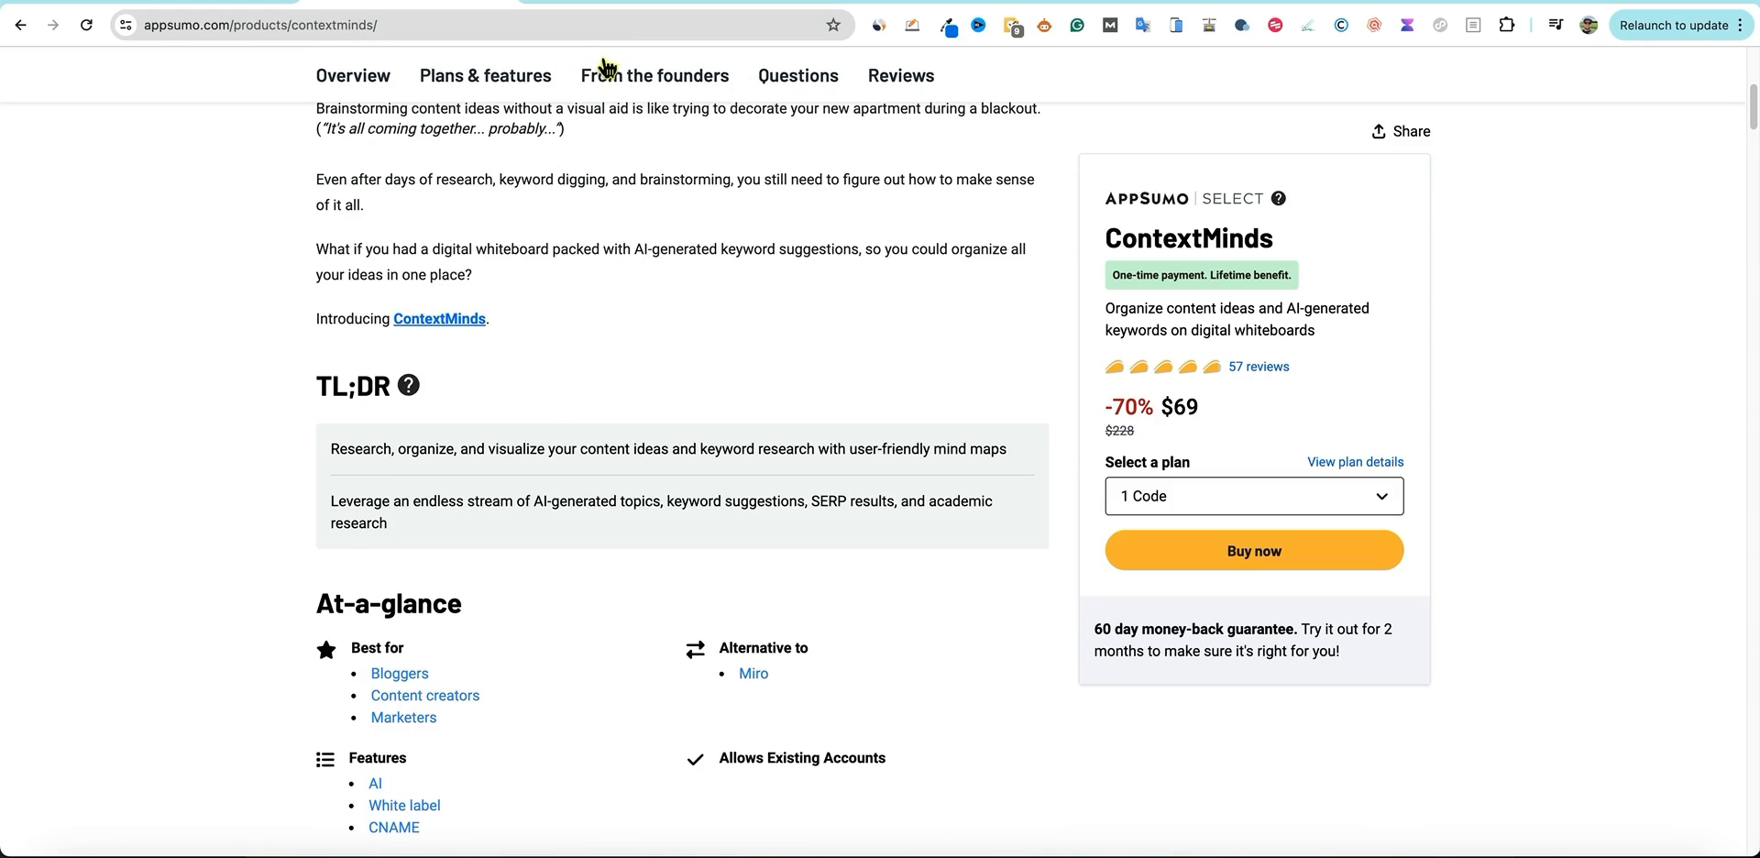
click(604, 66)
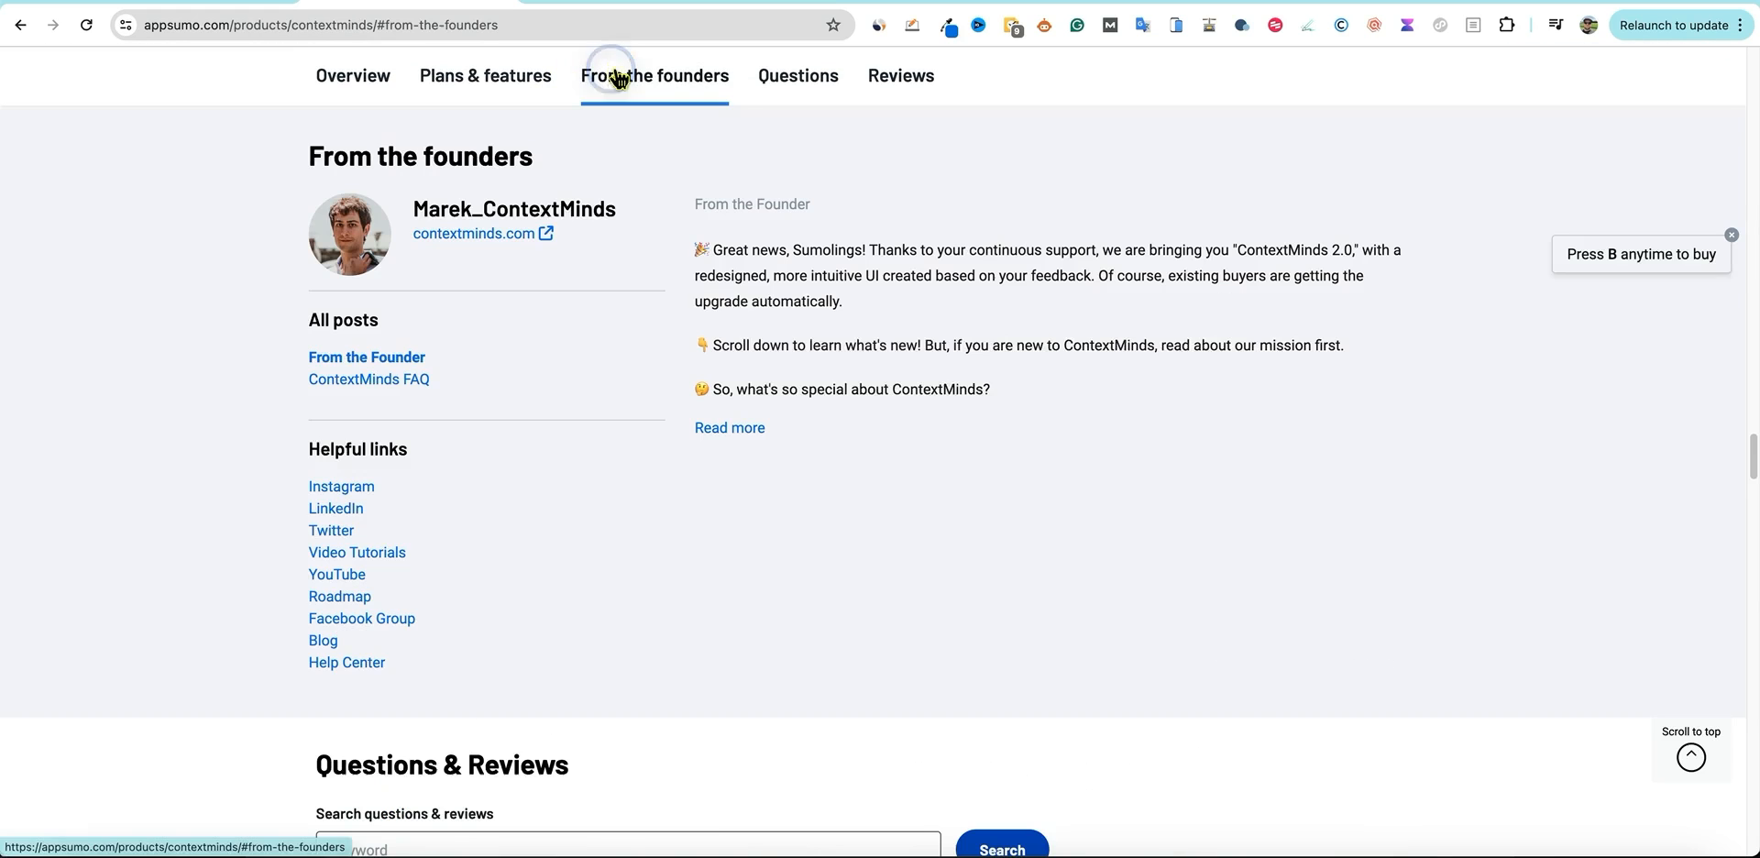
click(737, 428)
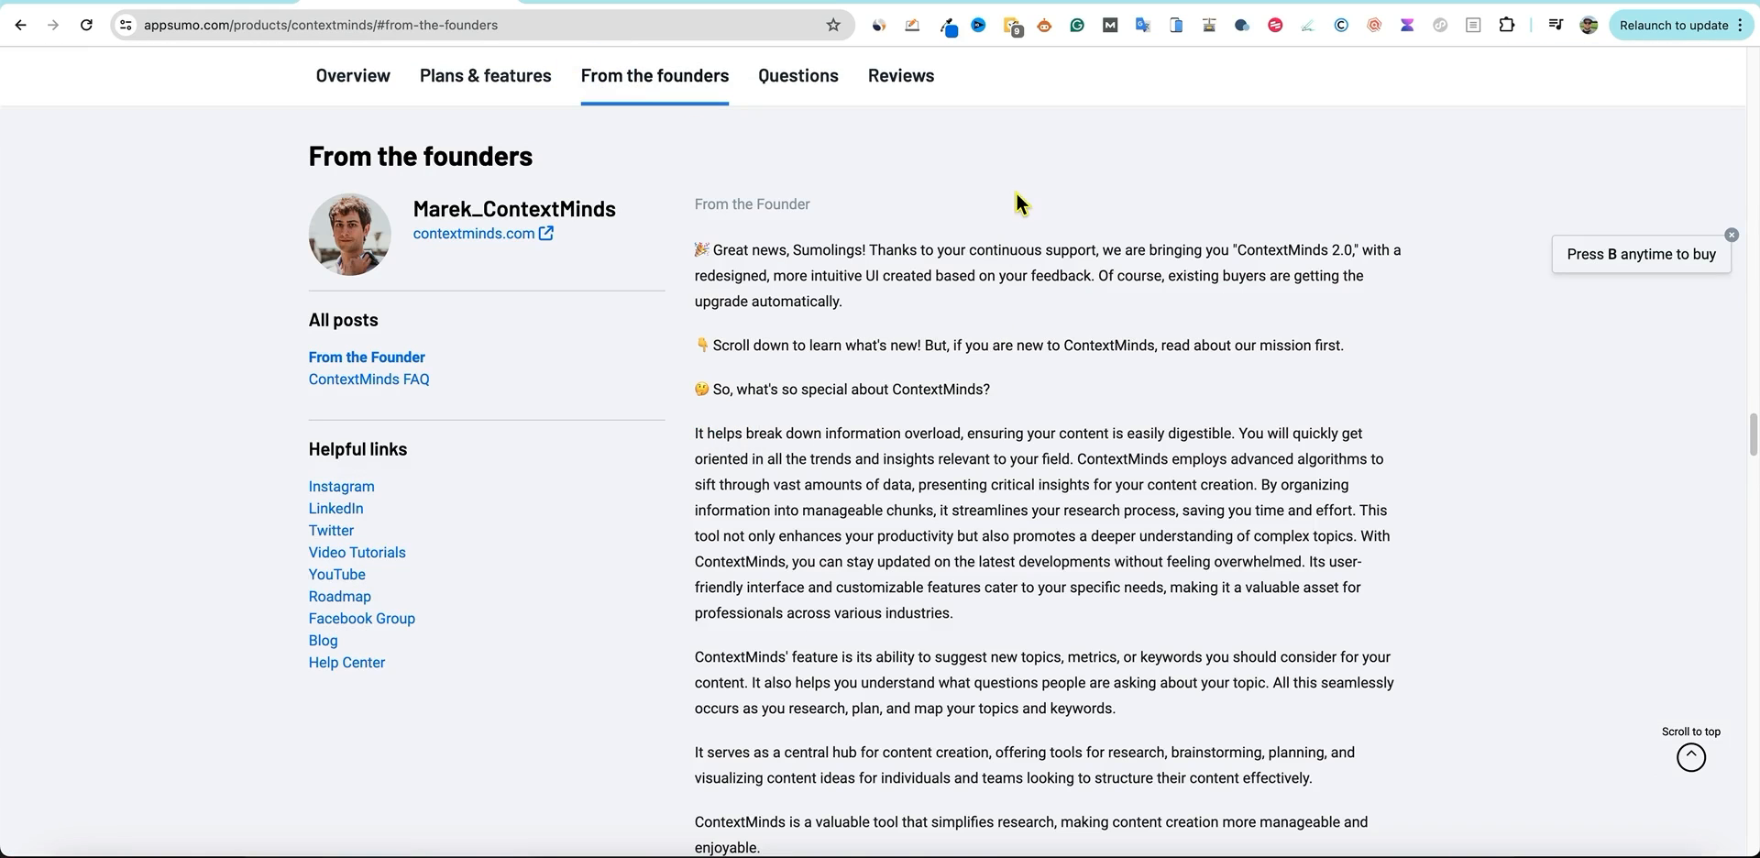
Read what's new in ContextMinds 2.0 in the founder's post, highlighting the codename and the improved keyword metrics with their data sources.
scroll(937, 613, down, 5)
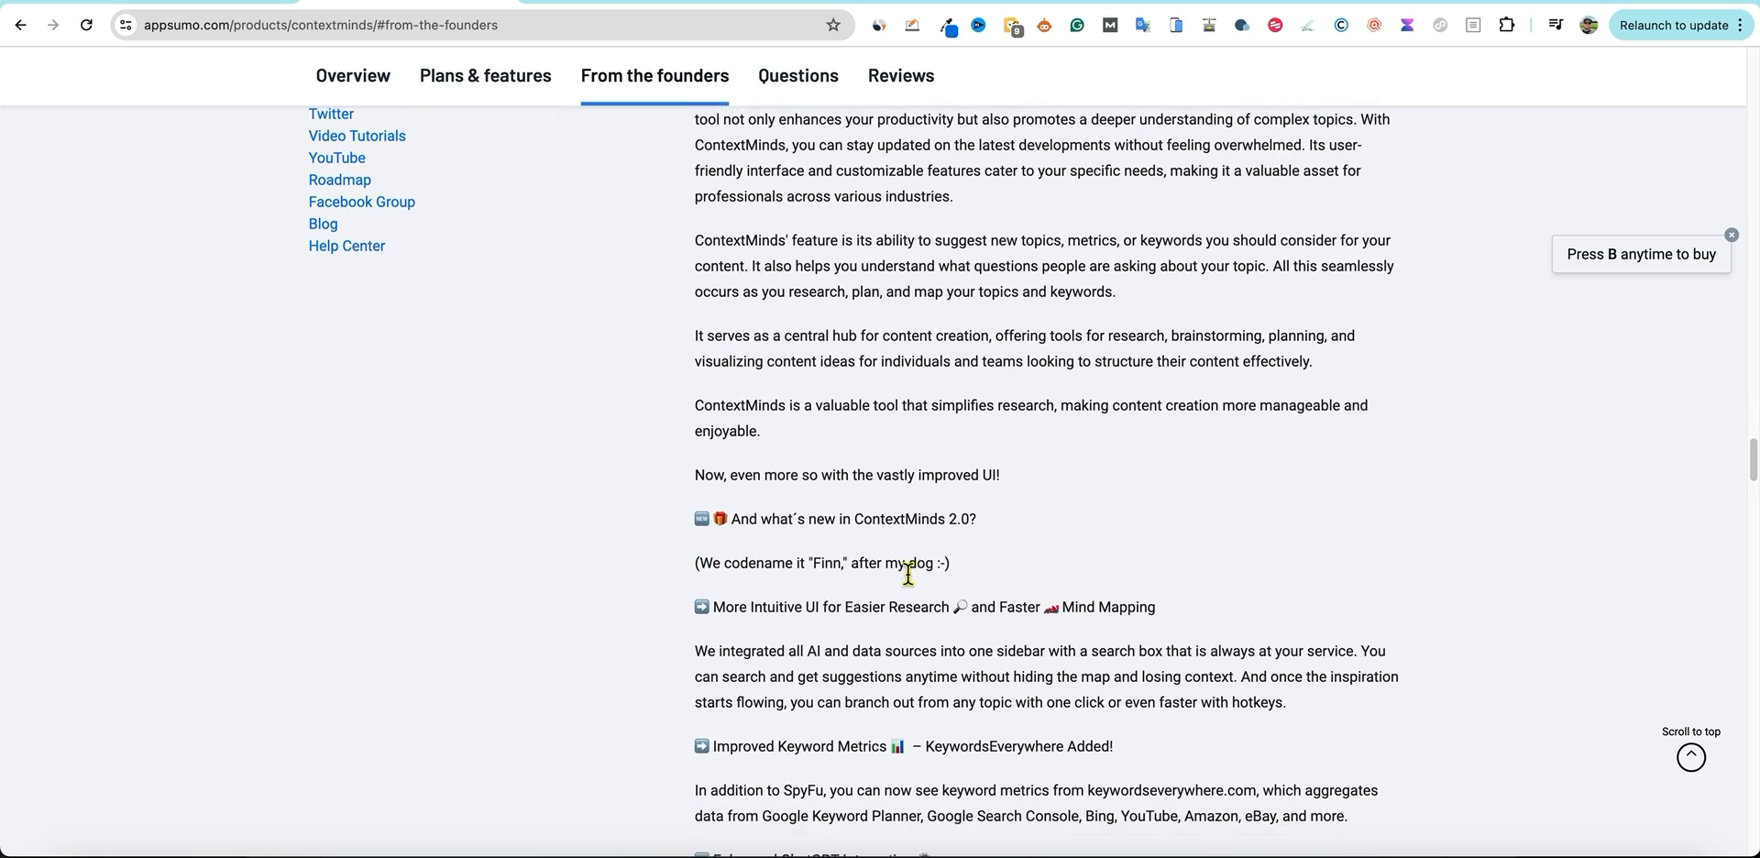
drag(855, 466, 977, 464)
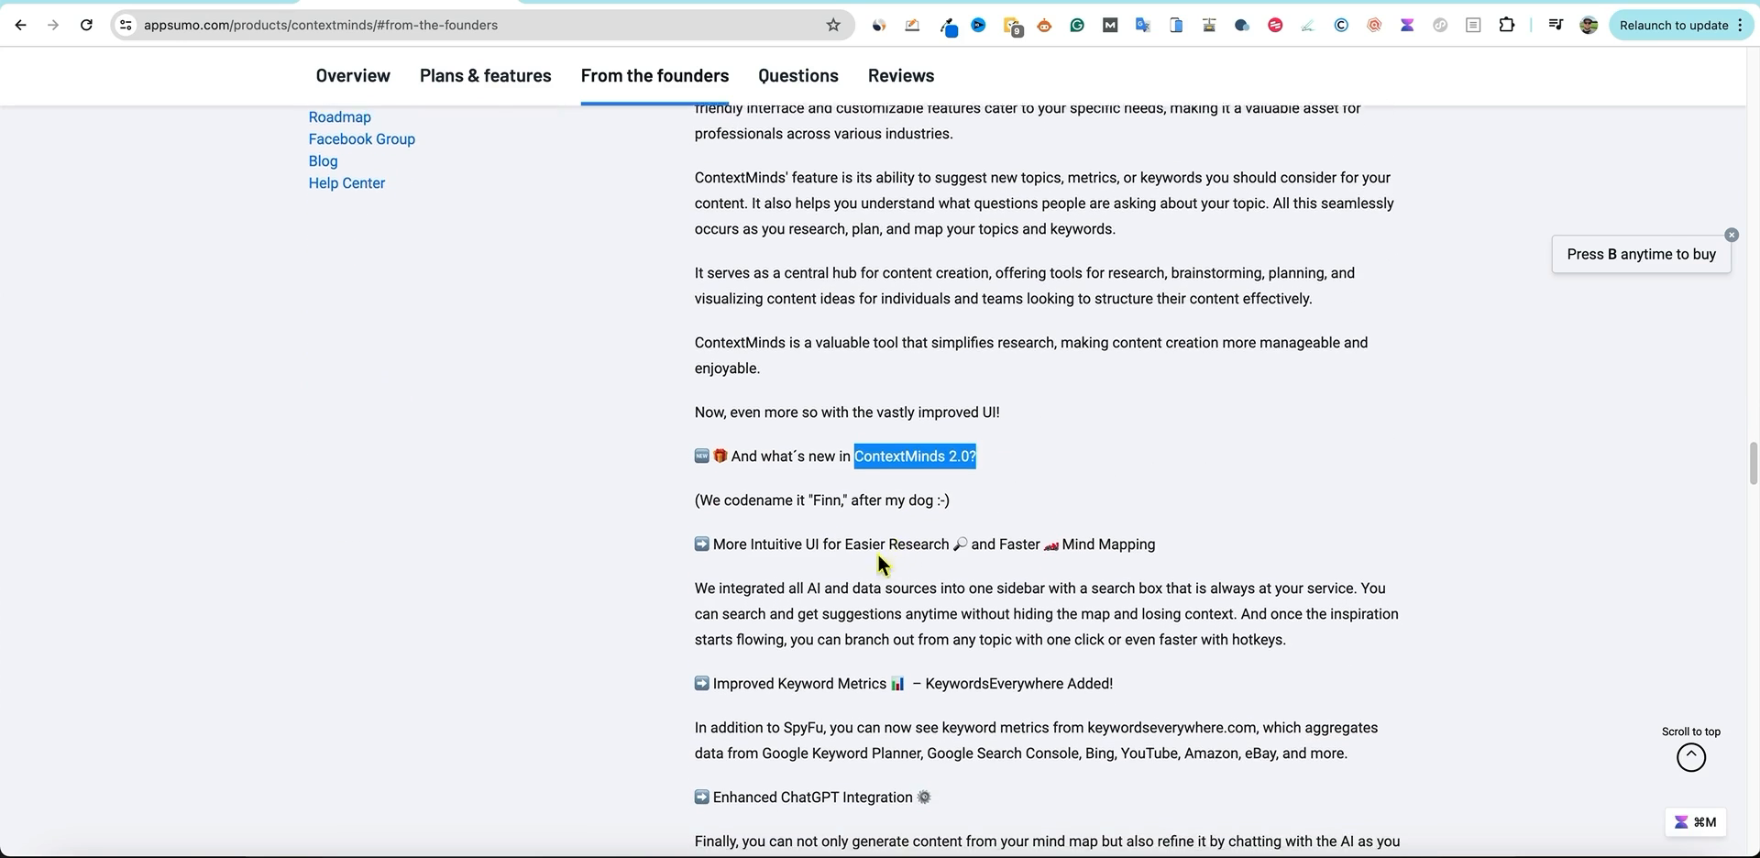
scroll(884, 562, down, 1)
drag(786, 467, 953, 467)
scroll(916, 581, down, 2)
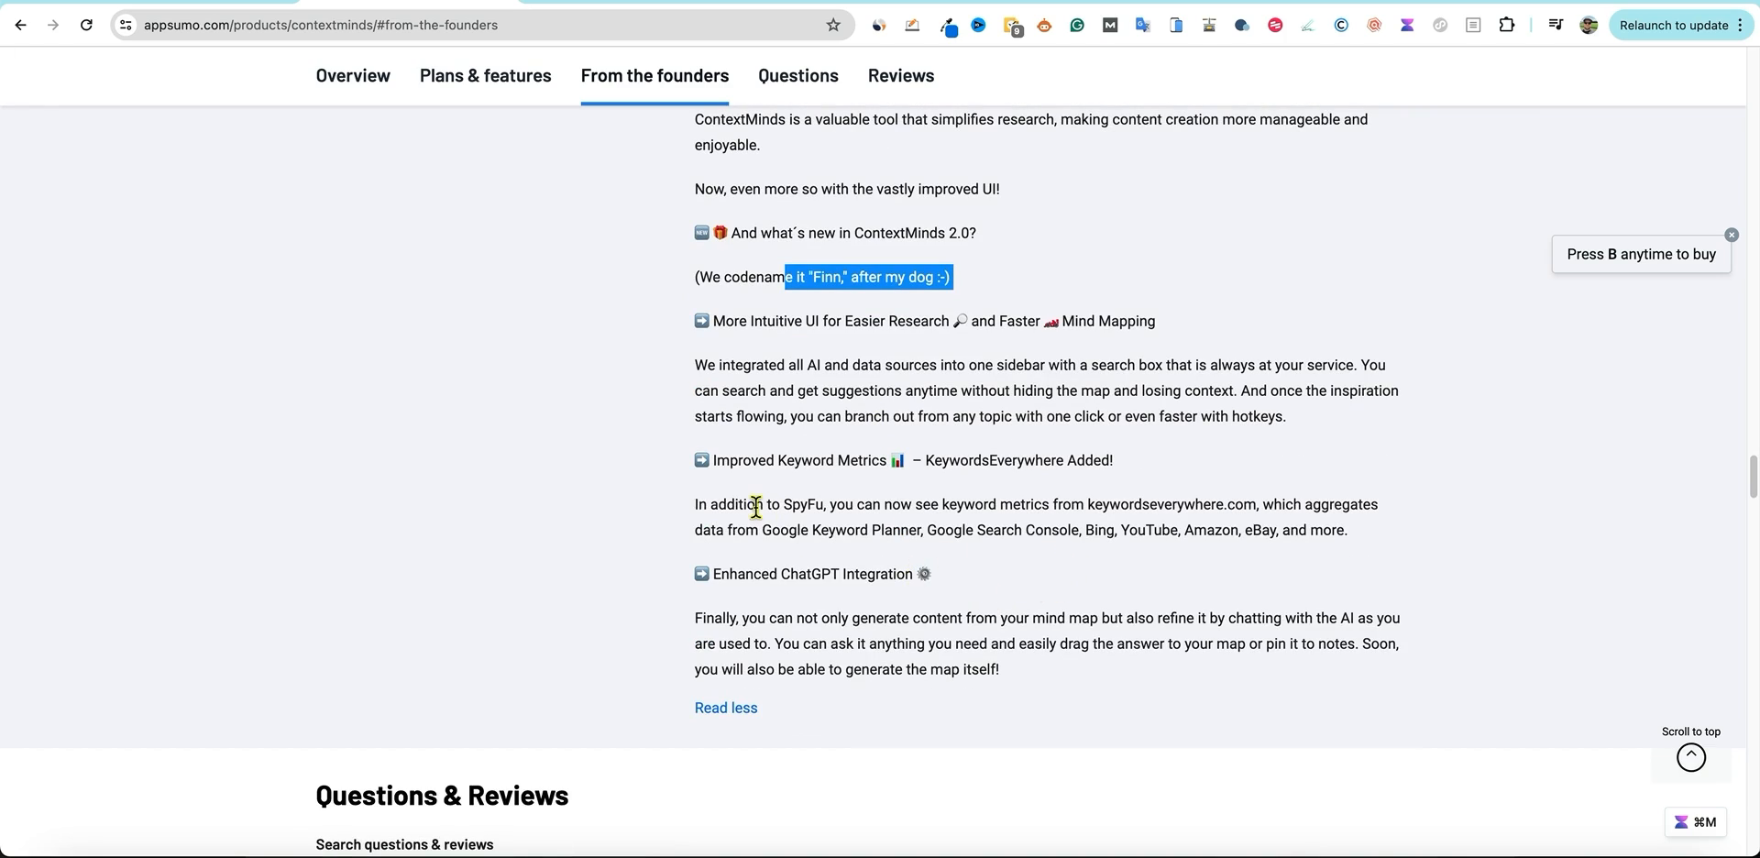
drag(740, 461, 1151, 445)
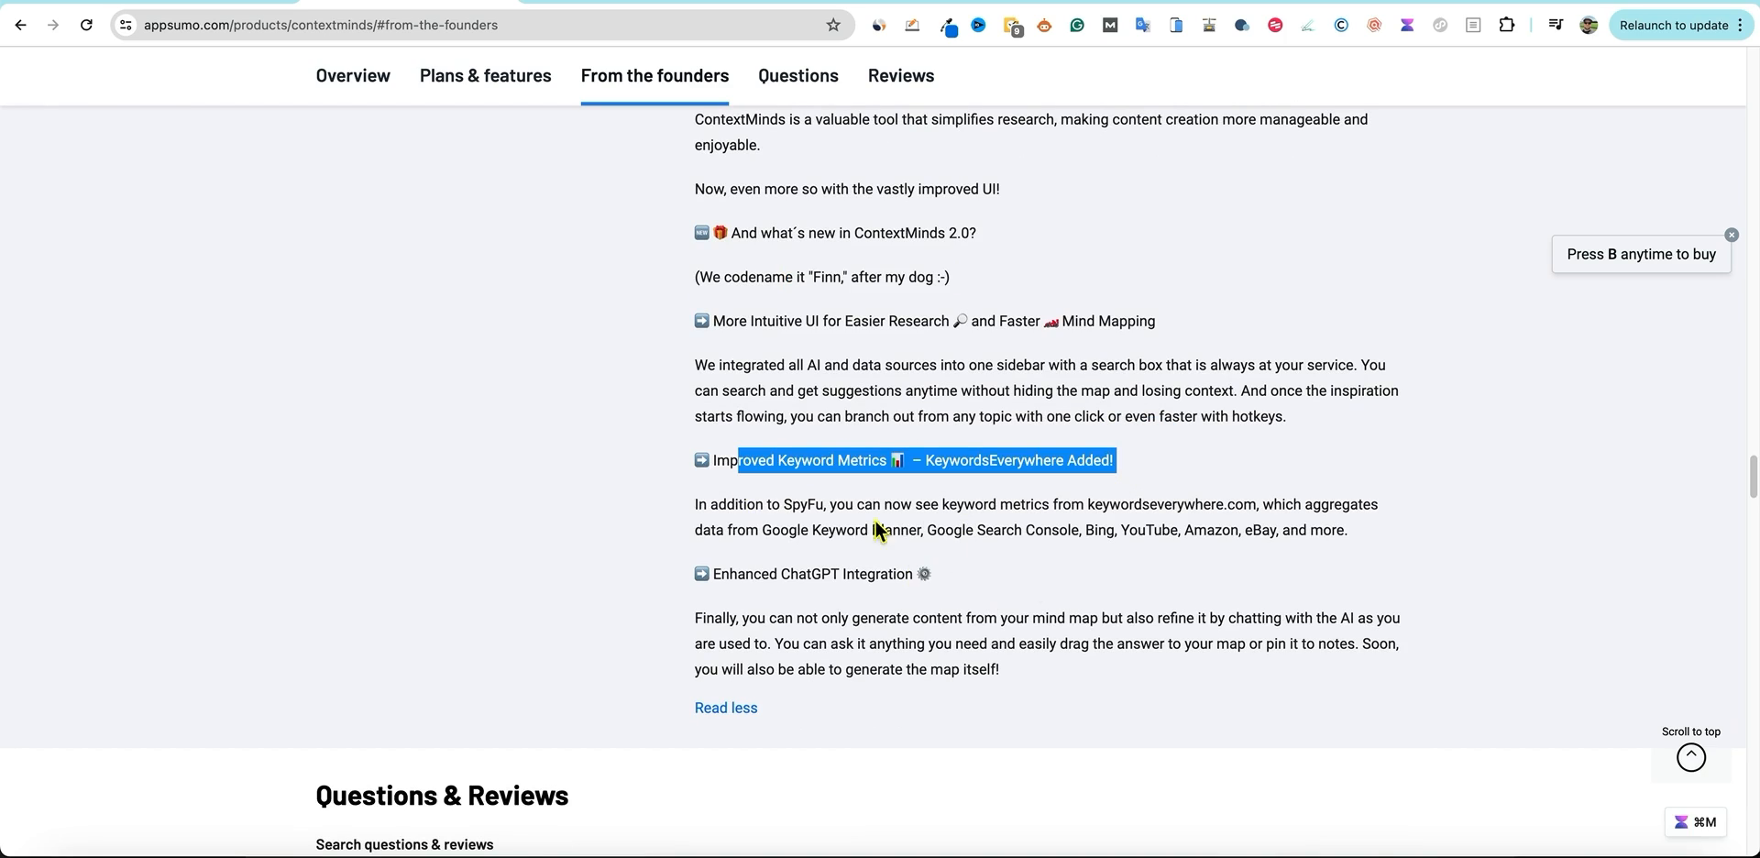
drag(766, 510, 1004, 515)
drag(1244, 519, 1365, 539)
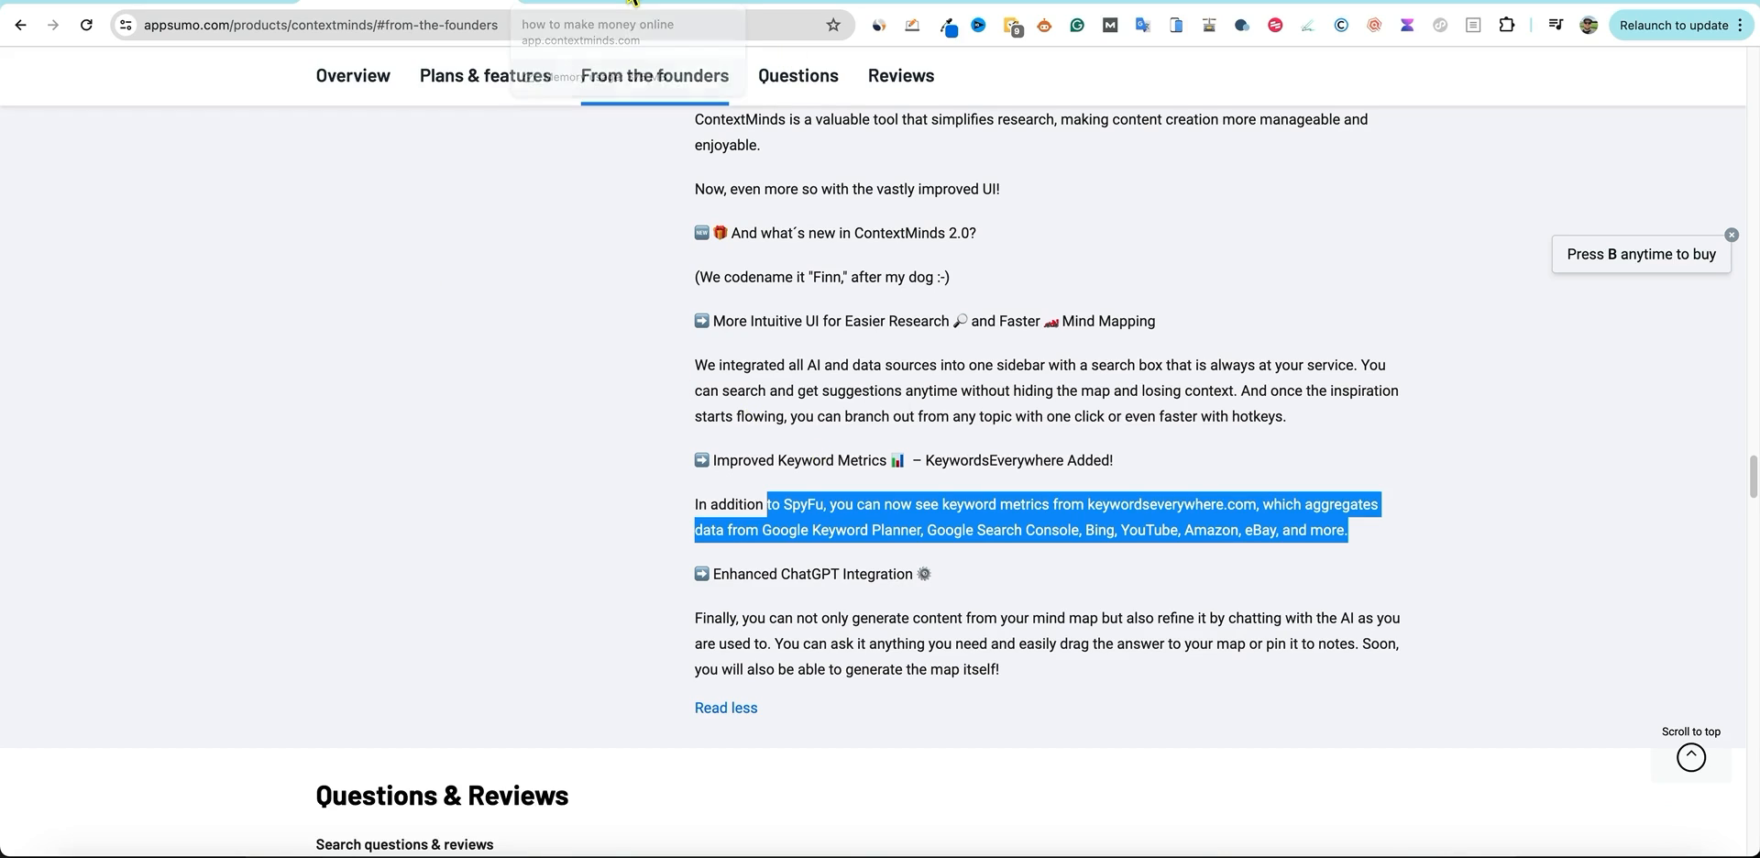
Return to the ContextMinds map and look through the keyword suggestions for "Make Money with YouTube", checking search volumes and keyword difficulty.
click(633, 3)
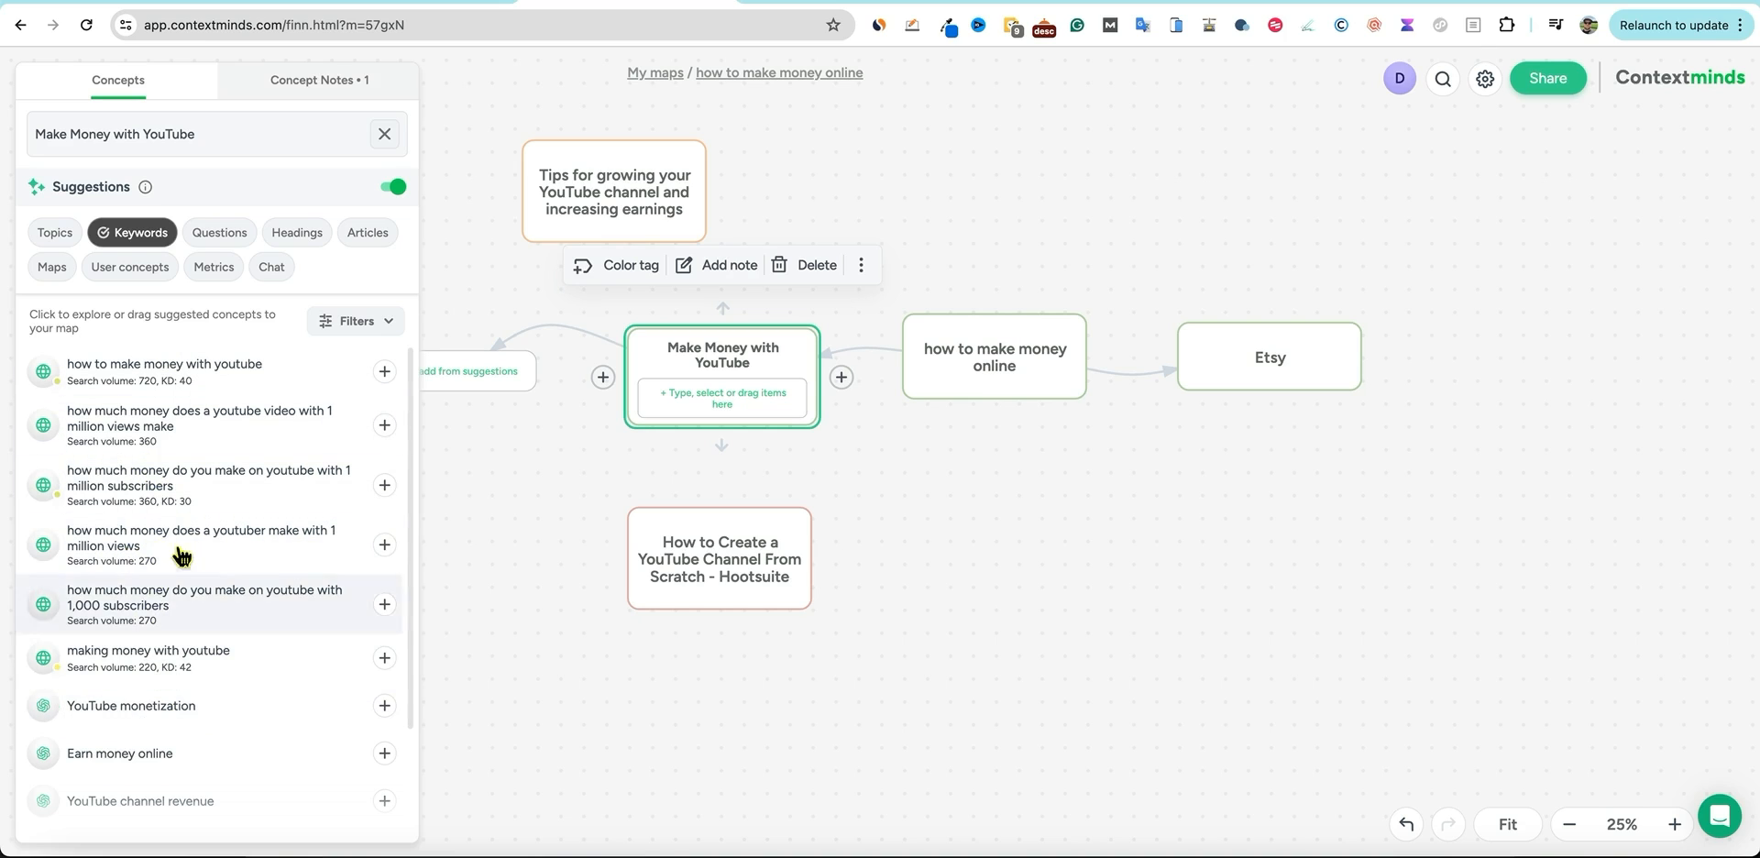
scroll(229, 730, down, 4)
scroll(235, 532, down, 4)
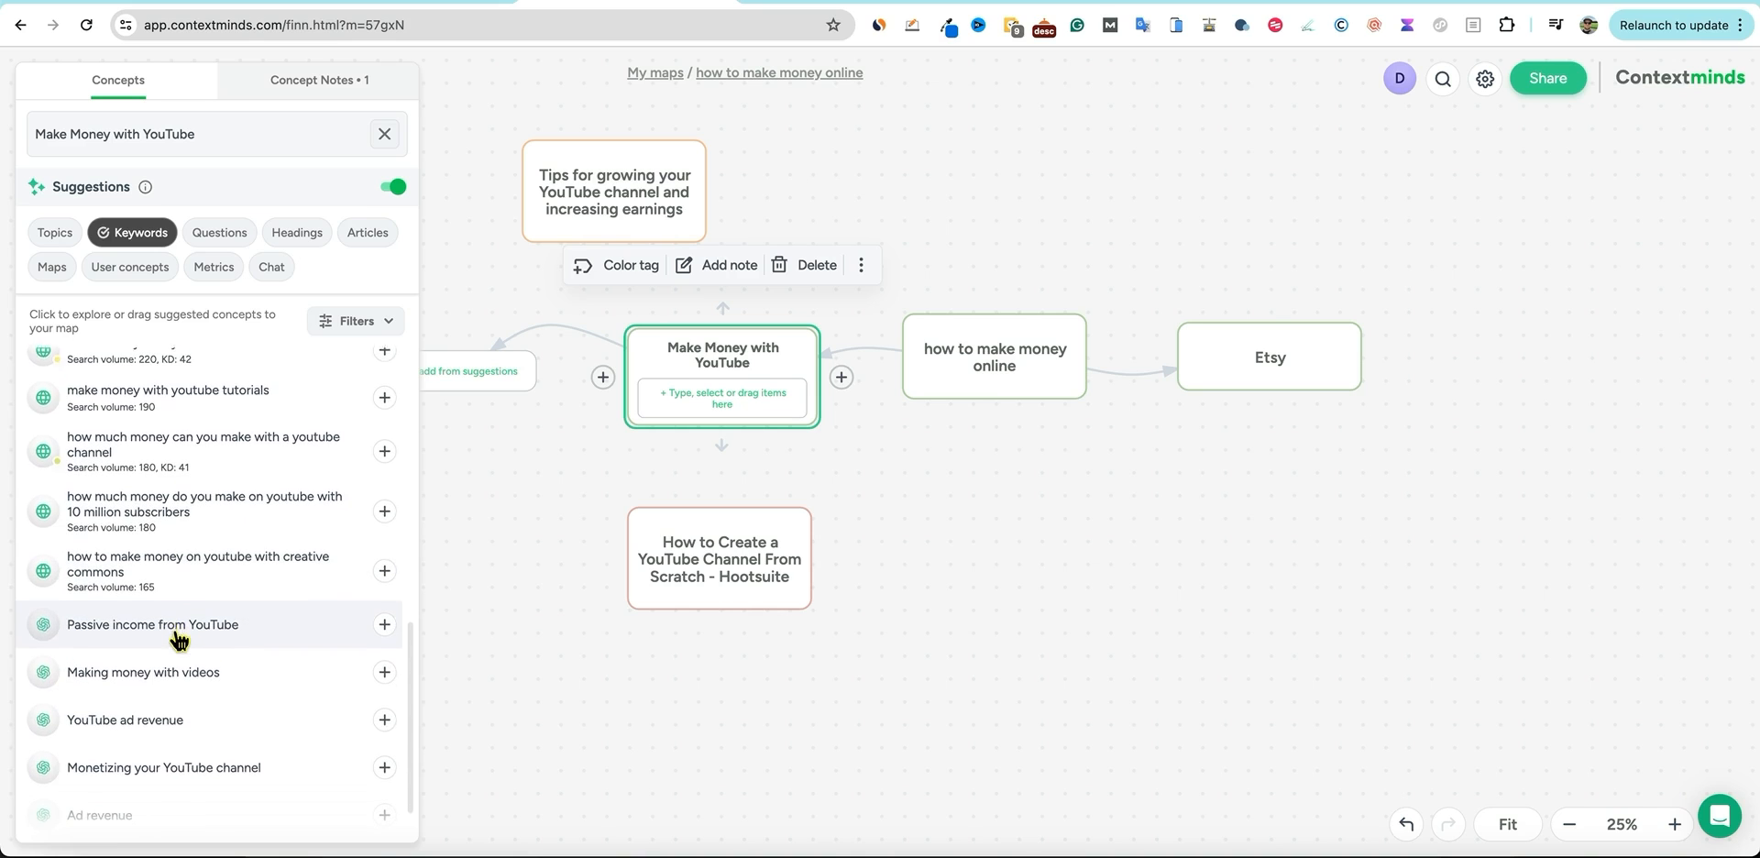
scroll(183, 636, down, 1)
scroll(216, 605, down, 7)
scroll(203, 703, down, 5)
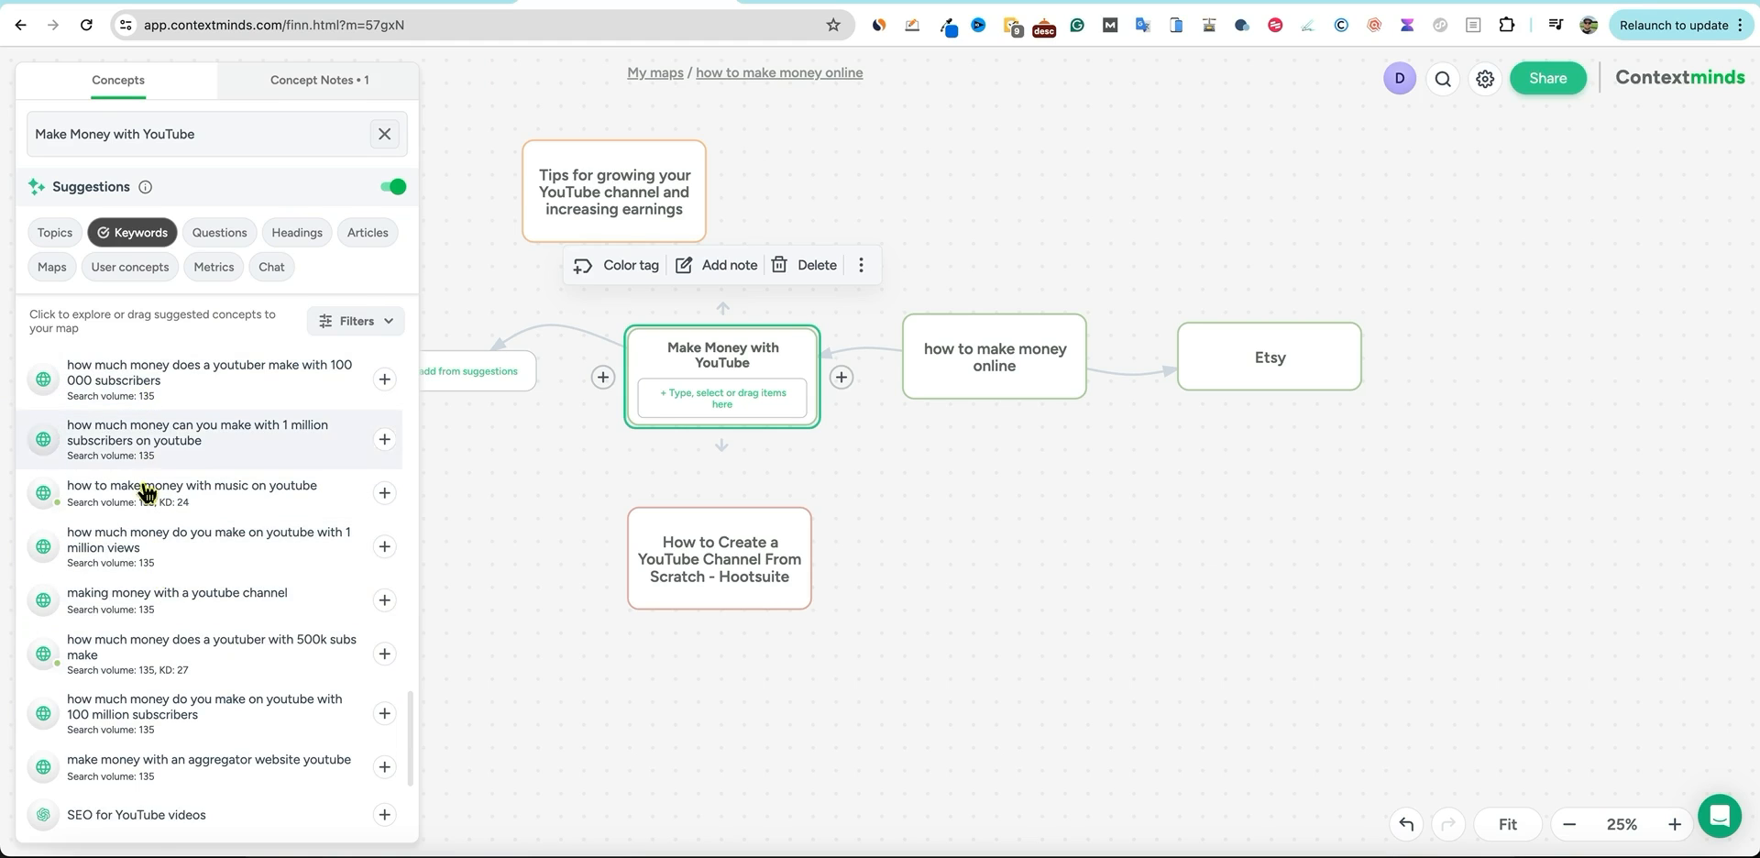
scroll(183, 687, down, 3)
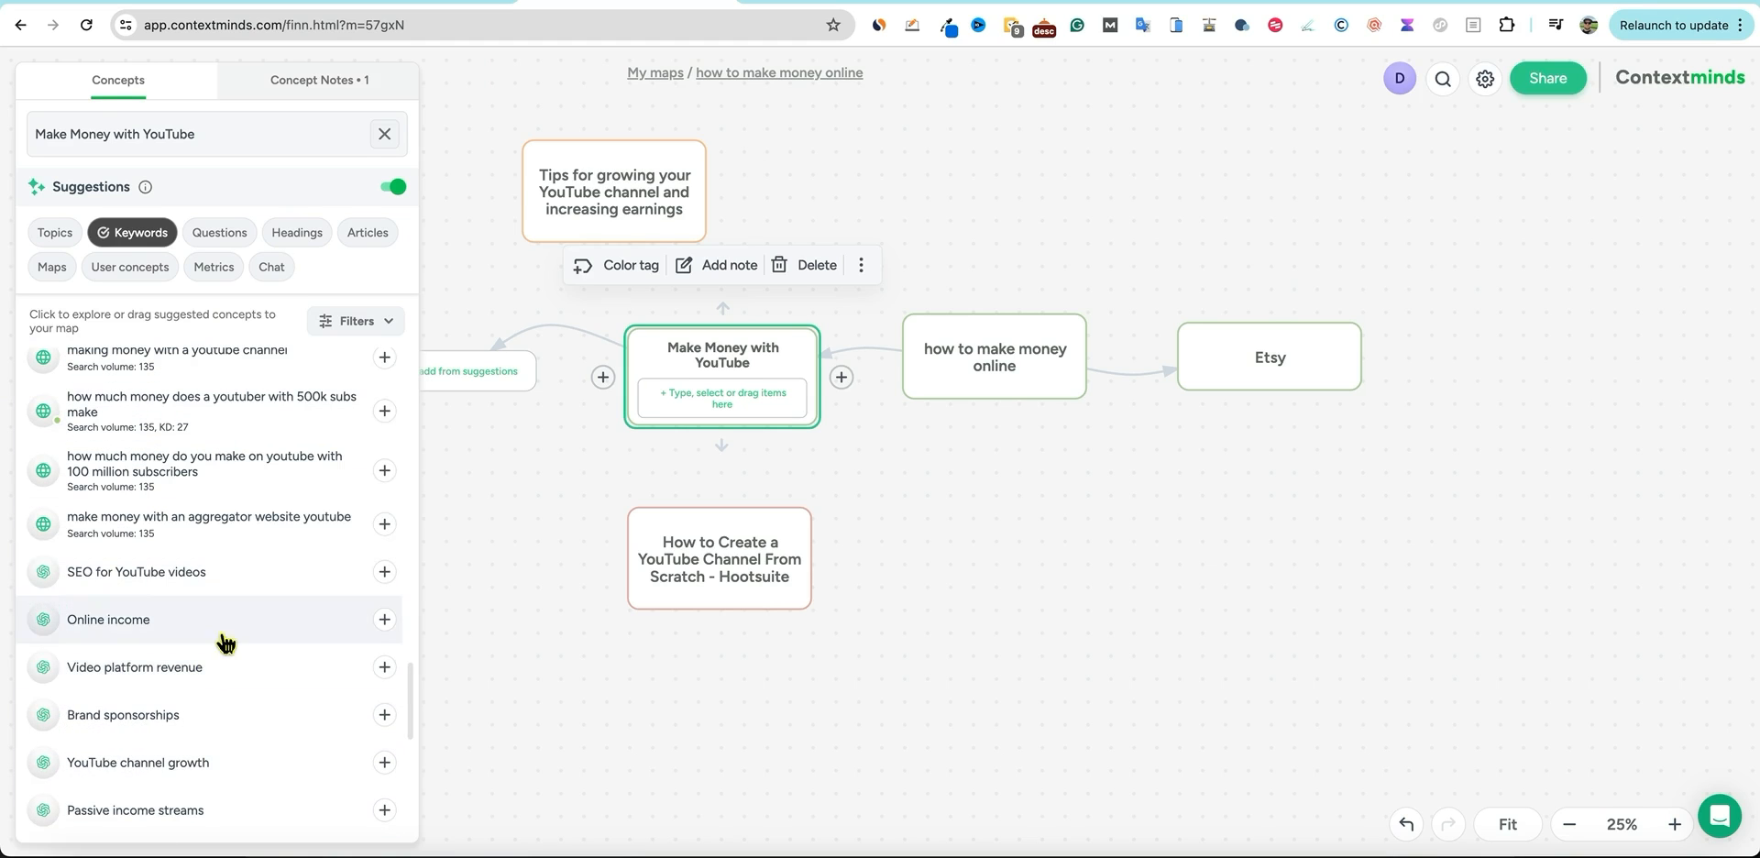
scroll(188, 602, down, 3)
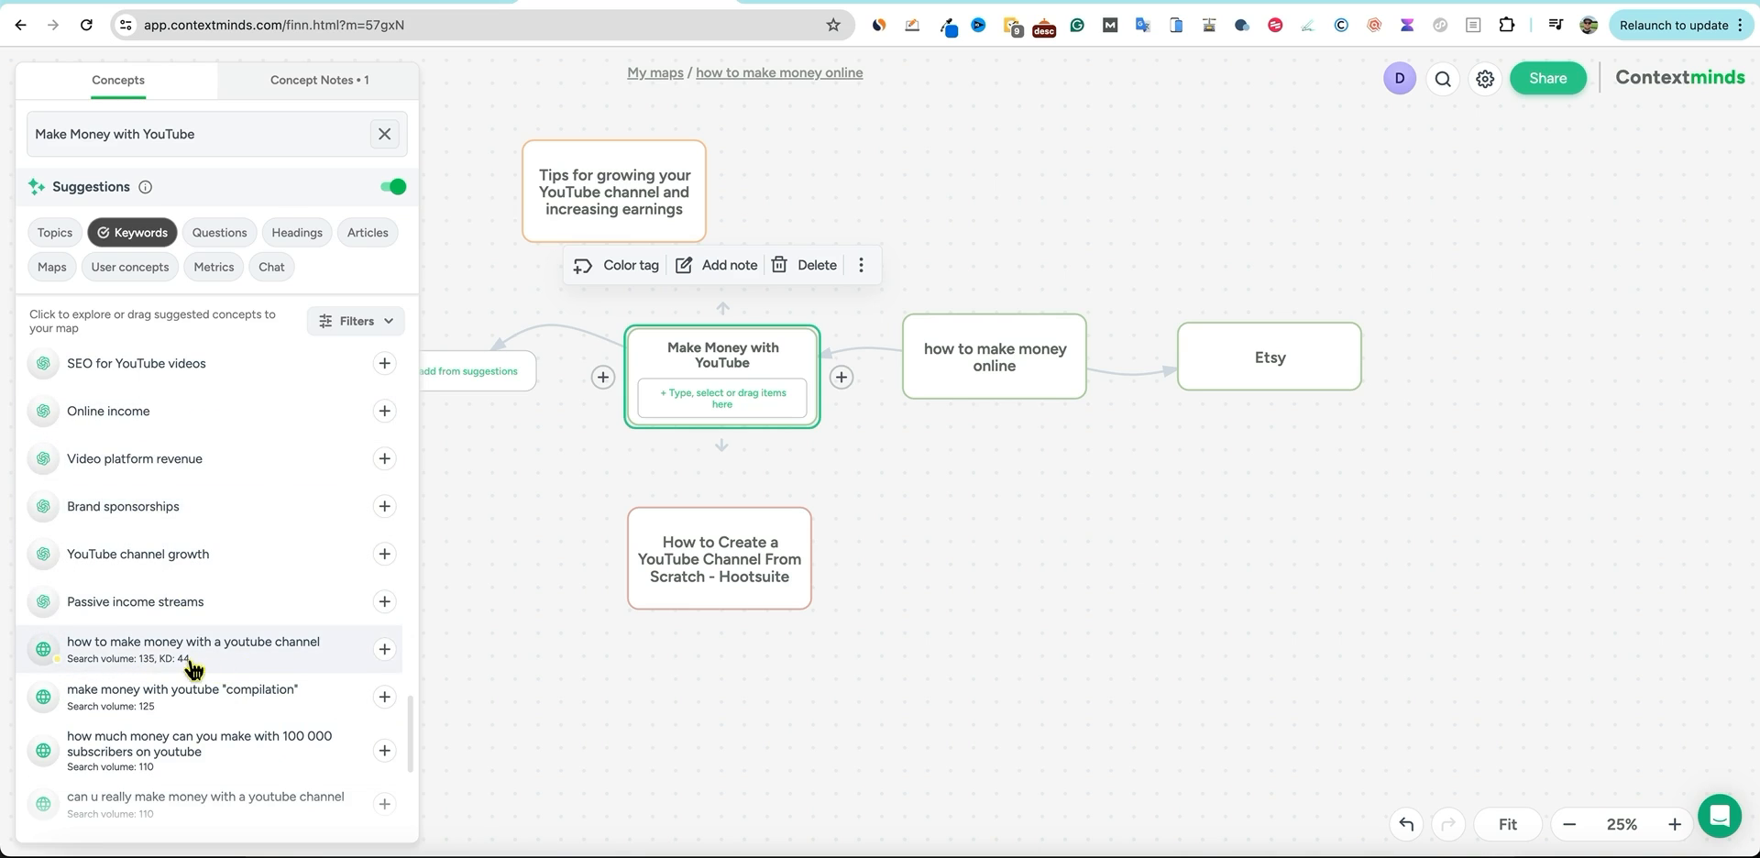
scroll(188, 664, up, 20)
Show the question suggestions and open the details of "how to make money with youtube" to examine its keyword metrics and related articles.
click(222, 232)
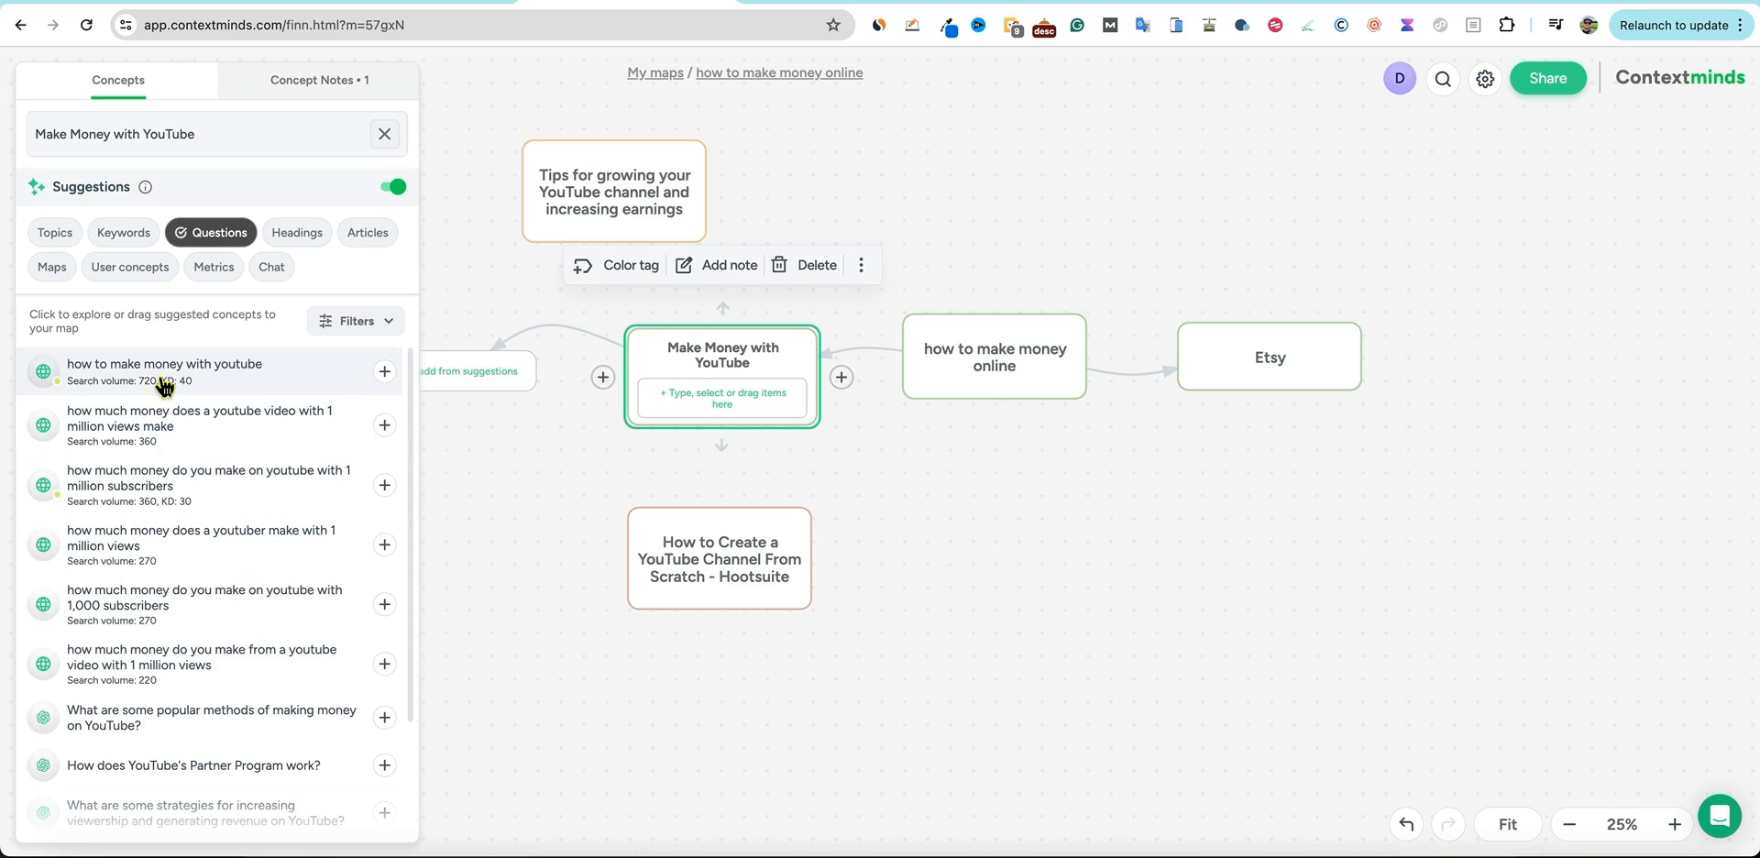
click(384, 374)
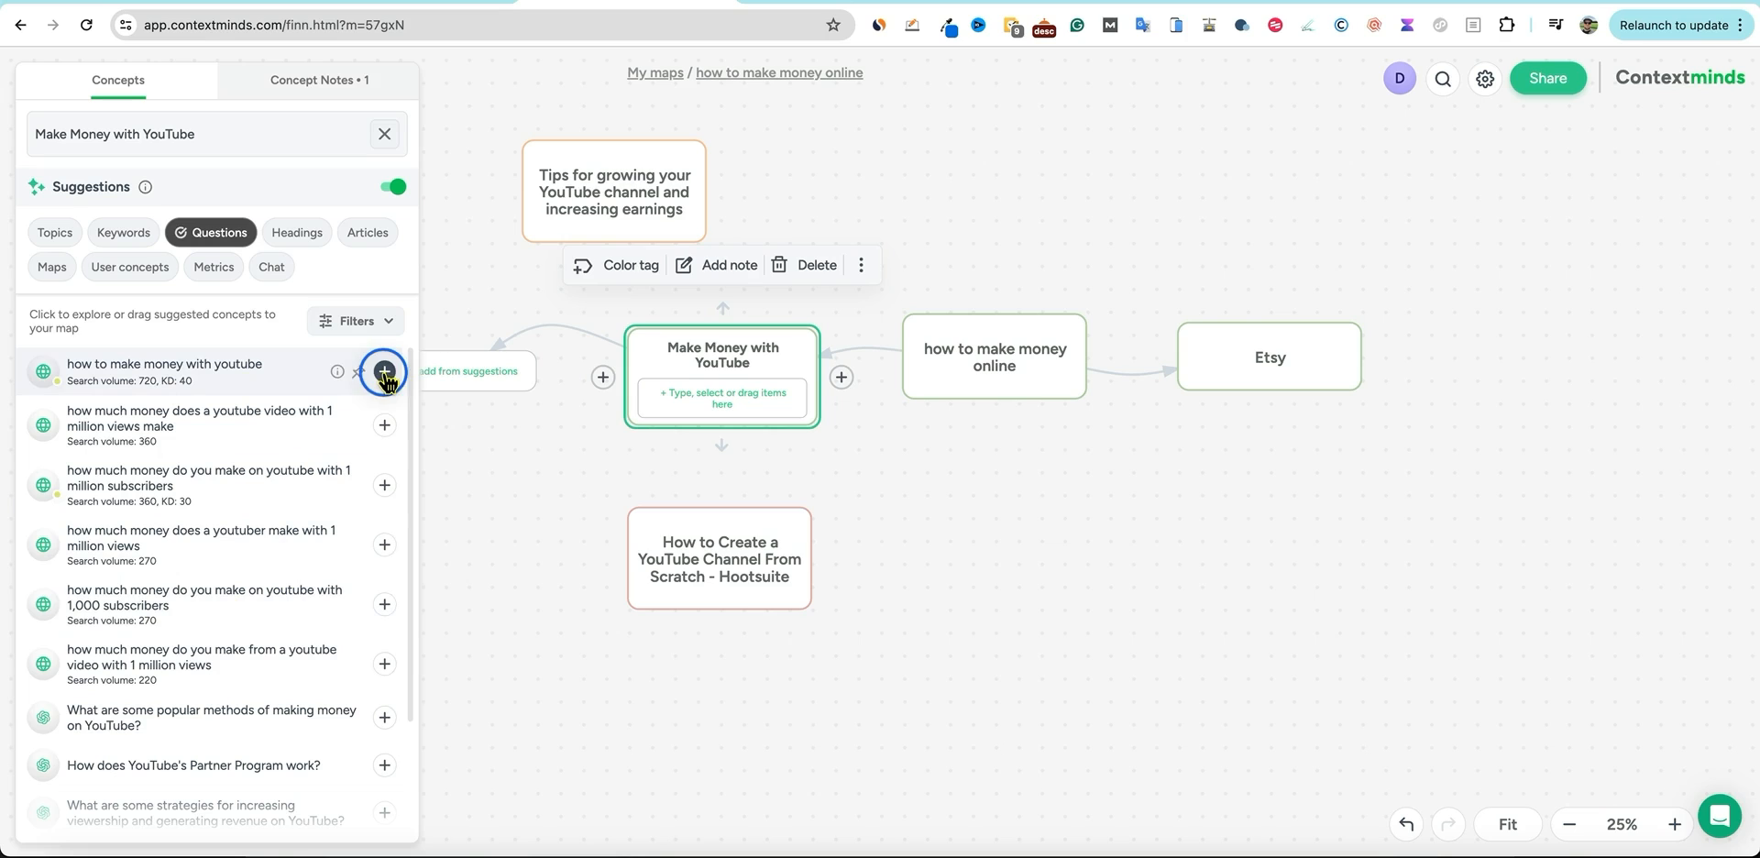
click(337, 374)
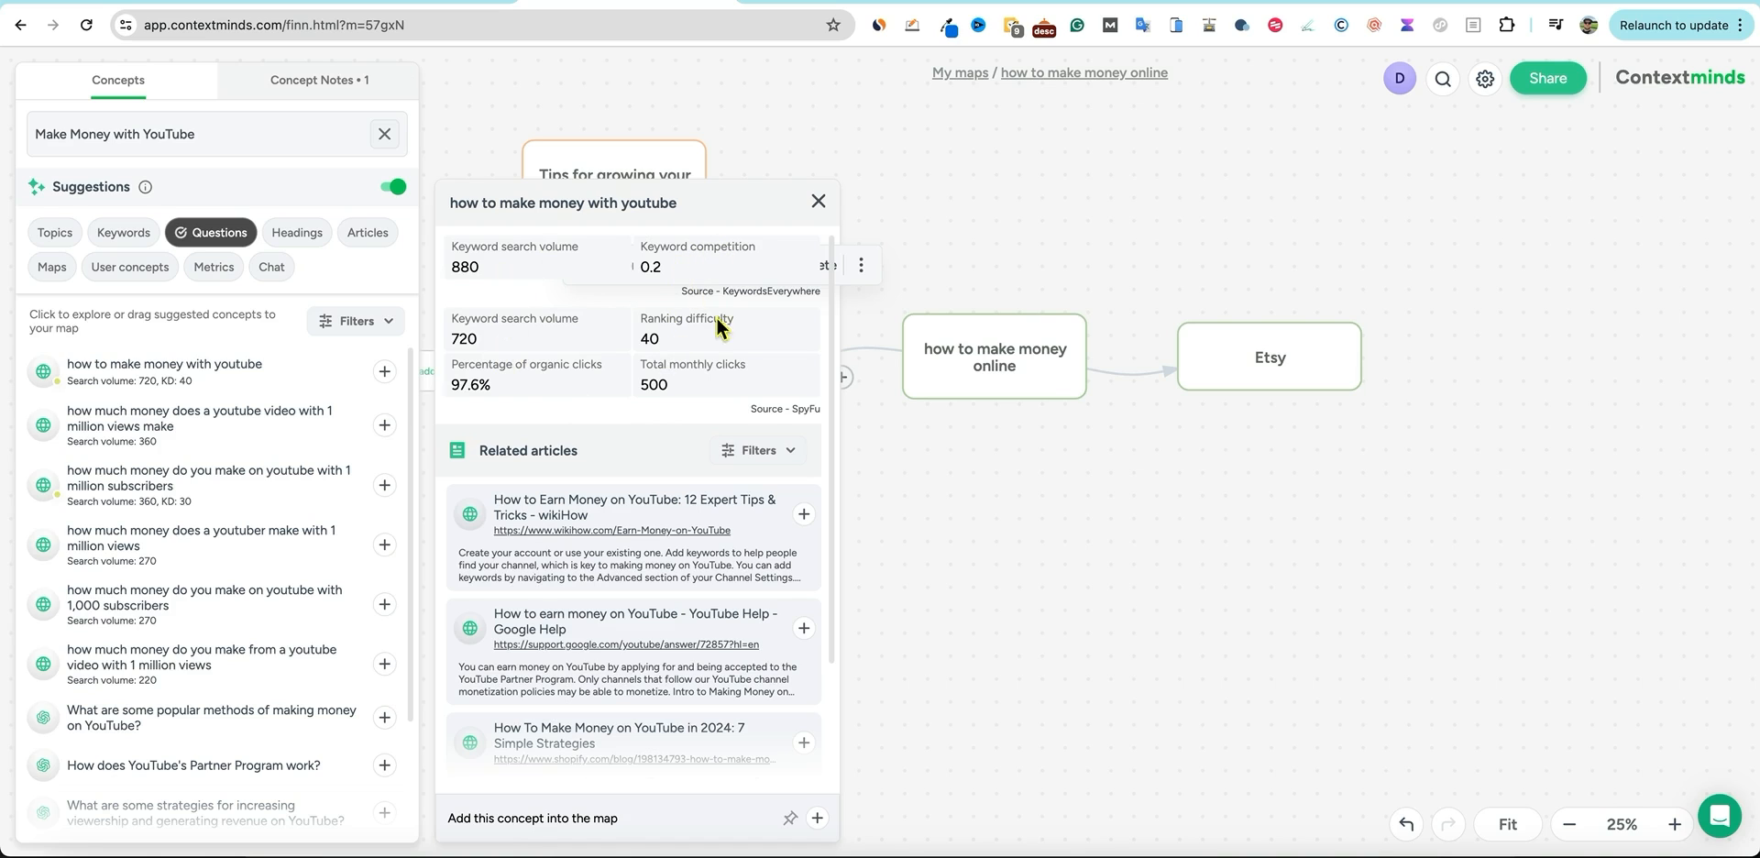
scroll(595, 513, down, 1)
mouse_move(790, 504)
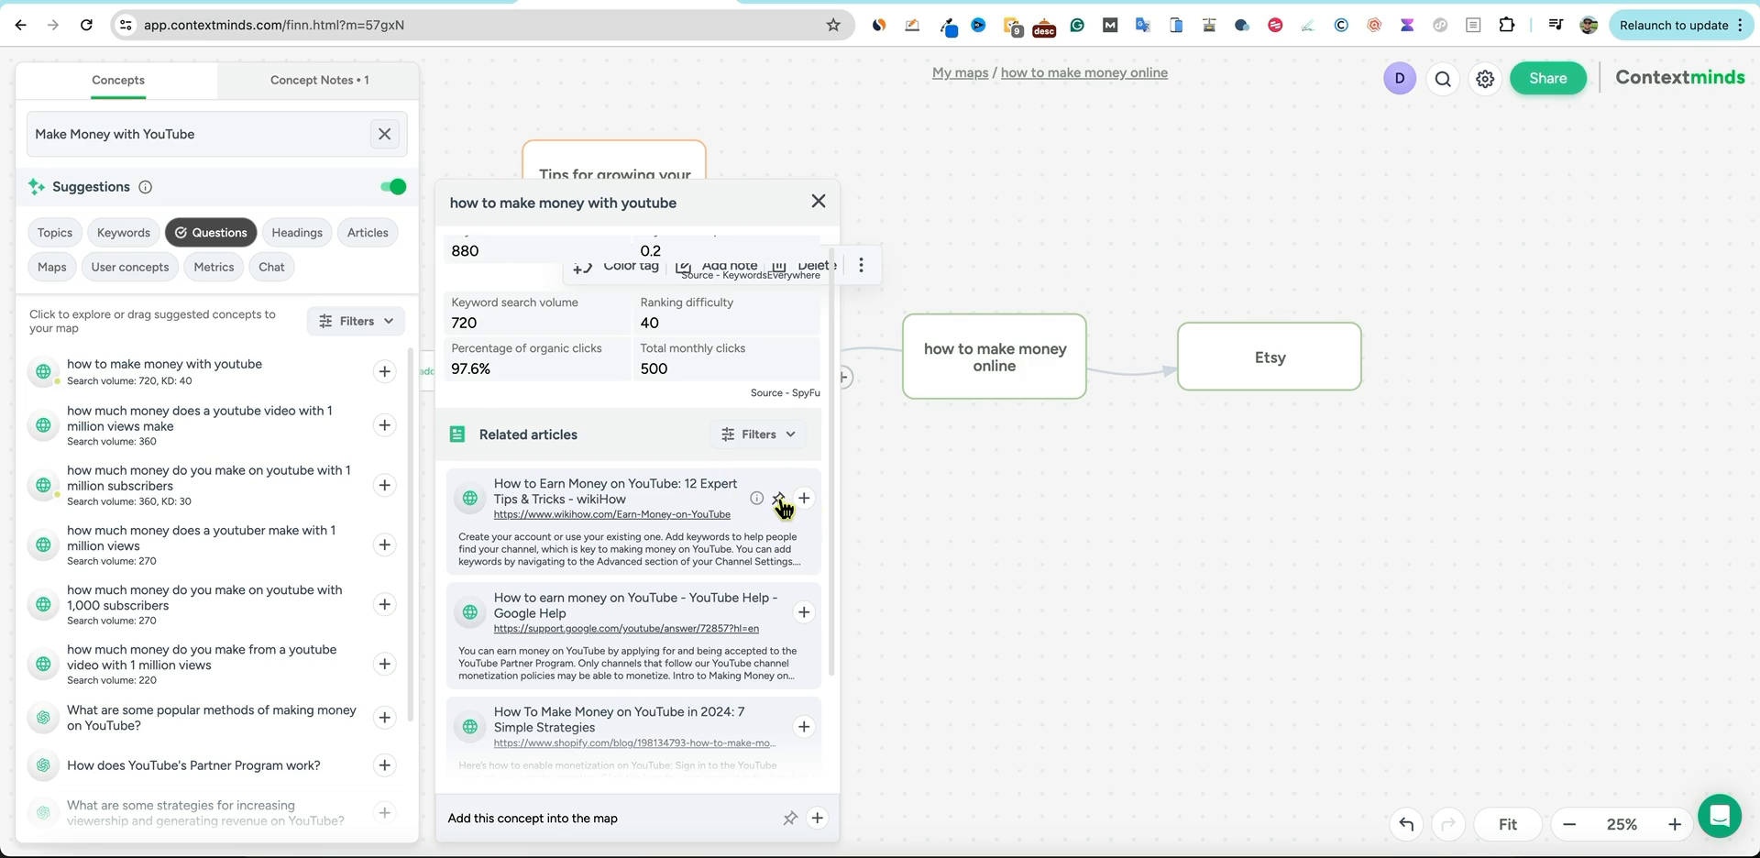
Pin the wikiHow article "How to Earn Money on YouTube: 12 Expert Tips & Tricks" and review the map's pinned notes.
click(779, 500)
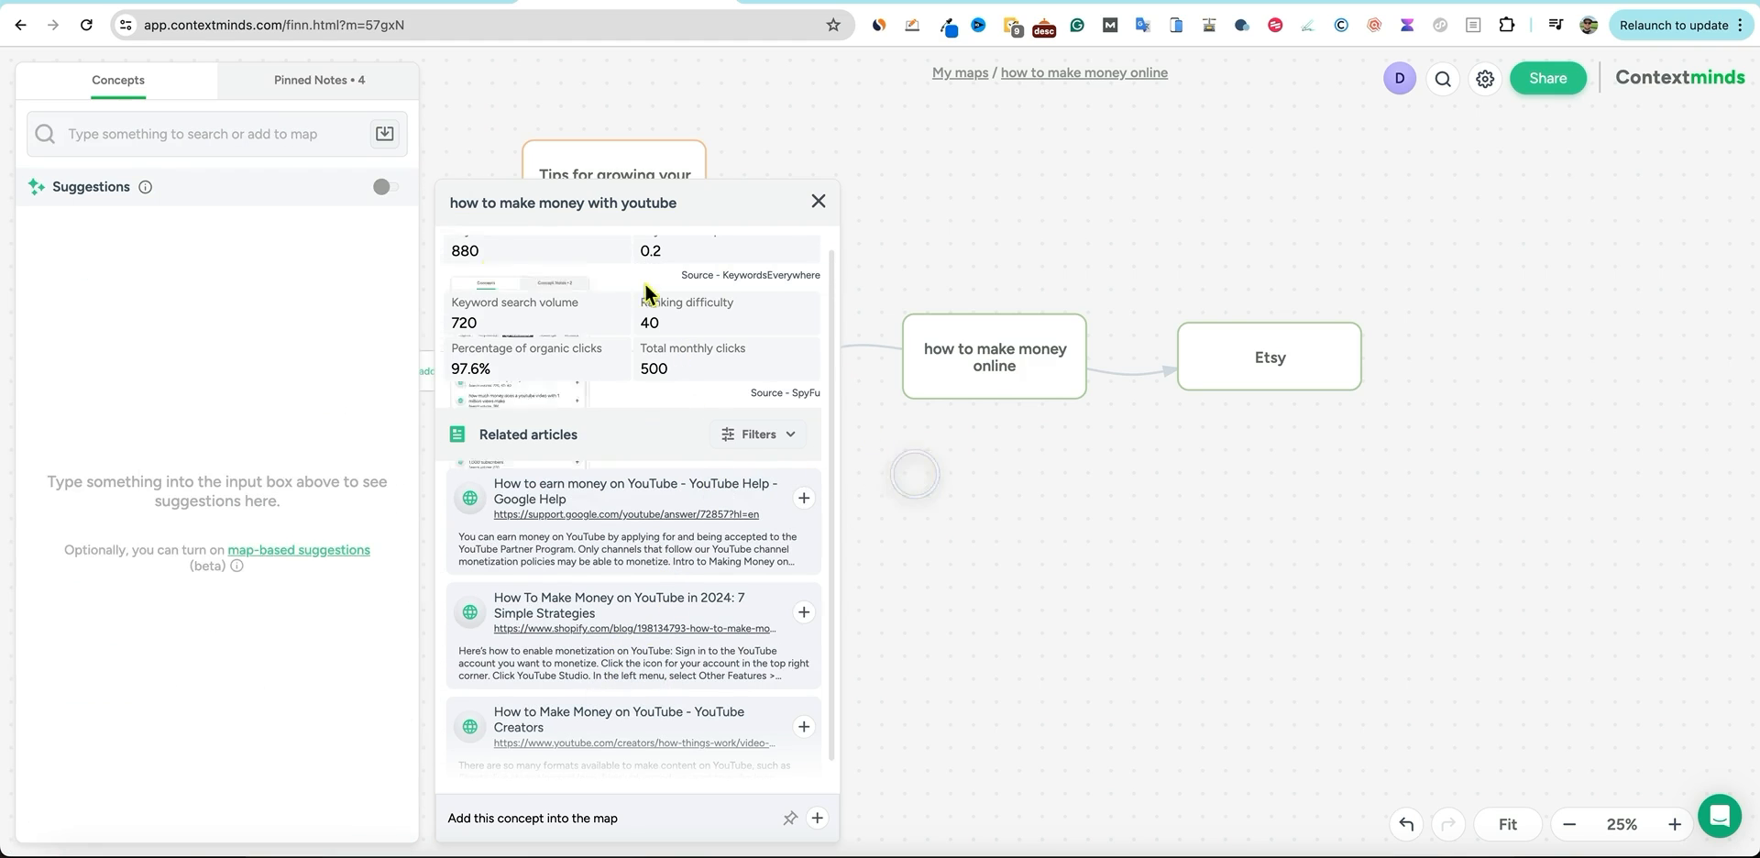
click(323, 80)
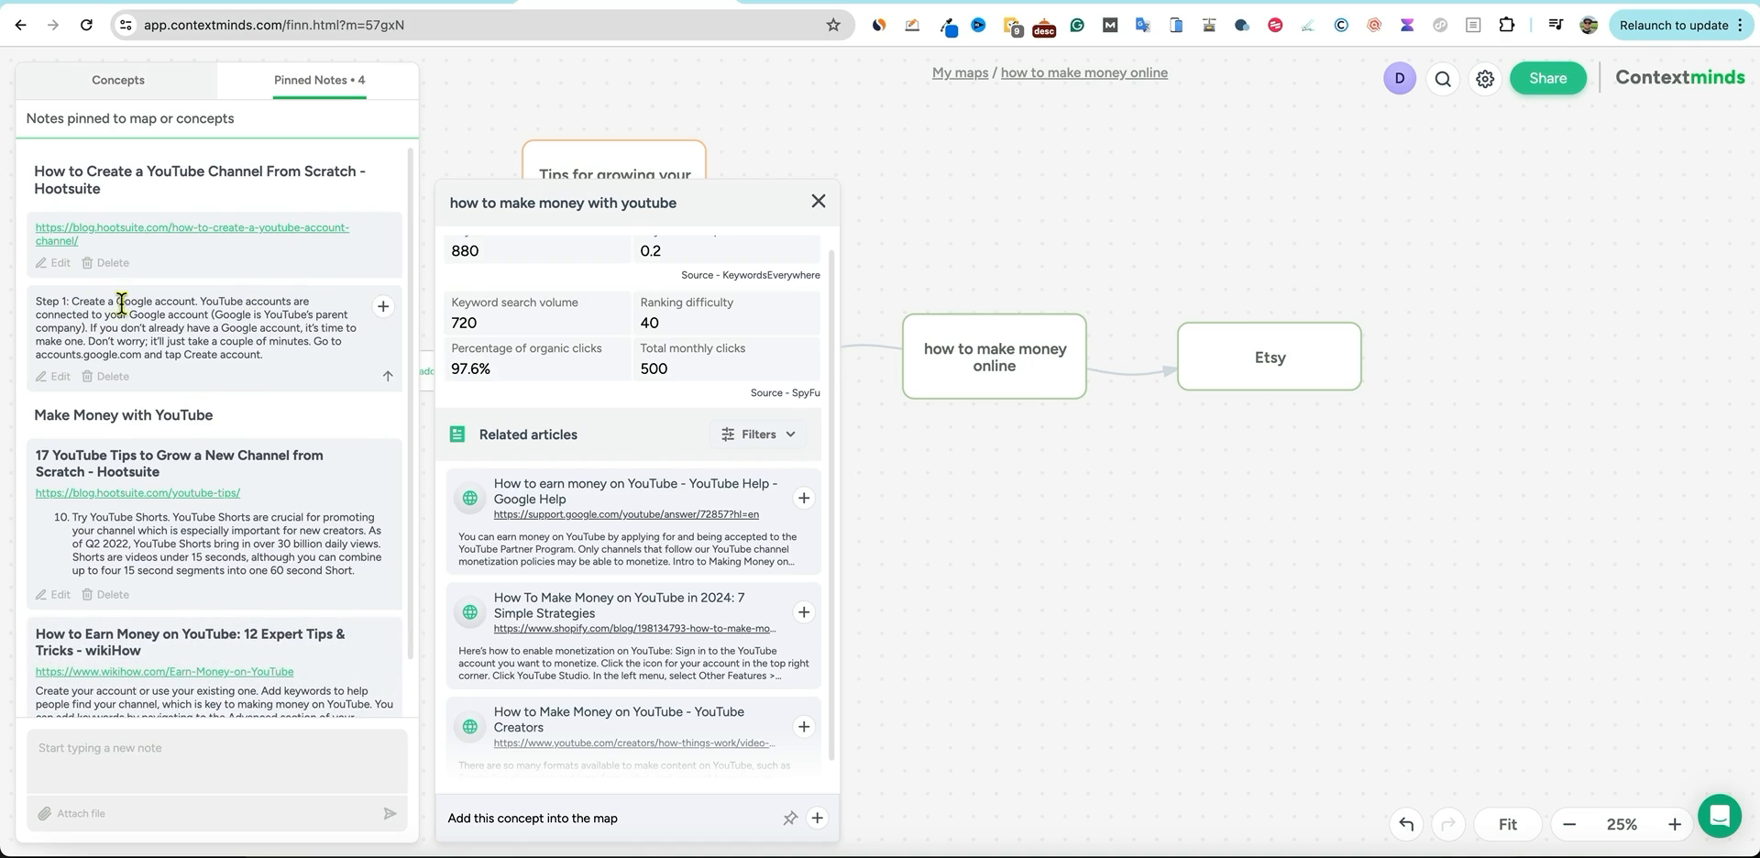
drag(259, 354, 40, 303)
drag(220, 557, 81, 519)
scroll(249, 632, down, 2)
scroll(270, 394, up, 2)
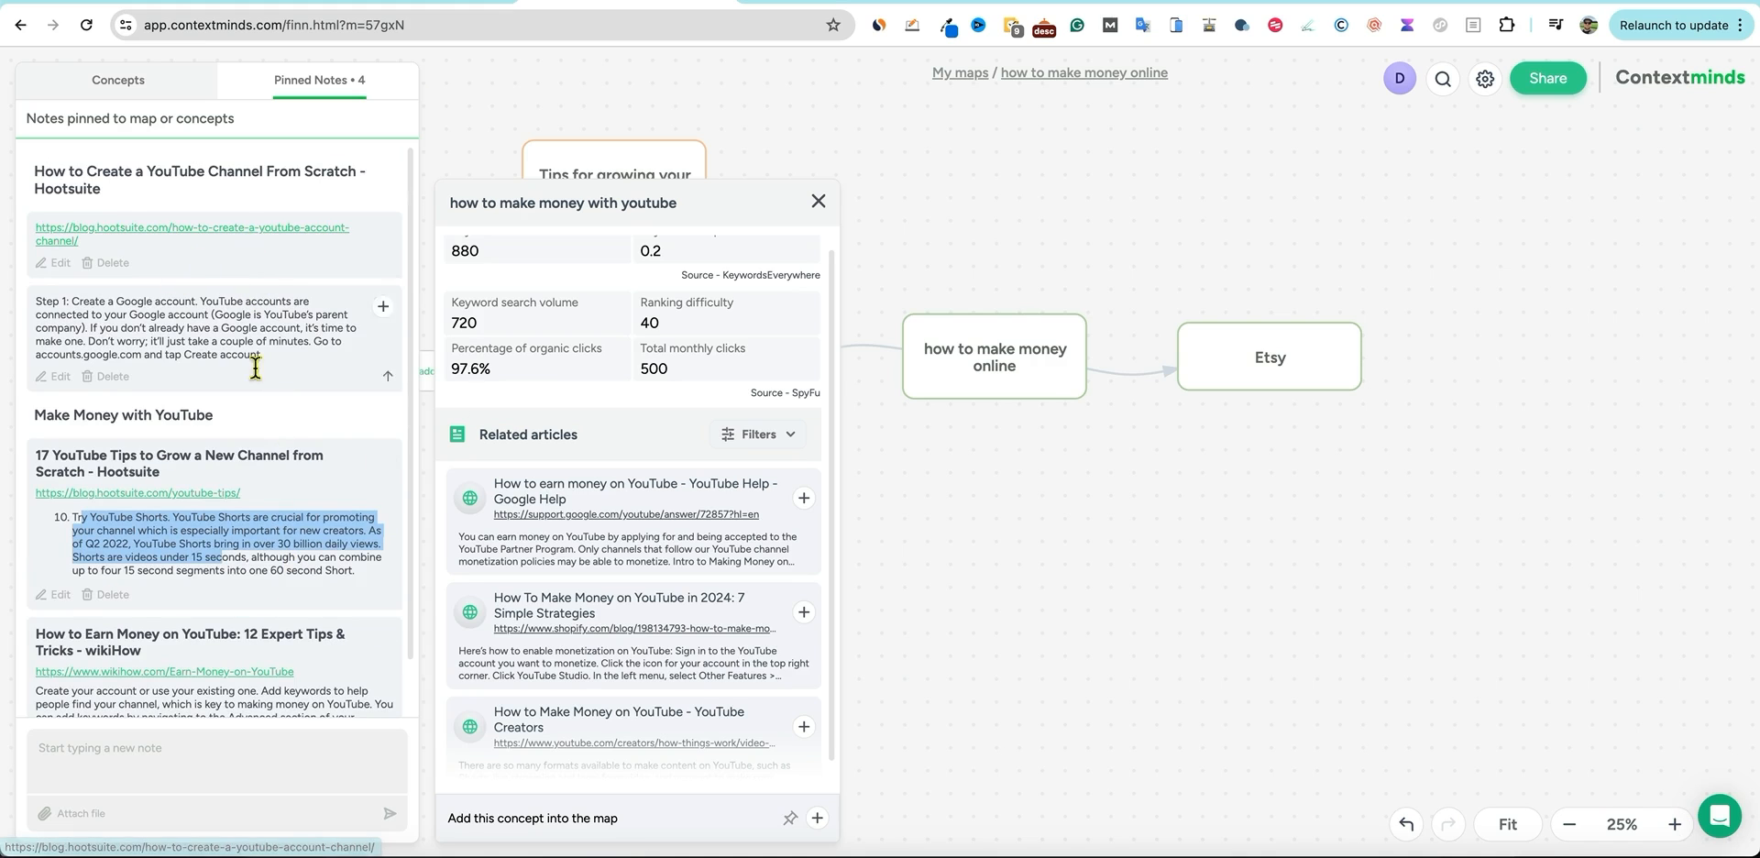
click(818, 200)
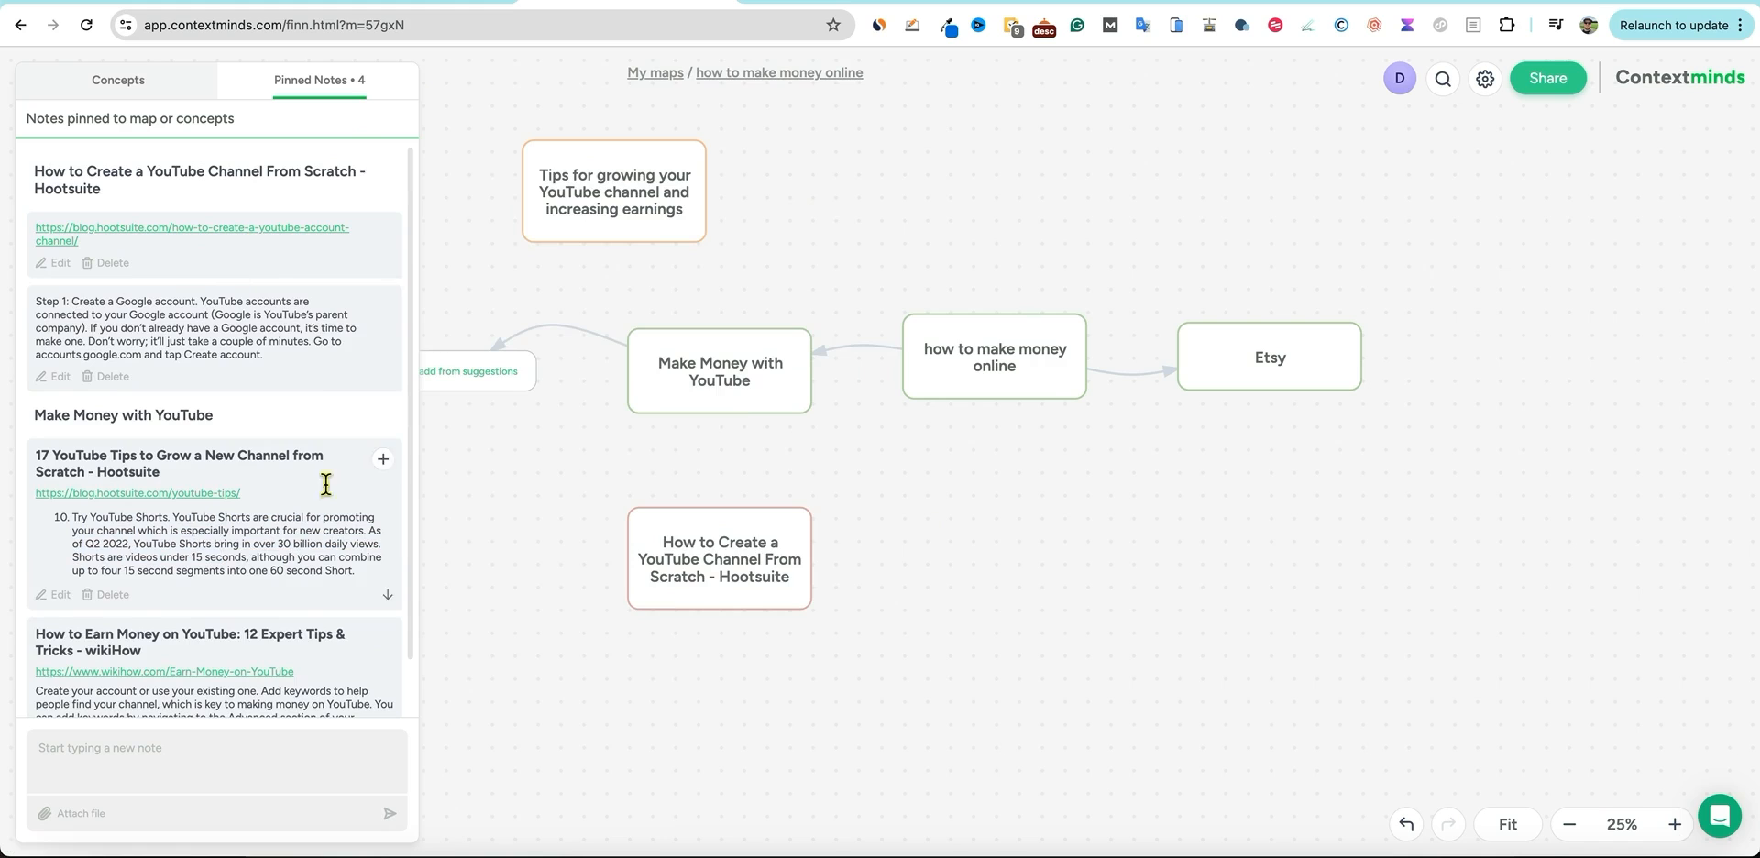
Return to the concepts view and select the "Make Money with YouTube" concept on the map.
click(121, 84)
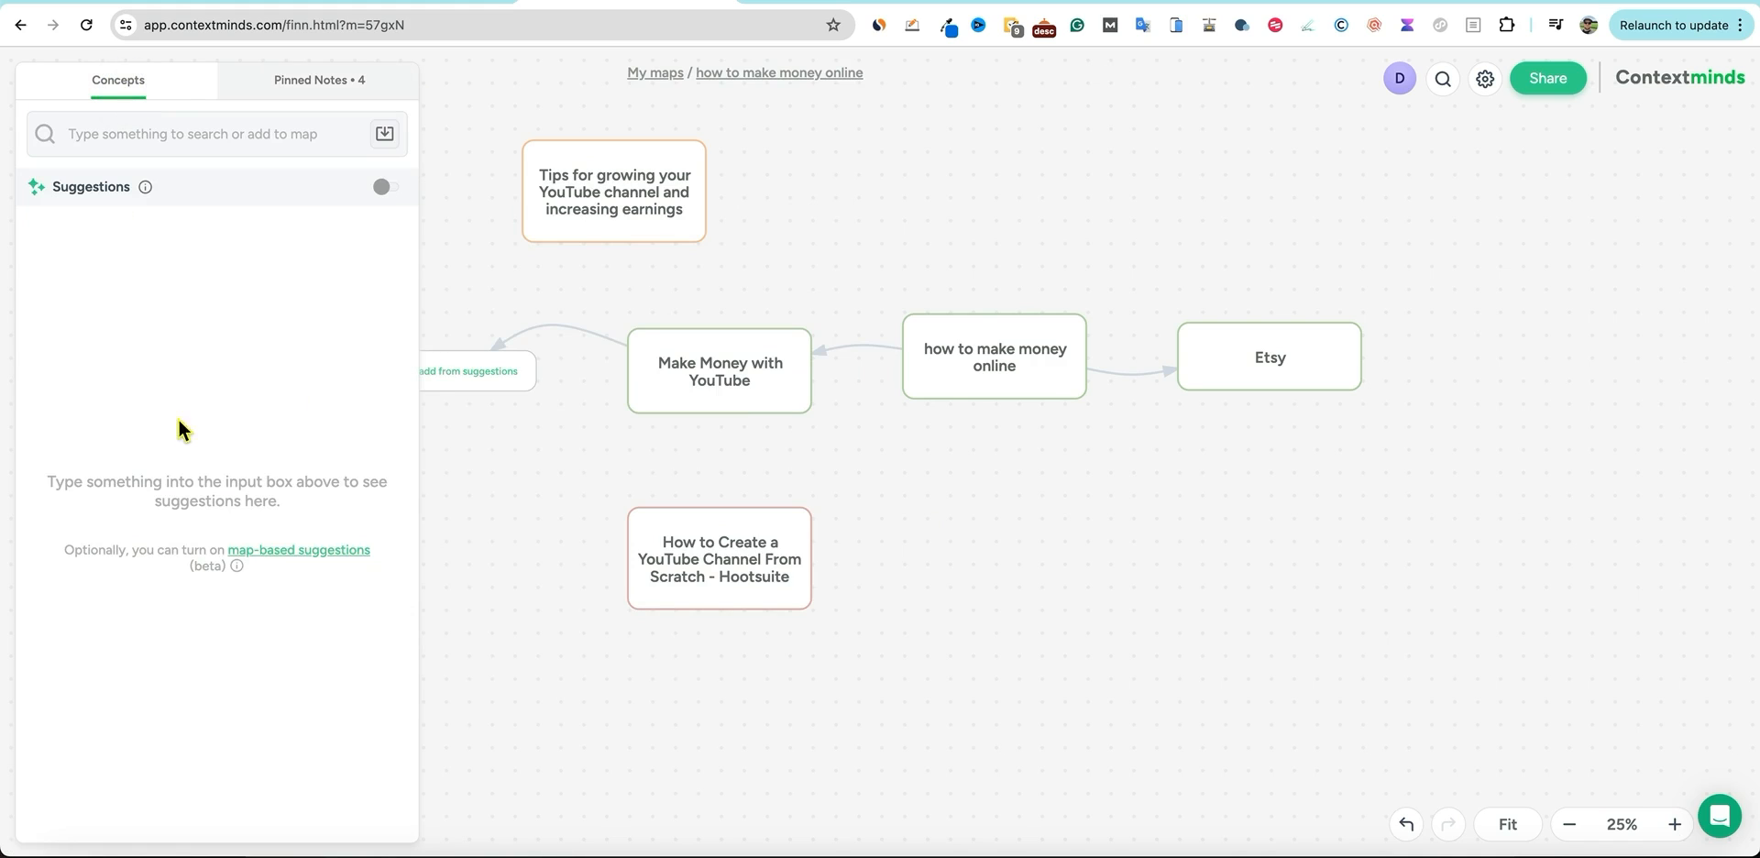
click(812, 188)
drag(551, 491, 581, 463)
click(640, 342)
click(718, 259)
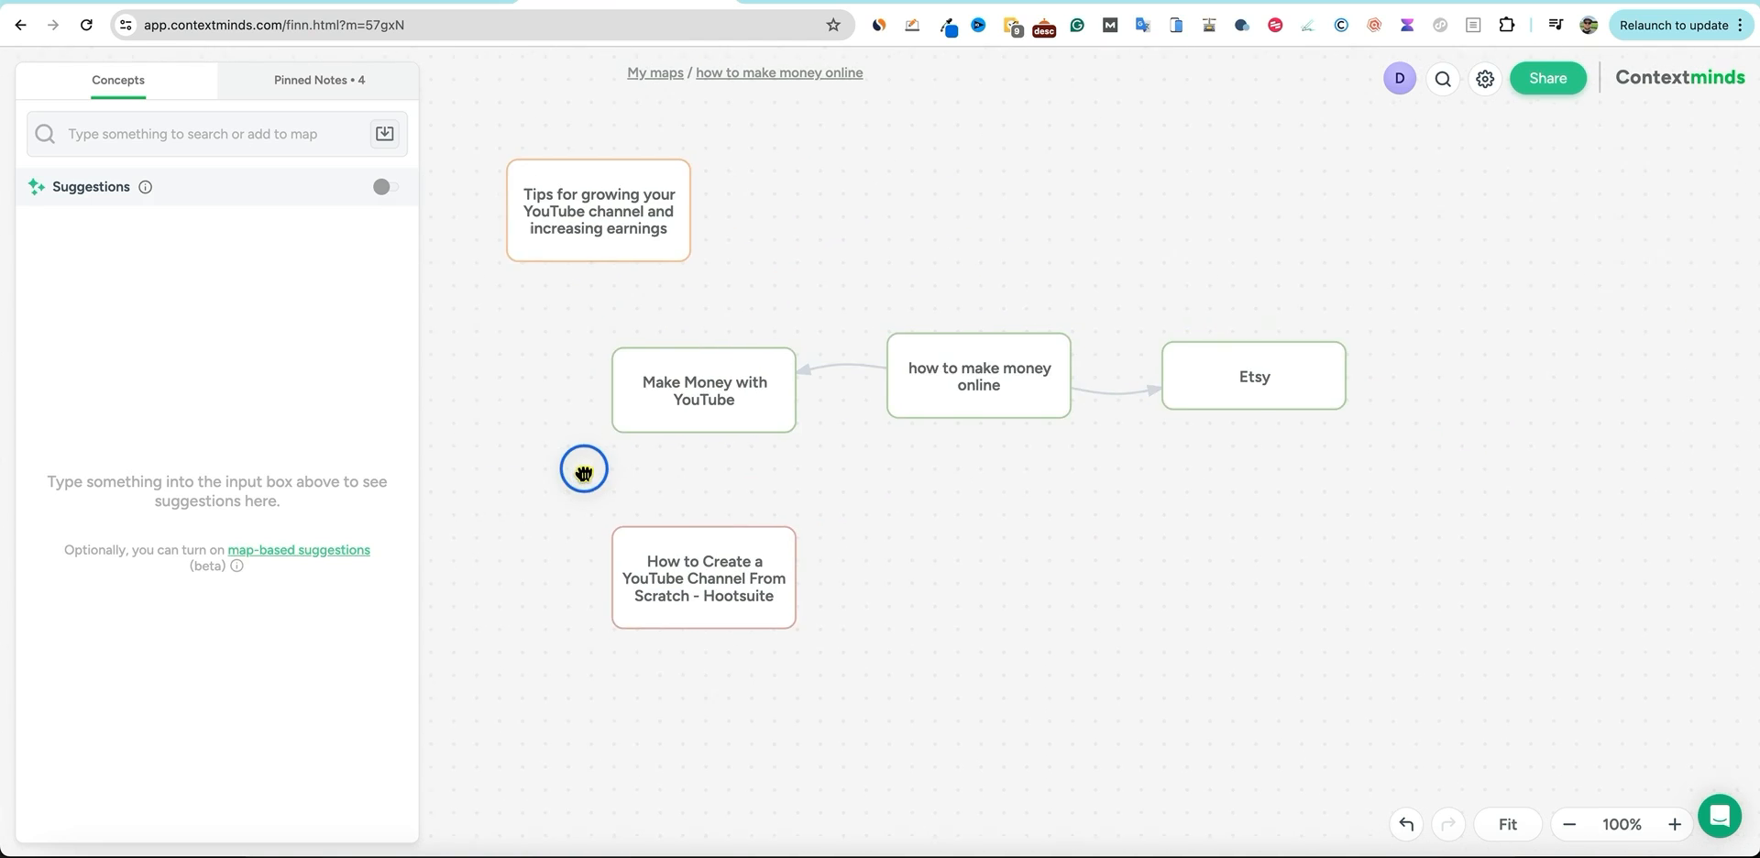
drag(1036, 557, 1080, 492)
click(790, 436)
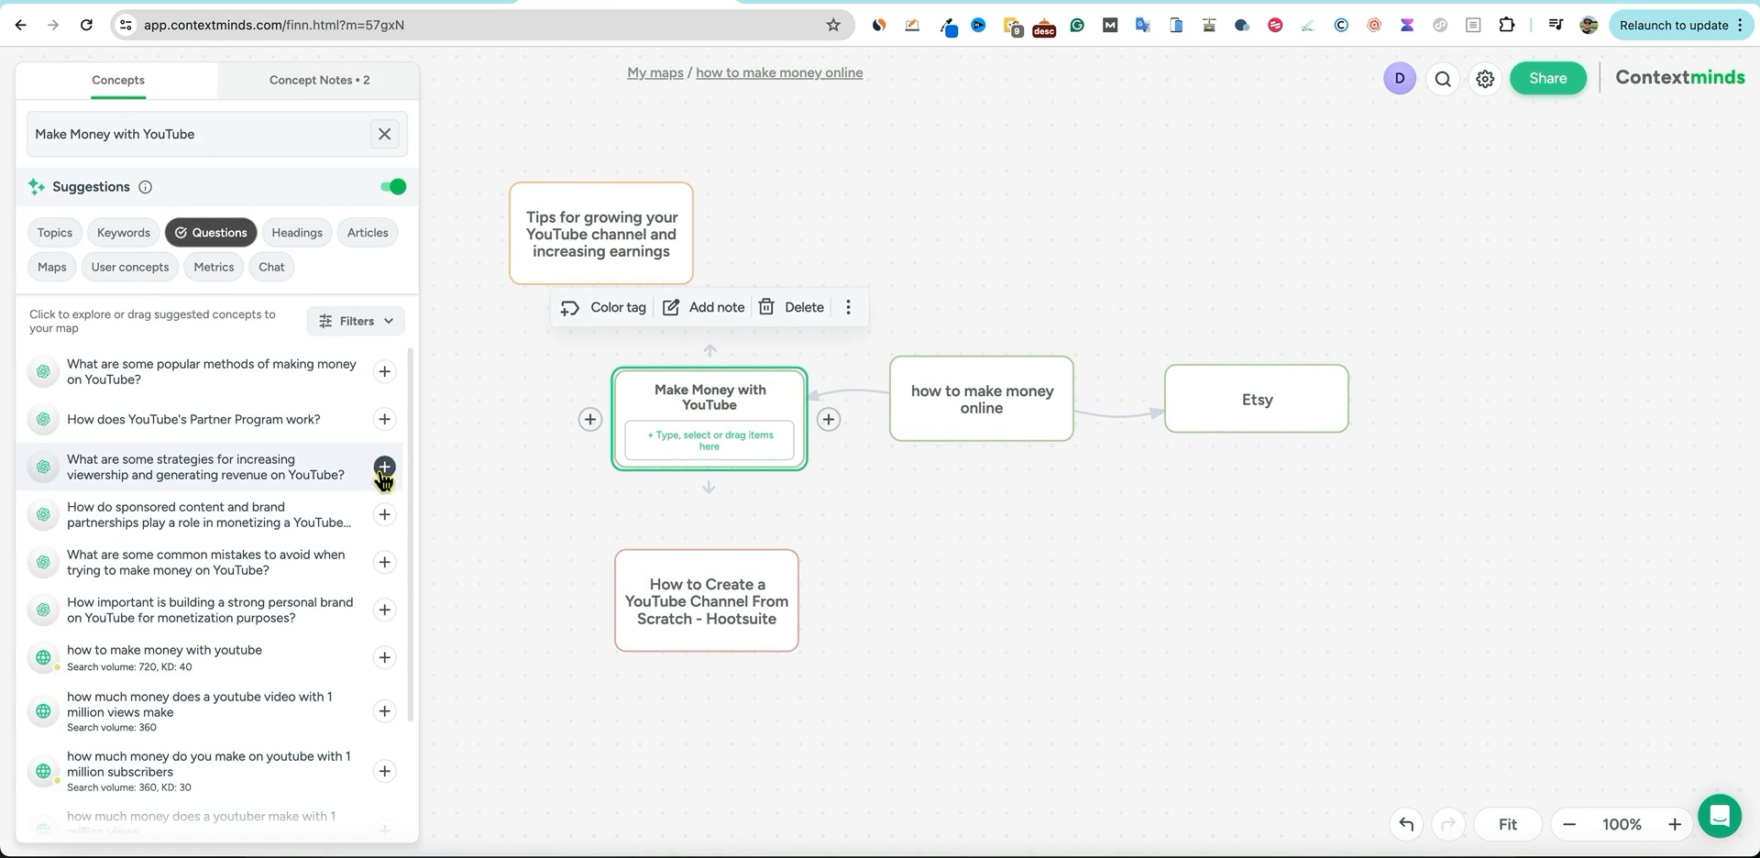
Look through the heading suggestions for "Make Money with YouTube" and check which heading sources can be filtered.
click(291, 232)
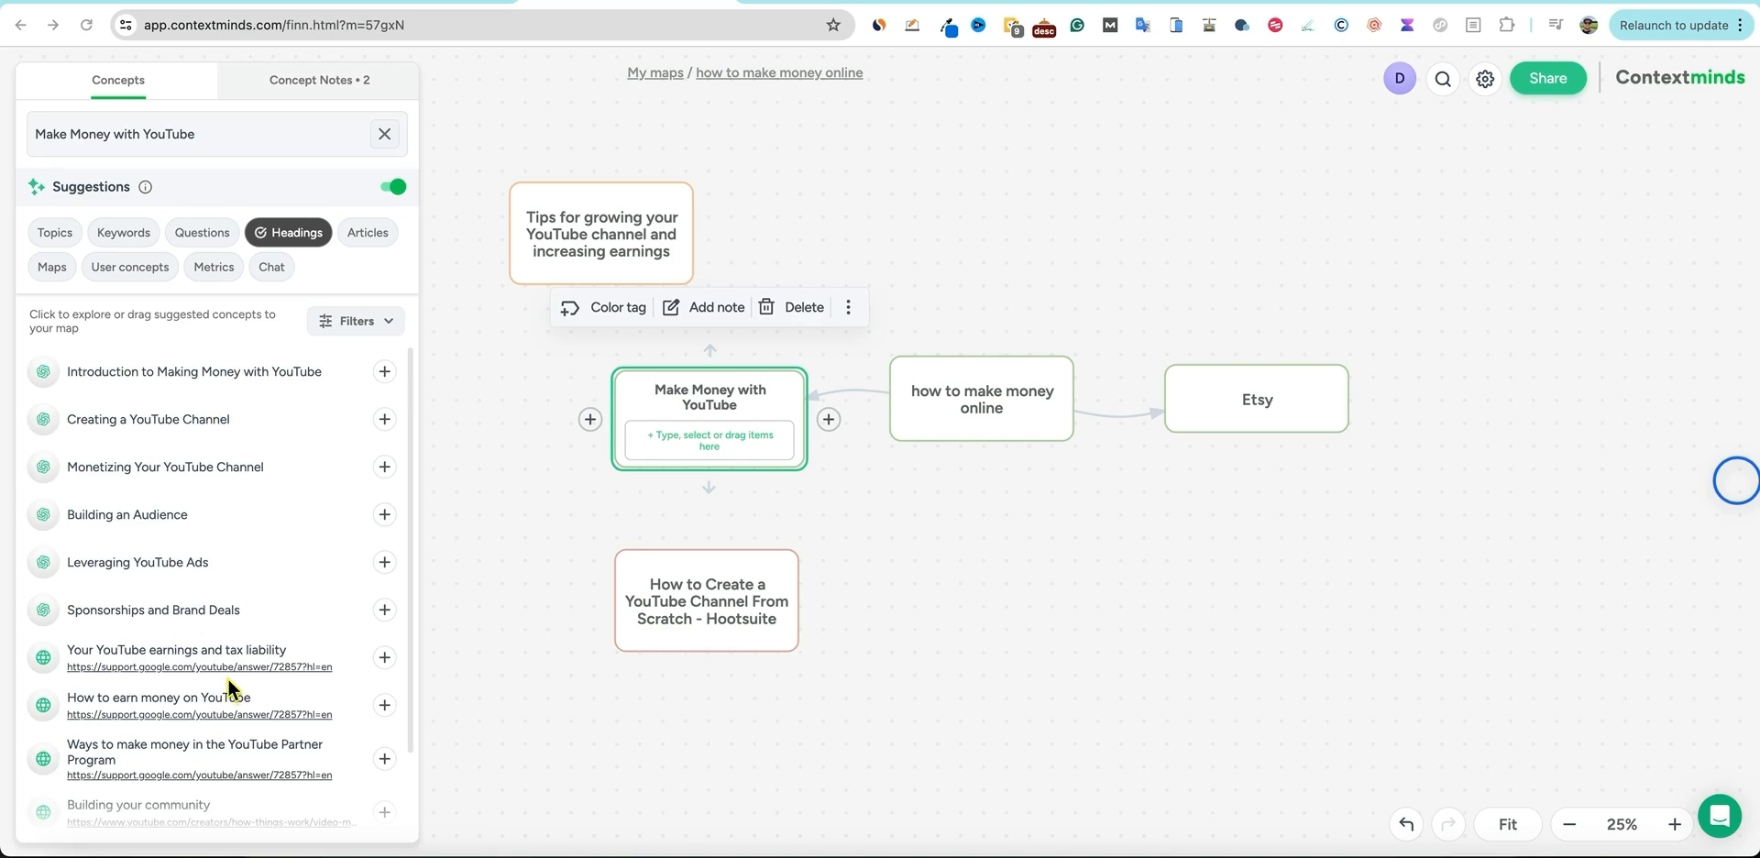
scroll(227, 678, down, 2)
scroll(229, 679, down, 12)
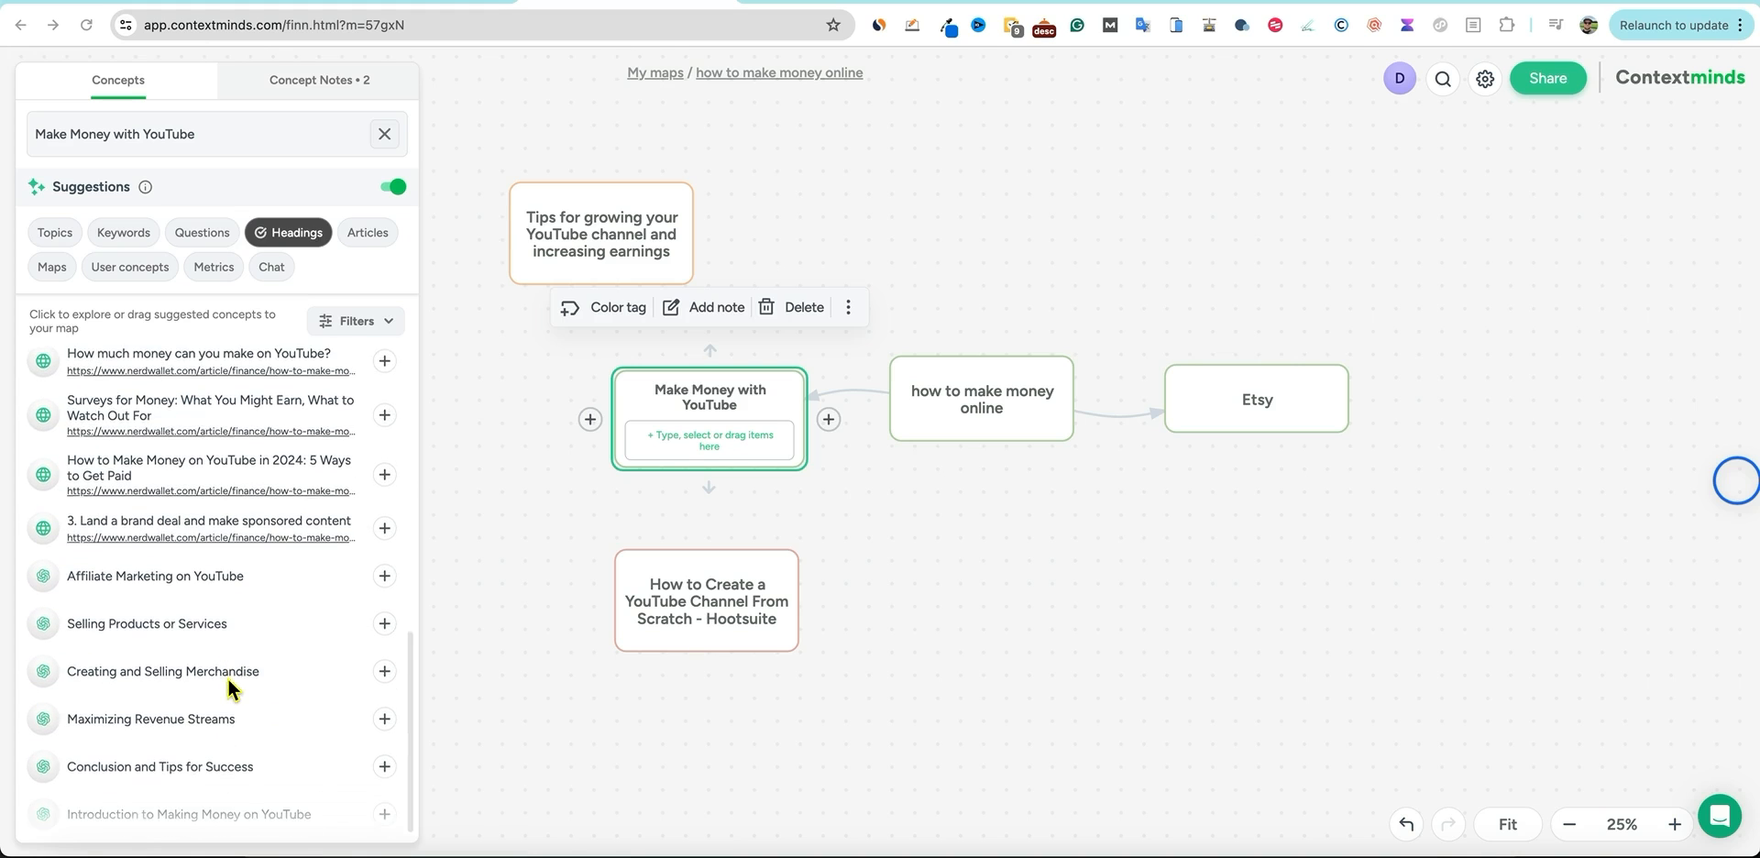
scroll(240, 702, up, 10)
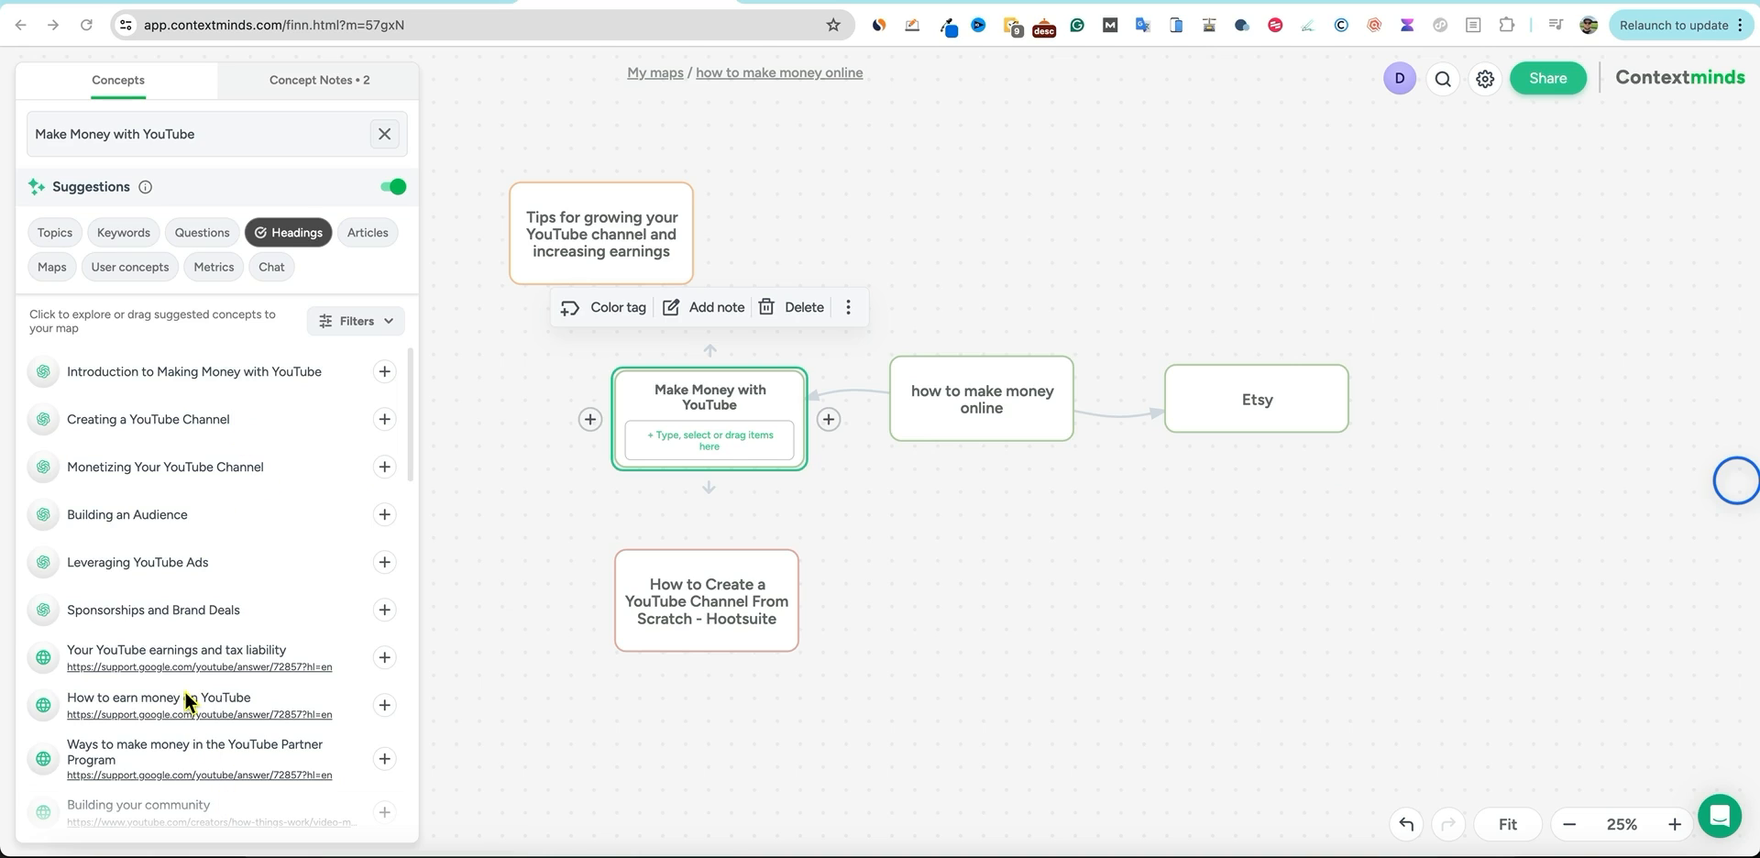
click(384, 322)
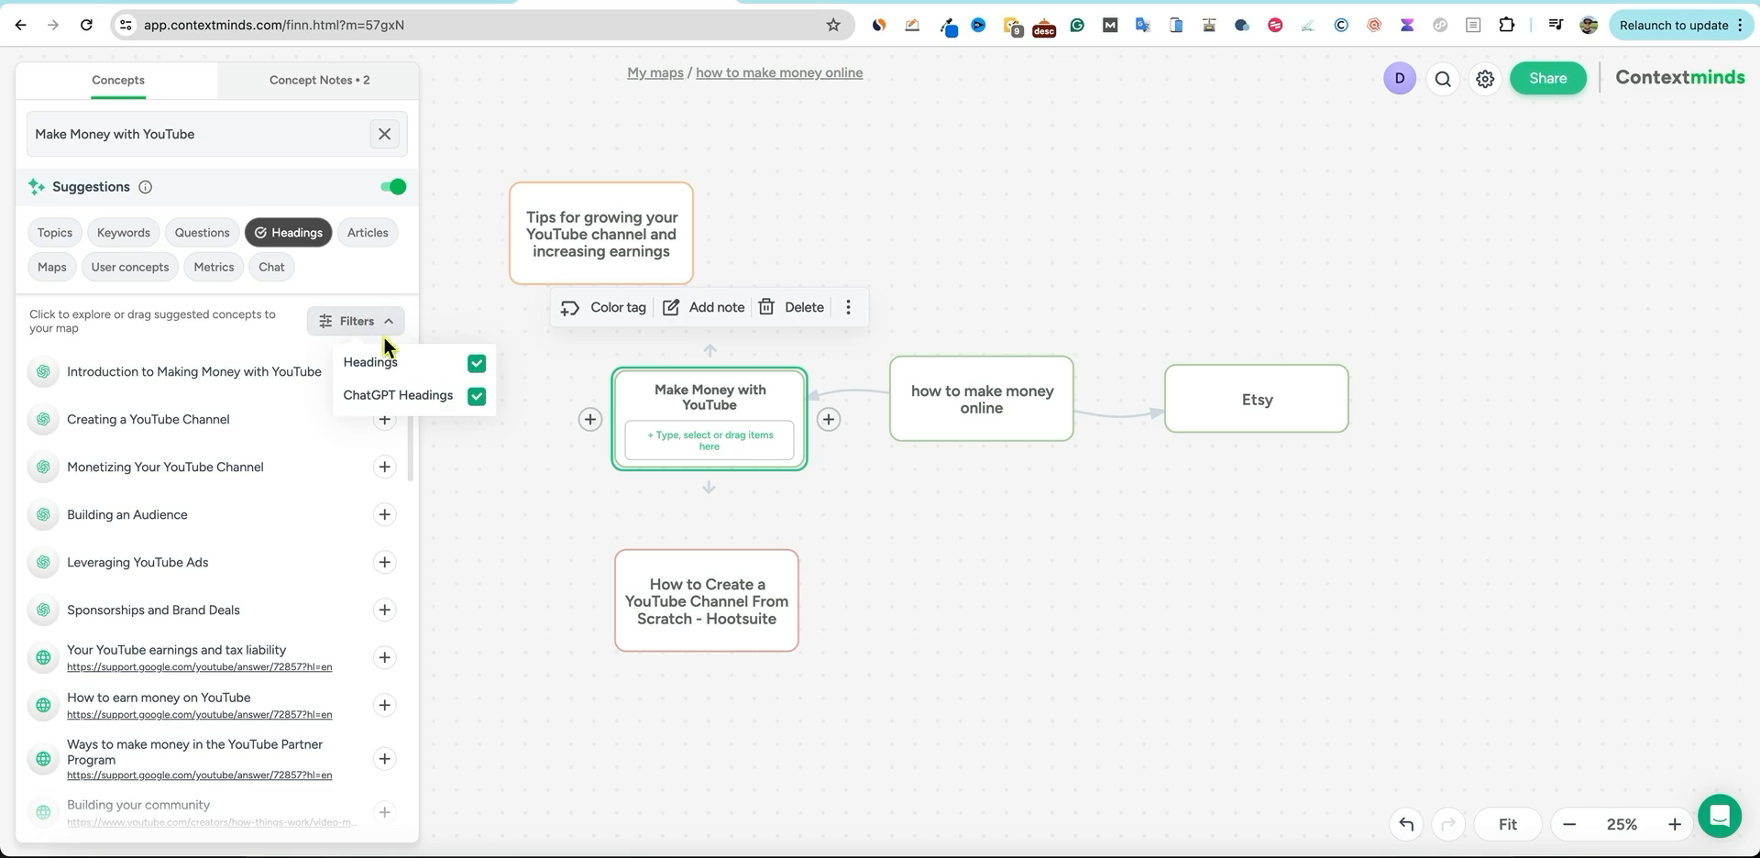
click(381, 294)
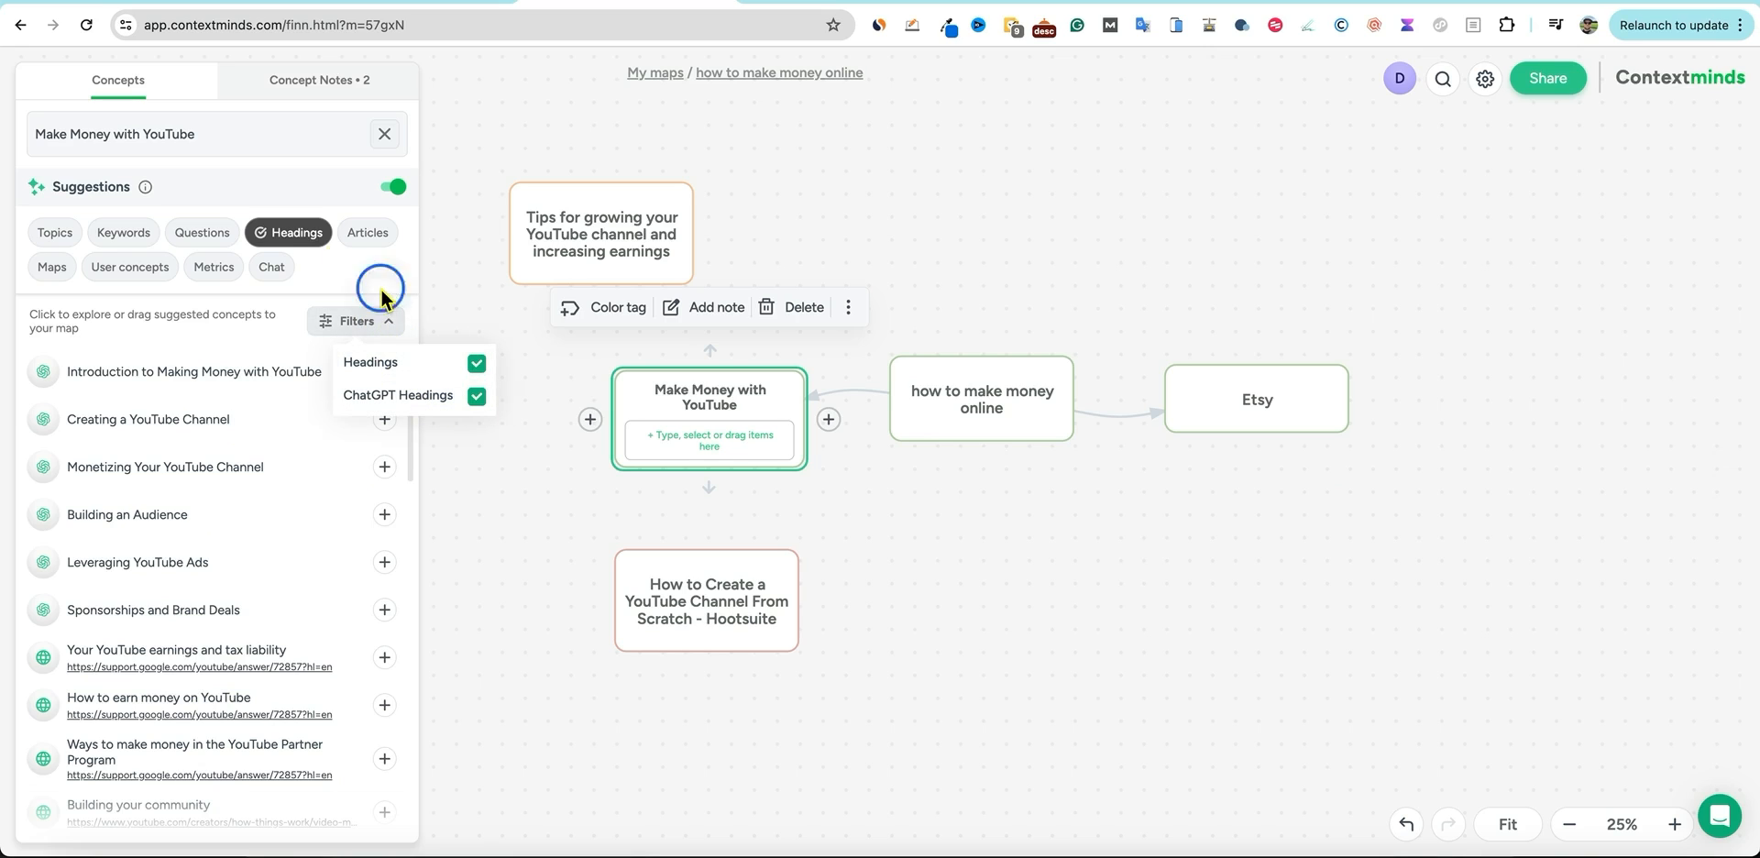
Browse the article suggestions for "Make Money with YouTube", reading their titles, source links and summaries.
click(365, 235)
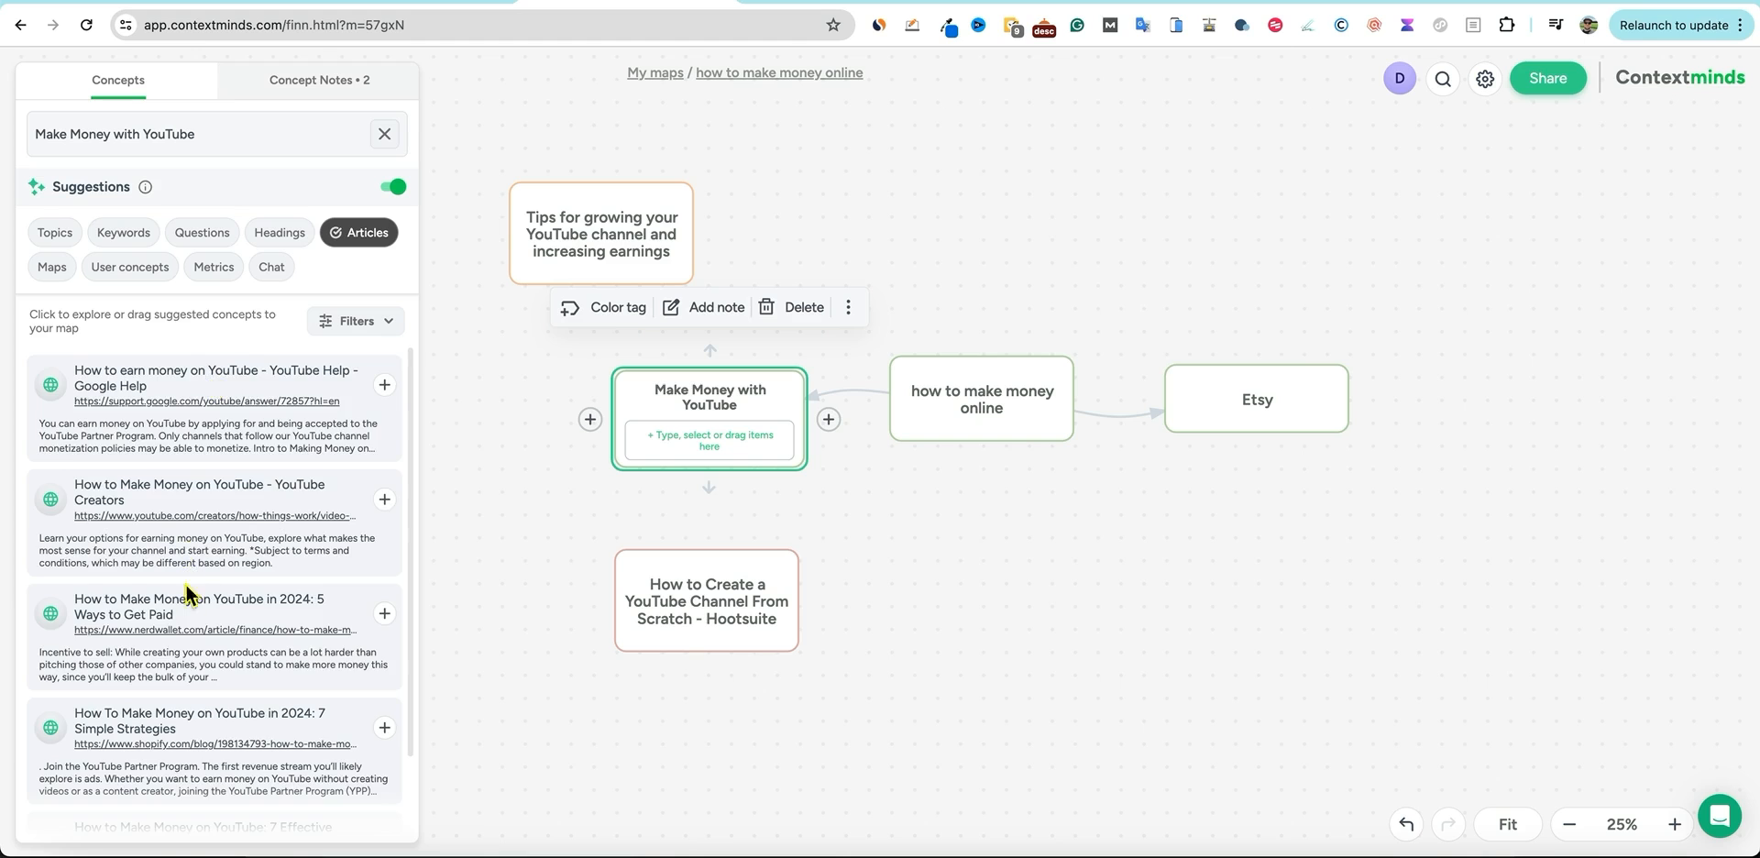
scroll(188, 594, down, 10)
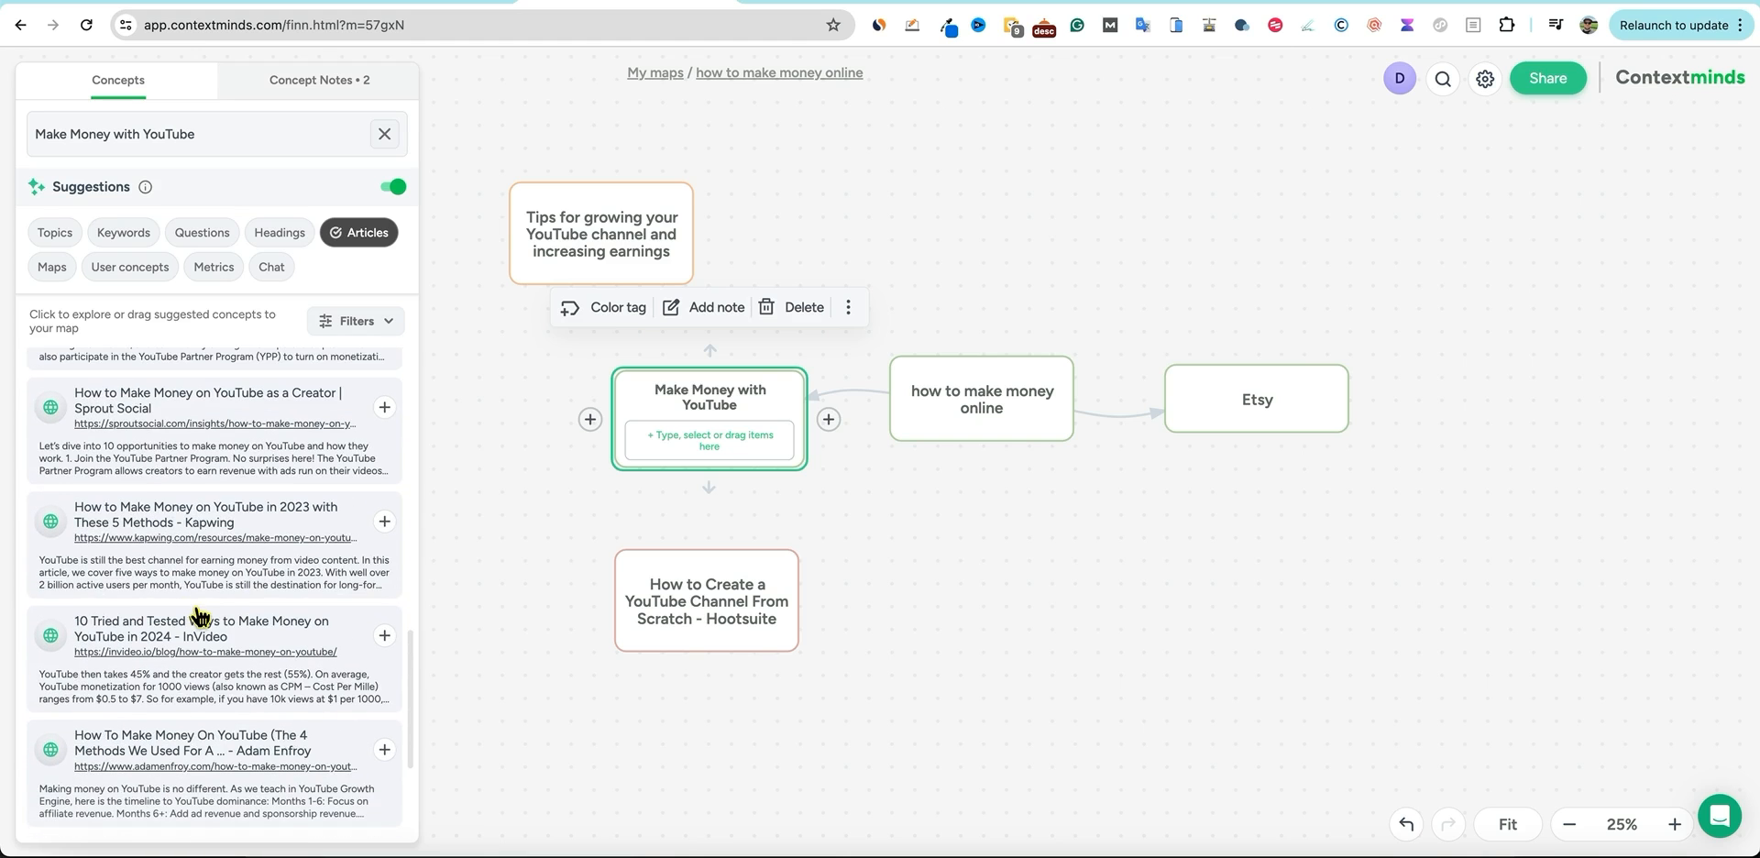
scroll(202, 610, up, 10)
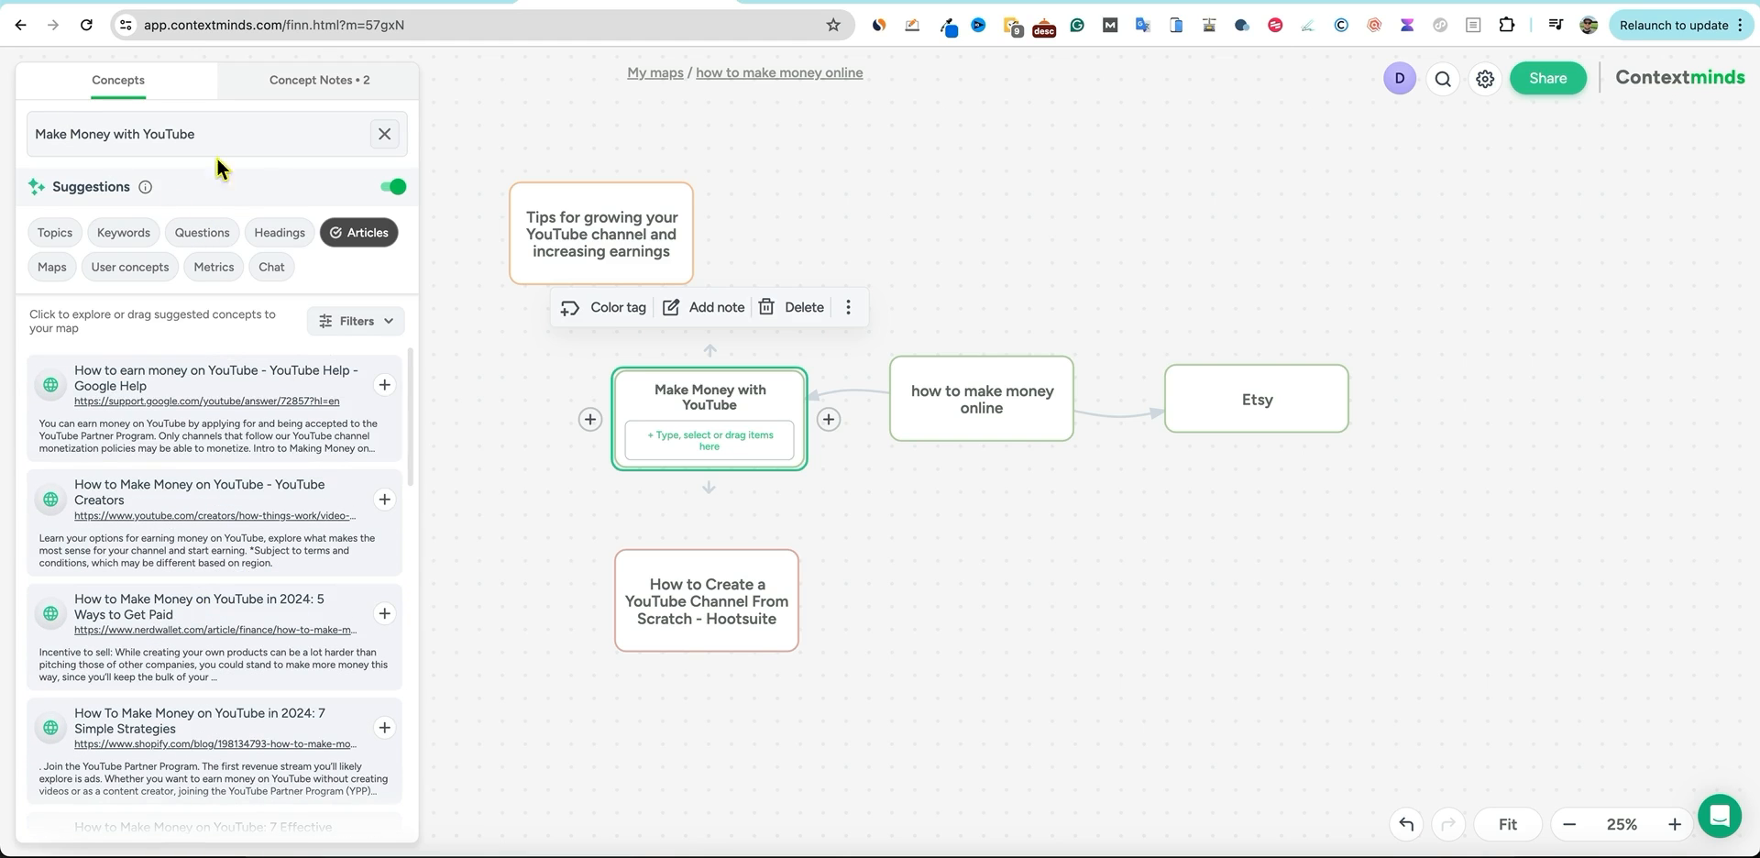
scroll(206, 420, down, 10)
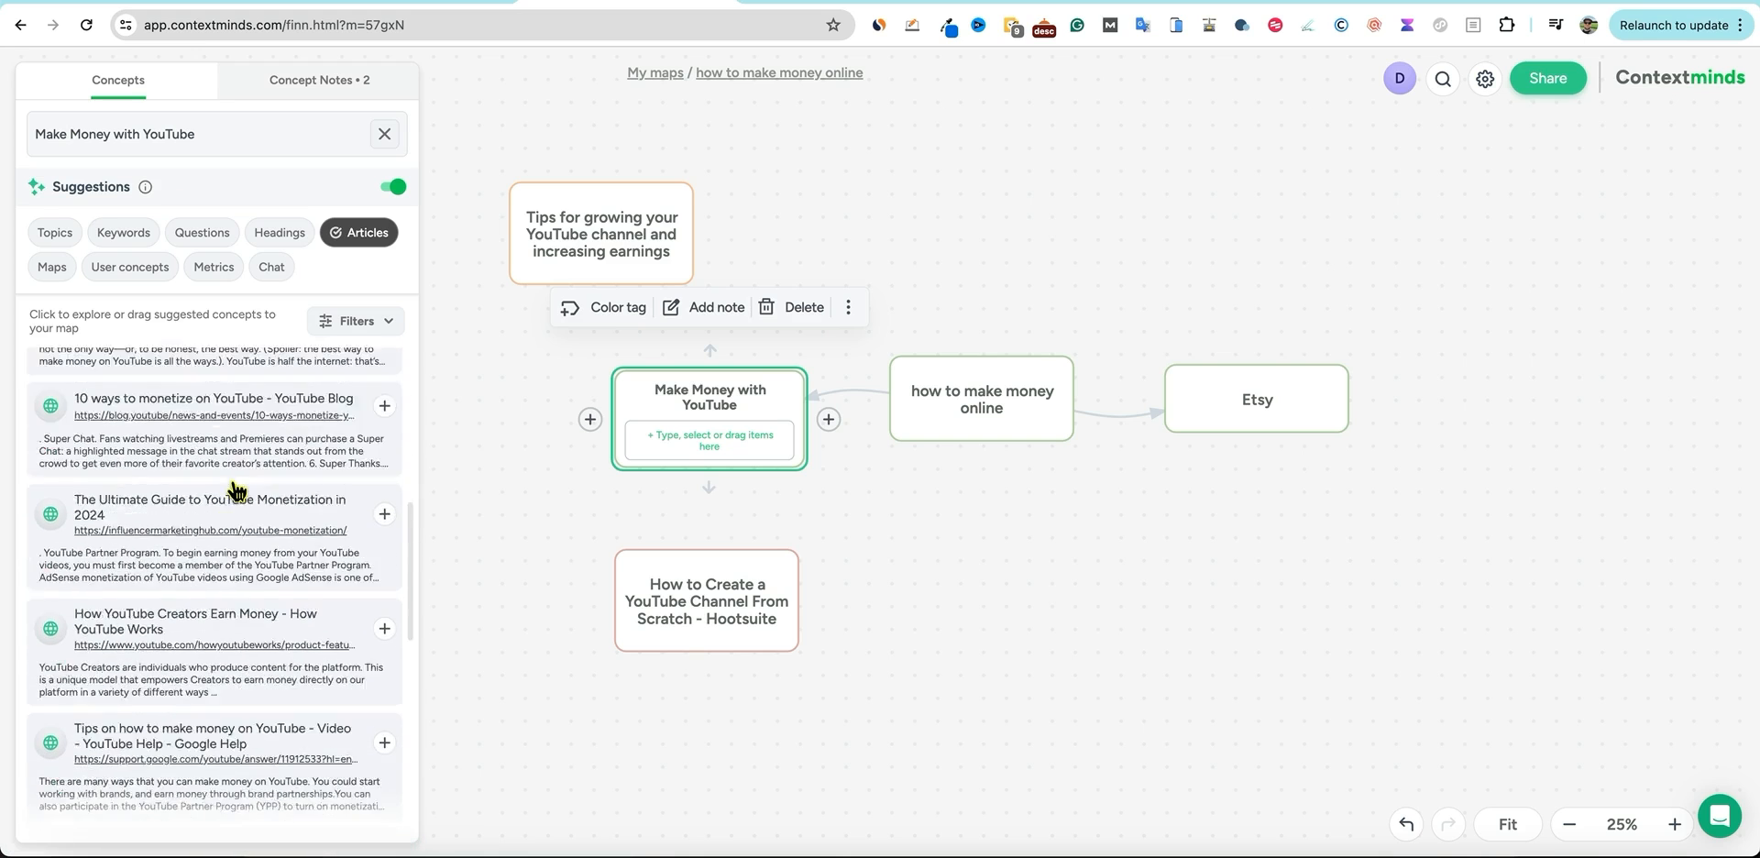
scroll(236, 495, down, 3)
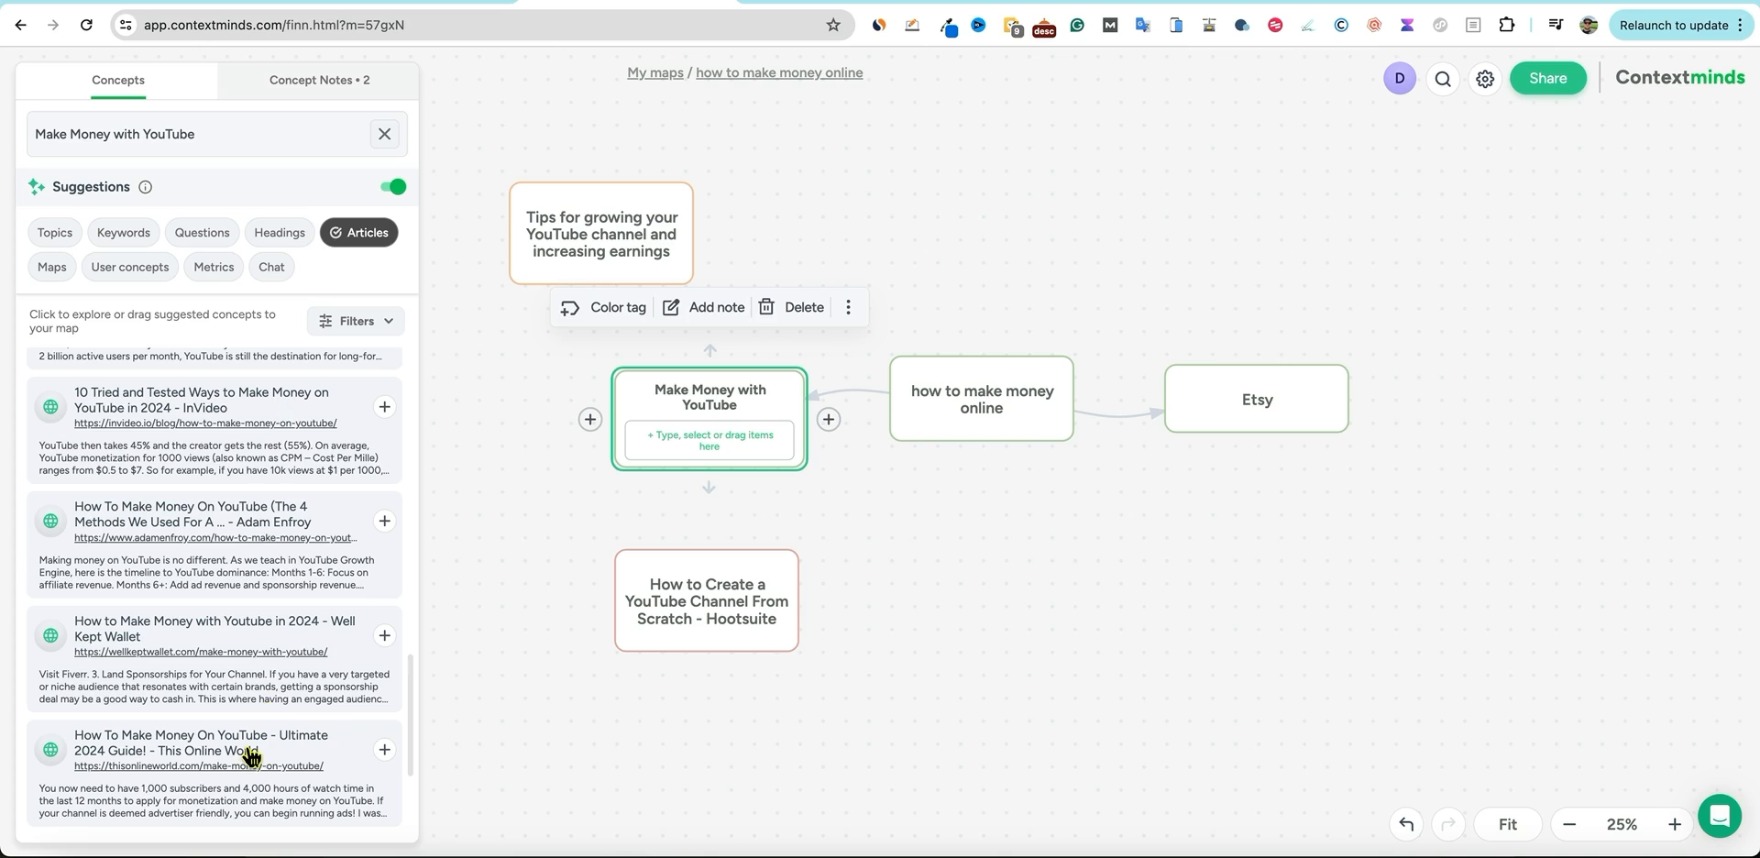
scroll(316, 509, up, 12)
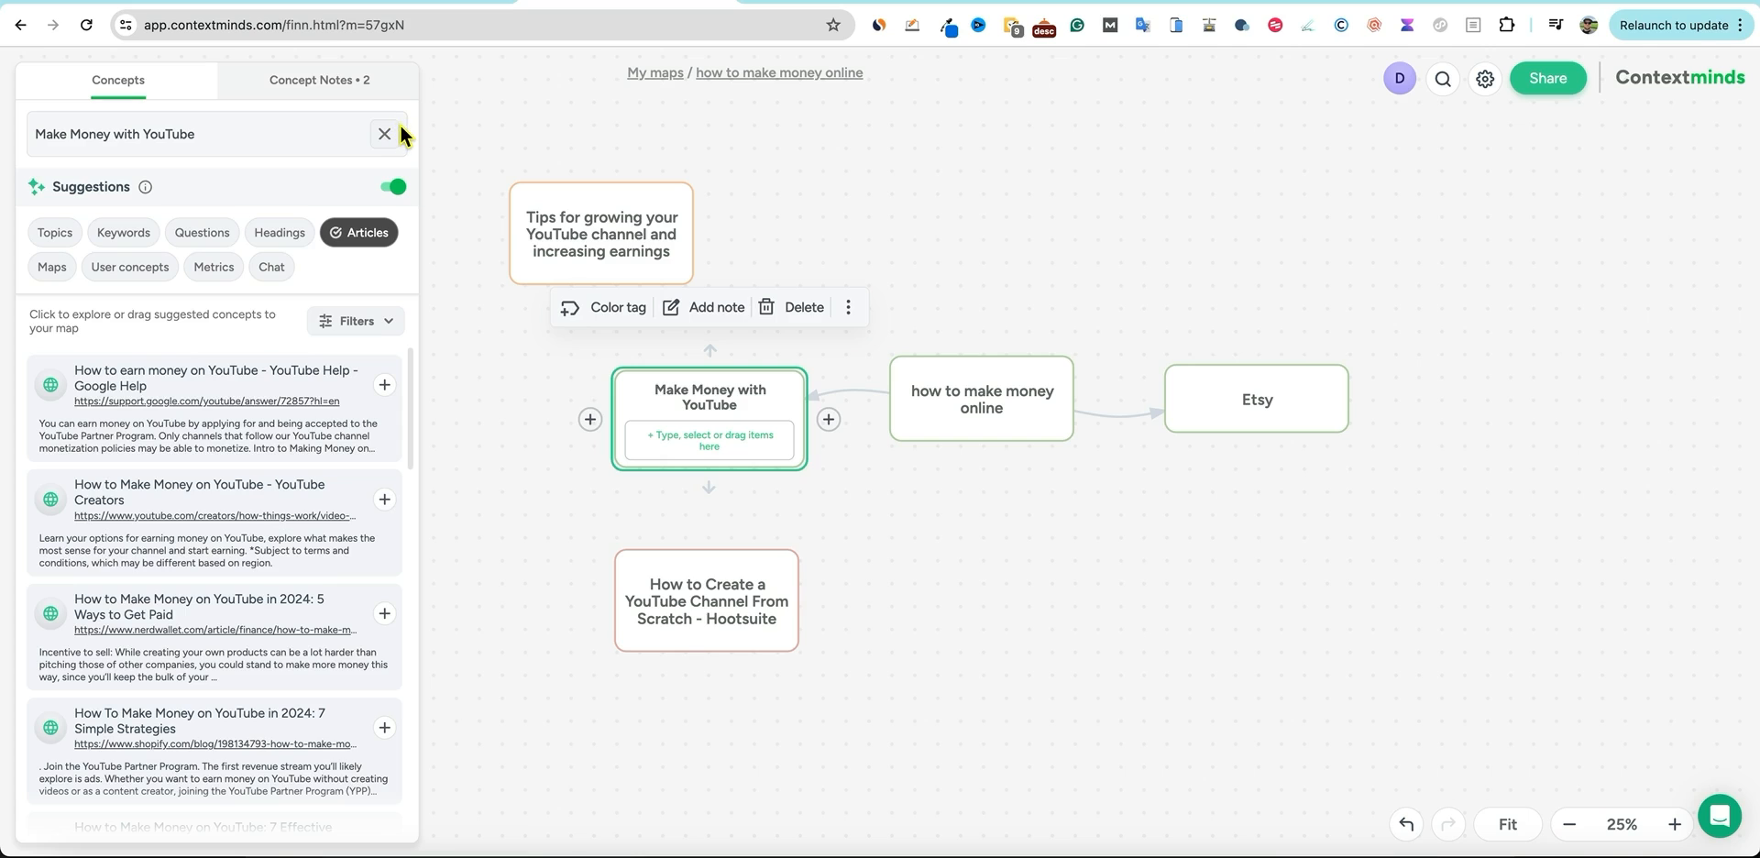
Add the suggested map "Make money online" above the "how to make money online" concept, and view the suggested "Making money" map.
click(61, 267)
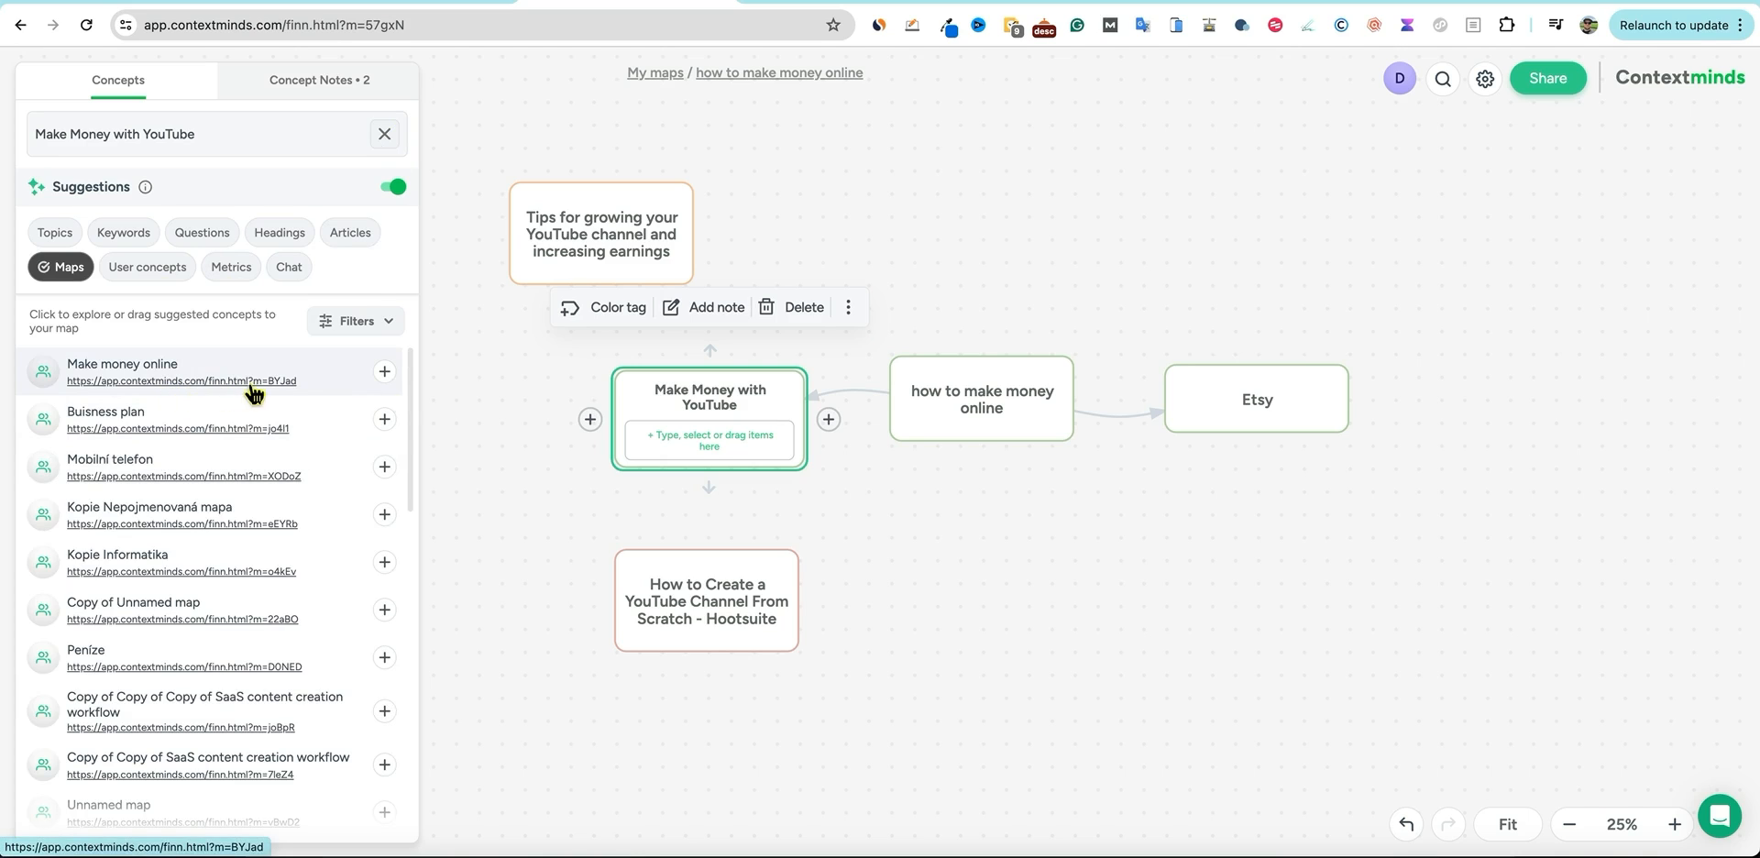
click(384, 371)
drag(566, 342, 1013, 249)
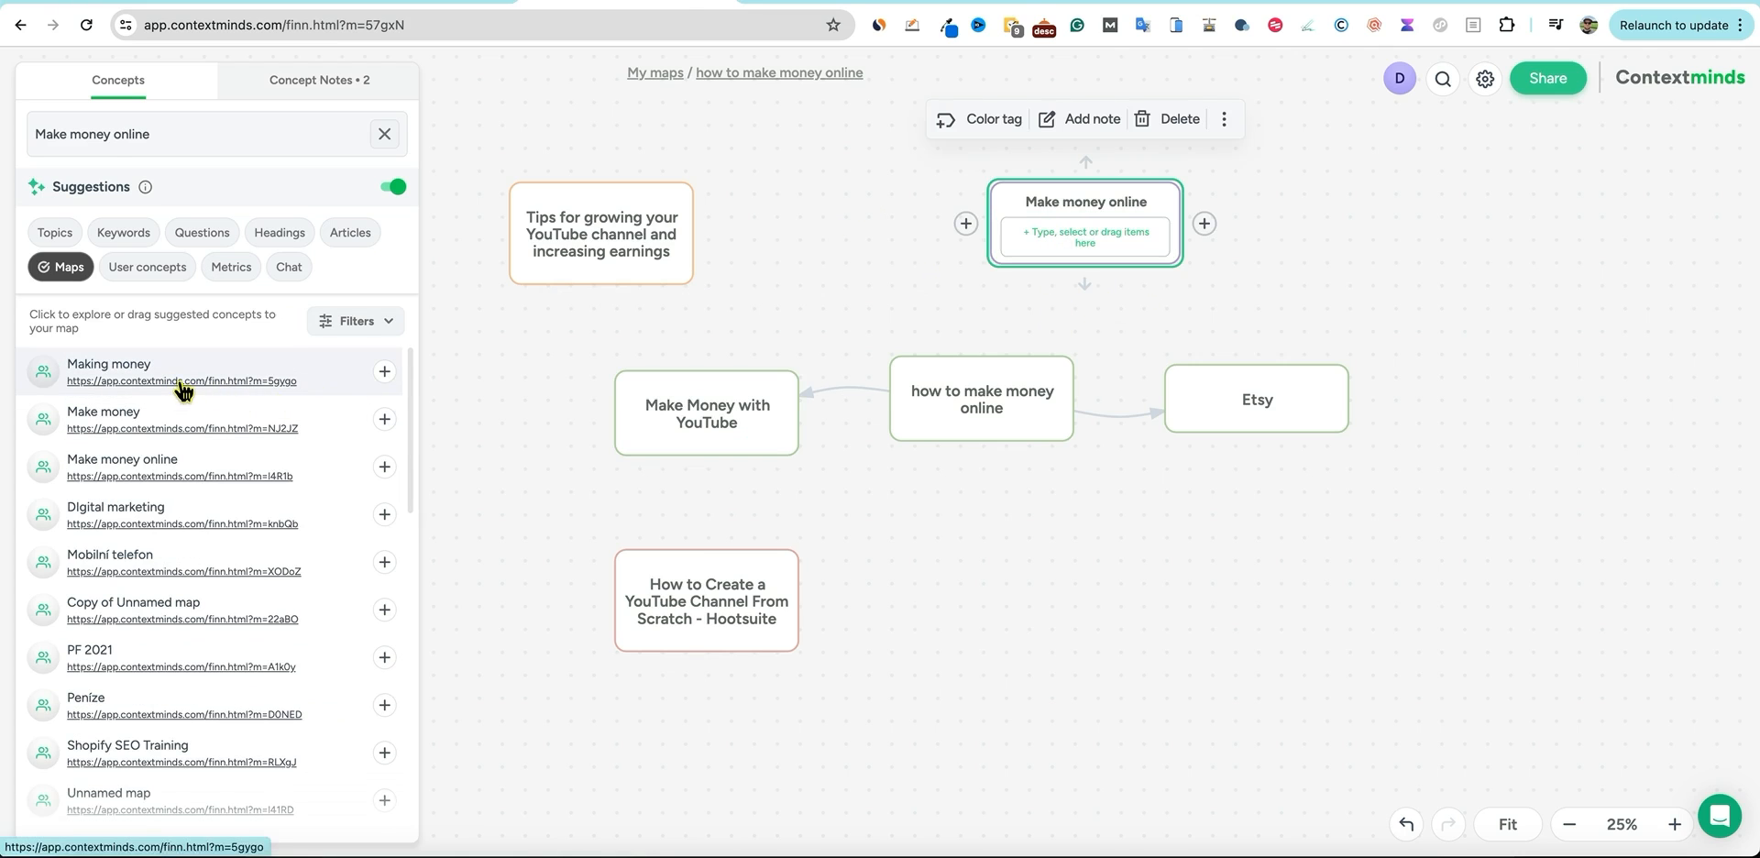
click(181, 382)
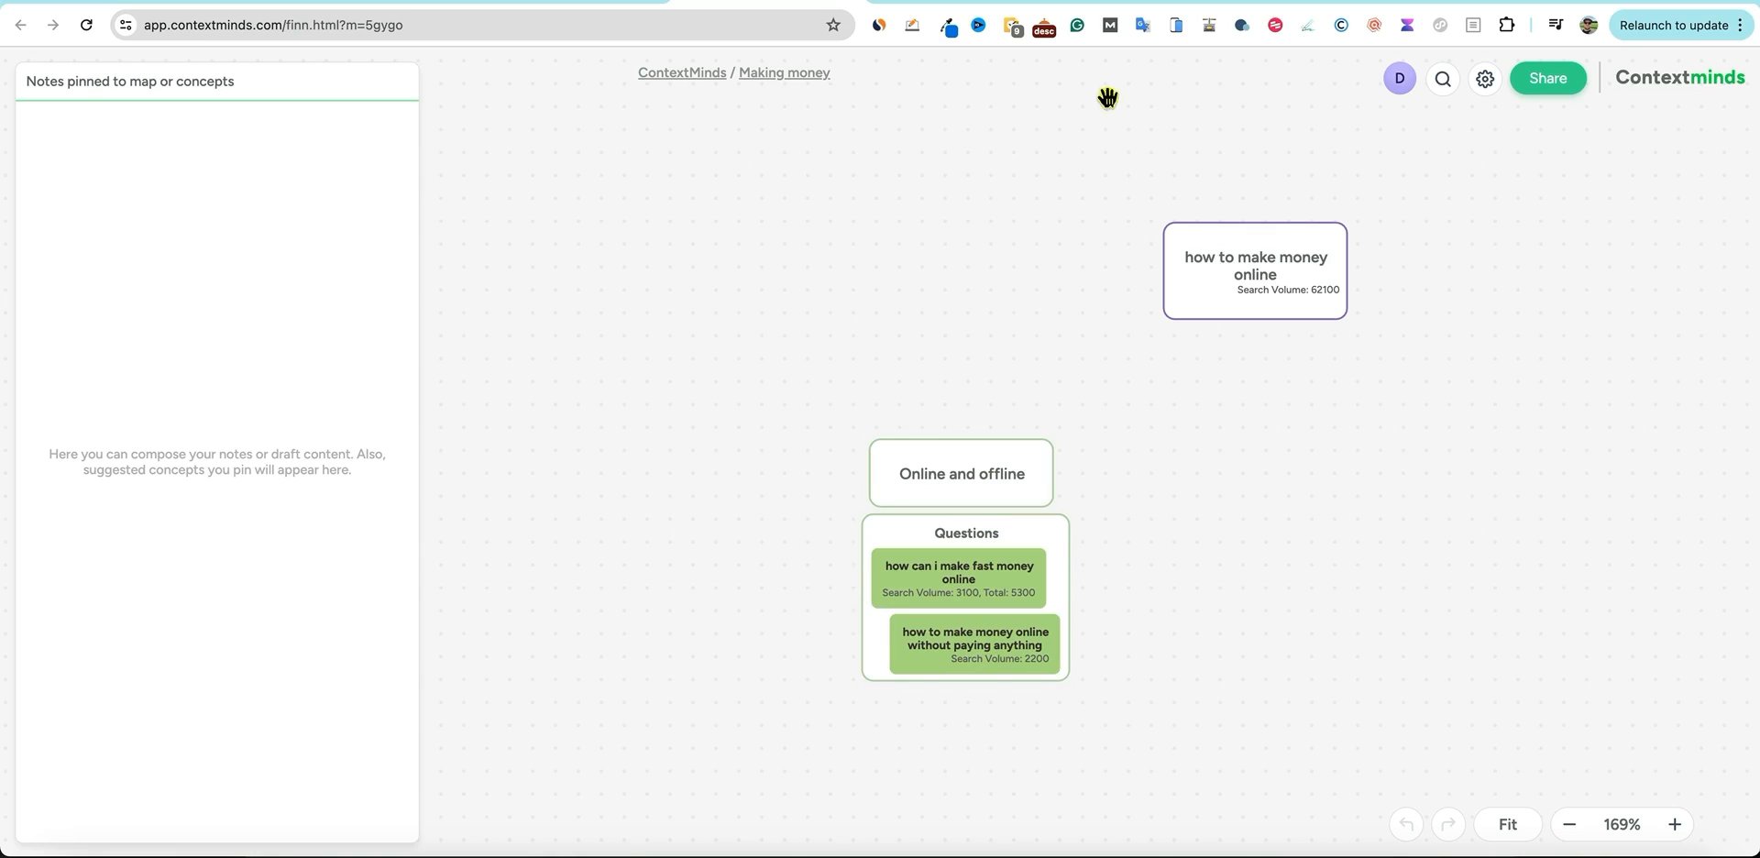
click(526, 3)
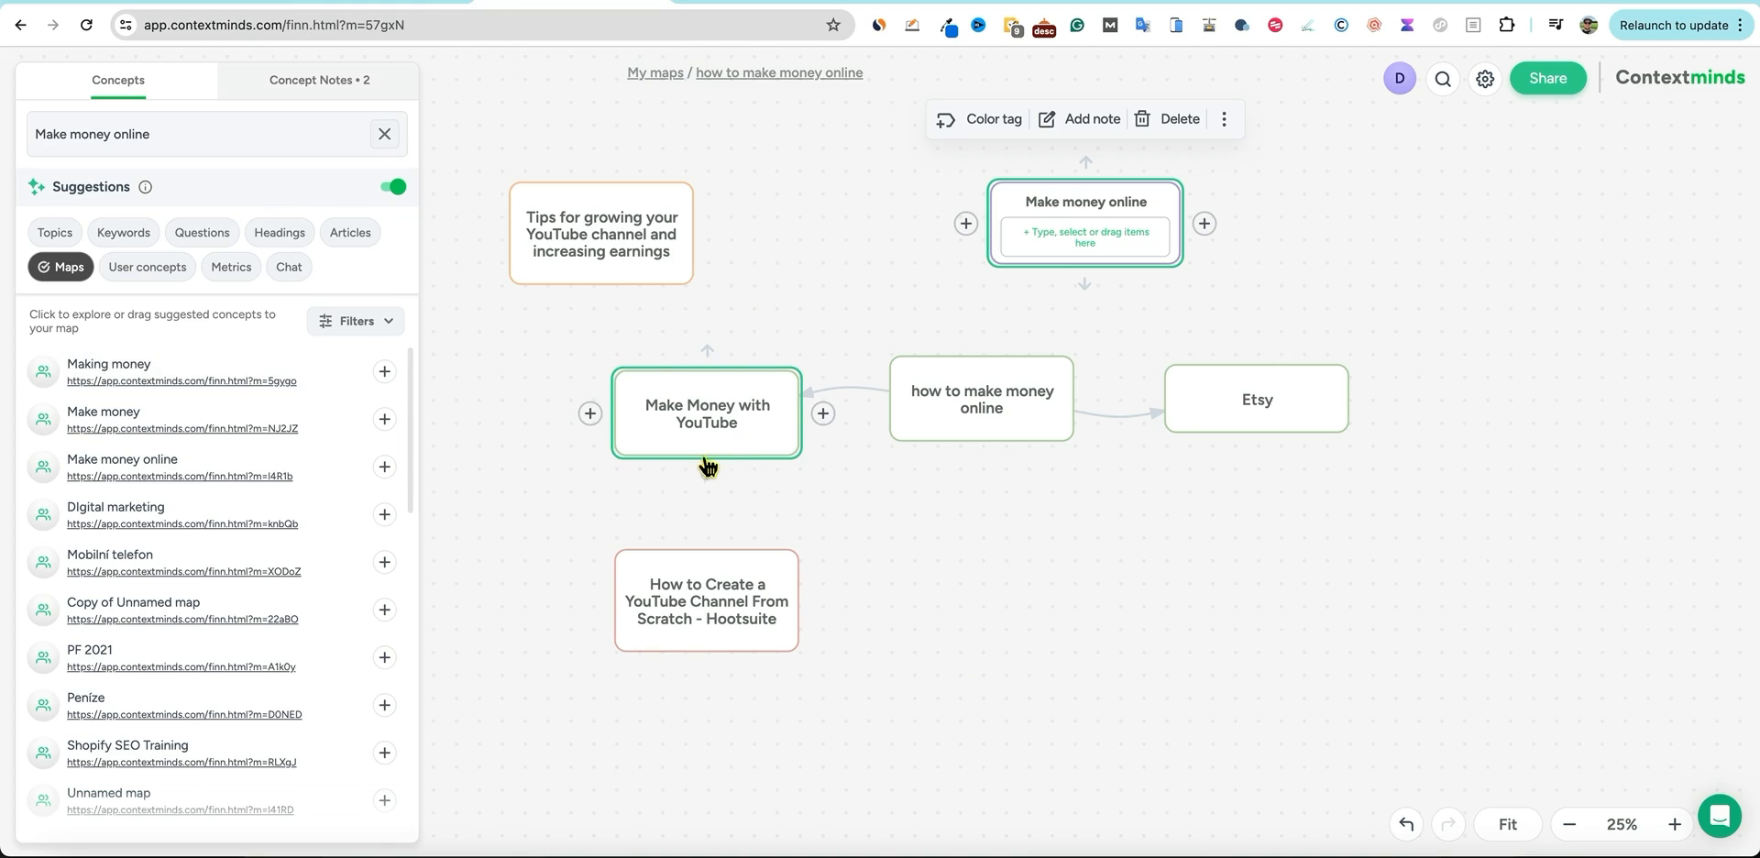
Show the user concept suggestions, preview the second E-commerce image note, add it to the map, and browse the remaining suggestions.
click(144, 268)
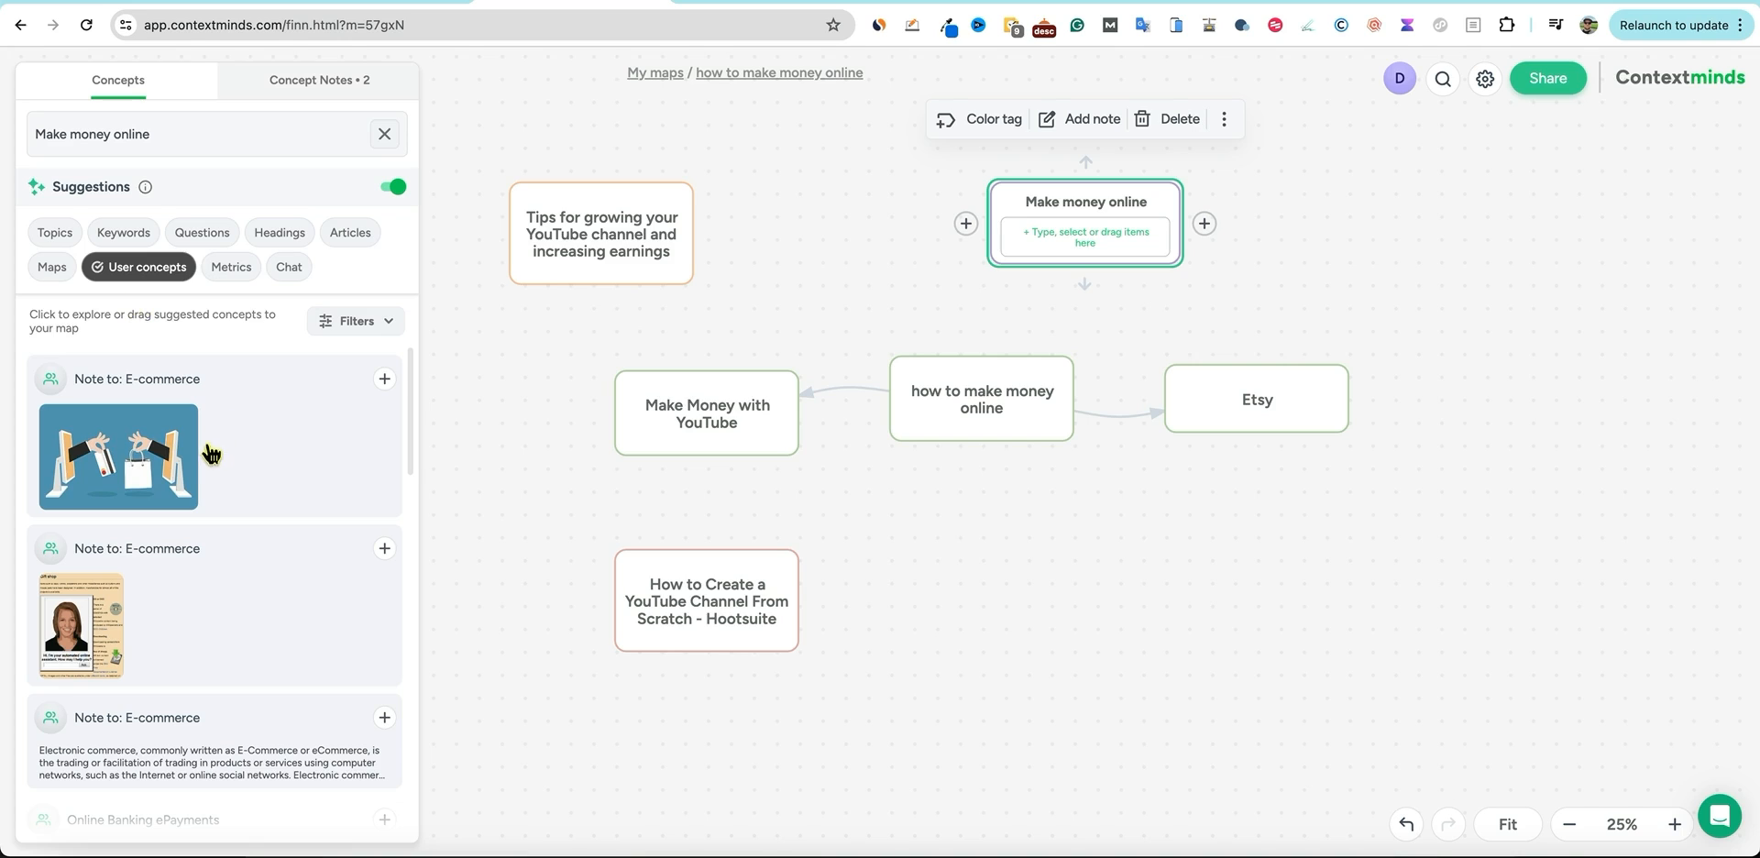
click(197, 607)
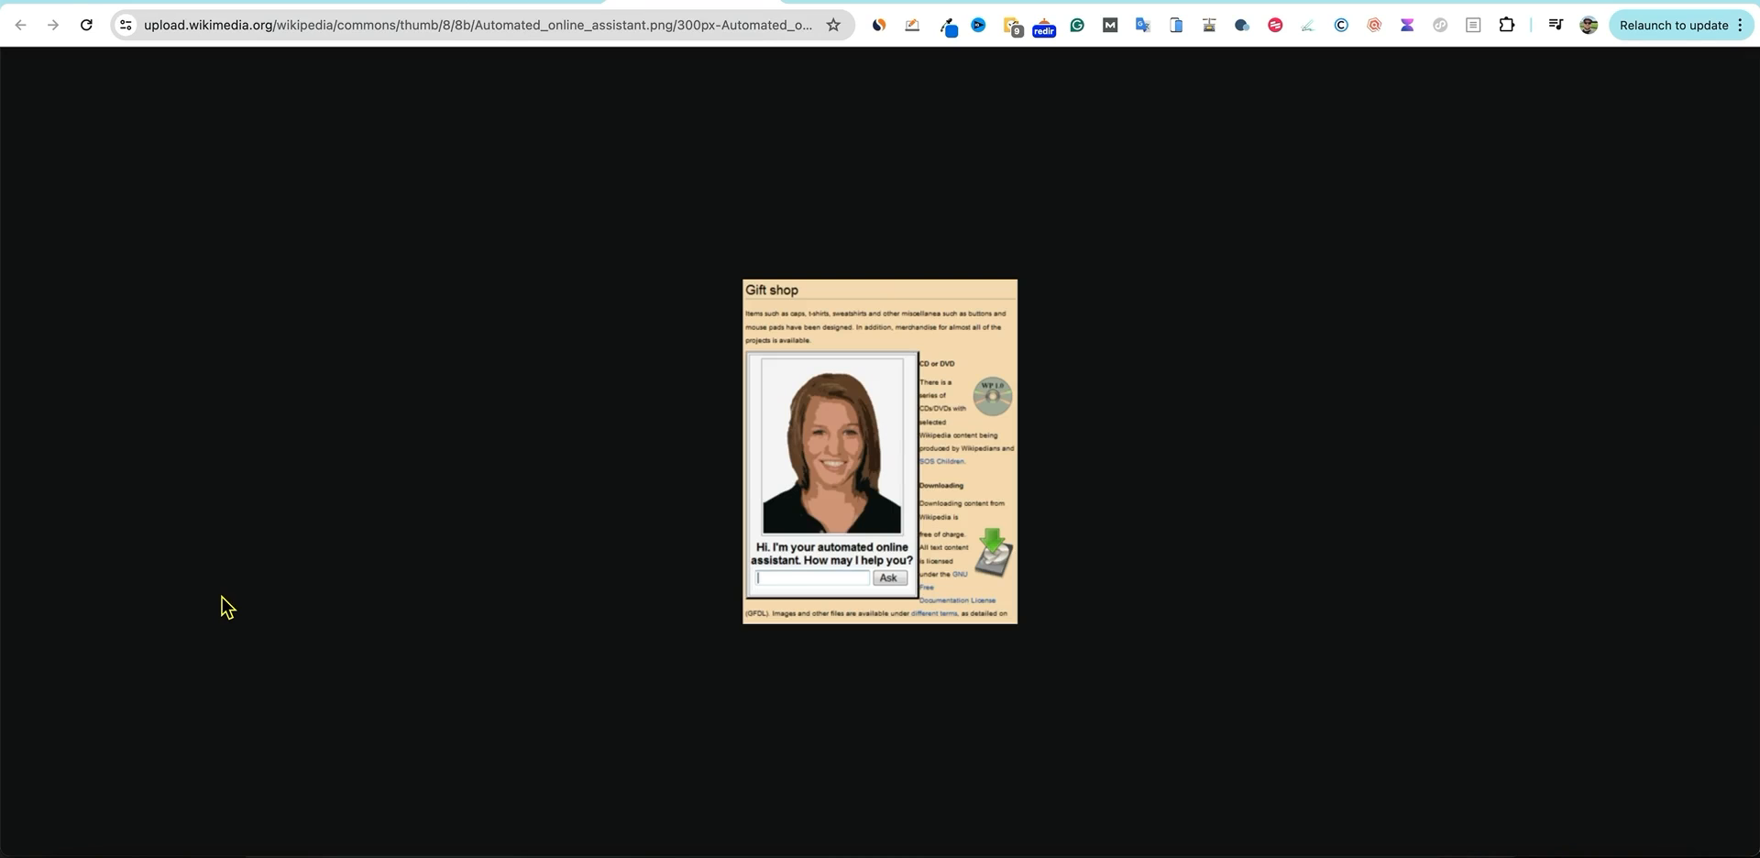
click(766, 3)
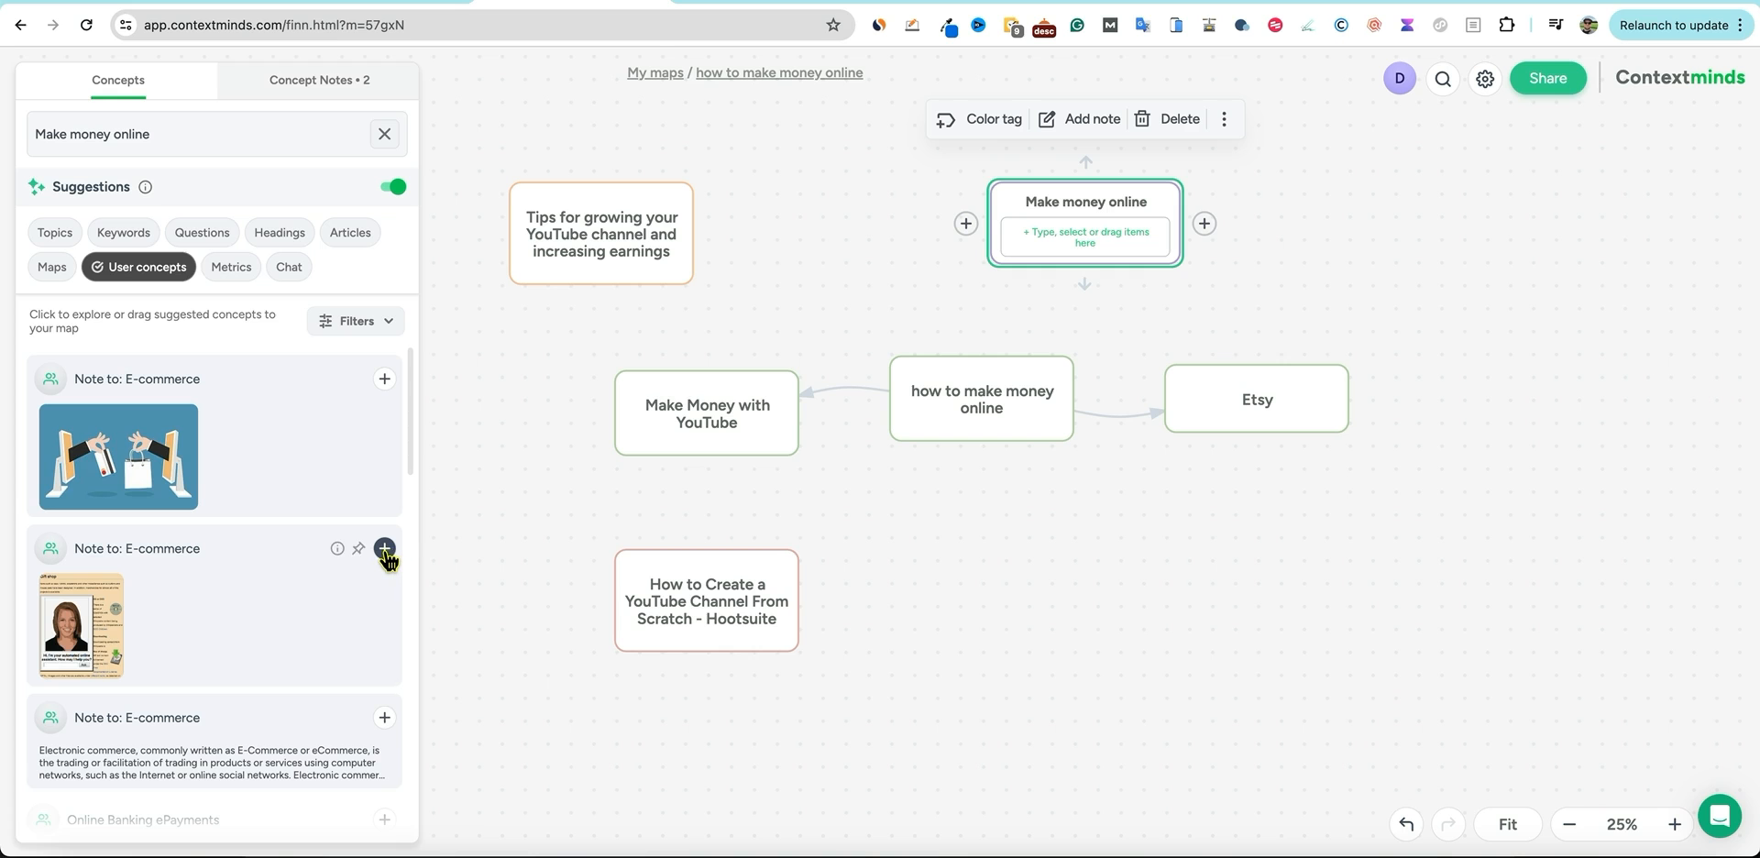
click(385, 550)
scroll(138, 445, down, 5)
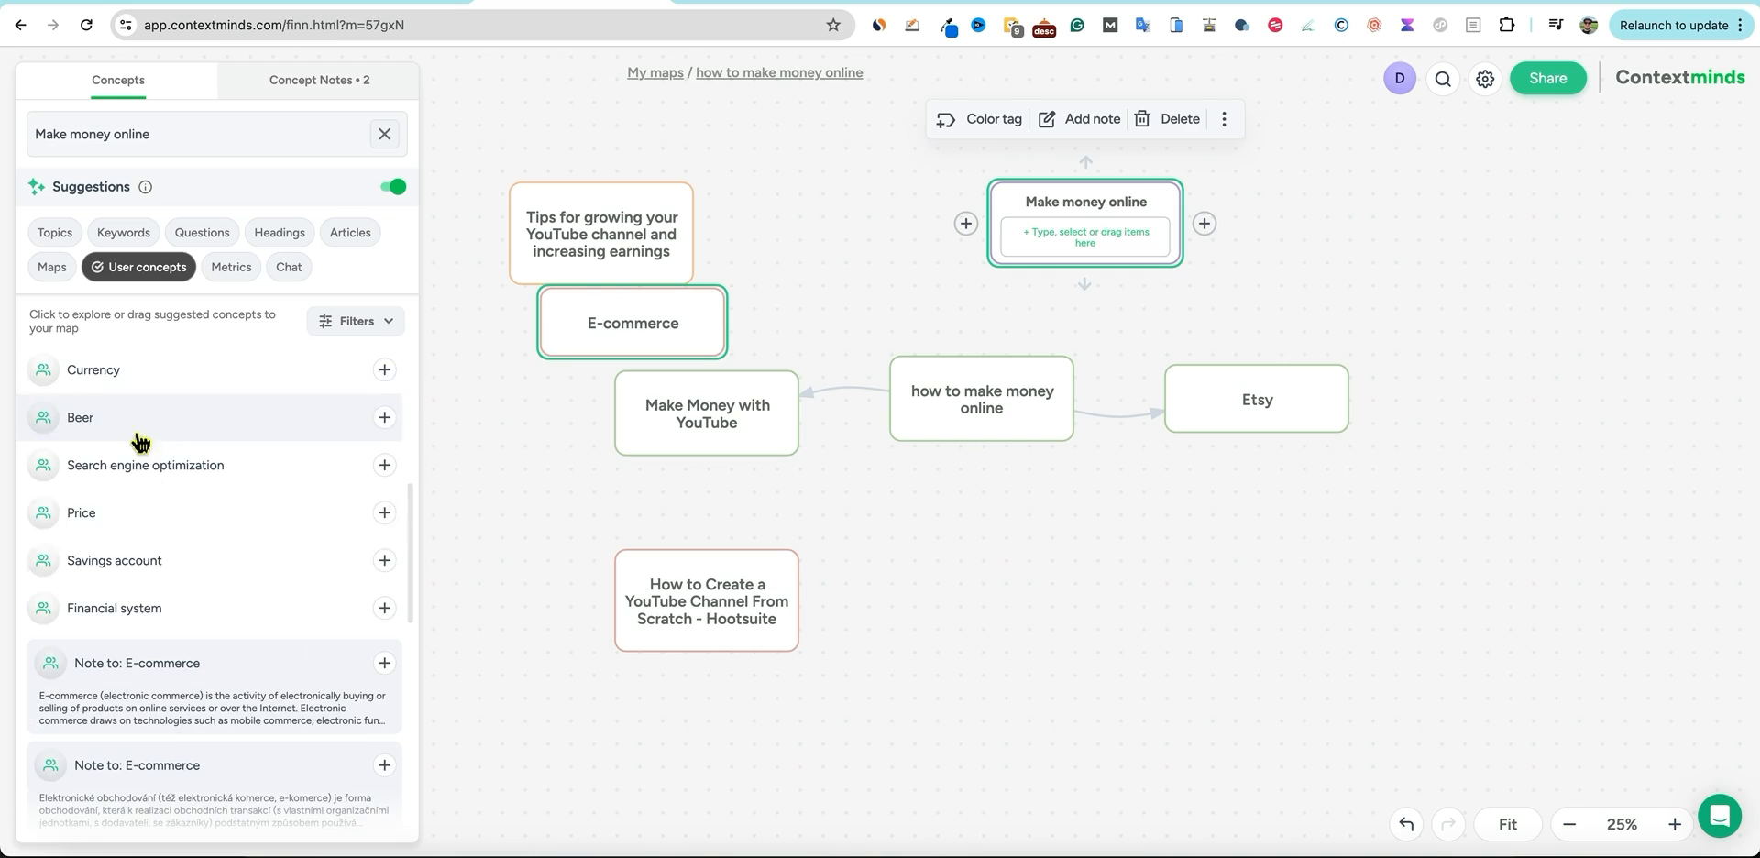
scroll(184, 642, down, 5)
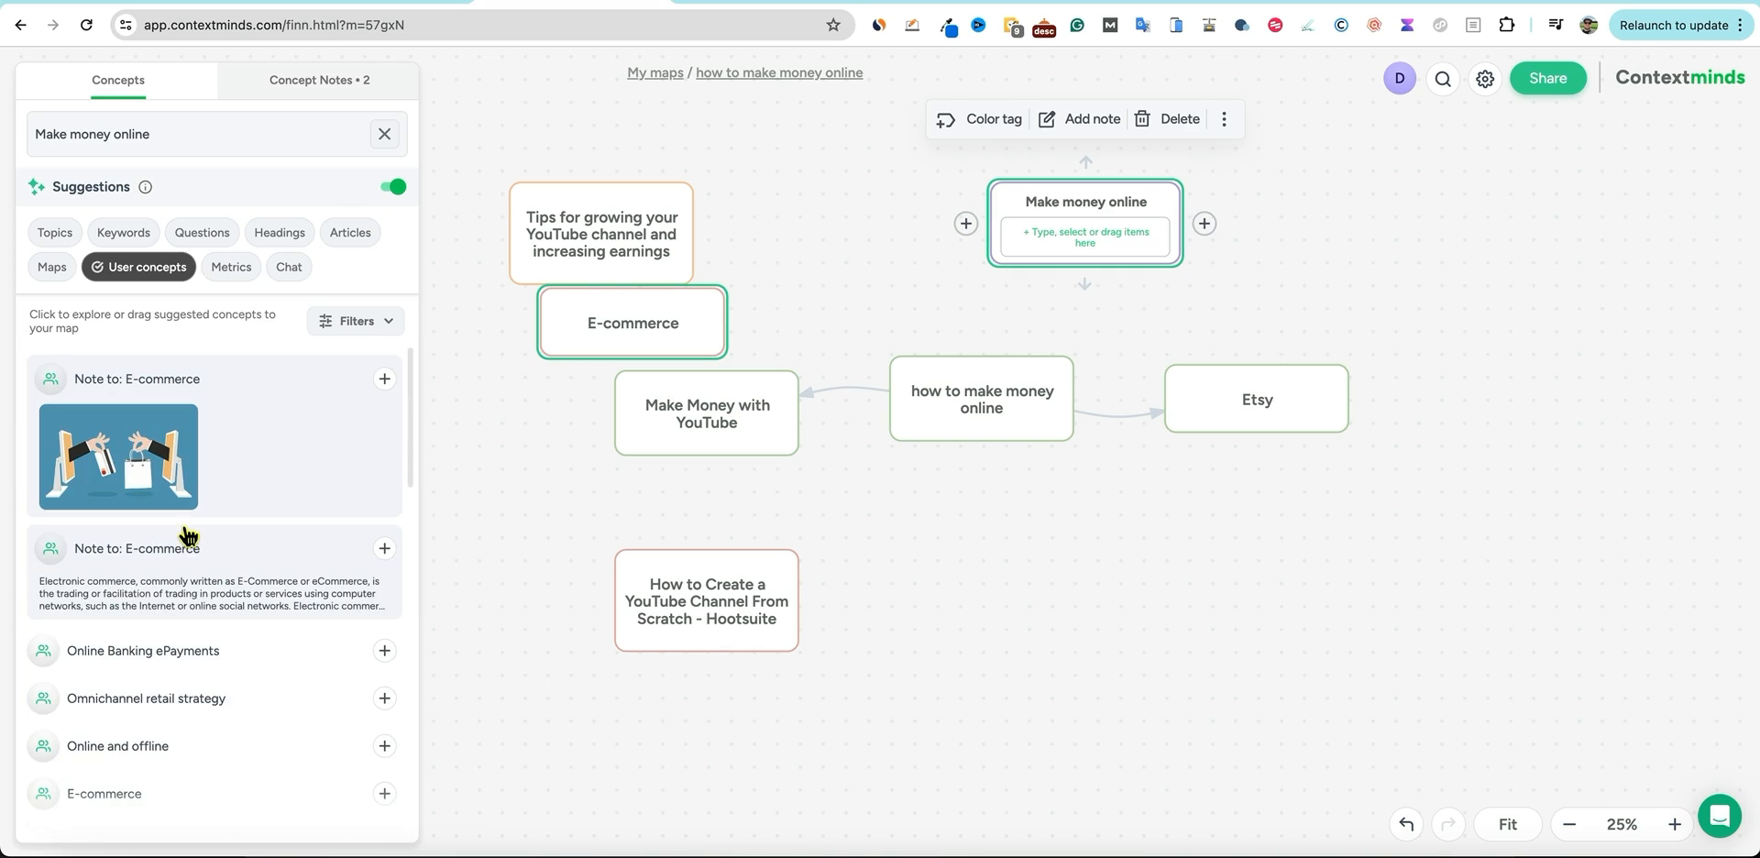
Examine the keyword metrics for "Make money online" and the sources they come from.
click(235, 268)
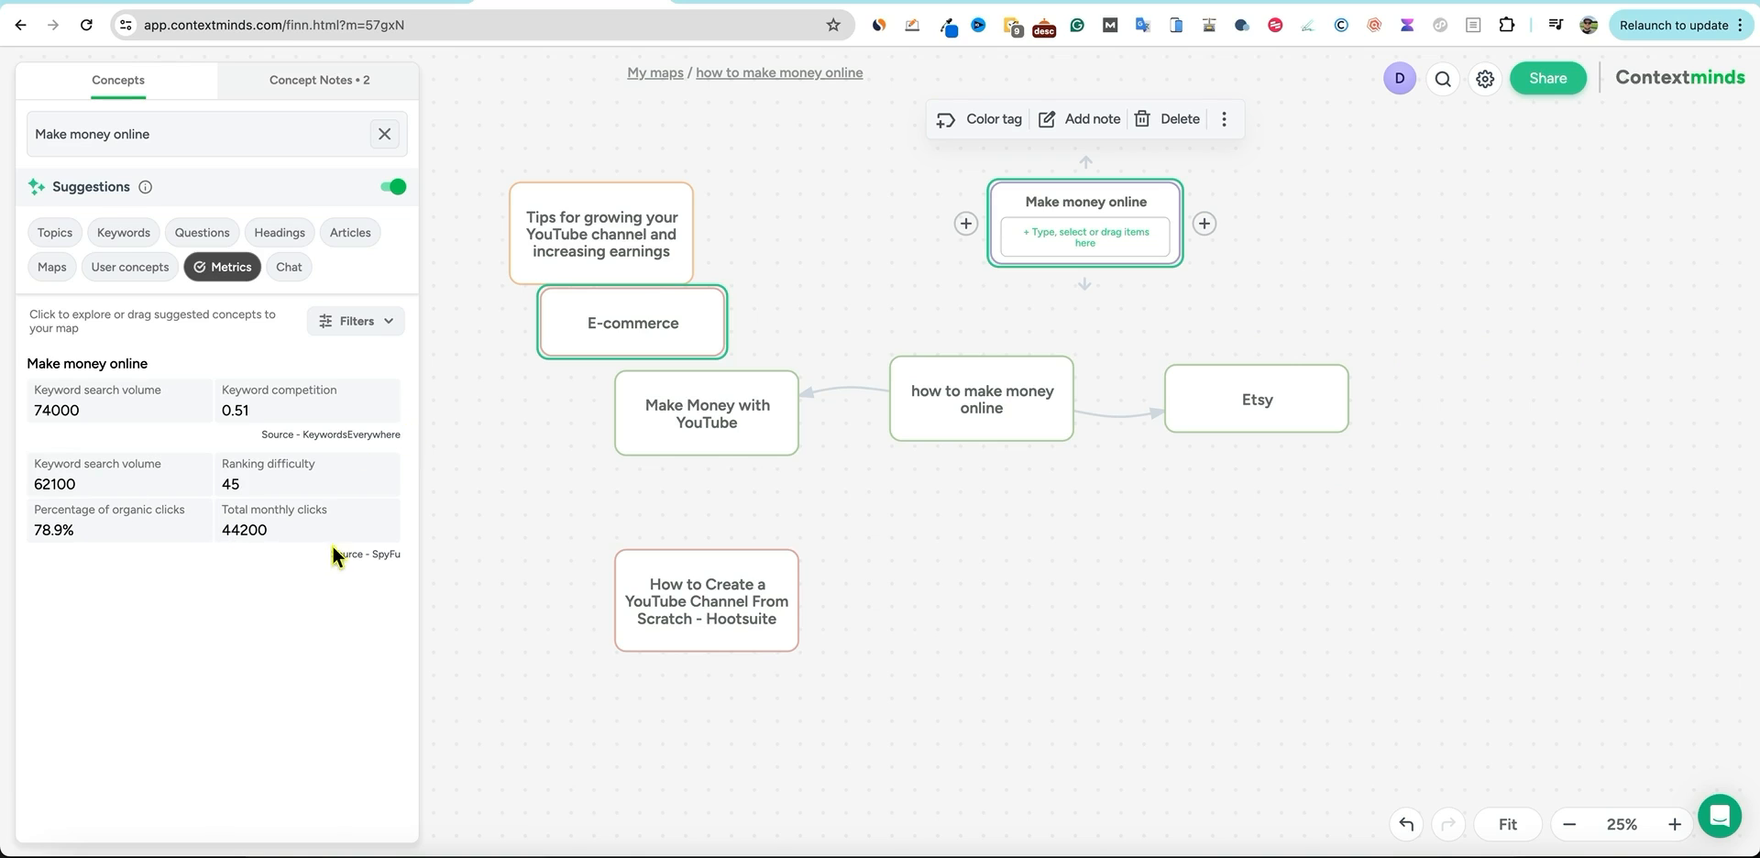
drag(364, 550, 299, 556)
click(229, 553)
Compare the metrics by excluding the SpyFu and KeywordsEverywhere sources one at a time, restoring each, and highlight the SpyFu search volume and ranking difficulty.
click(389, 329)
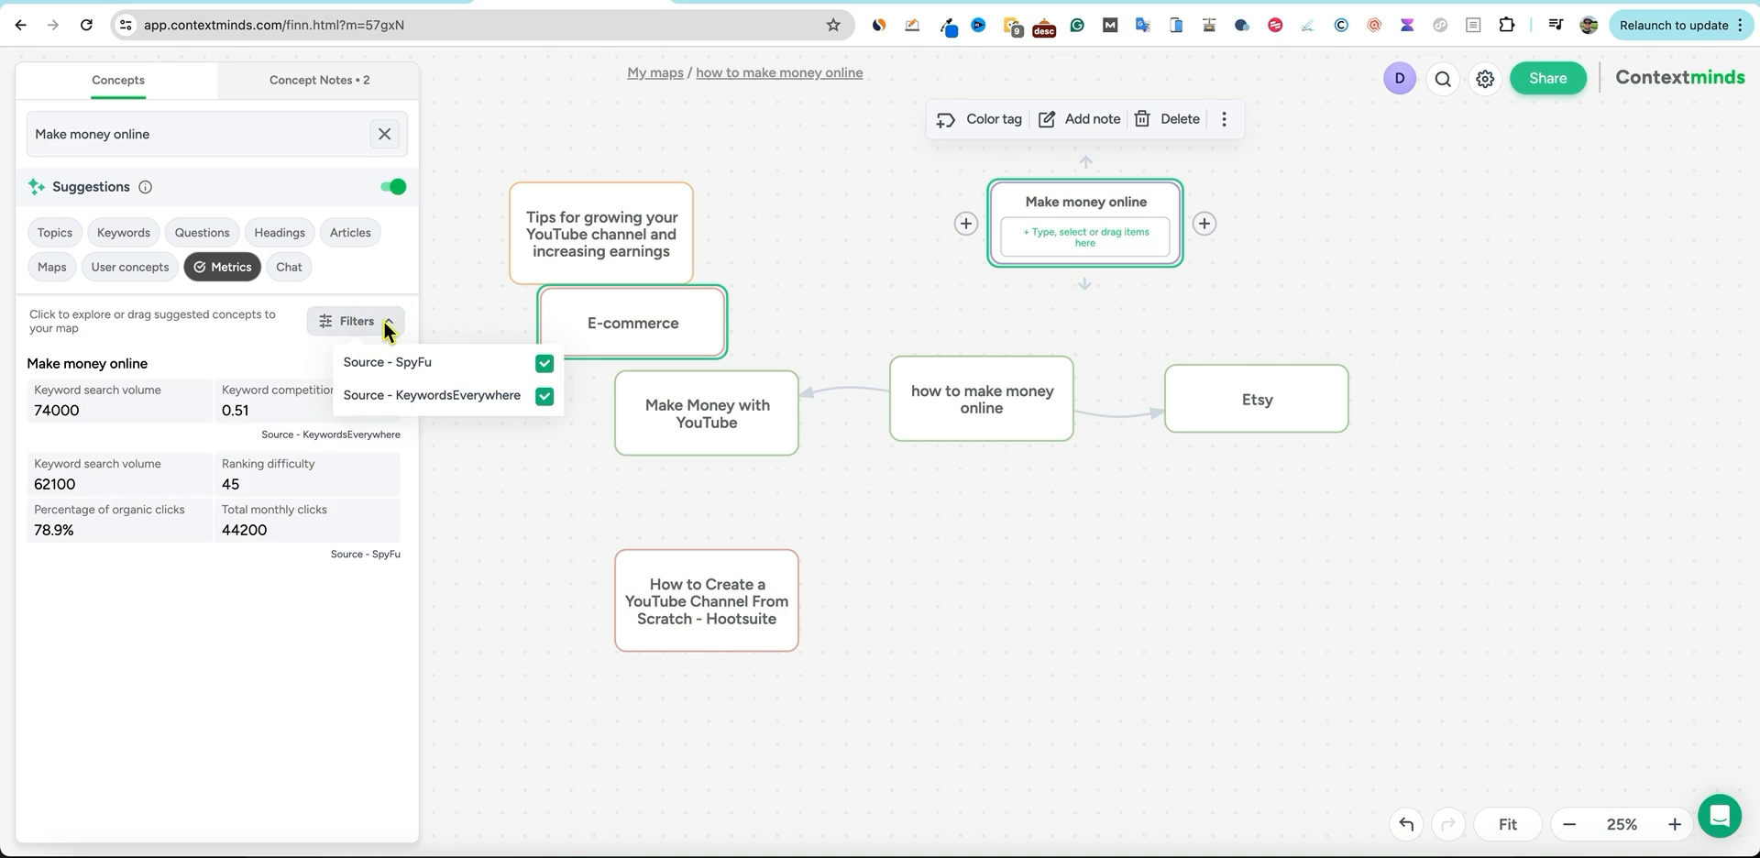
click(544, 364)
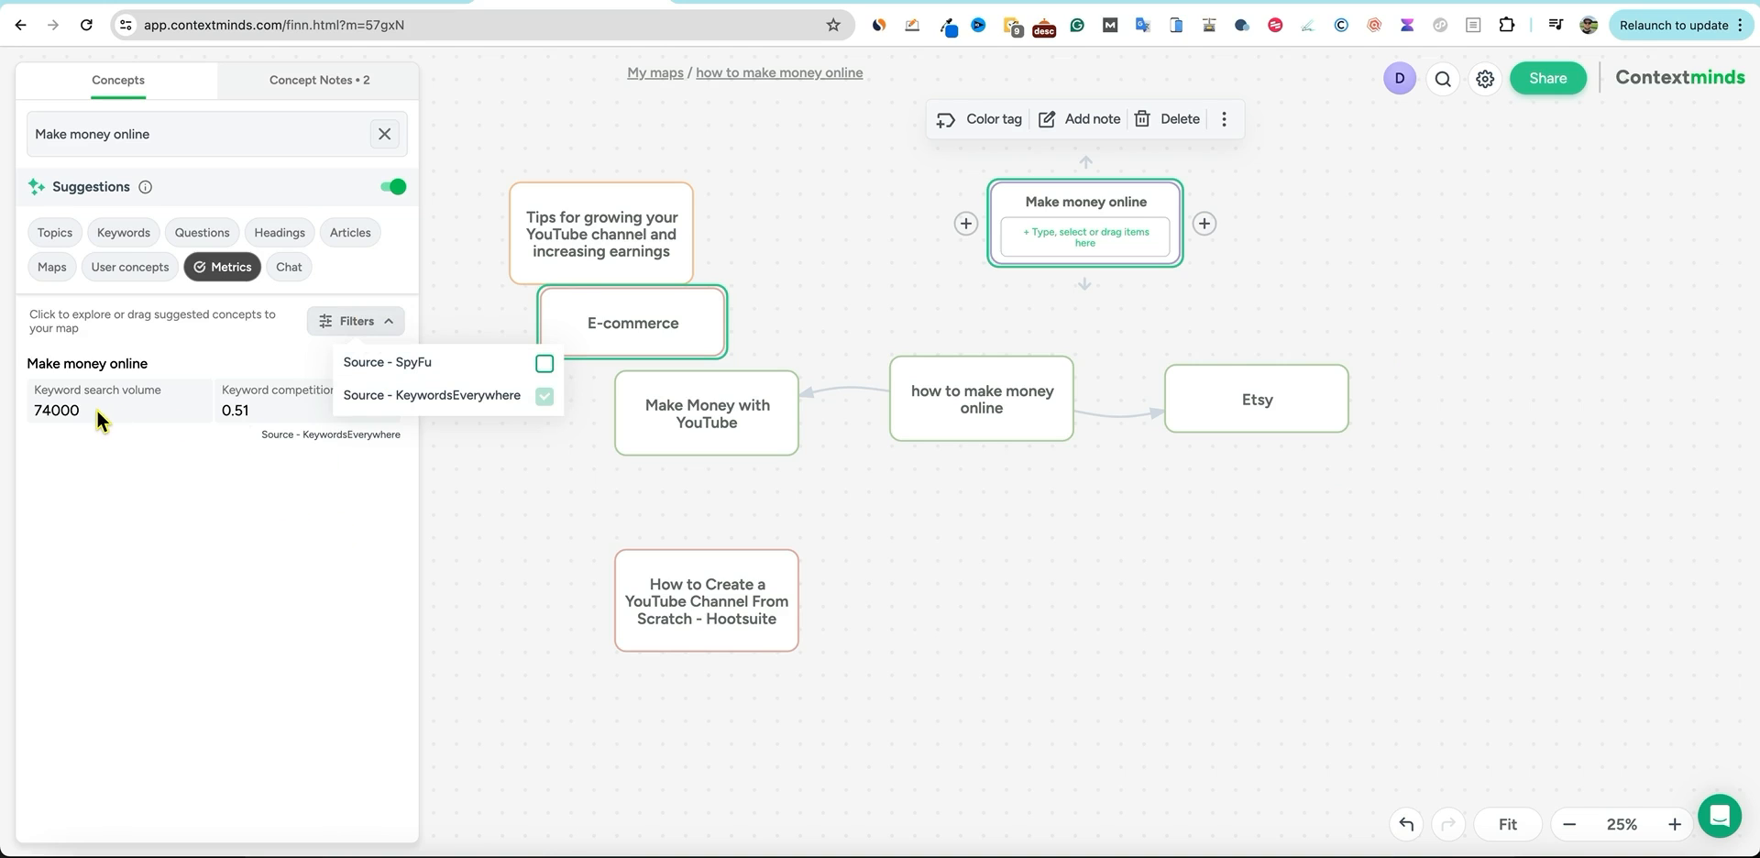
click(545, 366)
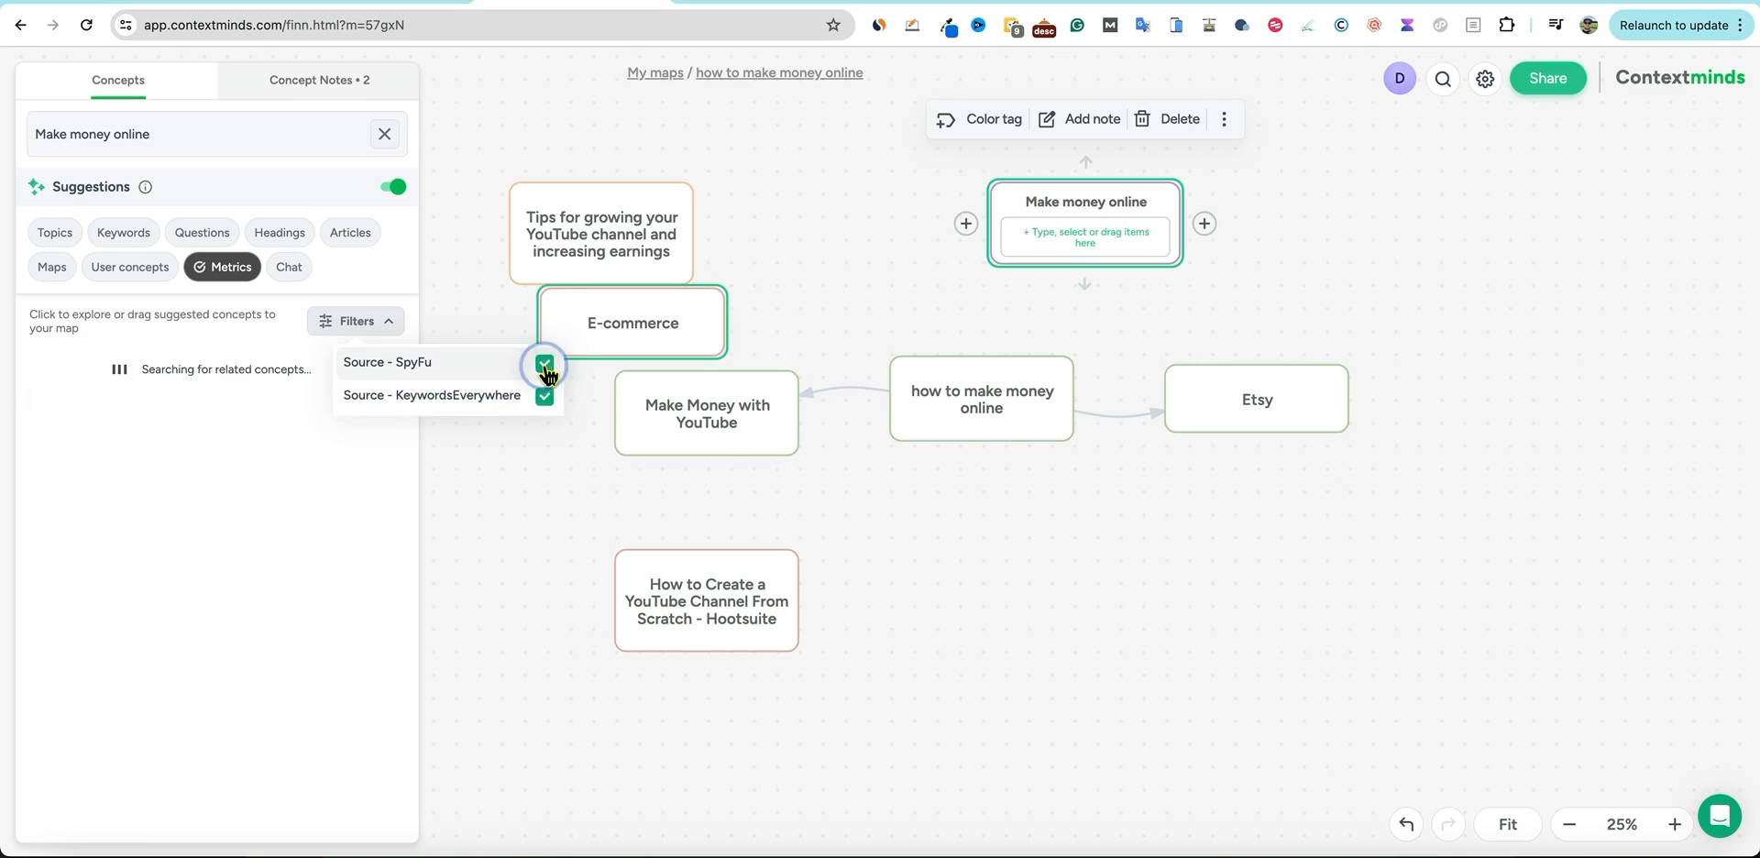
click(543, 395)
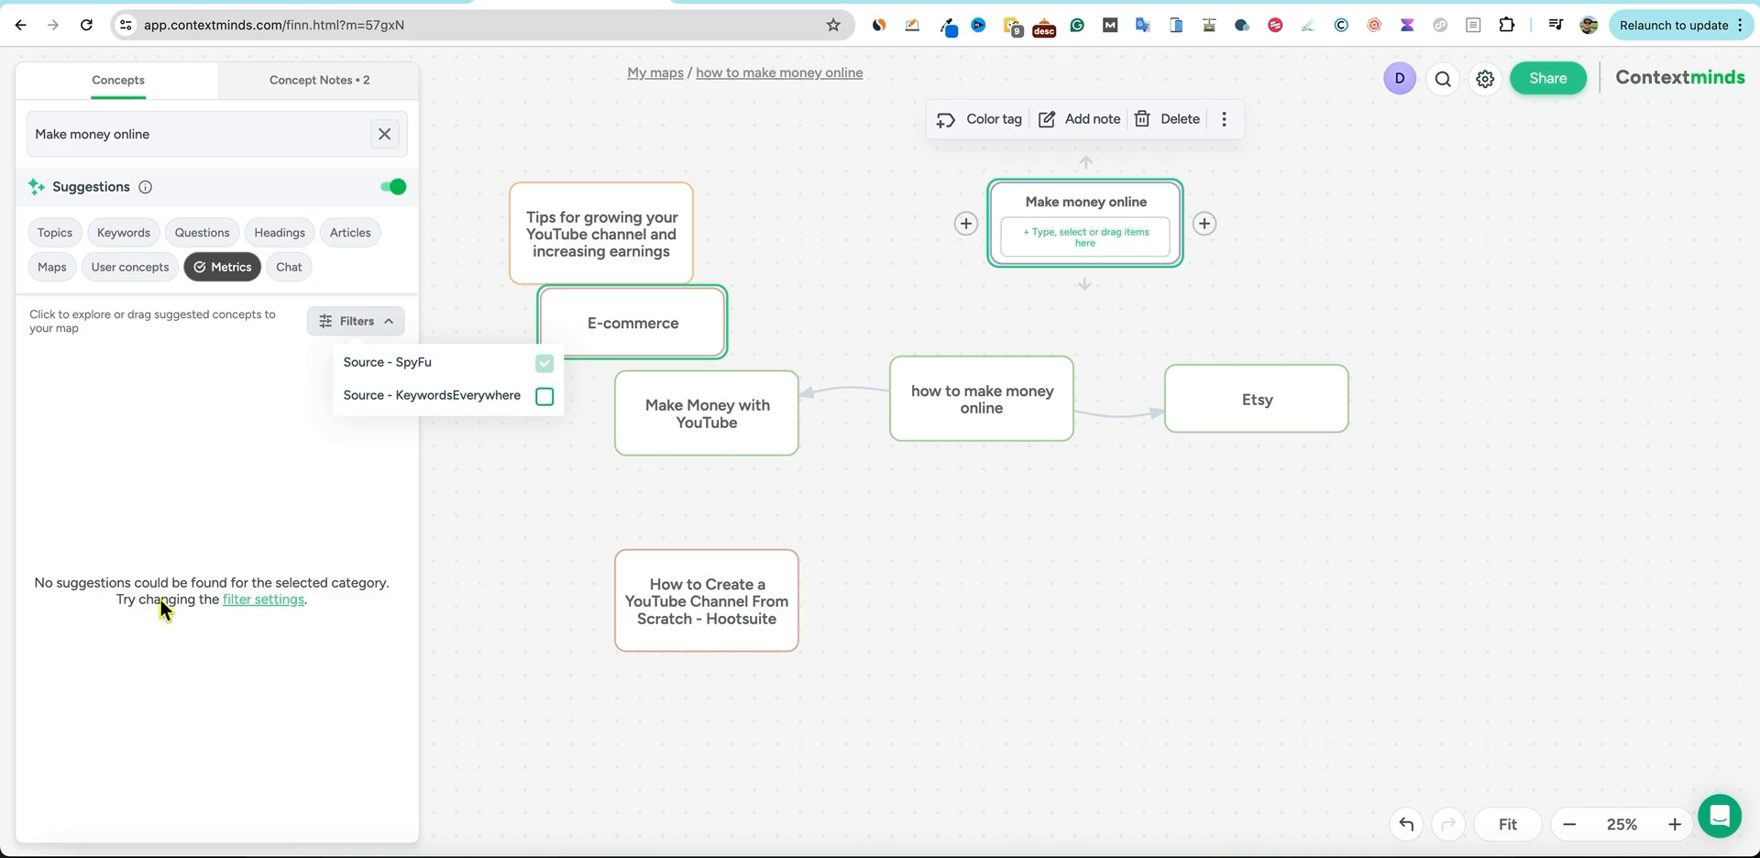
click(544, 396)
click(343, 612)
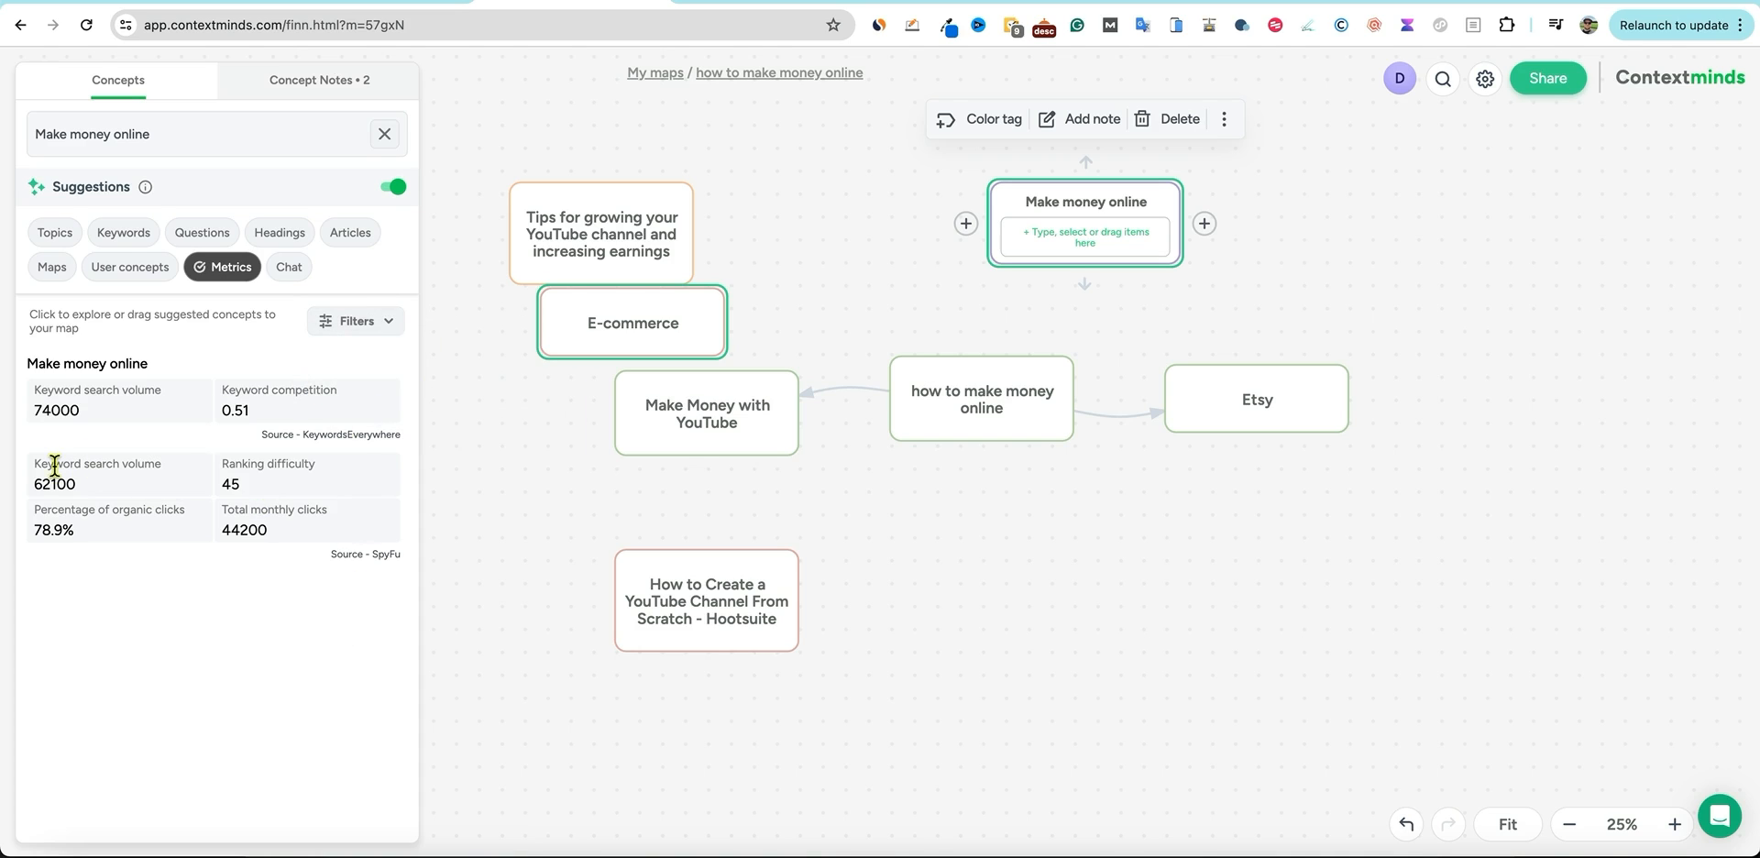
drag(33, 467, 317, 485)
Ask the AI chat for the "Make money online" concept to "give me 10 popular topics for this topic".
click(287, 267)
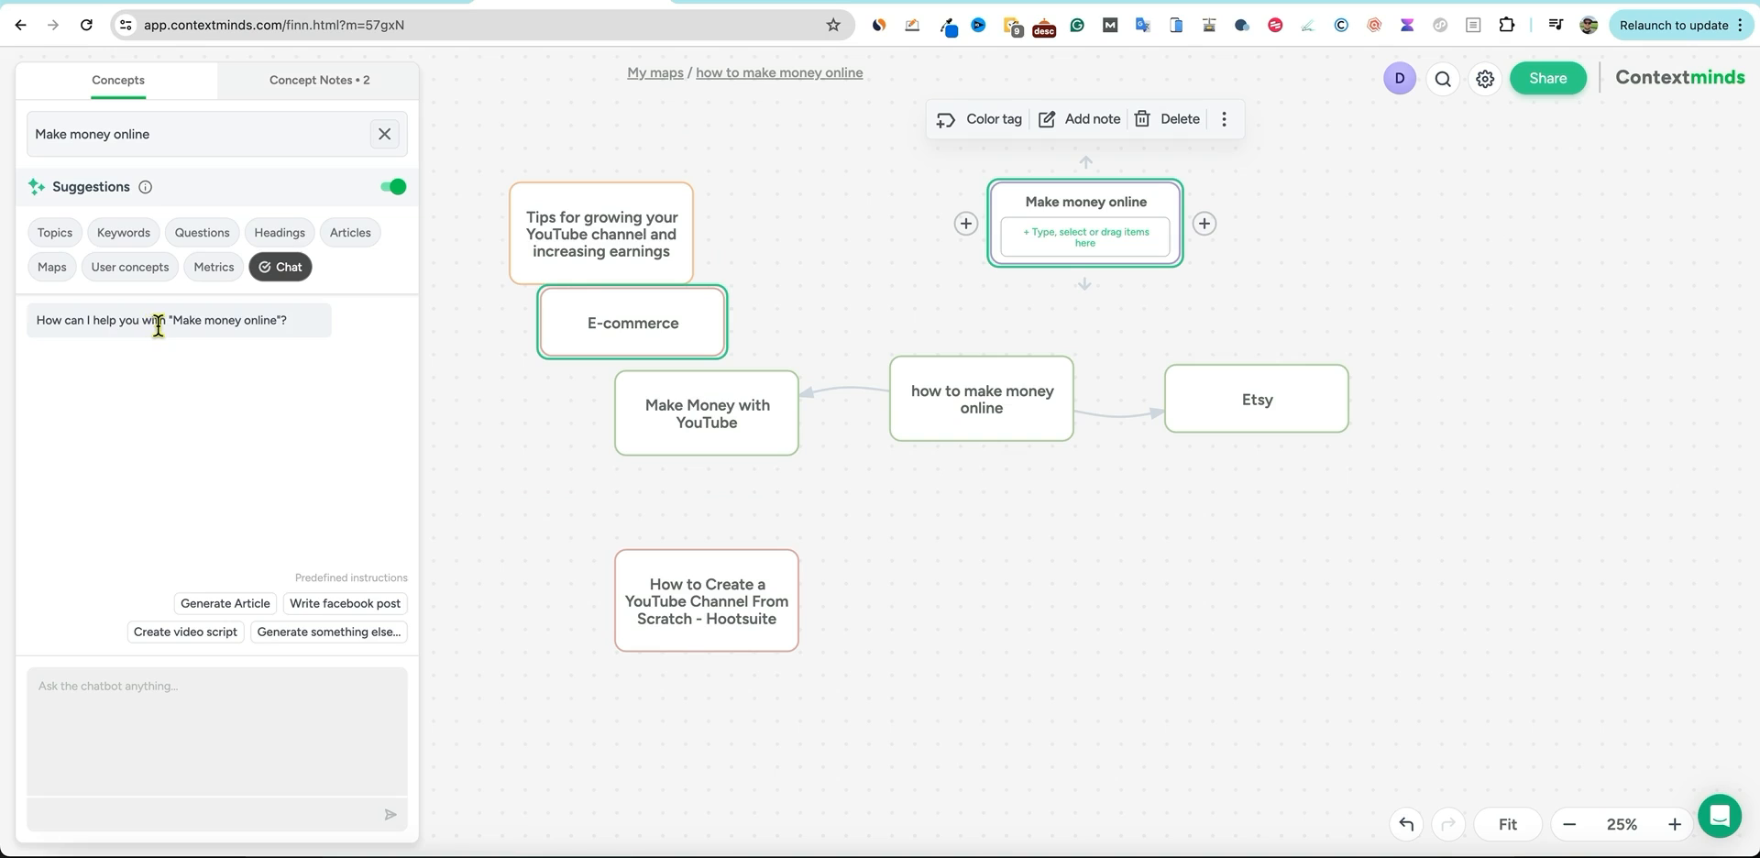
click(106, 721)
key(shift+Return)
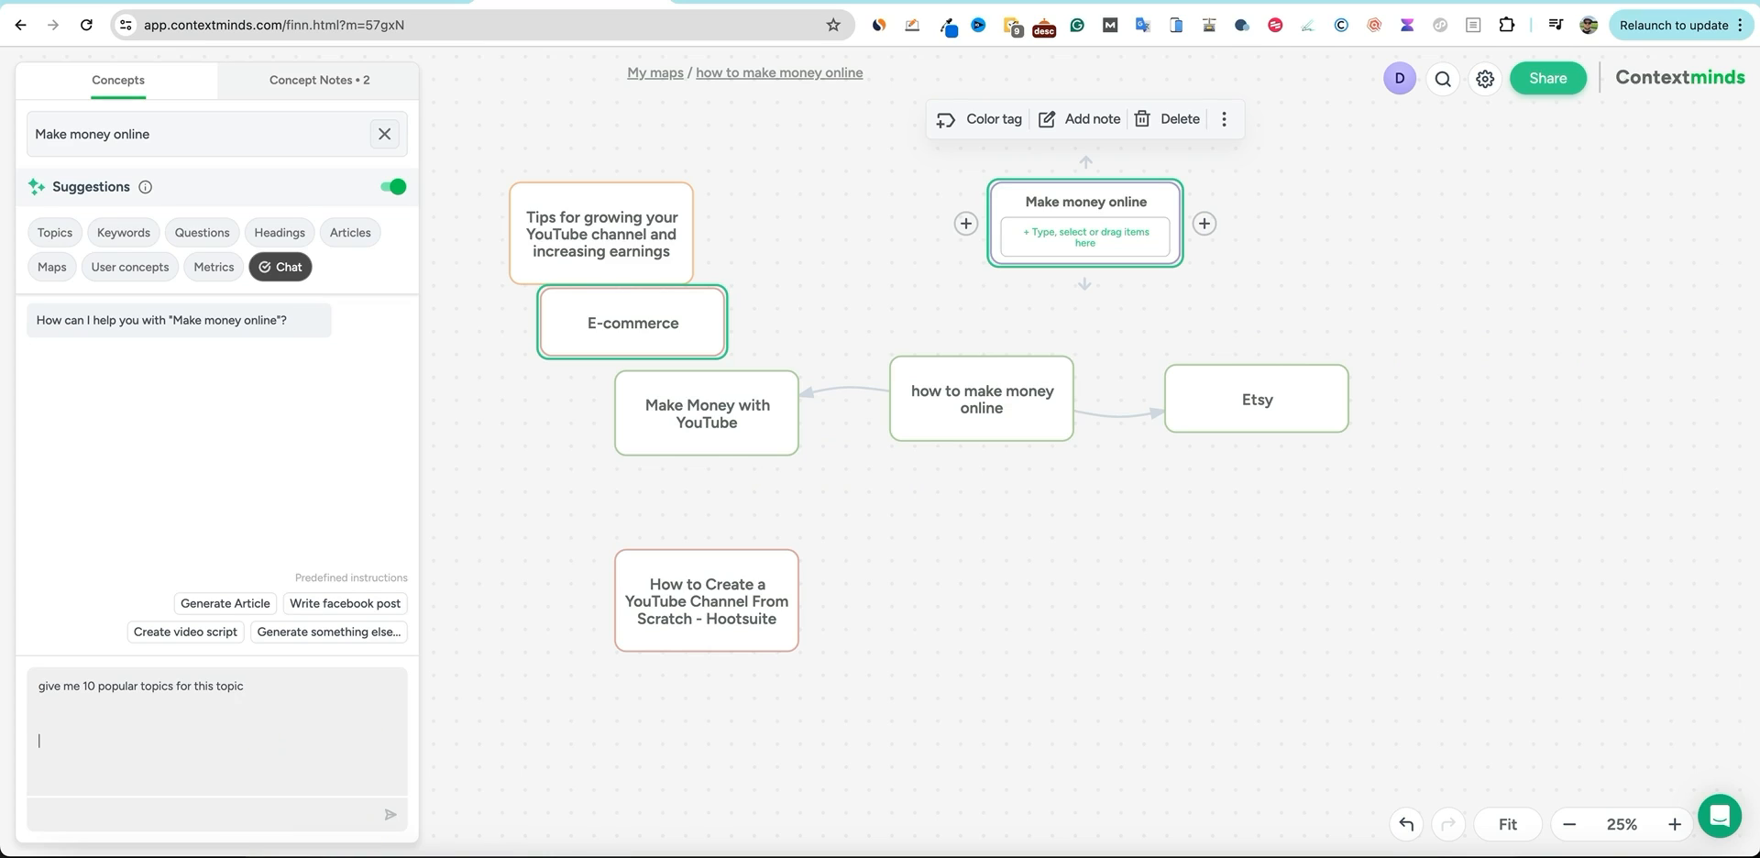
click(396, 821)
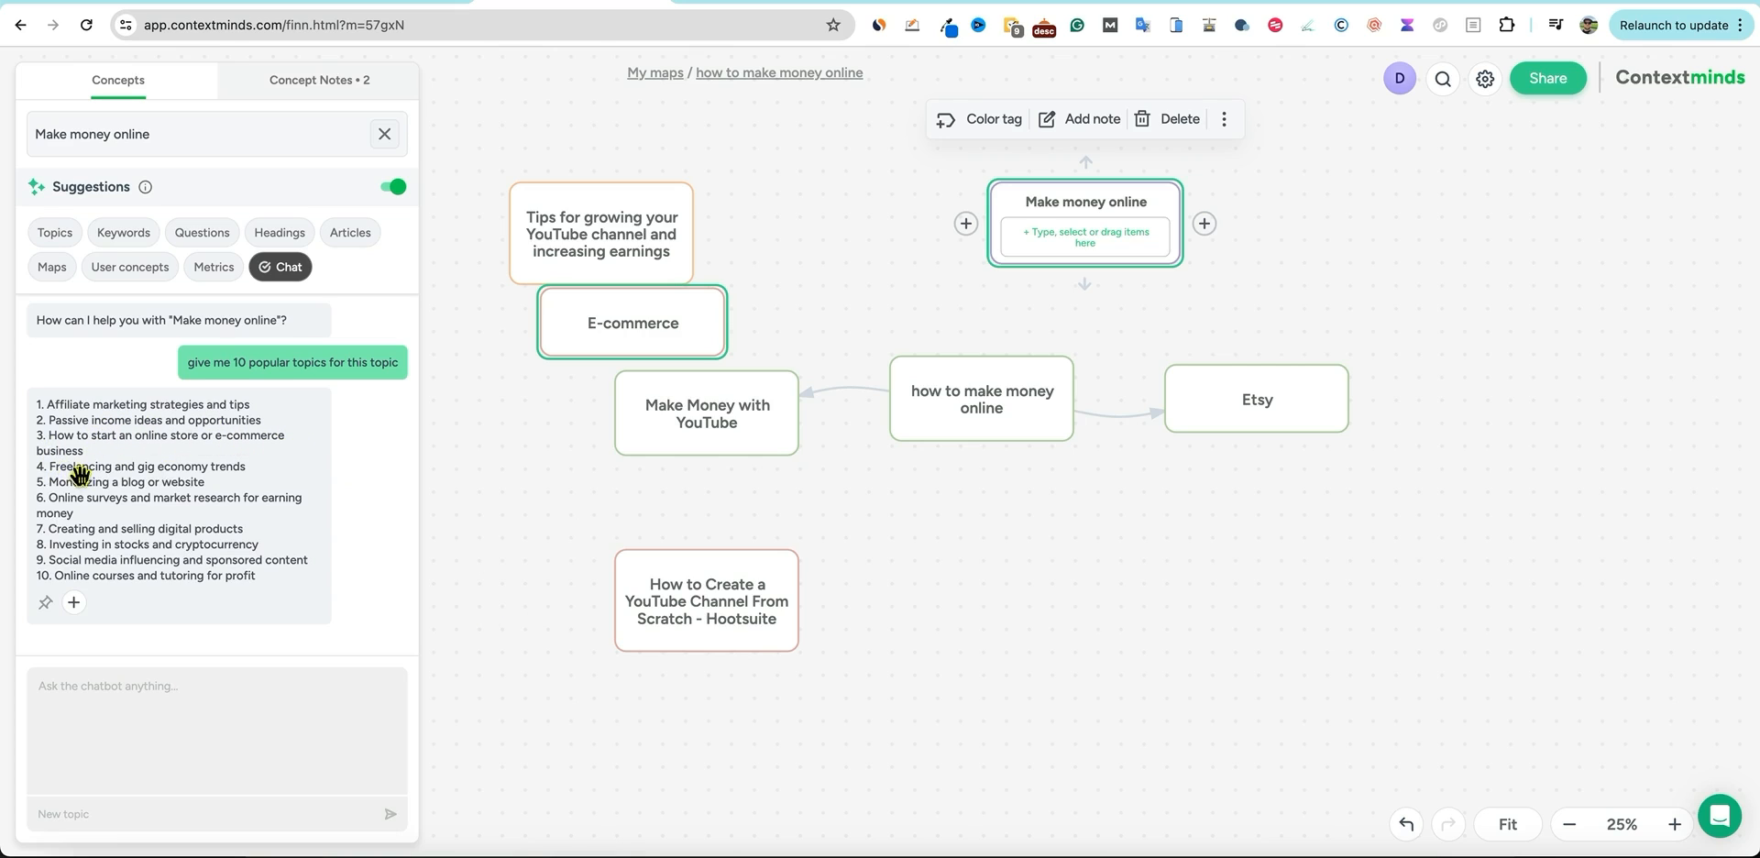
Pin the chat answer as a note, add it to the map as a concept, and place it to the right of "Make money online".
click(46, 605)
click(76, 606)
drag(623, 502, 1476, 291)
click(1535, 325)
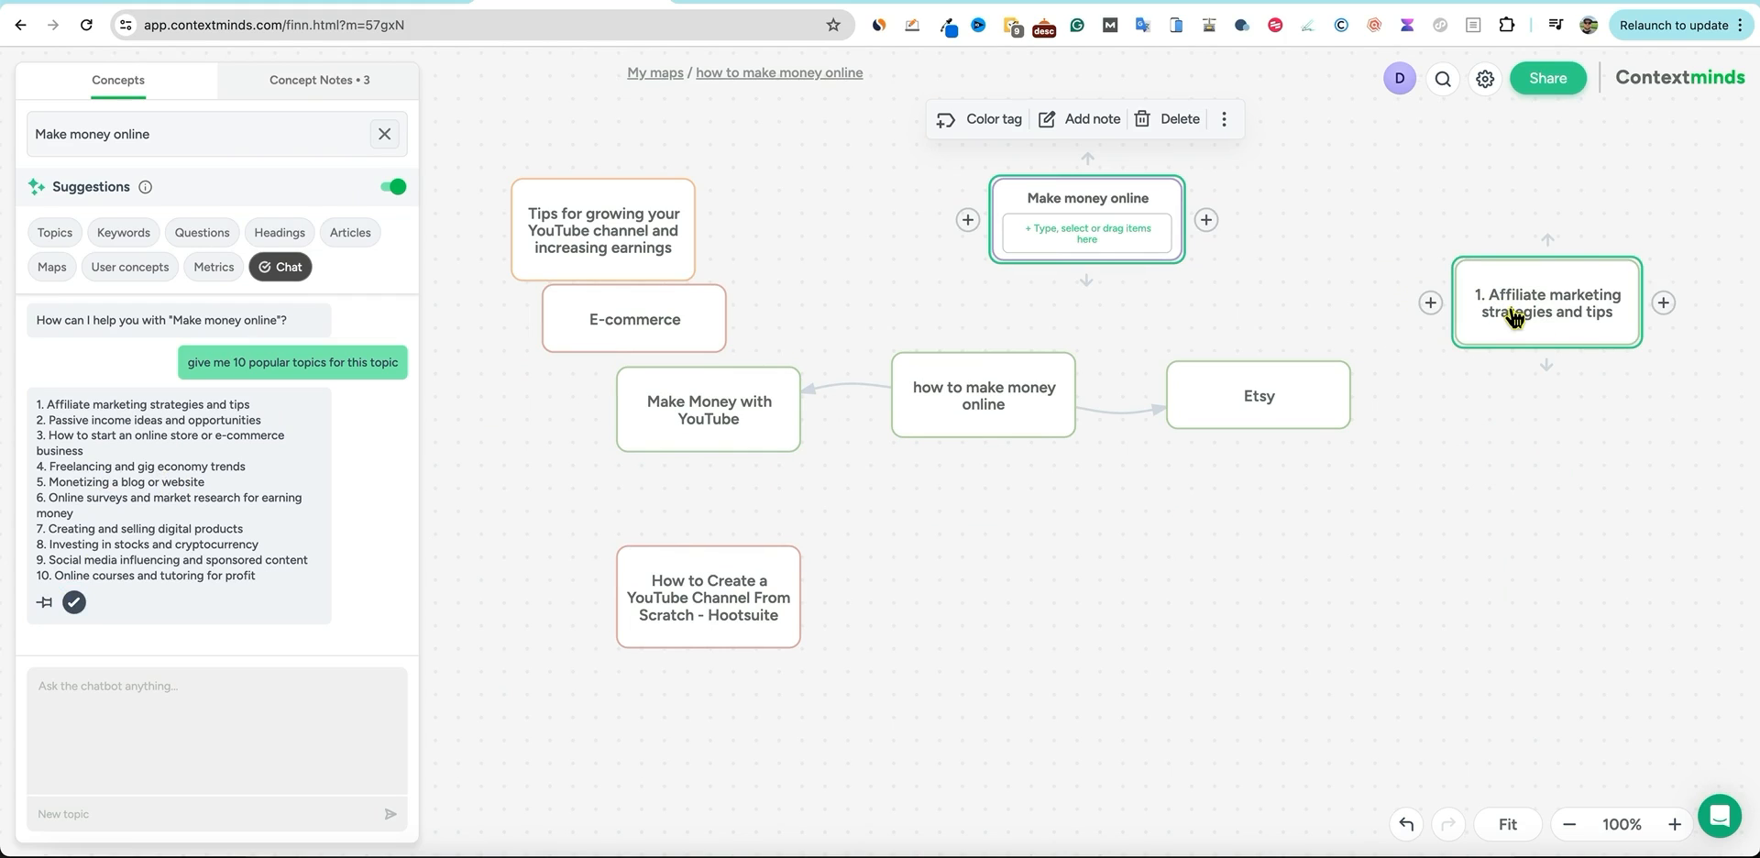
Create a connected concept named "test" from the affiliate marketing concept and nest it inside that concept.
click(1430, 302)
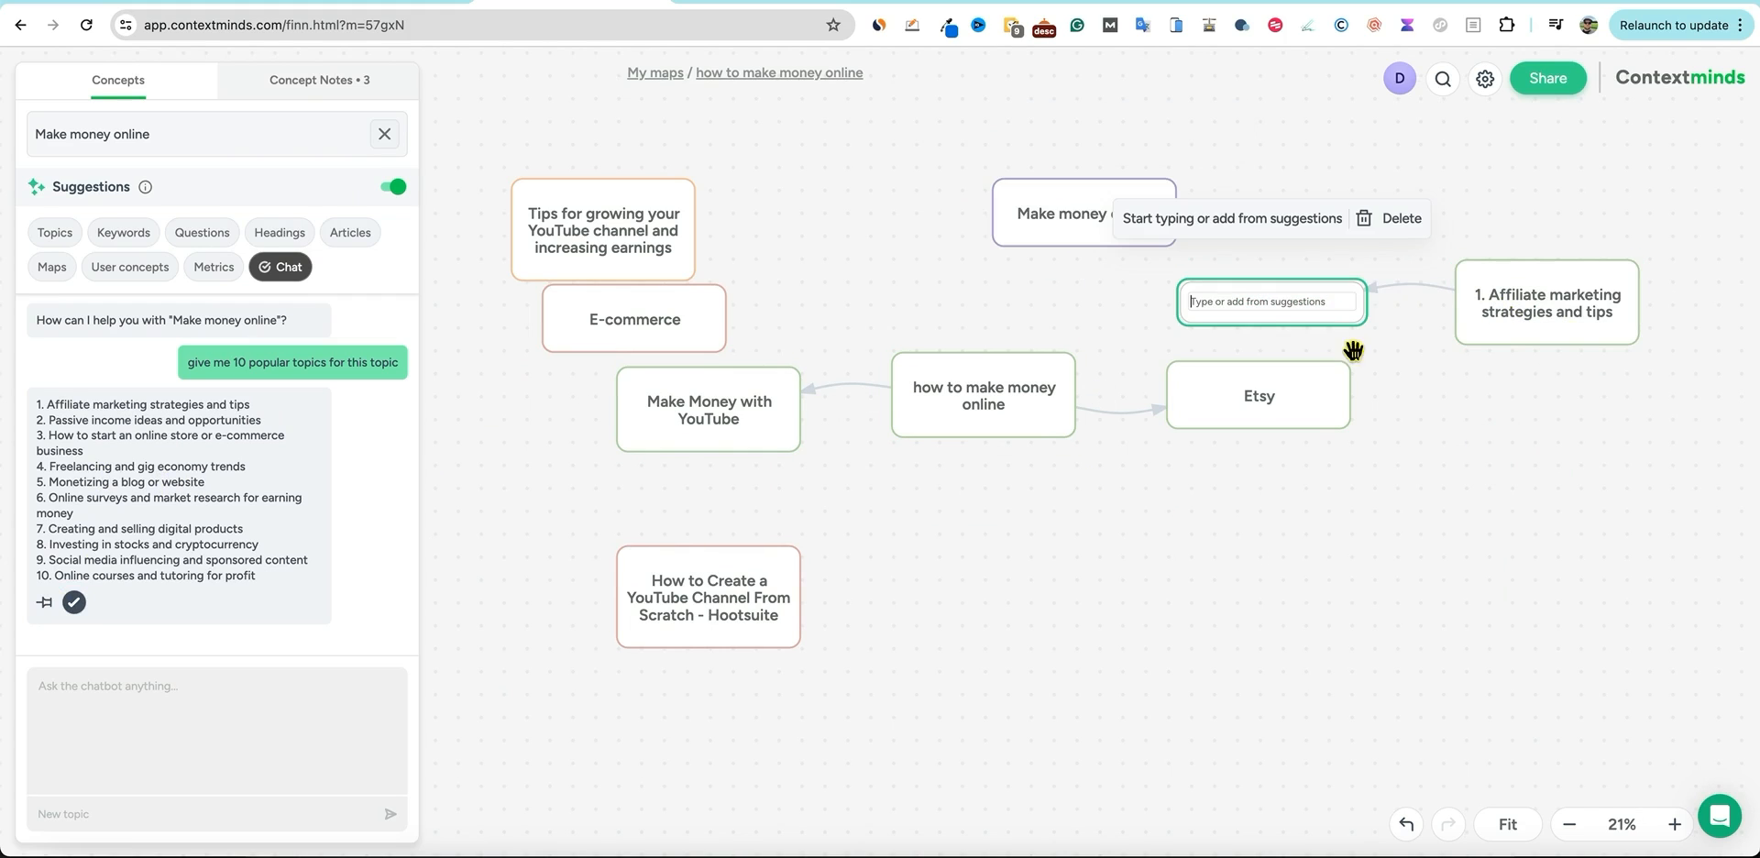
text(test)
key(Return)
drag(1308, 295, 1559, 348)
Nest the "Make Money with YouTube" and "Etsy" concepts inside "how to make money online".
click(1276, 404)
click(1198, 476)
click(782, 436)
drag(727, 423, 1002, 474)
drag(1273, 424, 1005, 464)
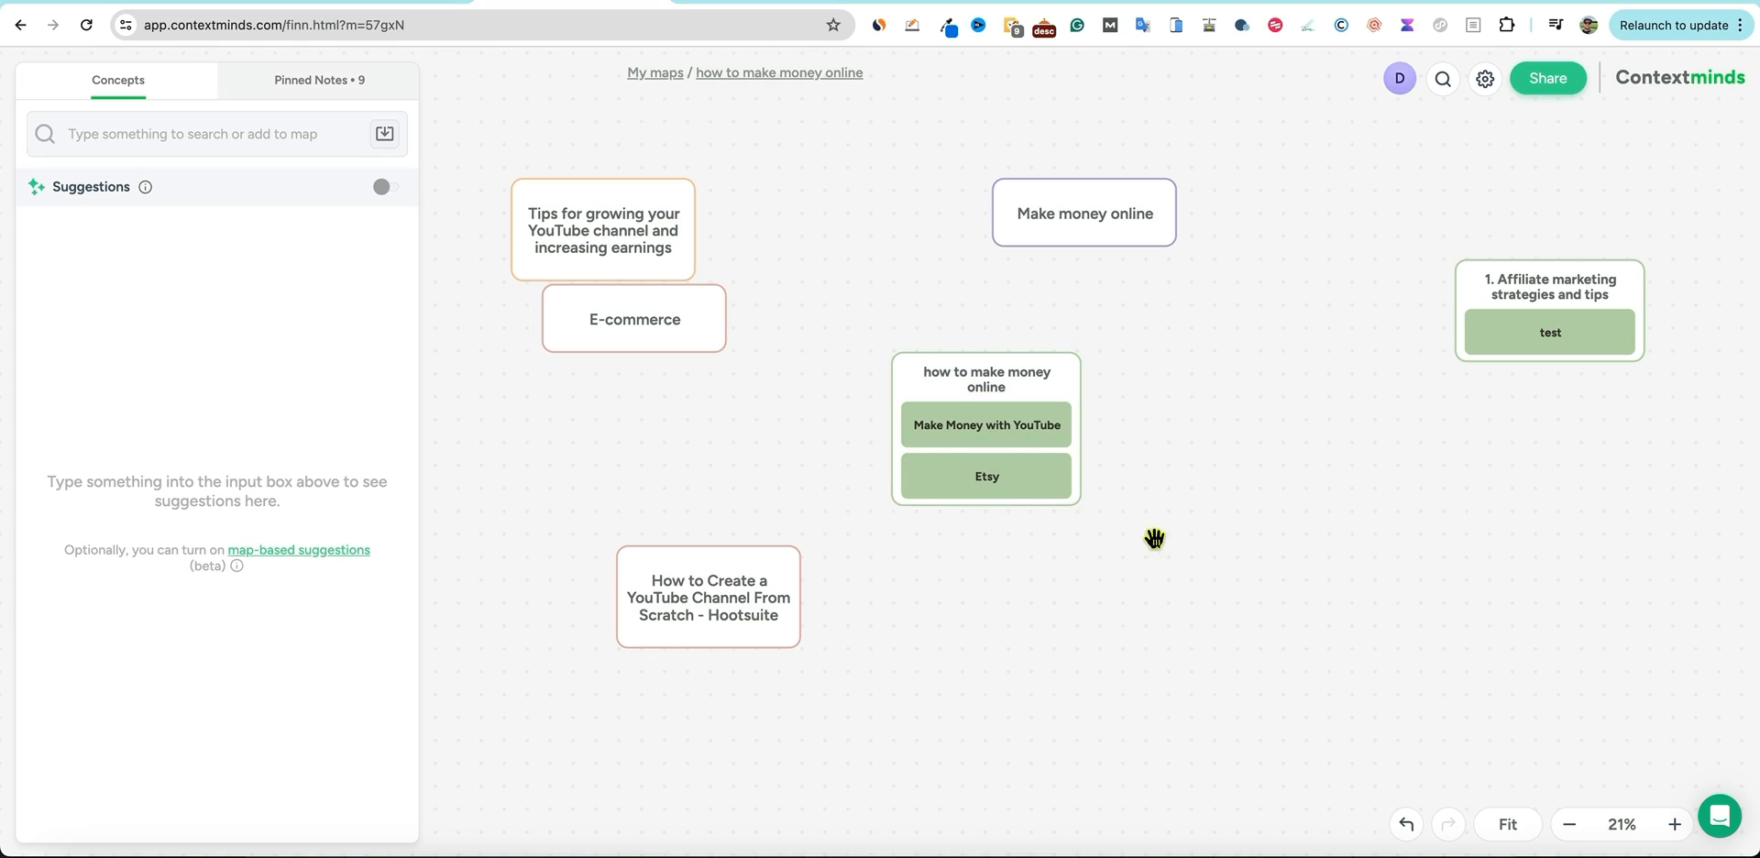
Move the "how to make money online" group directly below "Make money online" and check its nested "Make Money with YouTube" item.
drag(1021, 362, 1119, 295)
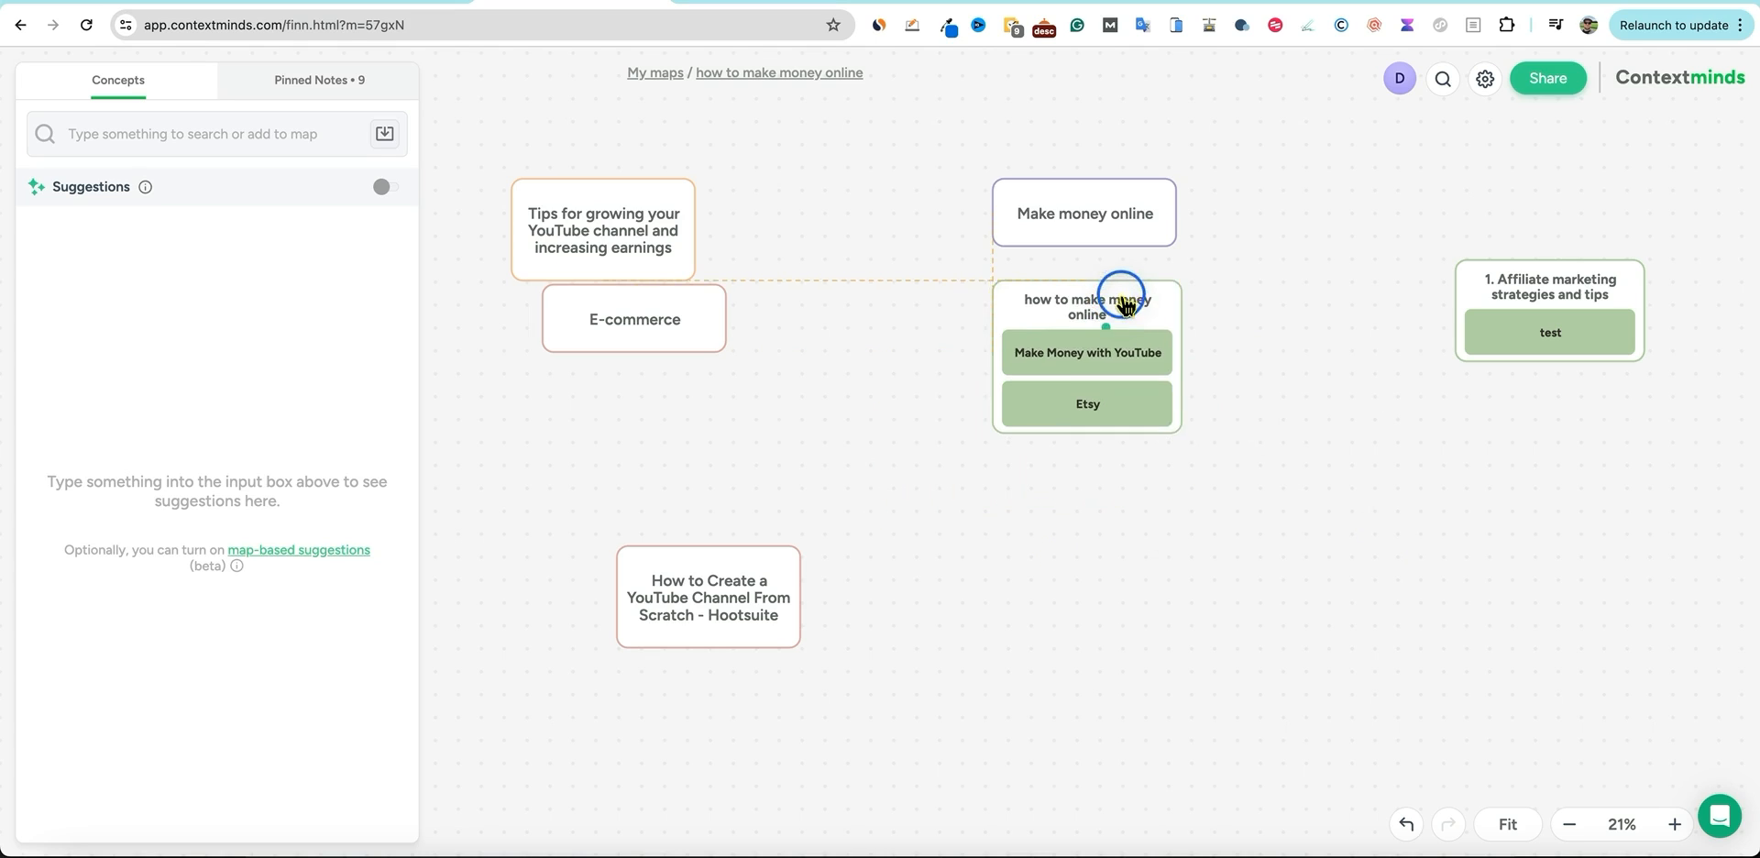
click(1098, 371)
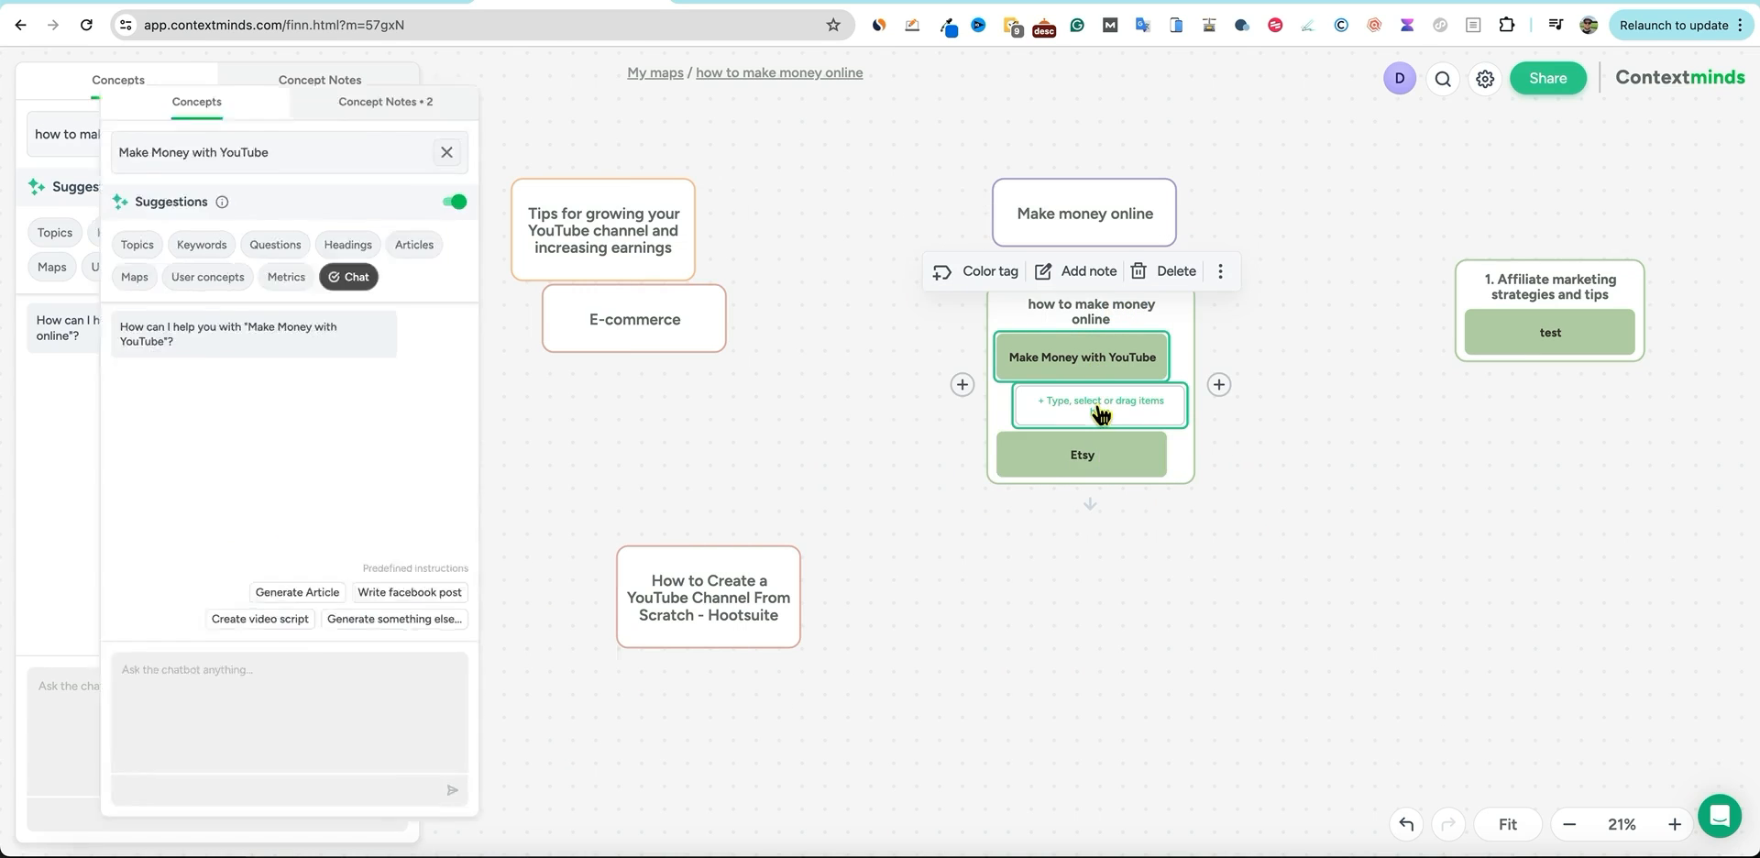
click(1248, 424)
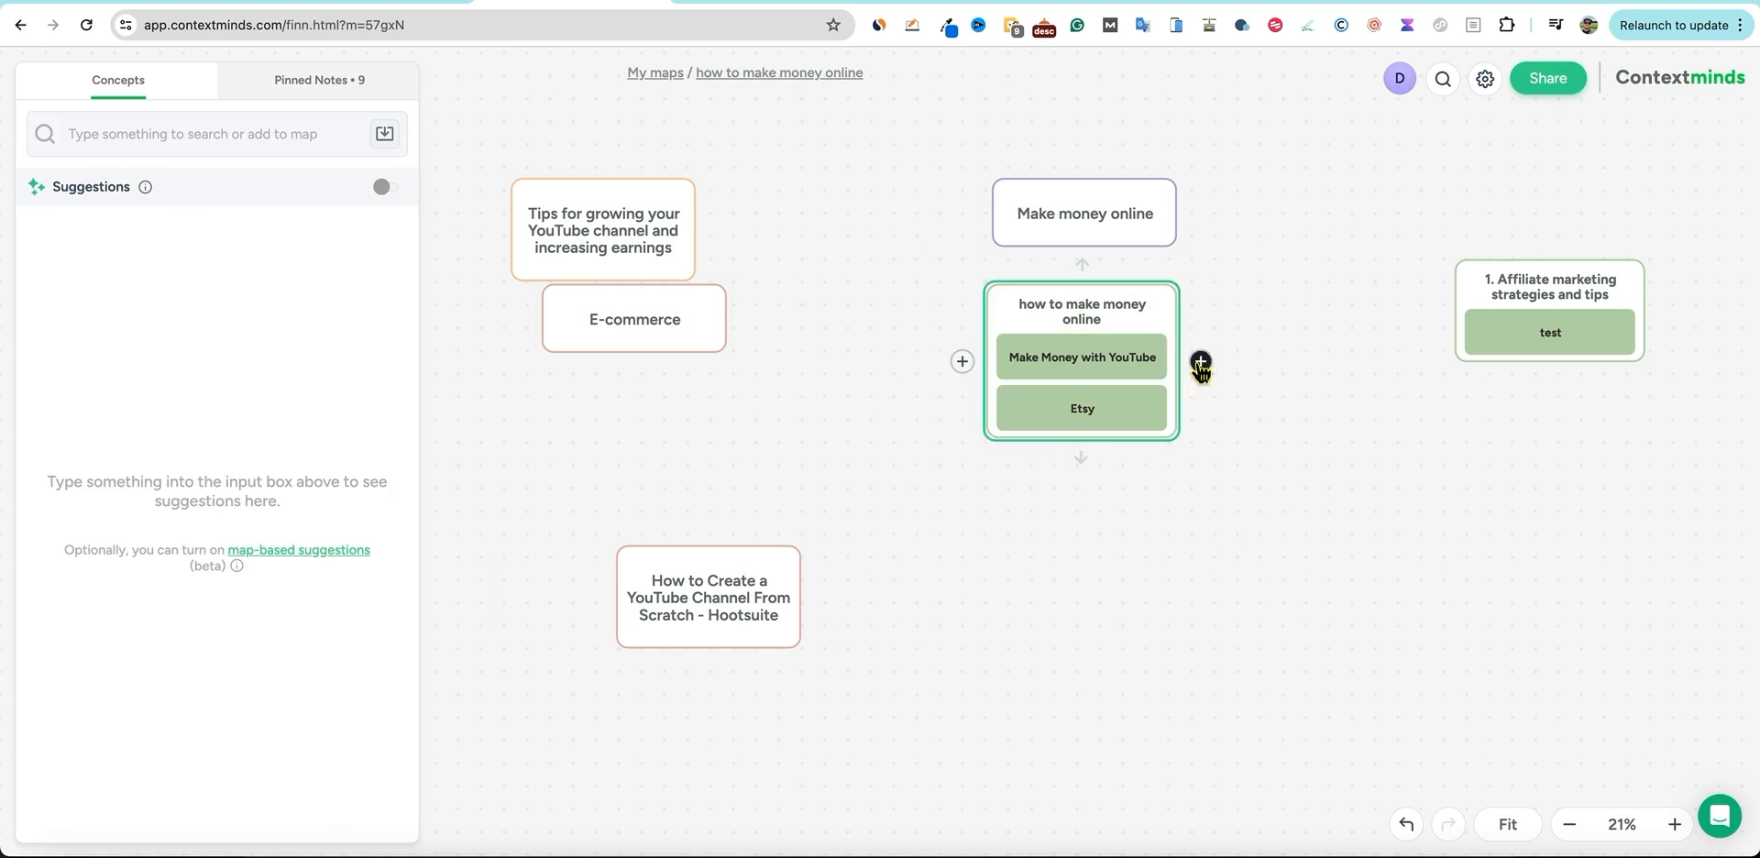
Examine the map's settings, its copy, print and export actions, and its topic, privacy and description properties.
click(1485, 80)
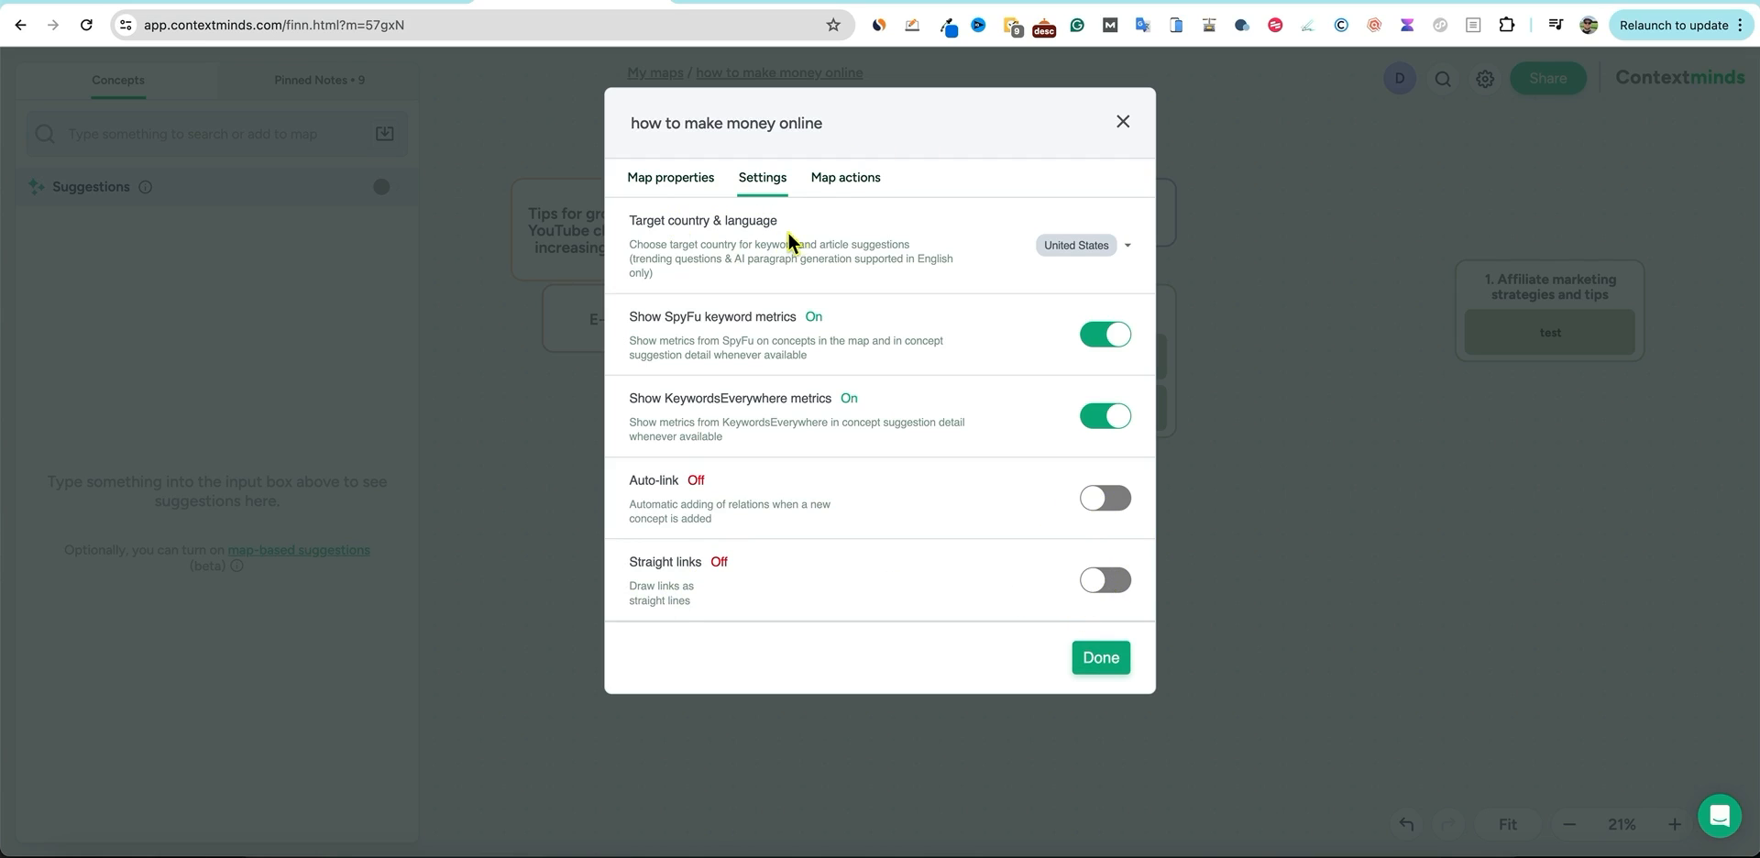
click(845, 179)
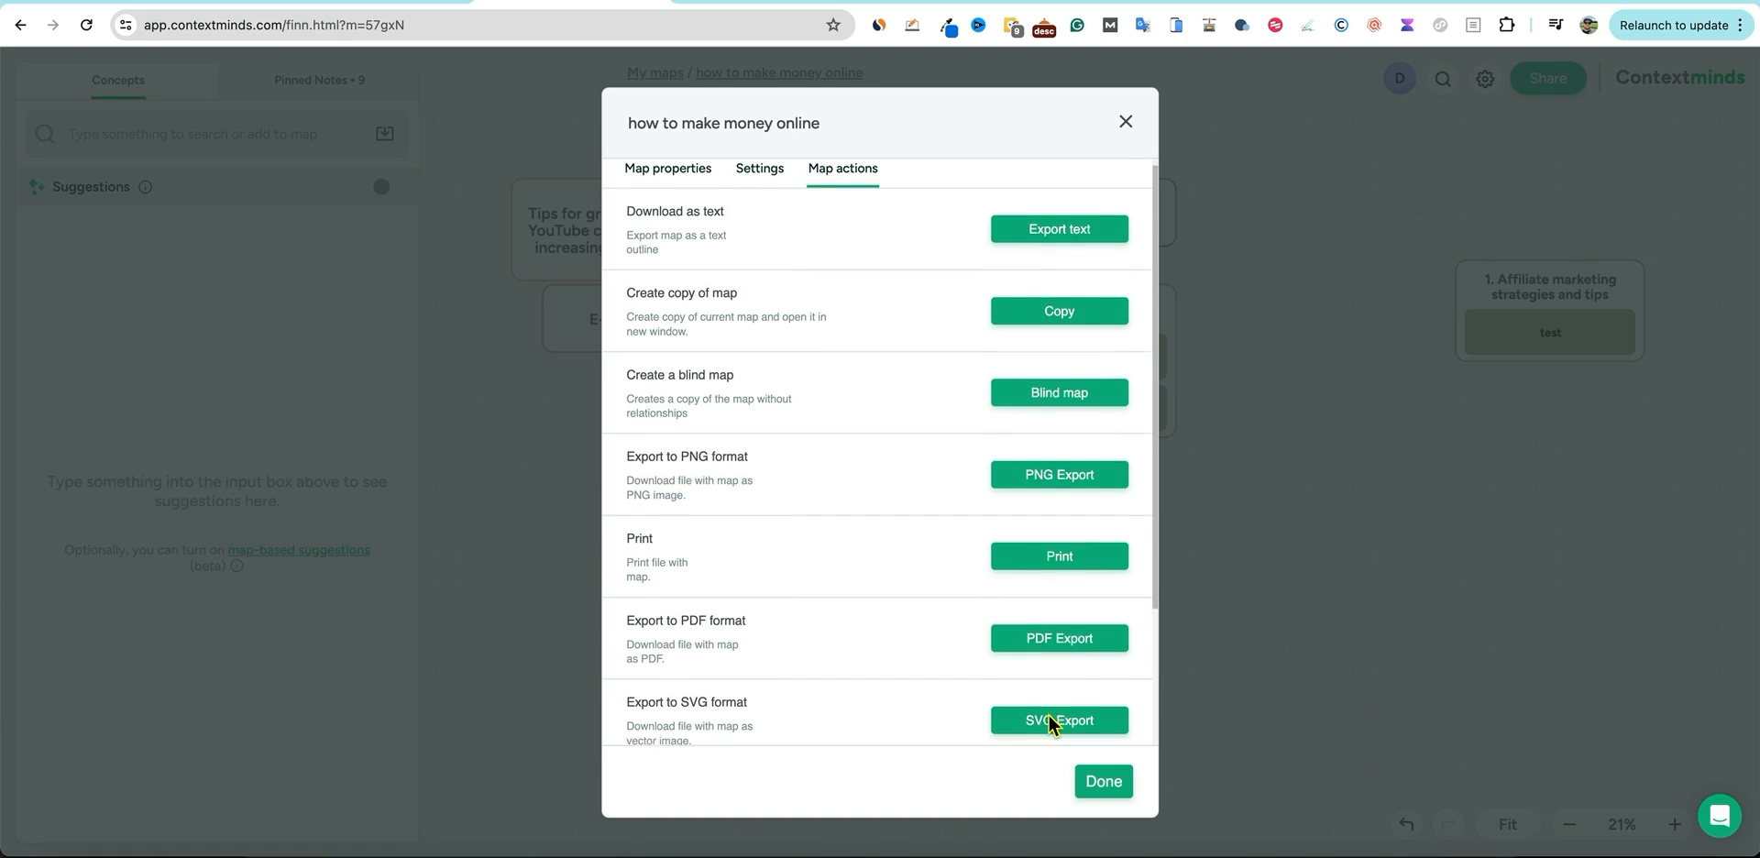
scroll(1068, 641, down, 2)
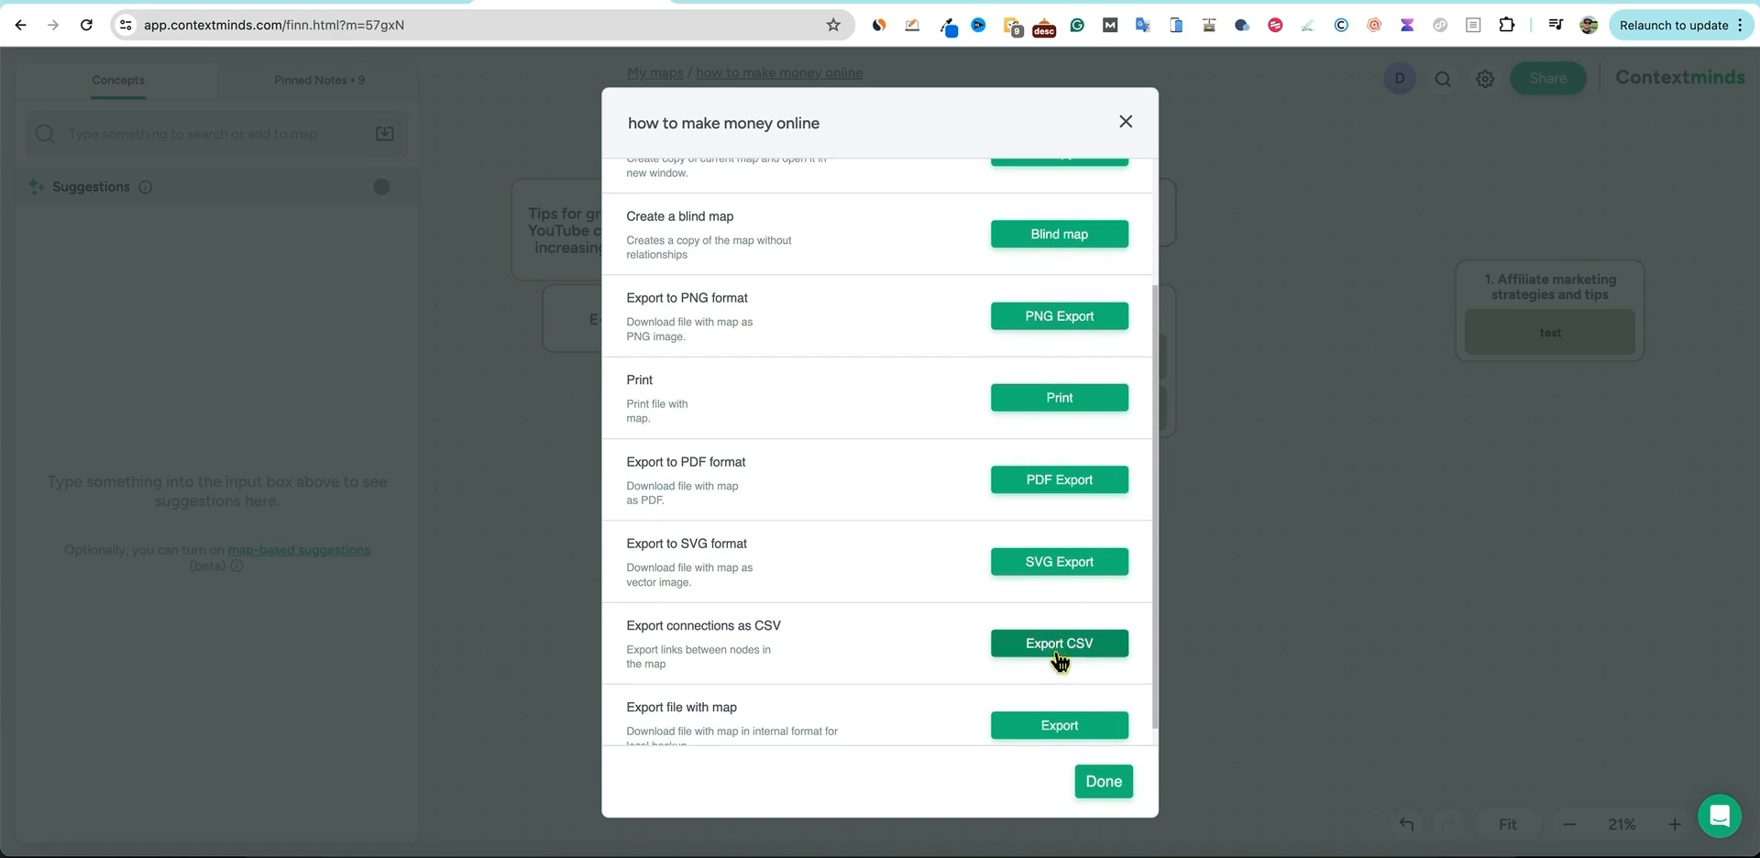
scroll(1057, 673, down, 1)
scroll(1045, 641, up, 3)
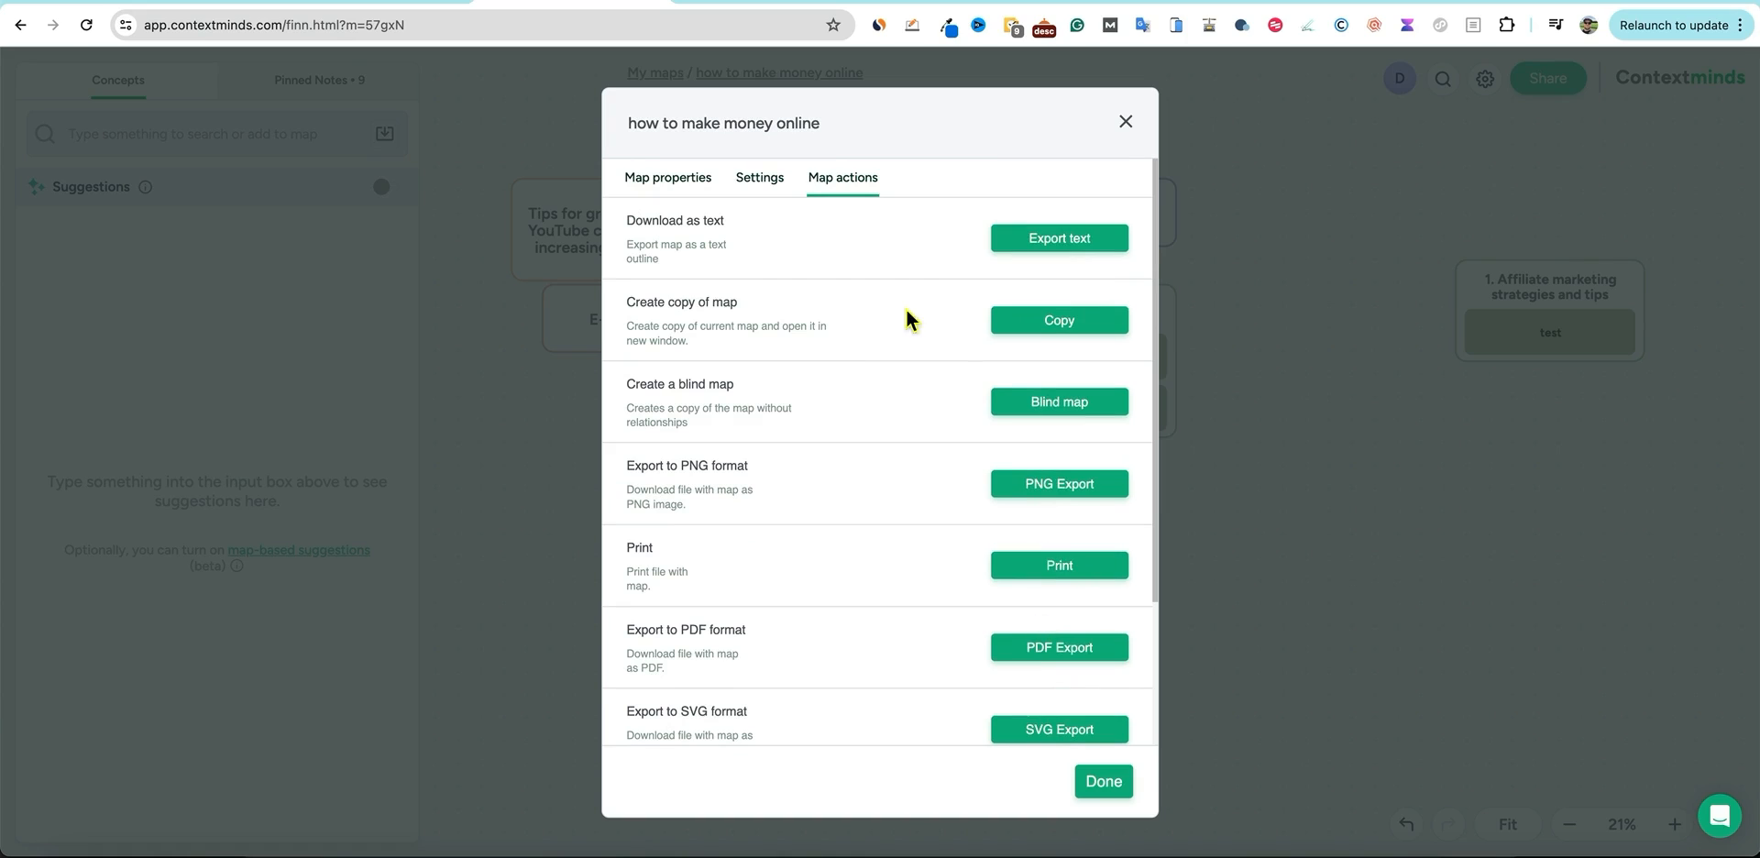
click(675, 183)
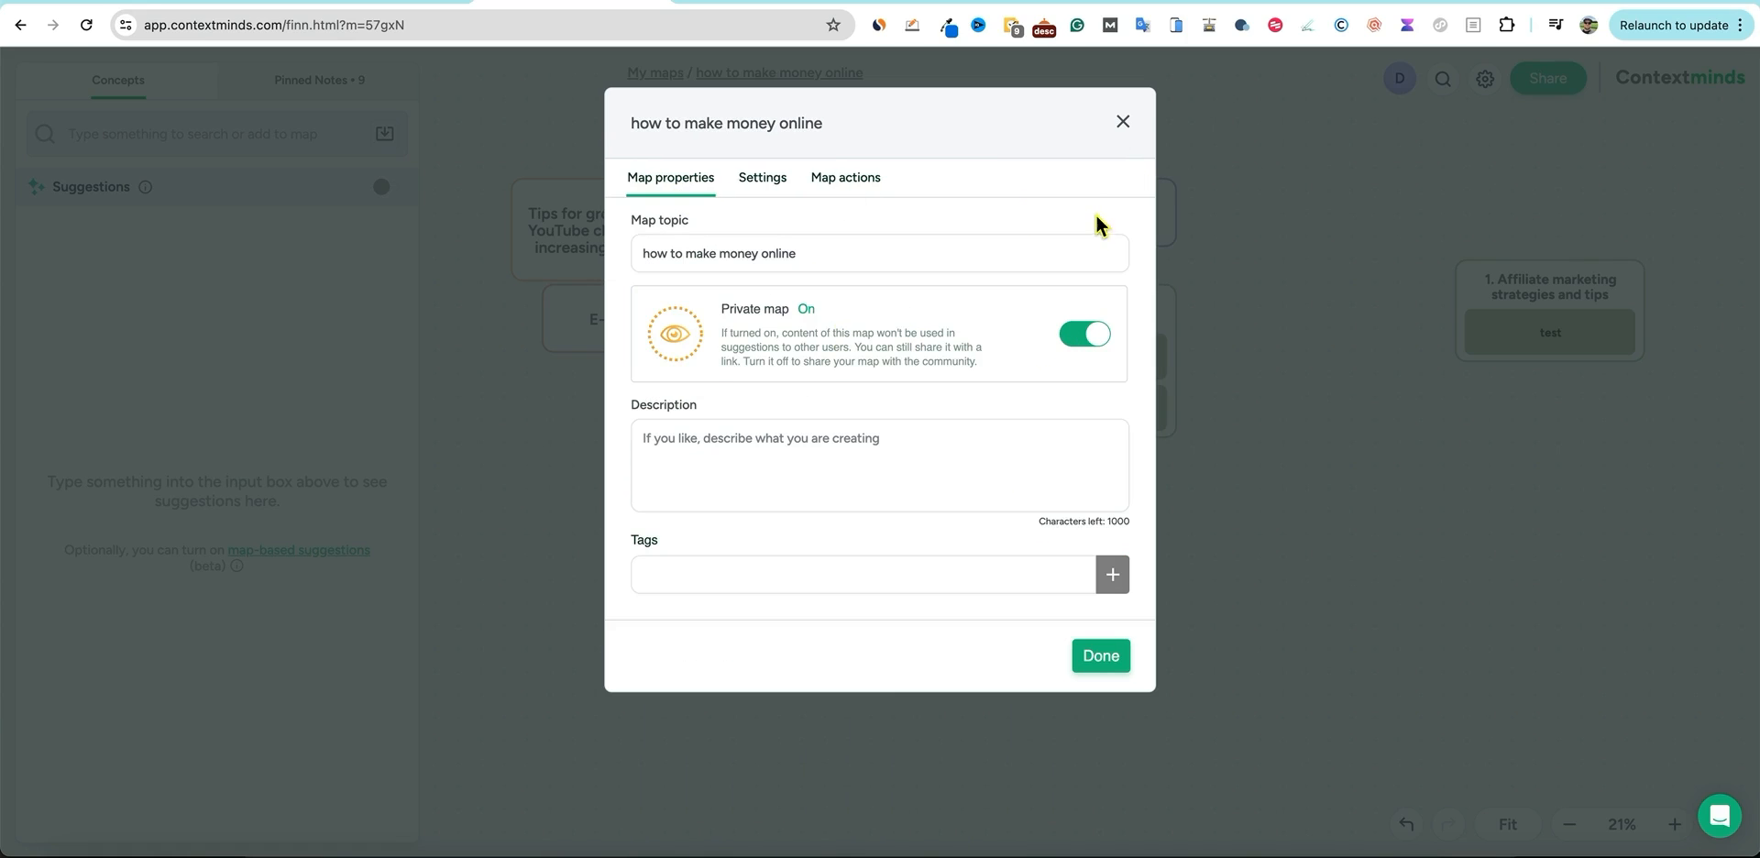
click(1122, 127)
View the map's sharing options, including the link, public access, invitations, exports and embed code.
click(1325, 564)
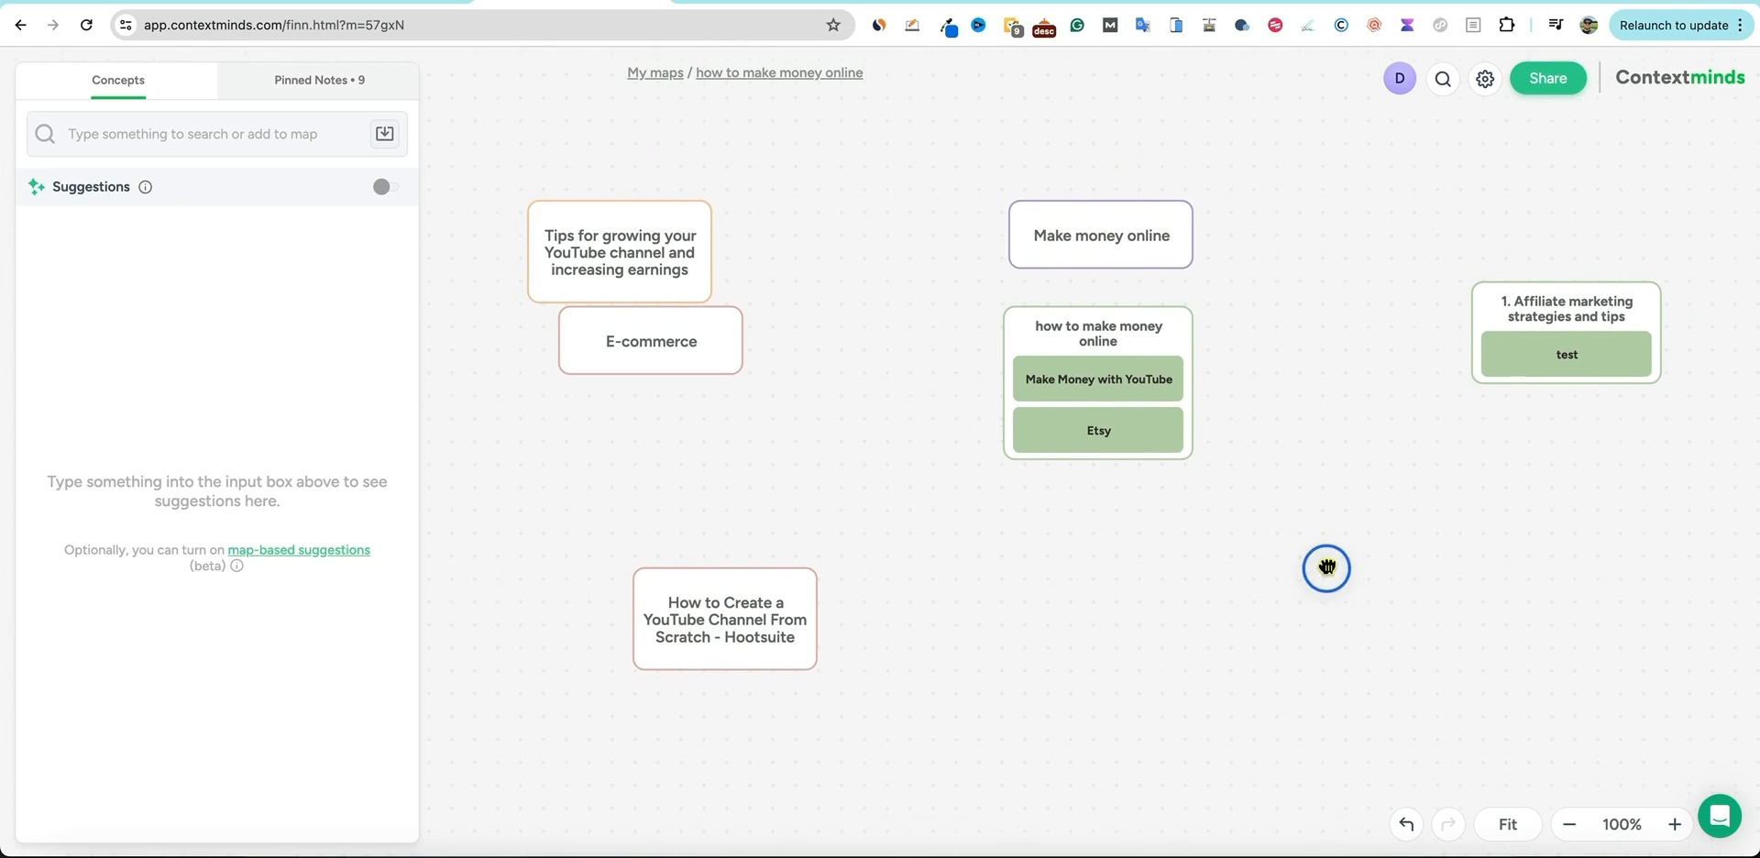
click(1547, 81)
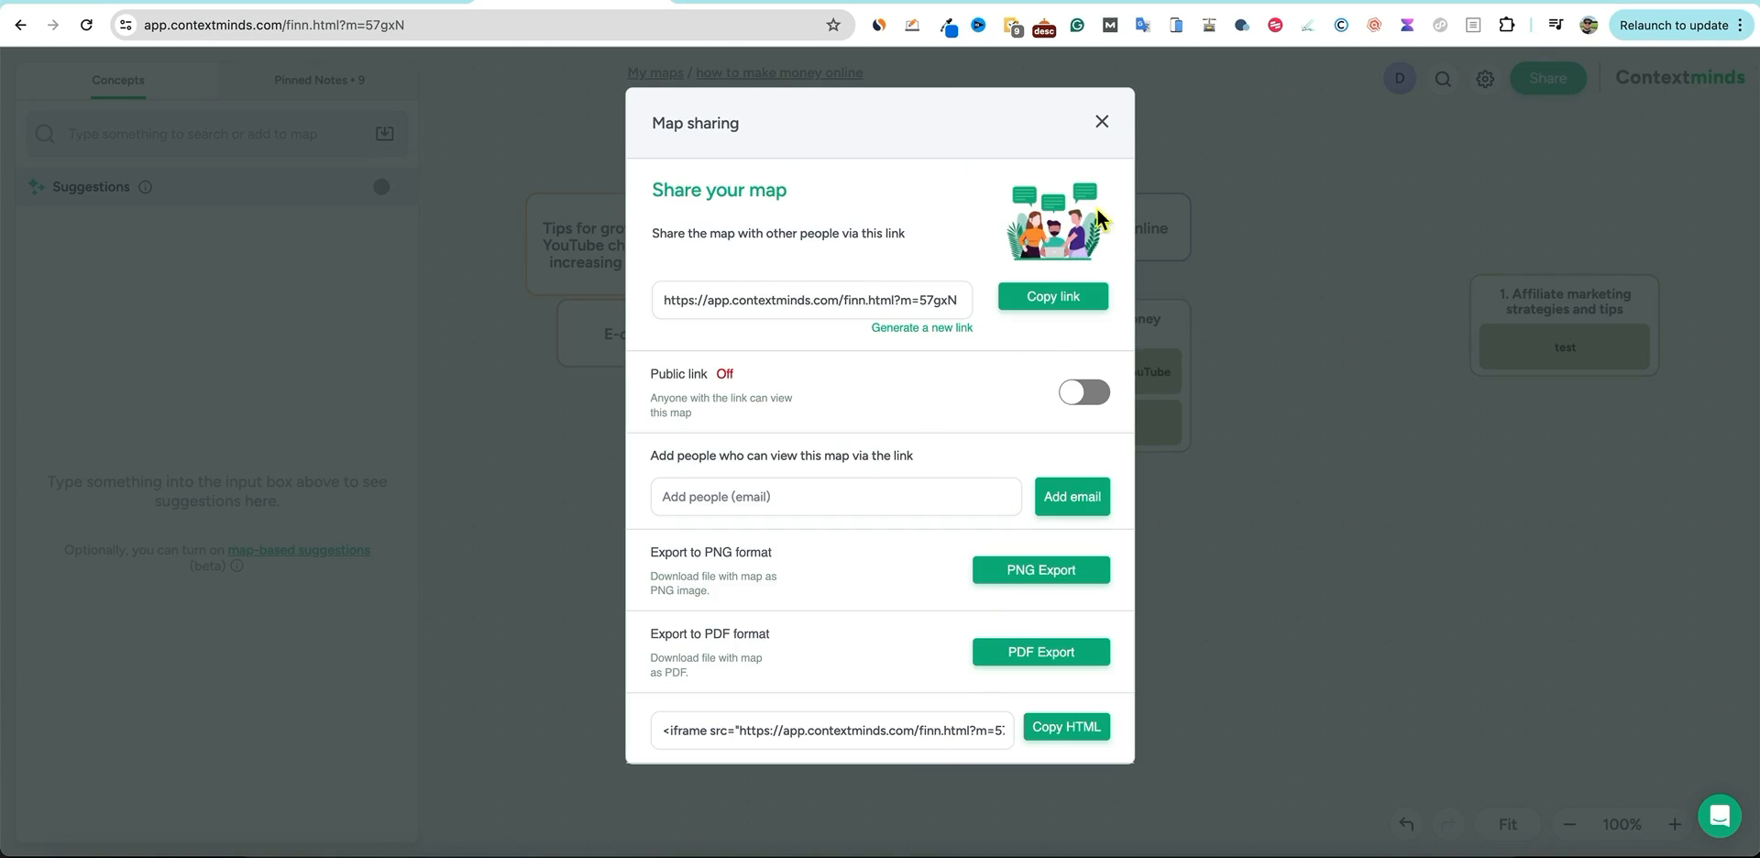
click(1101, 121)
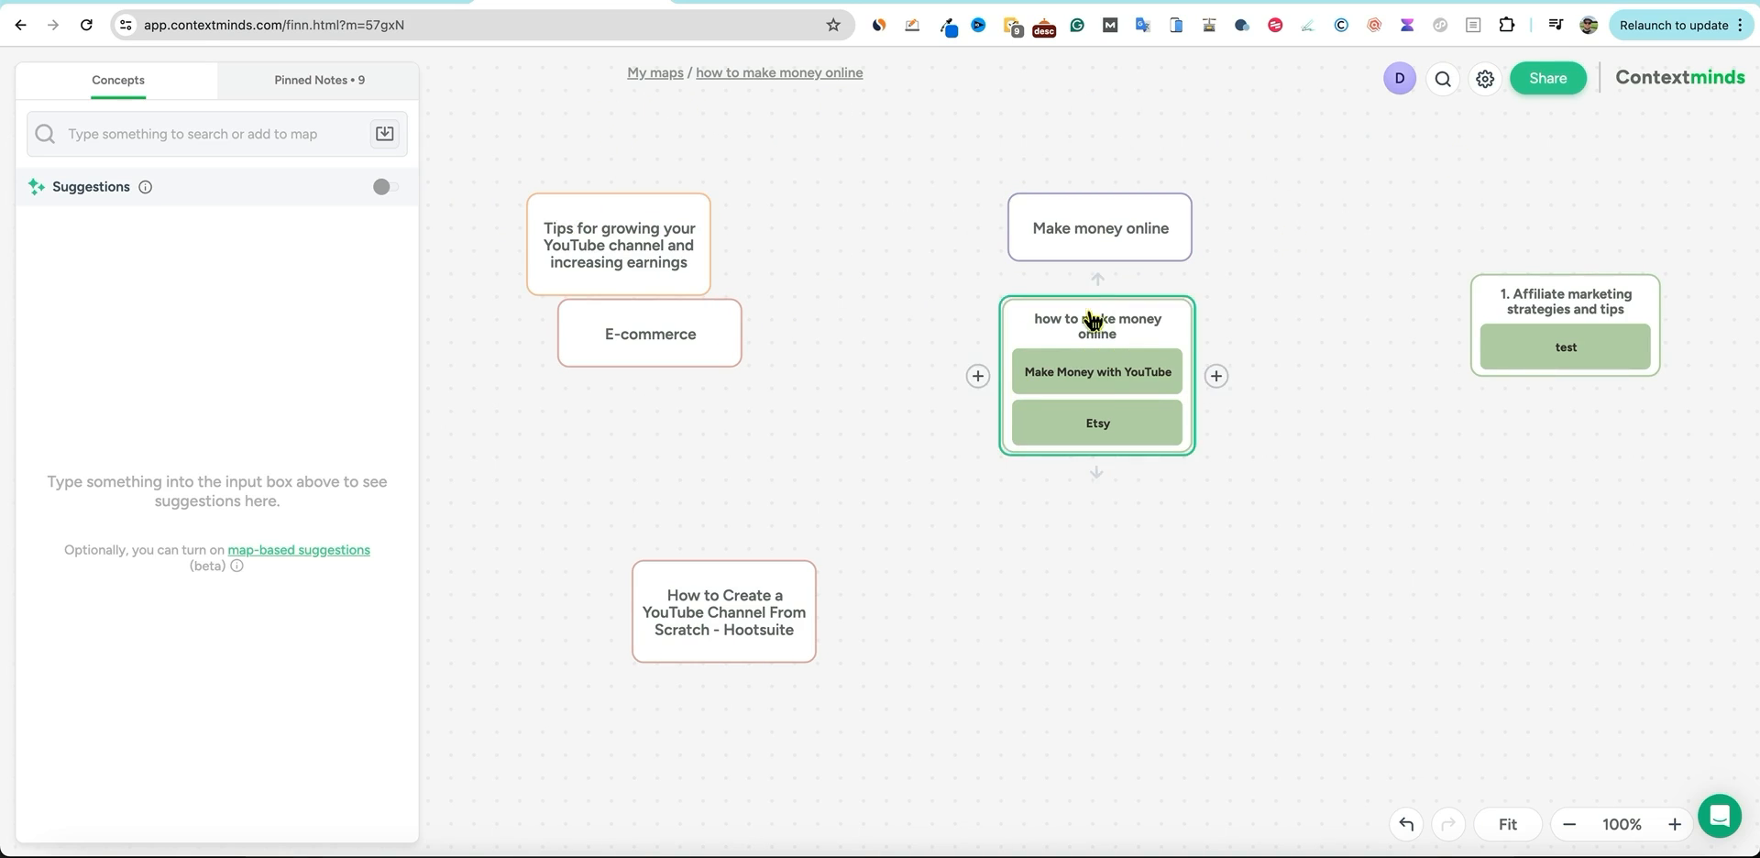
Preview the suggested topic "Digital marketing" for "Make money online", add it to the map, and place it below the "how to make money online" group.
click(1109, 229)
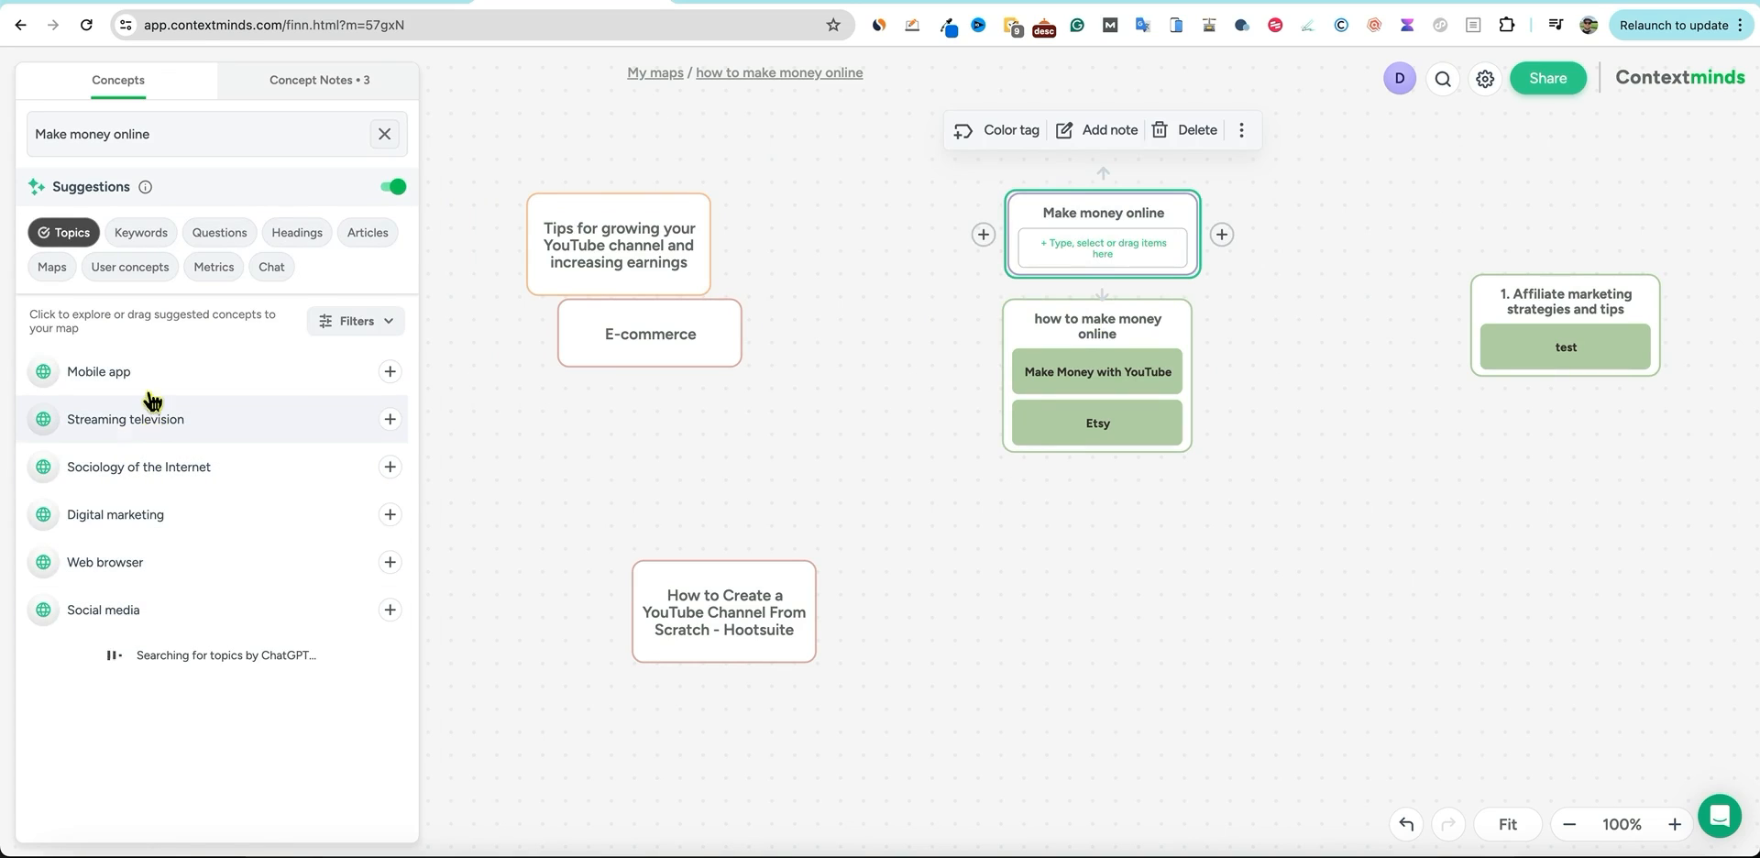
click(183, 522)
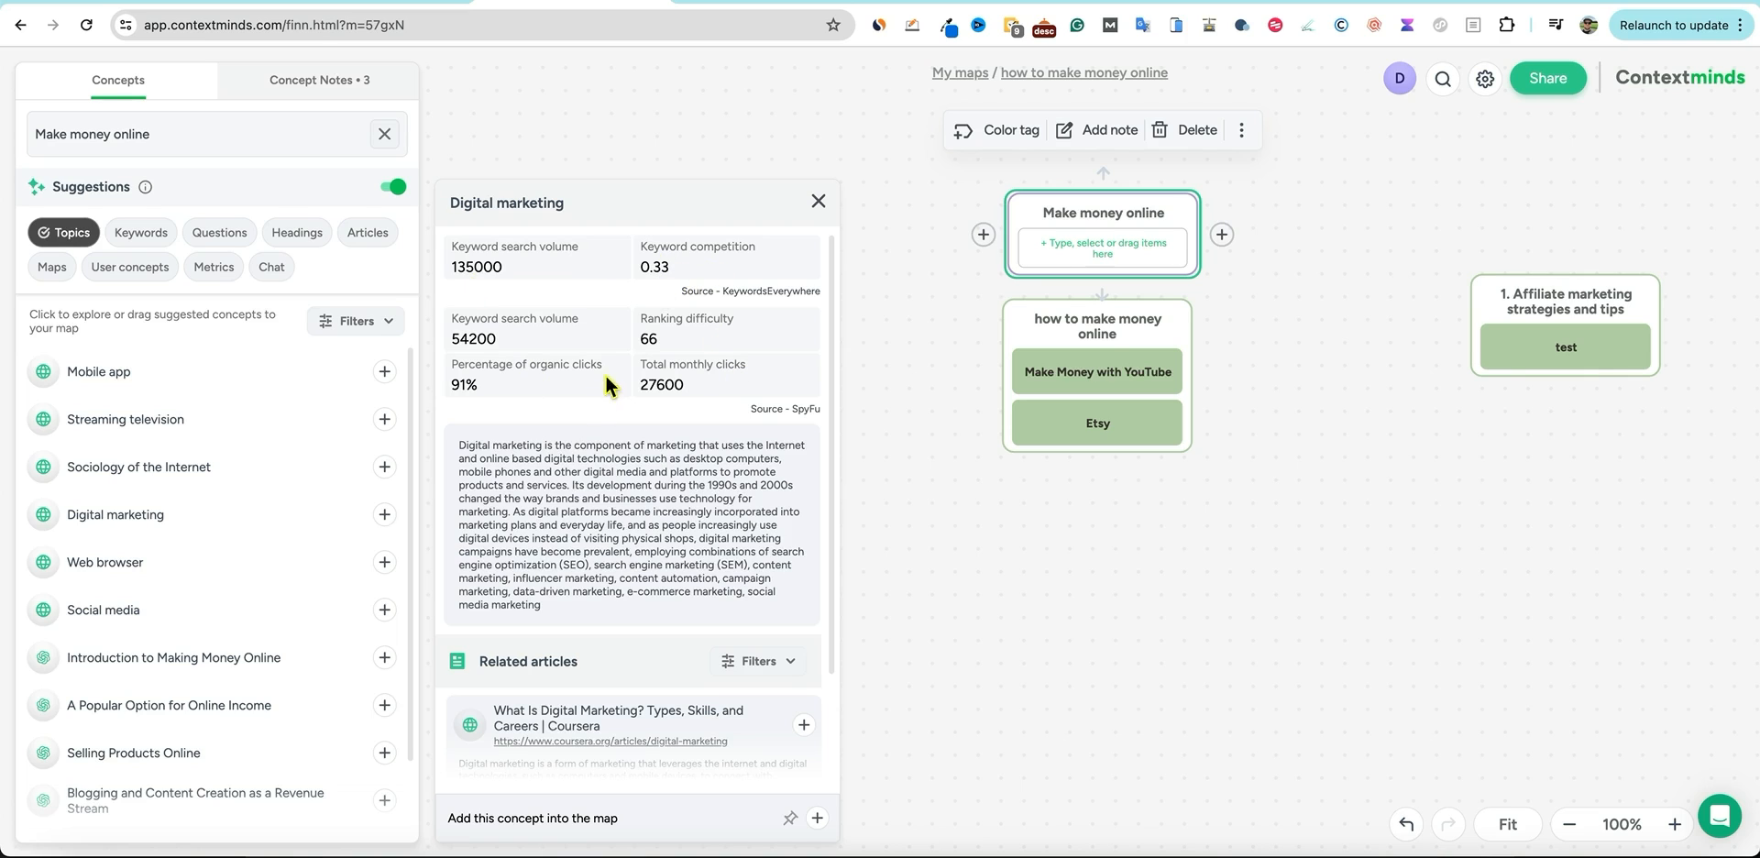
drag(458, 445, 720, 622)
scroll(605, 653, down, 3)
scroll(666, 562, up, 3)
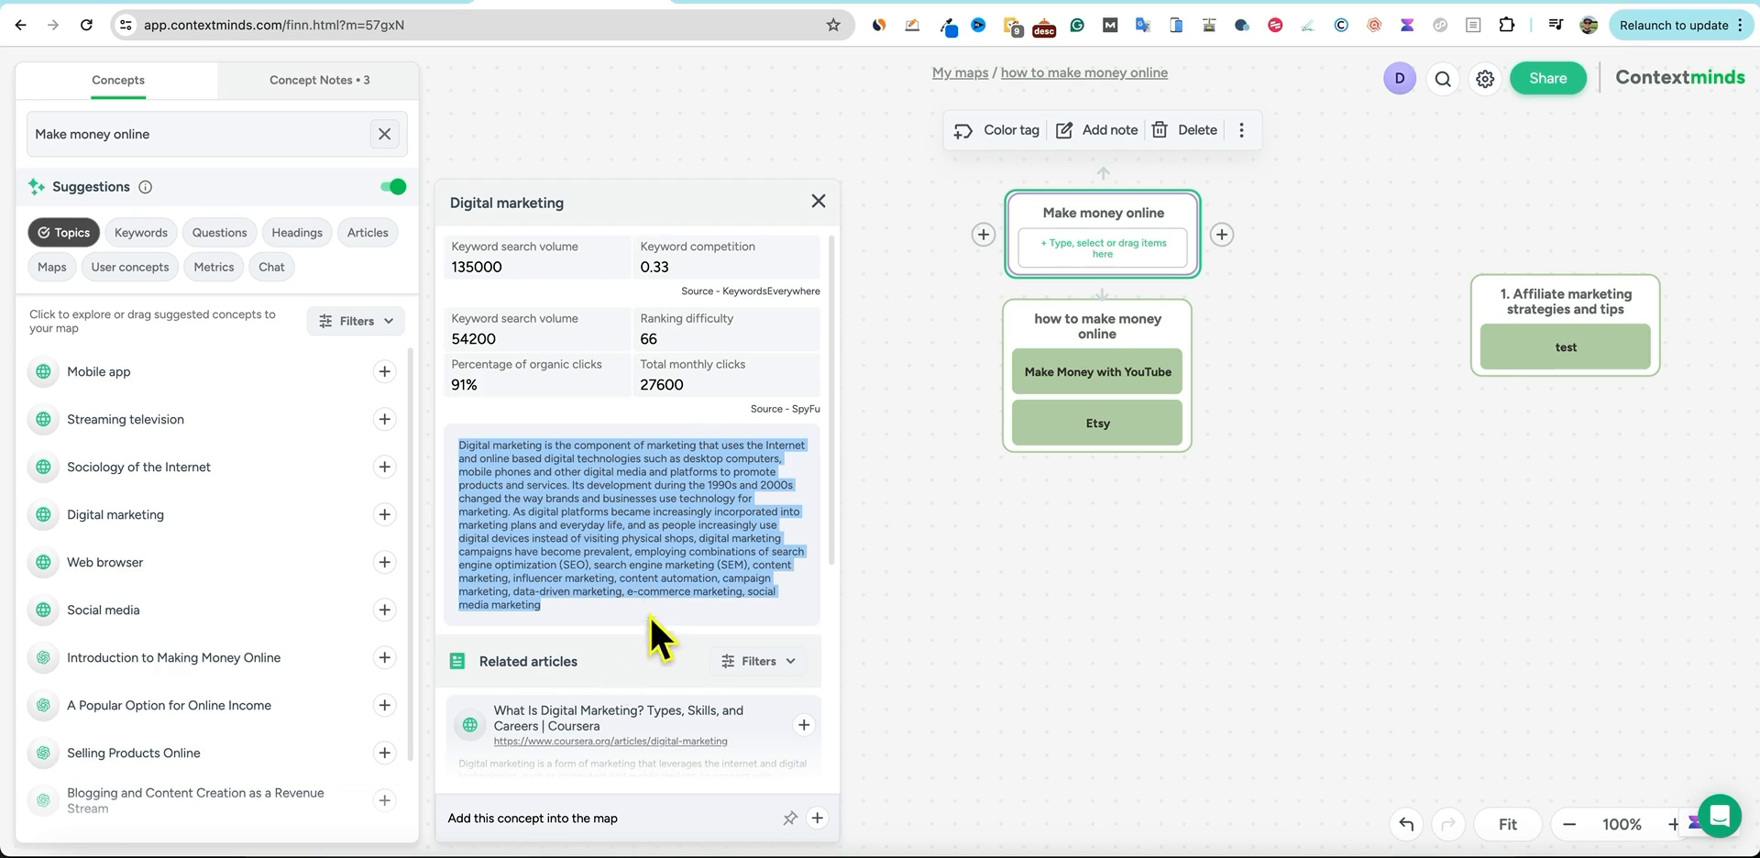
click(384, 514)
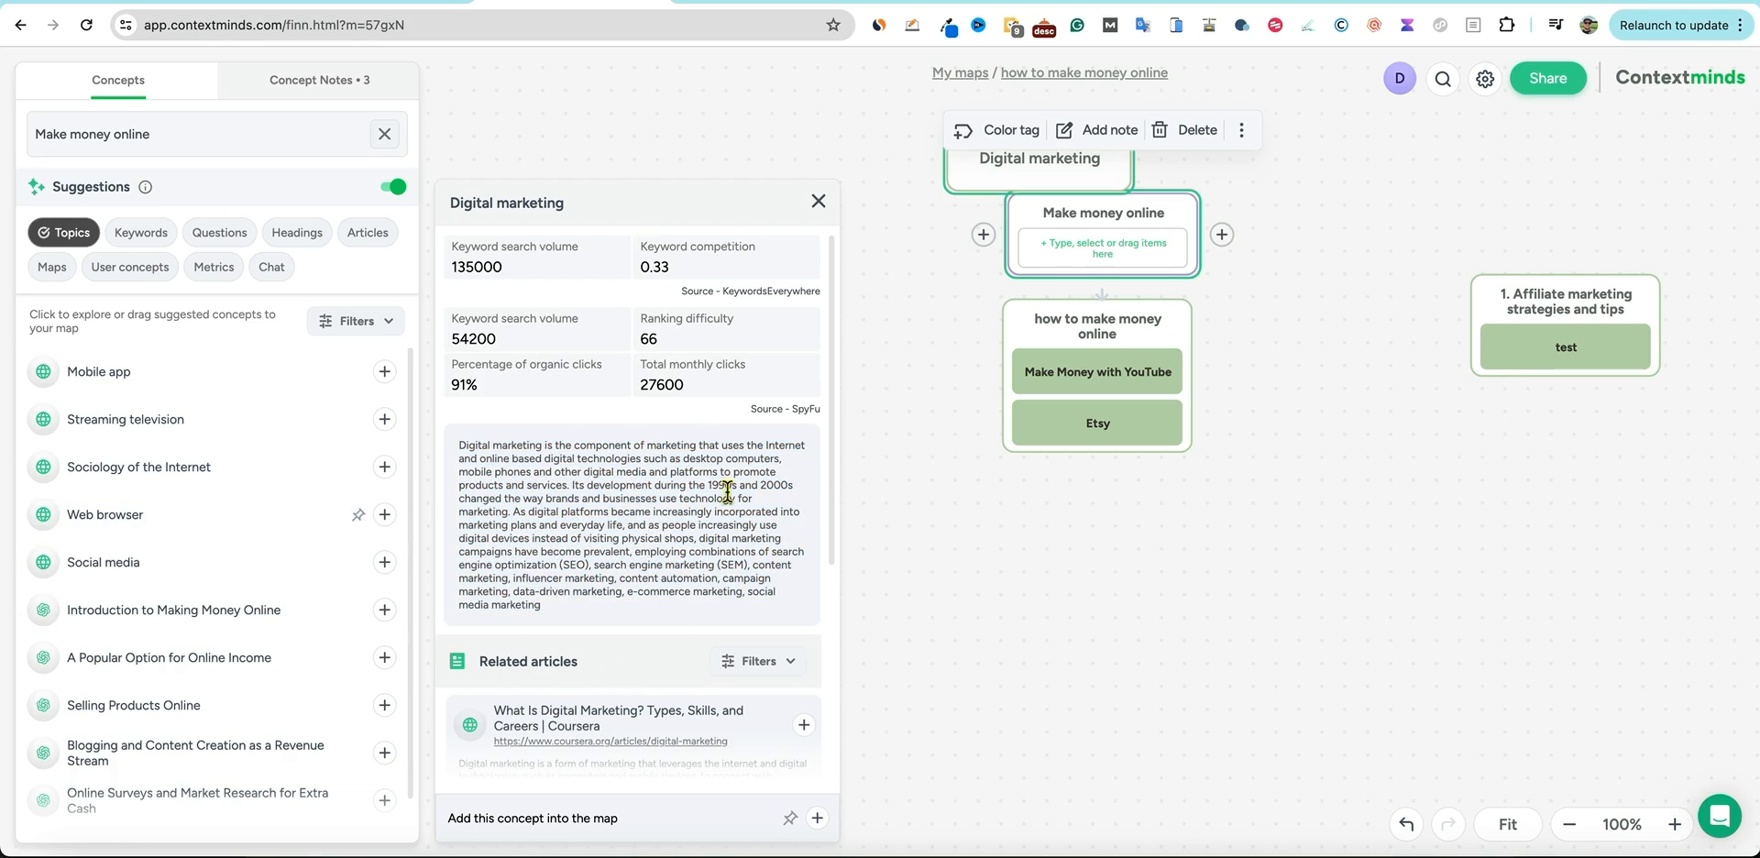
drag(997, 182, 1292, 550)
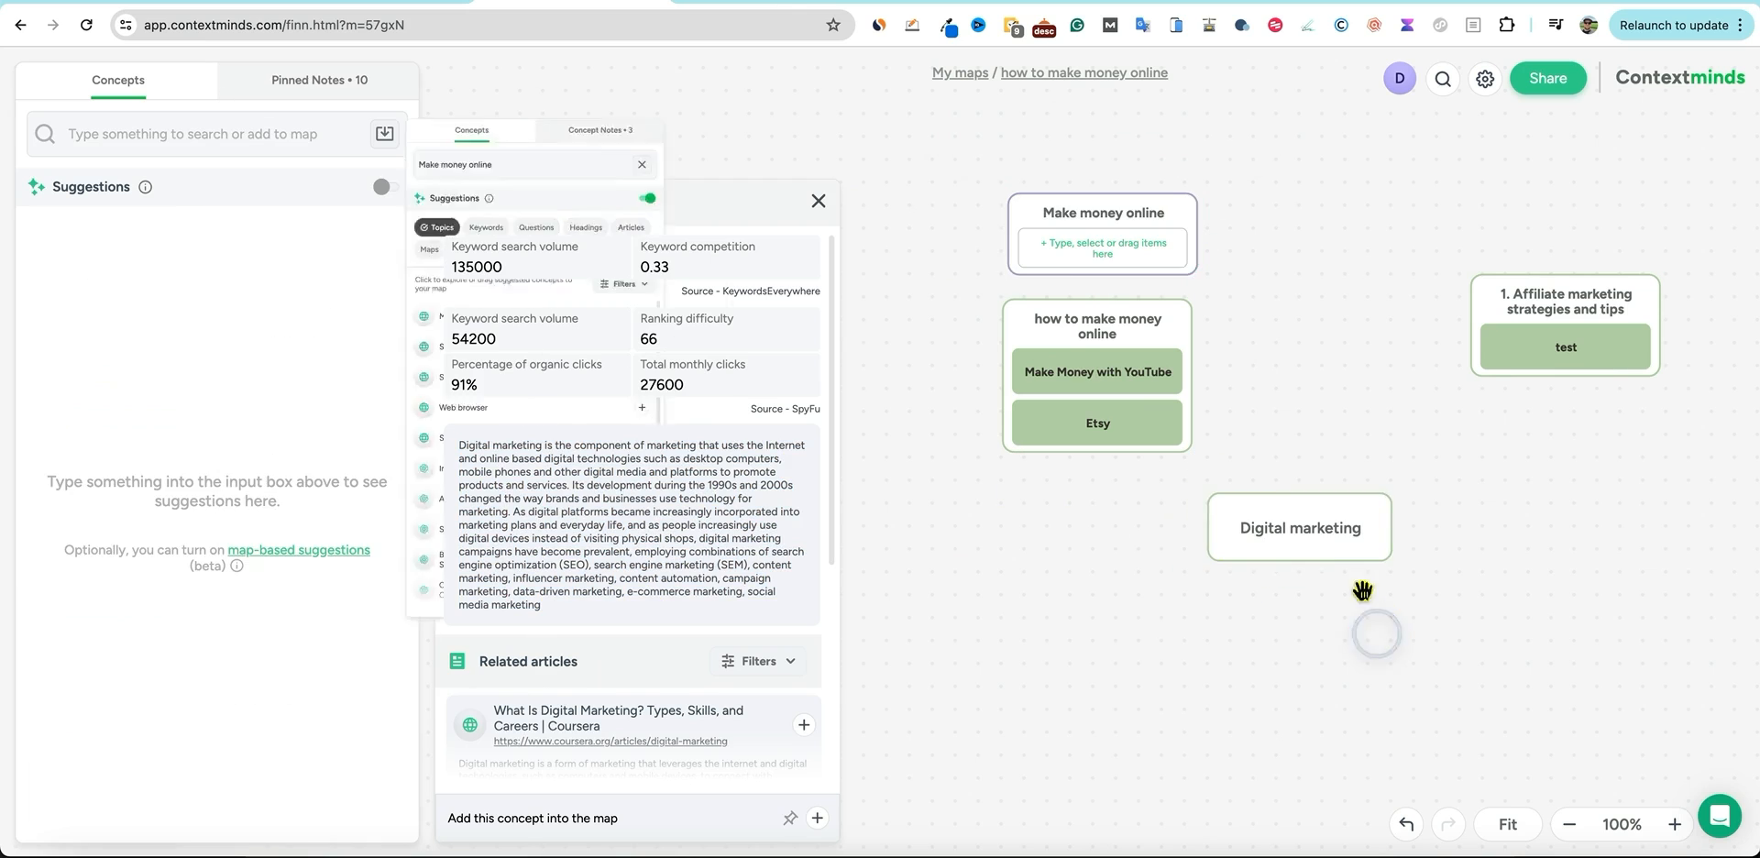
Preview the suggested topic "Online advertising" for "Digital marketing", add it, and nest it inside that concept.
click(1295, 551)
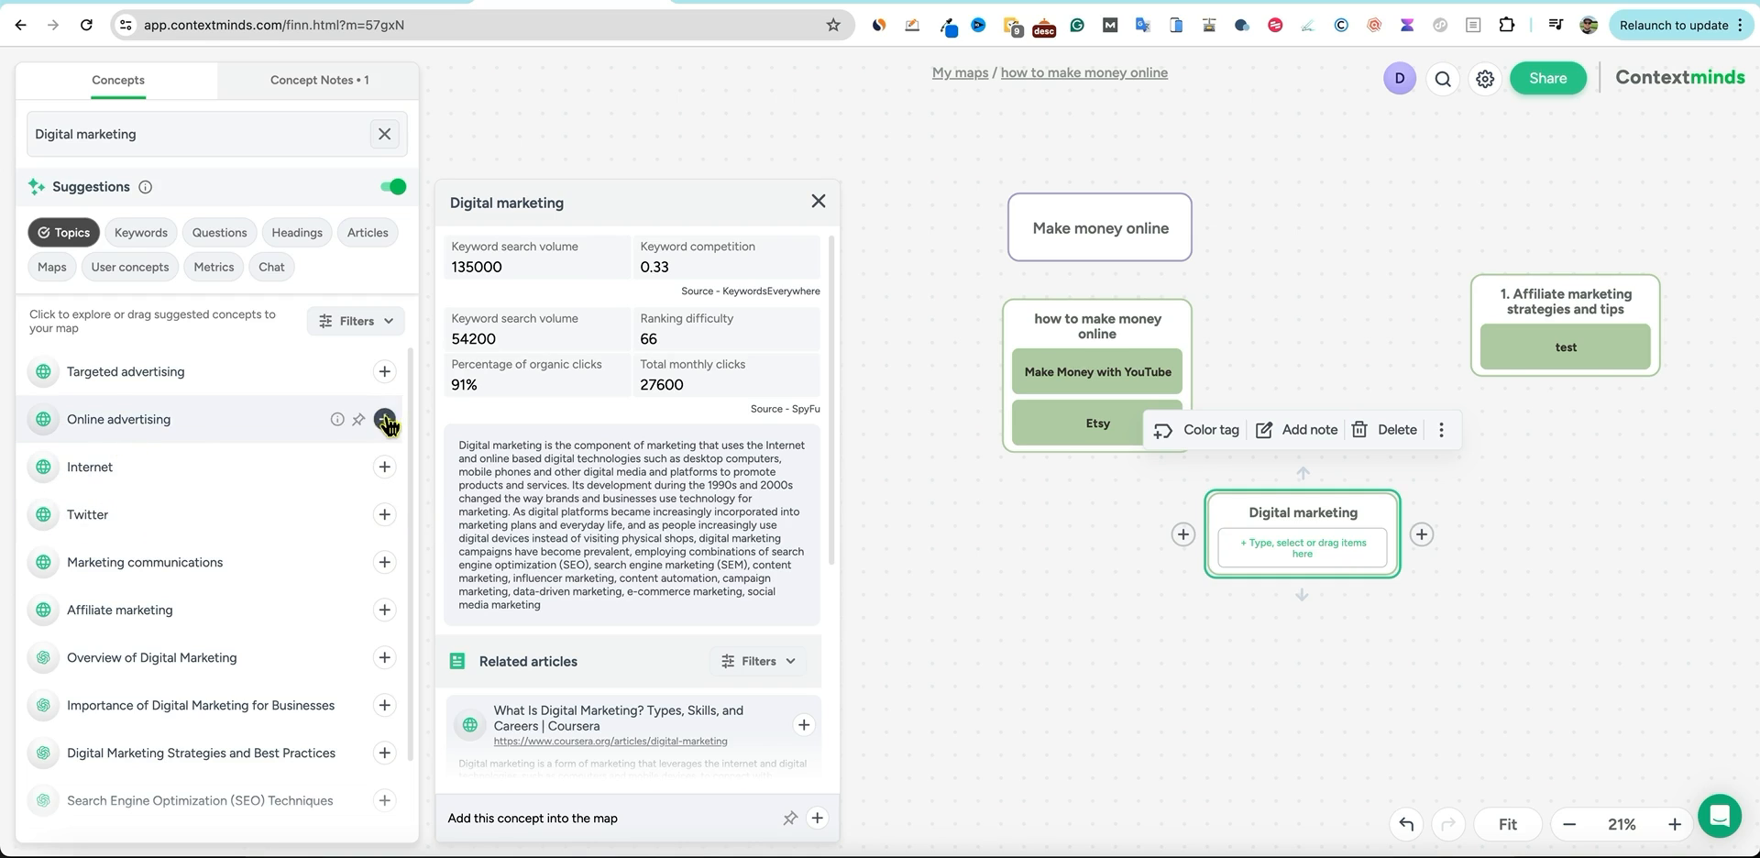
click(144, 425)
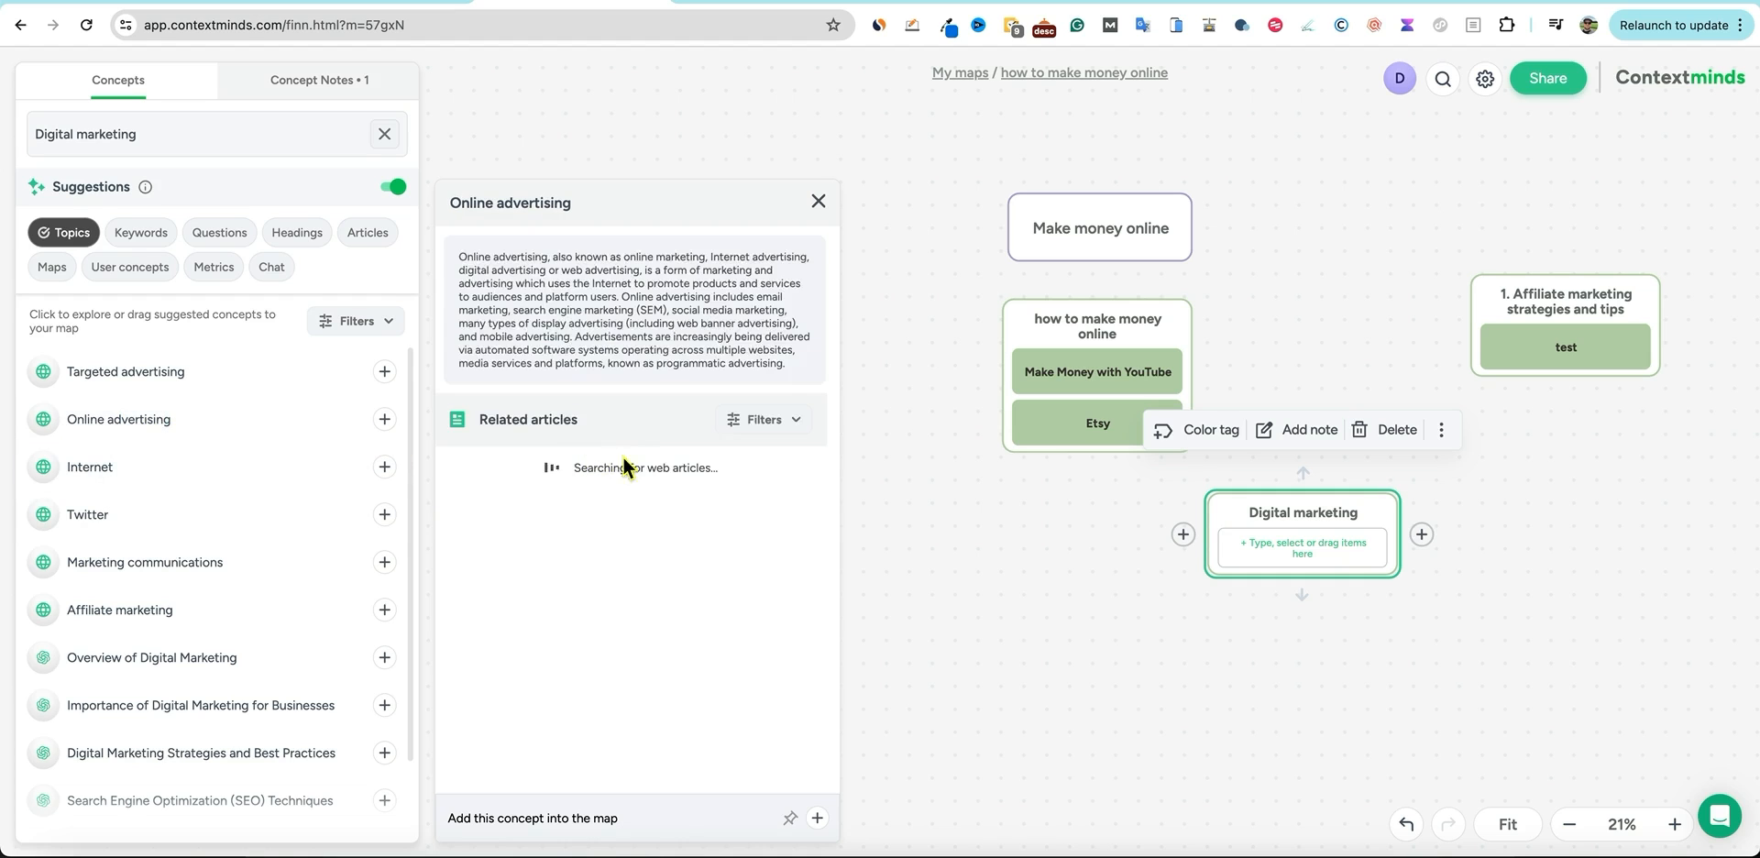
click(384, 419)
drag(1014, 158, 1285, 553)
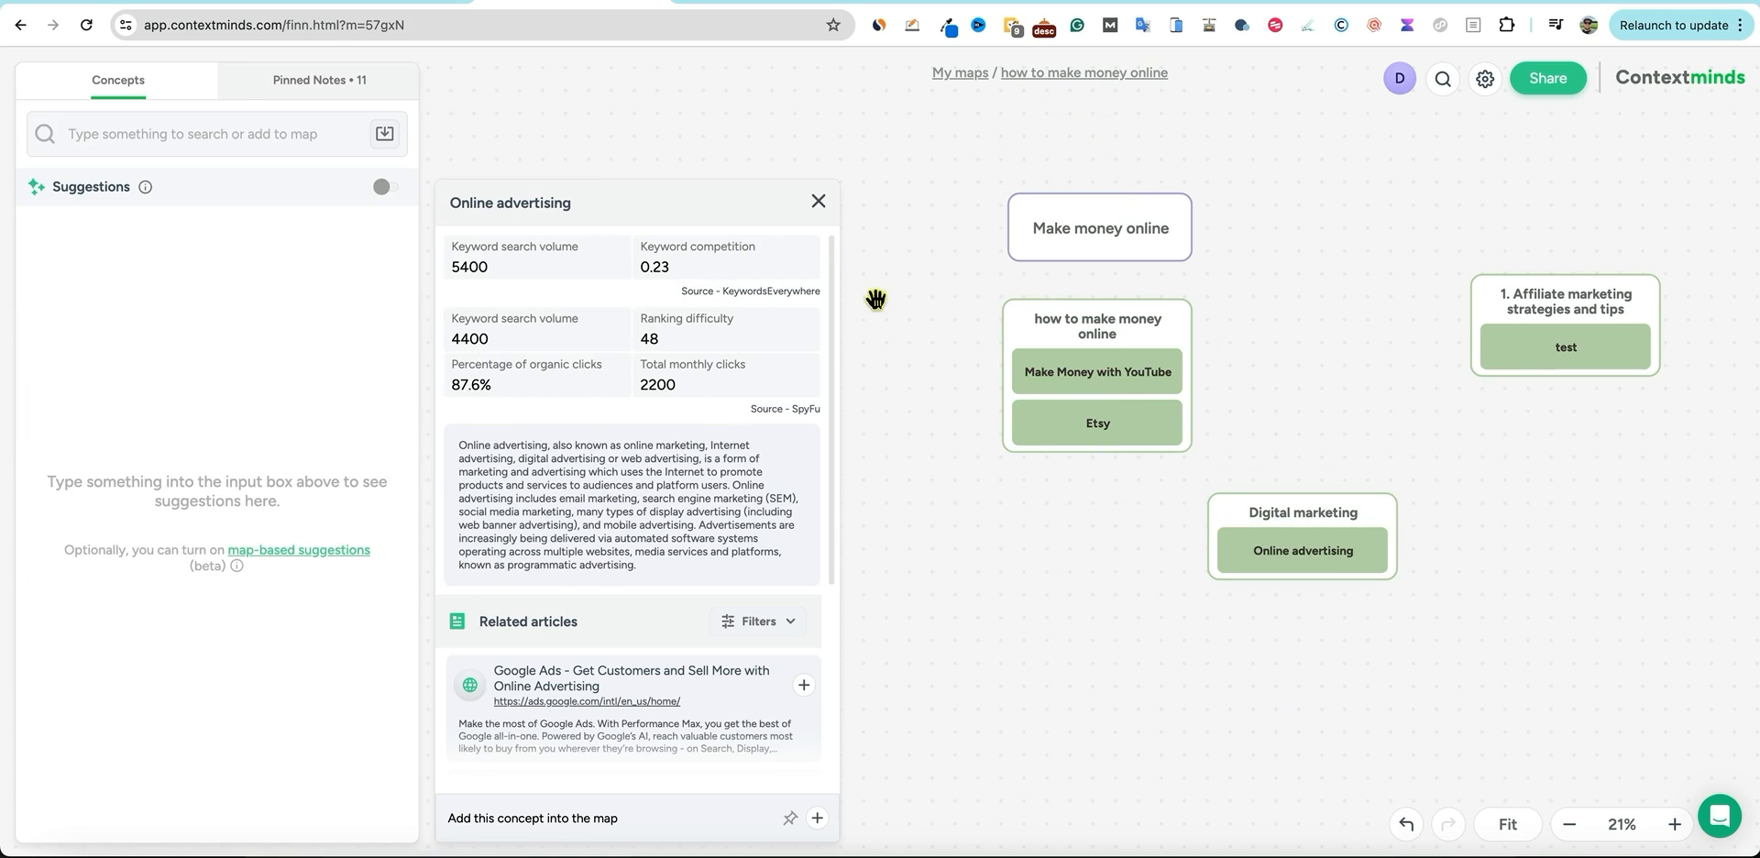
click(819, 200)
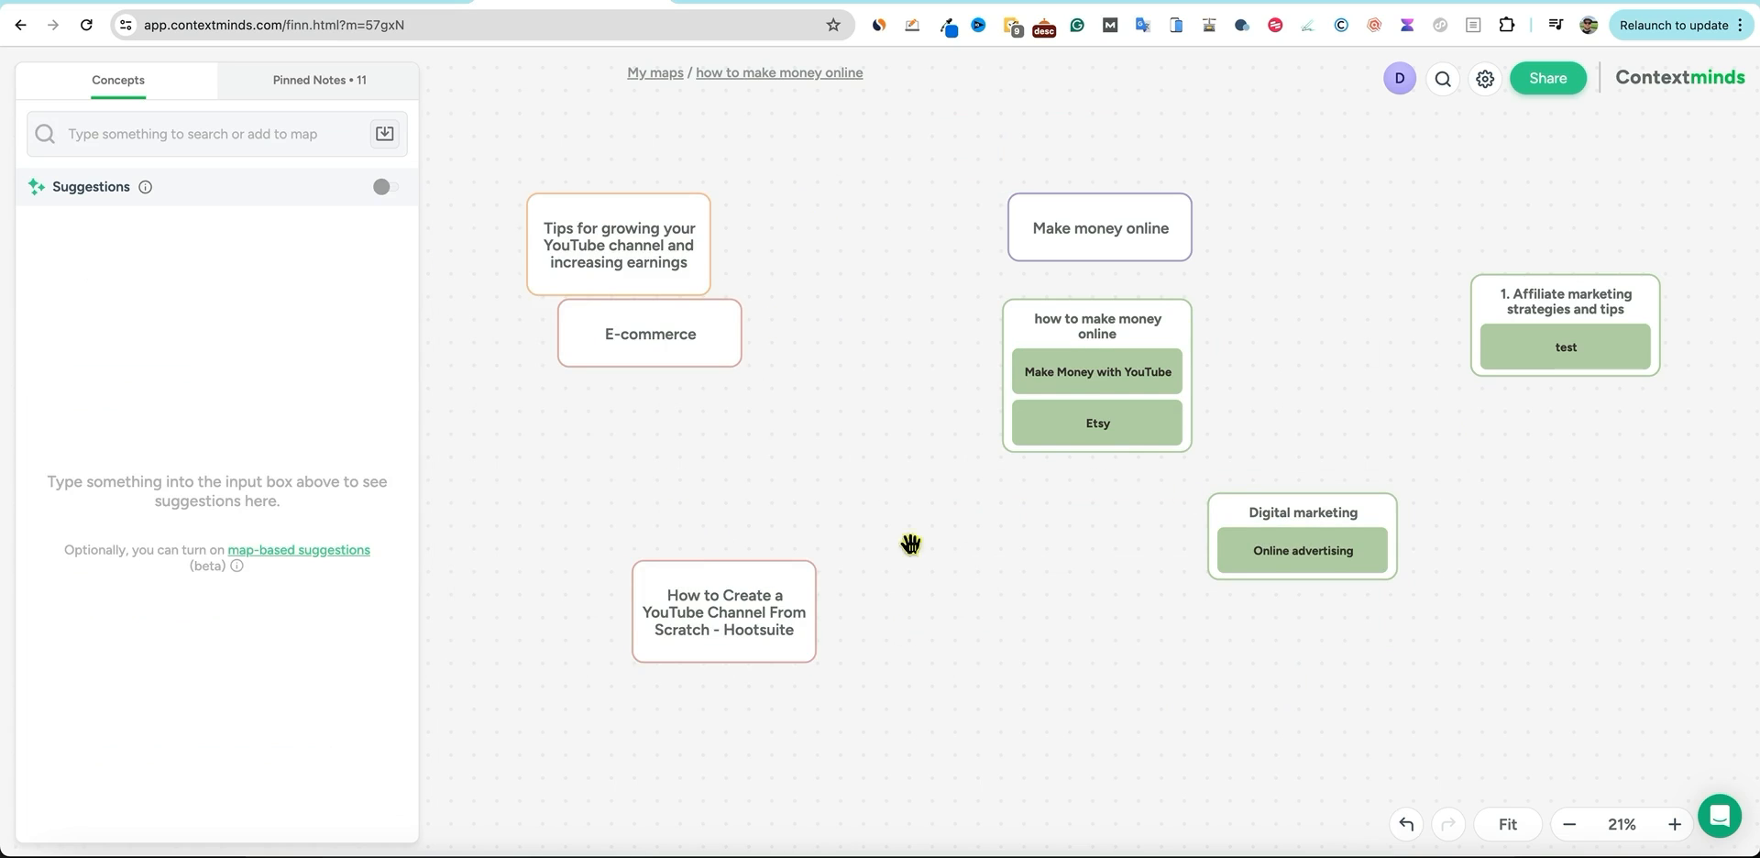
drag(880, 474, 876, 467)
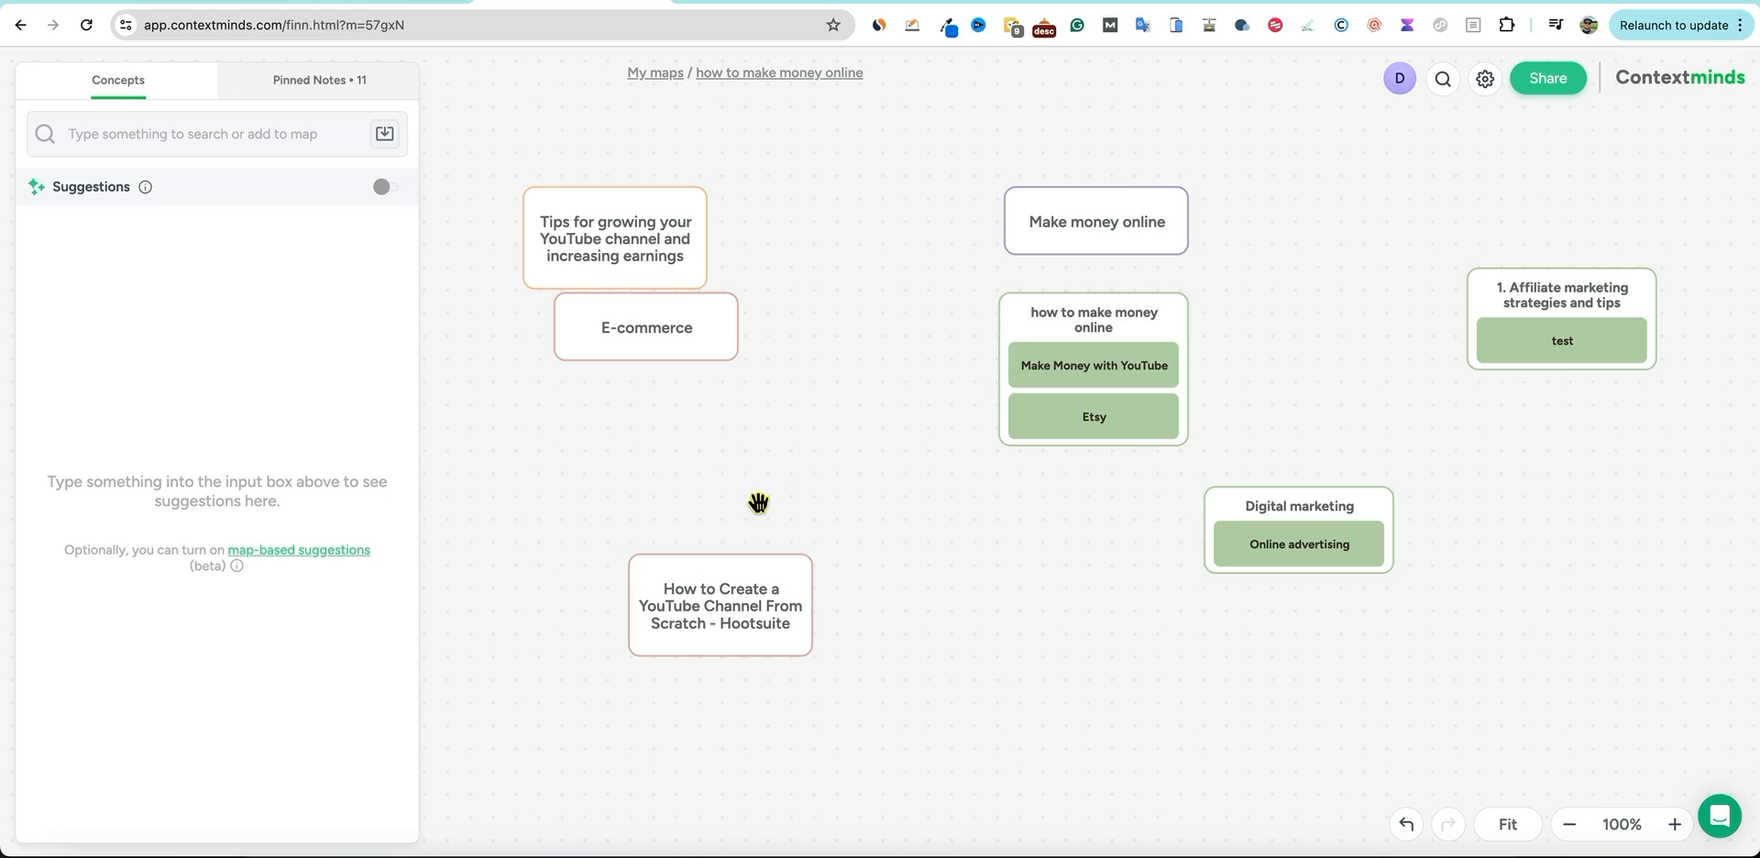
Switch to the AppSumo deal page and look through the founder's notes, the questions section and the helpful links.
click(400, 2)
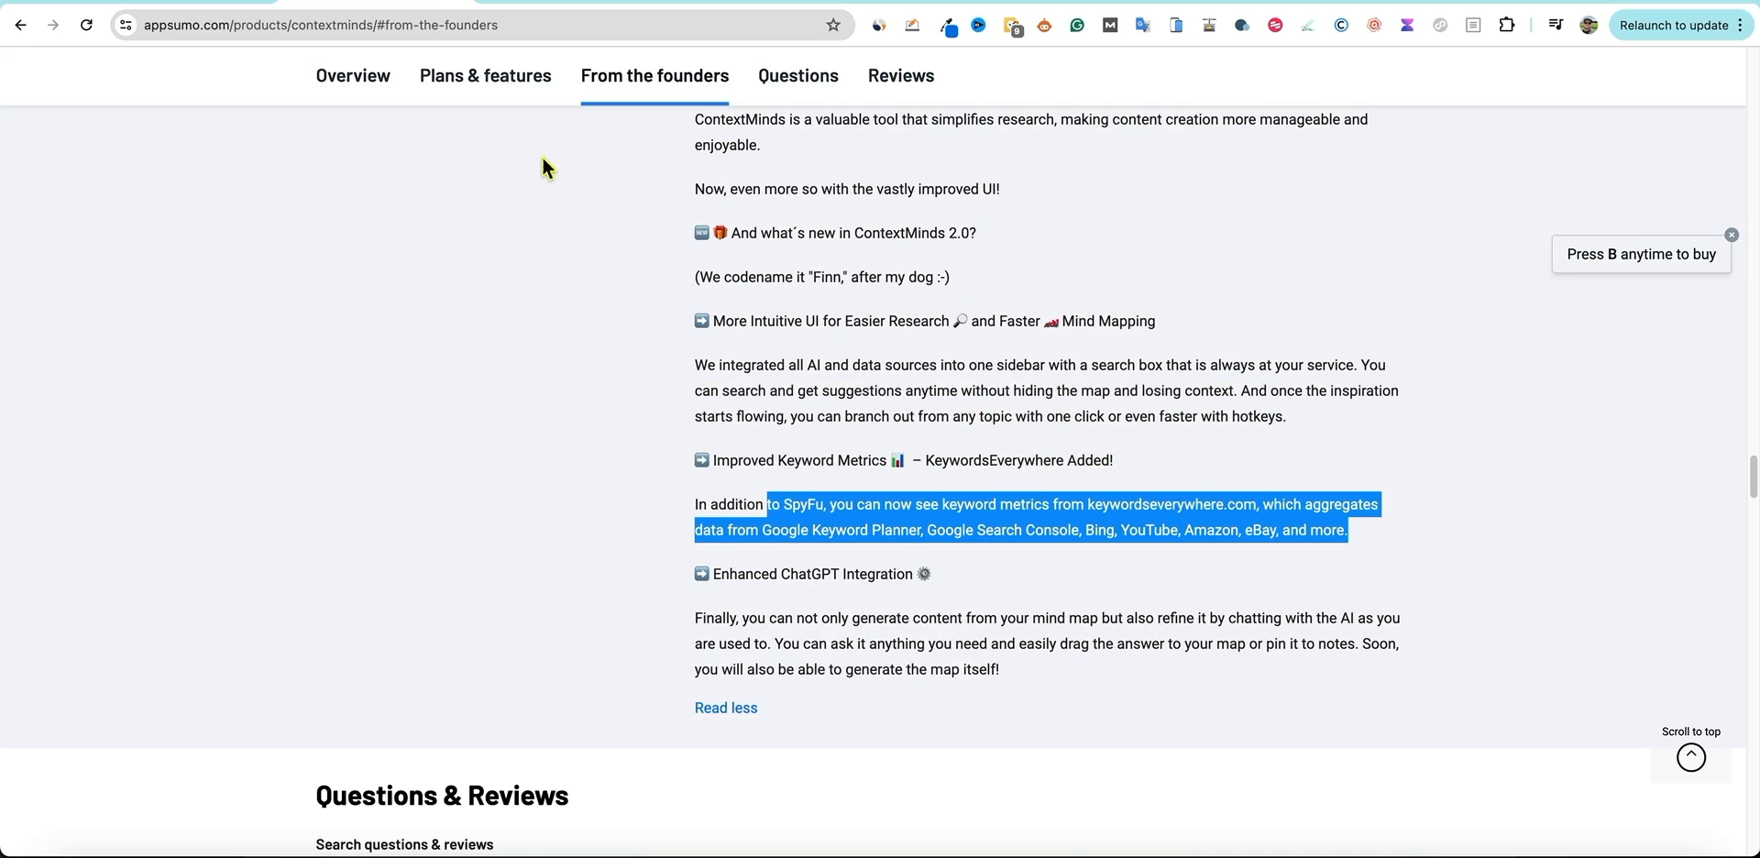
scroll(692, 463, down, 3)
scroll(697, 463, down, 3)
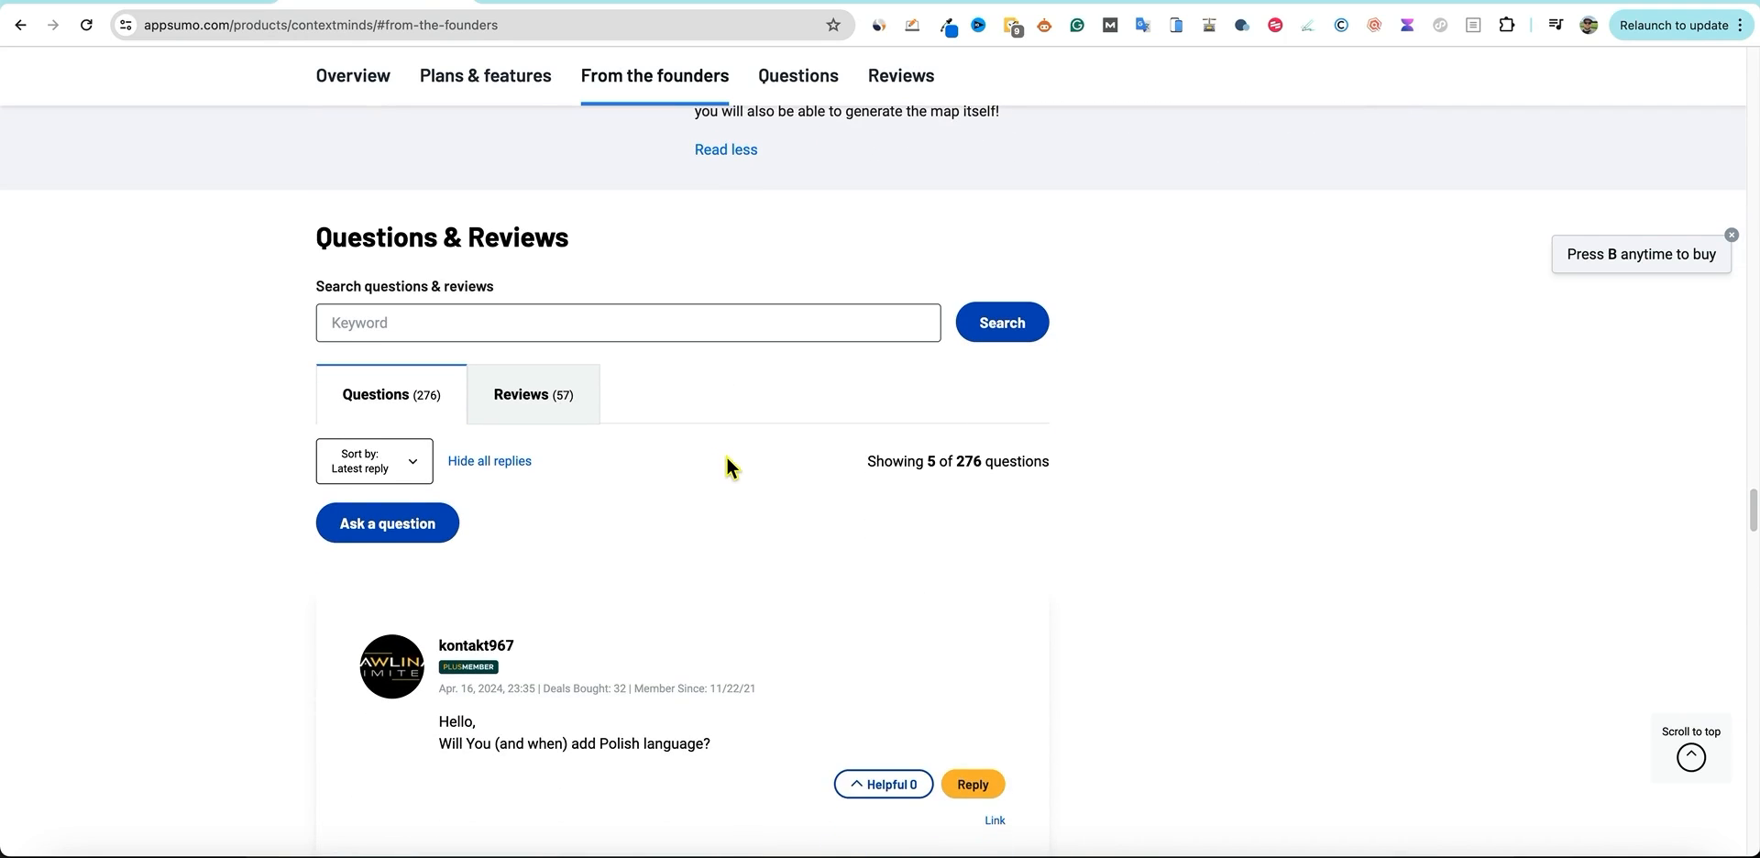
scroll(739, 458, up, 5)
scroll(943, 503, up, 1)
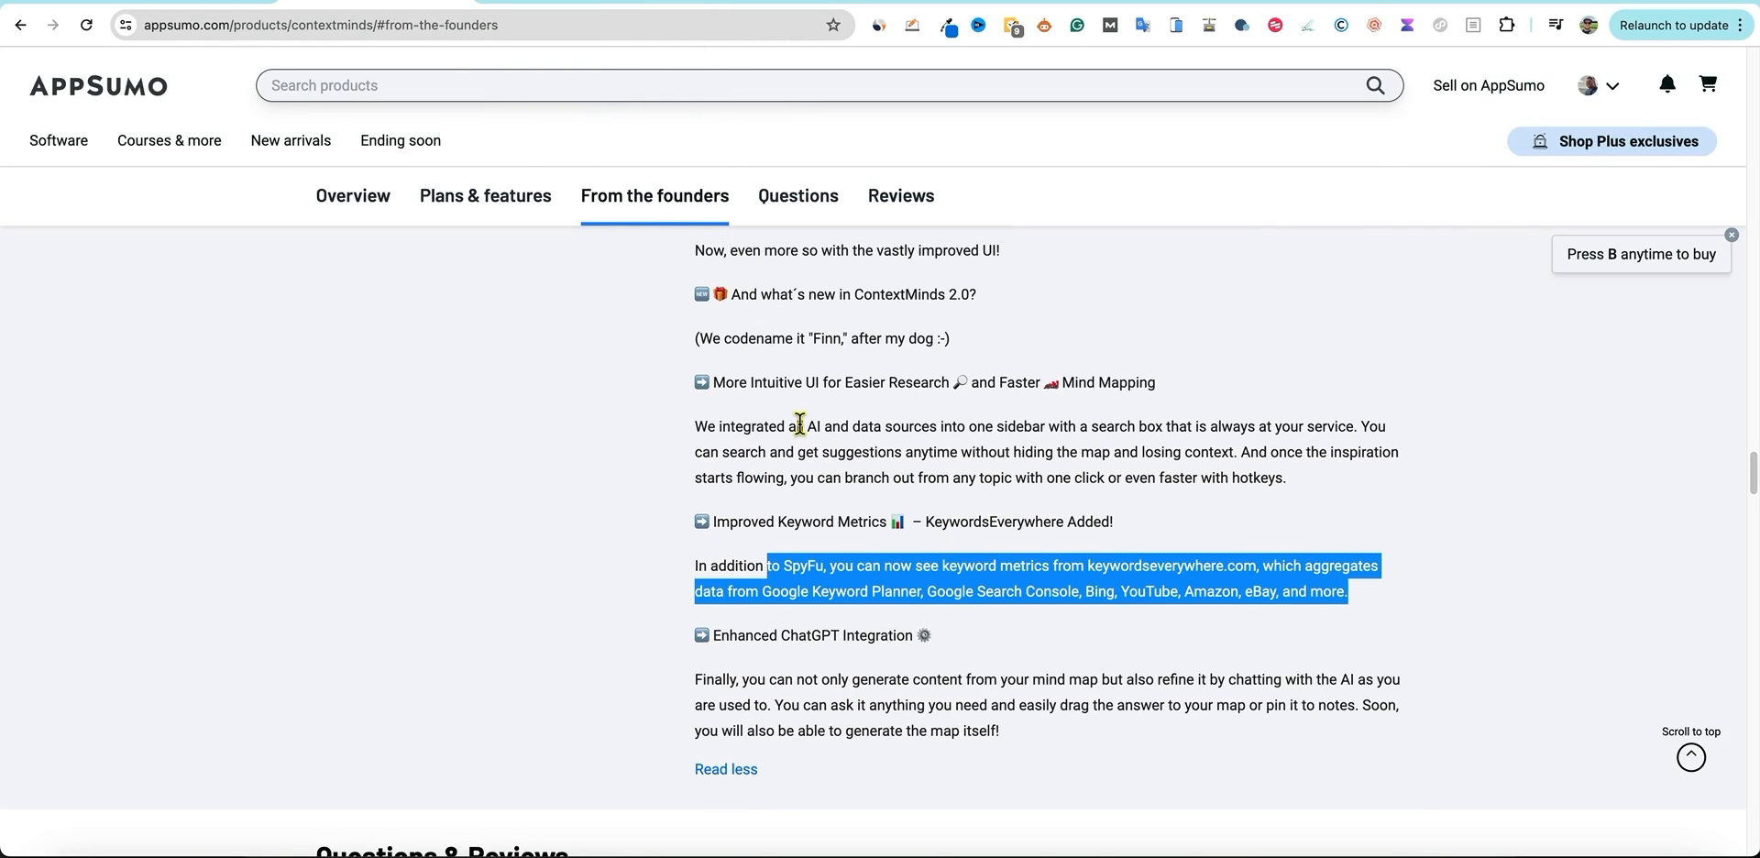
scroll(799, 423, up, 5)
scroll(799, 424, up, 4)
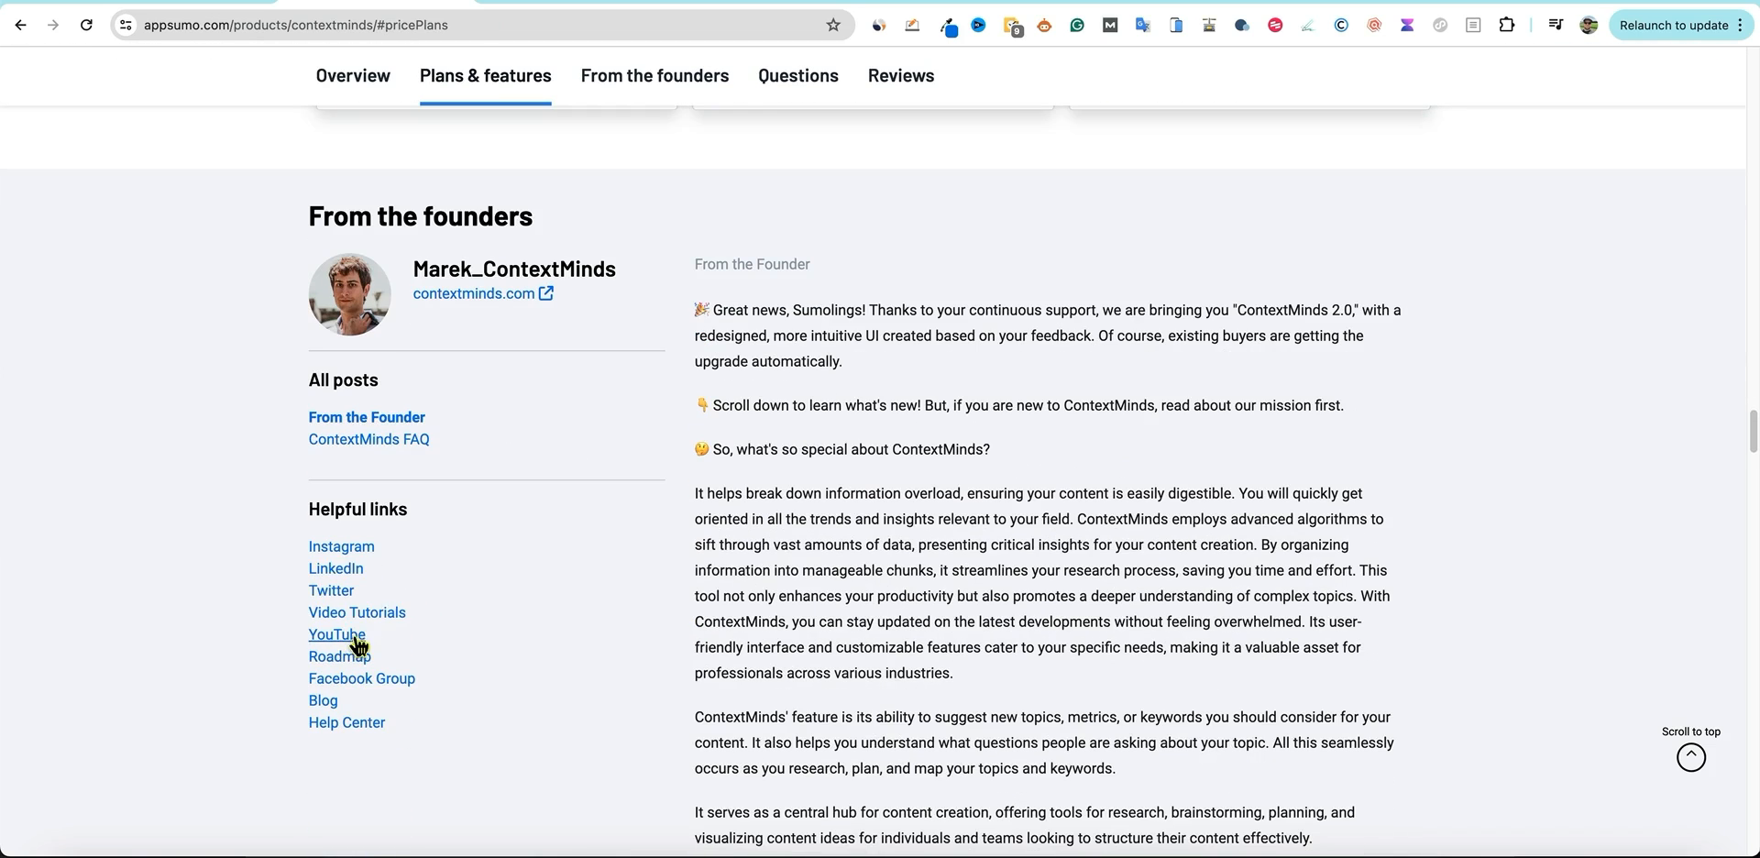
Open the ContextMinds public roadmap and read the in-progress, up next, future and considered features.
click(344, 660)
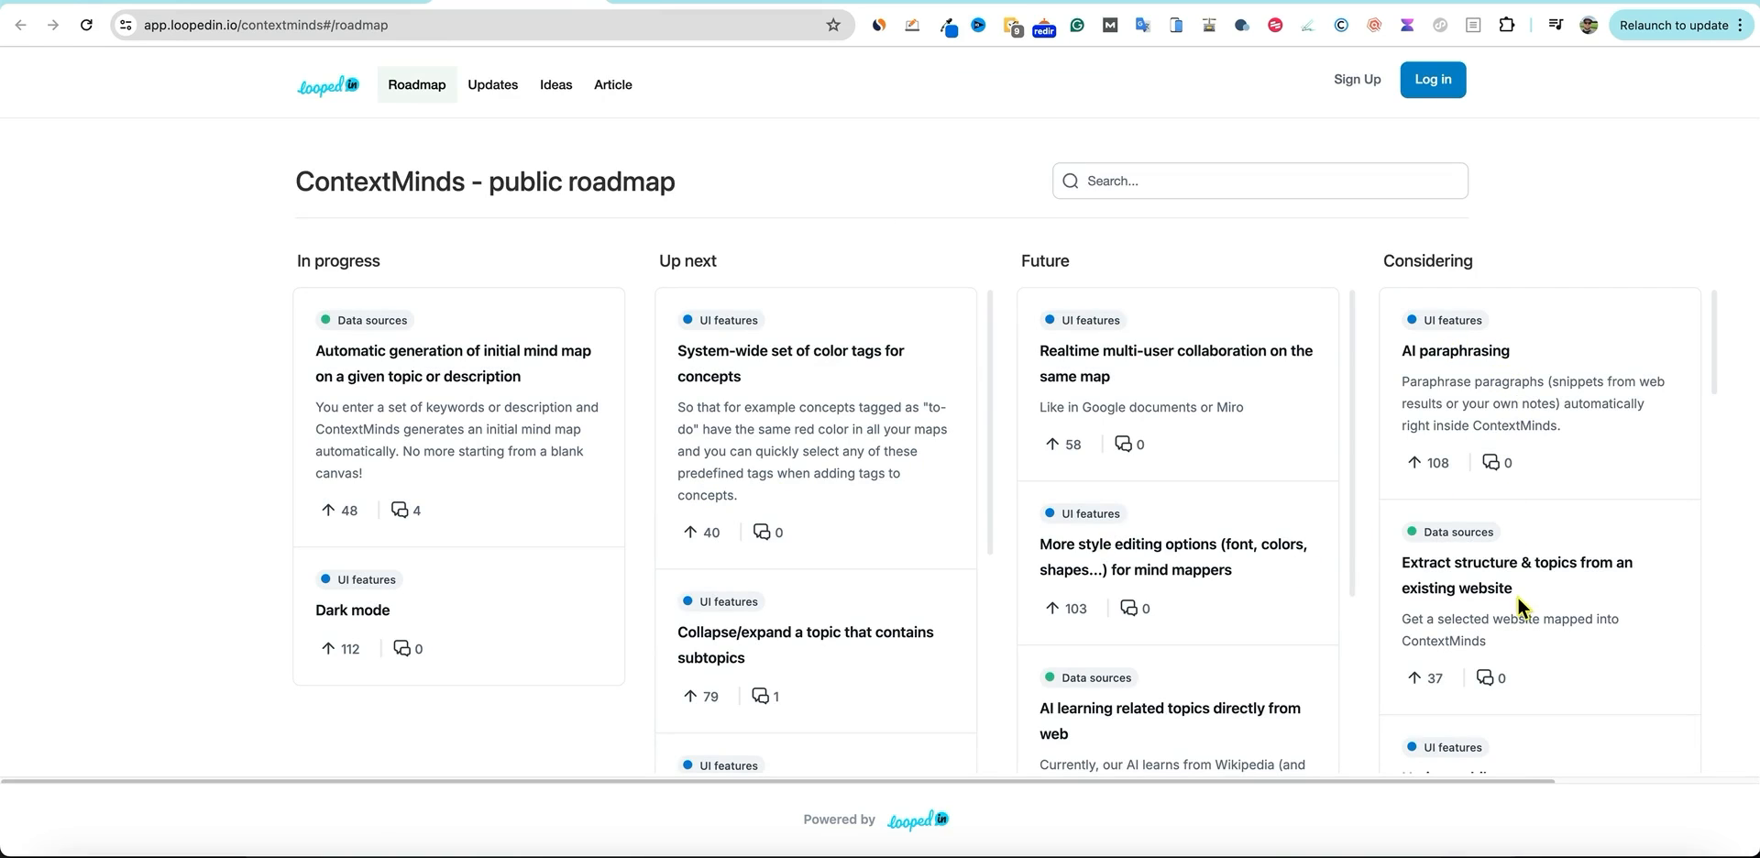
scroll(1459, 585, down, 2)
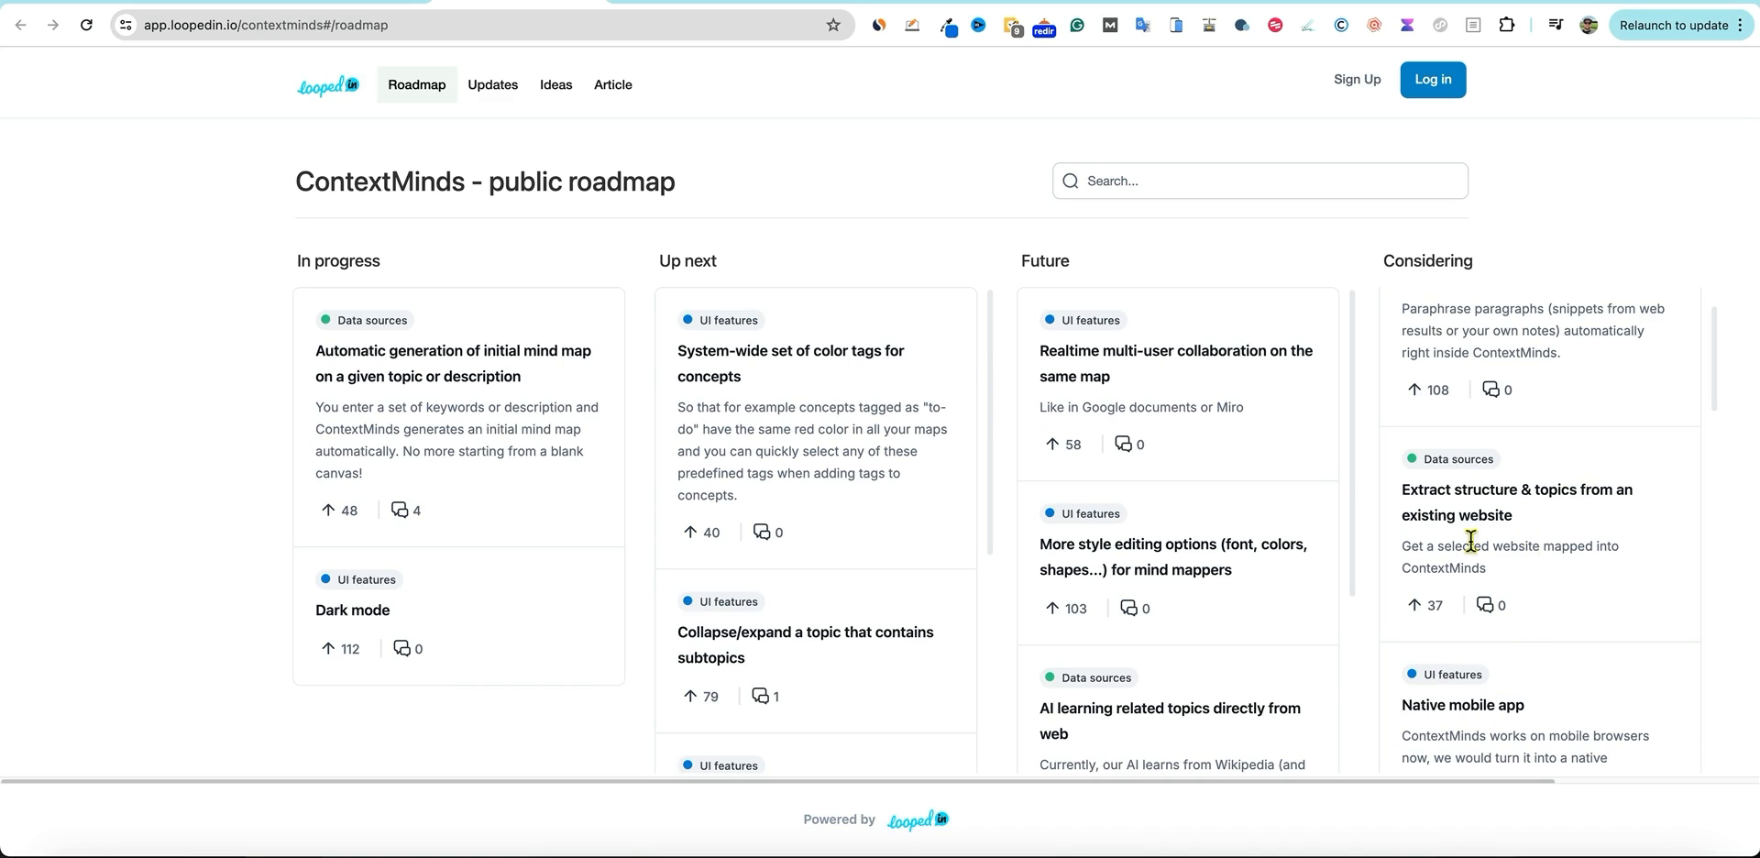
scroll(1464, 560, up, 1)
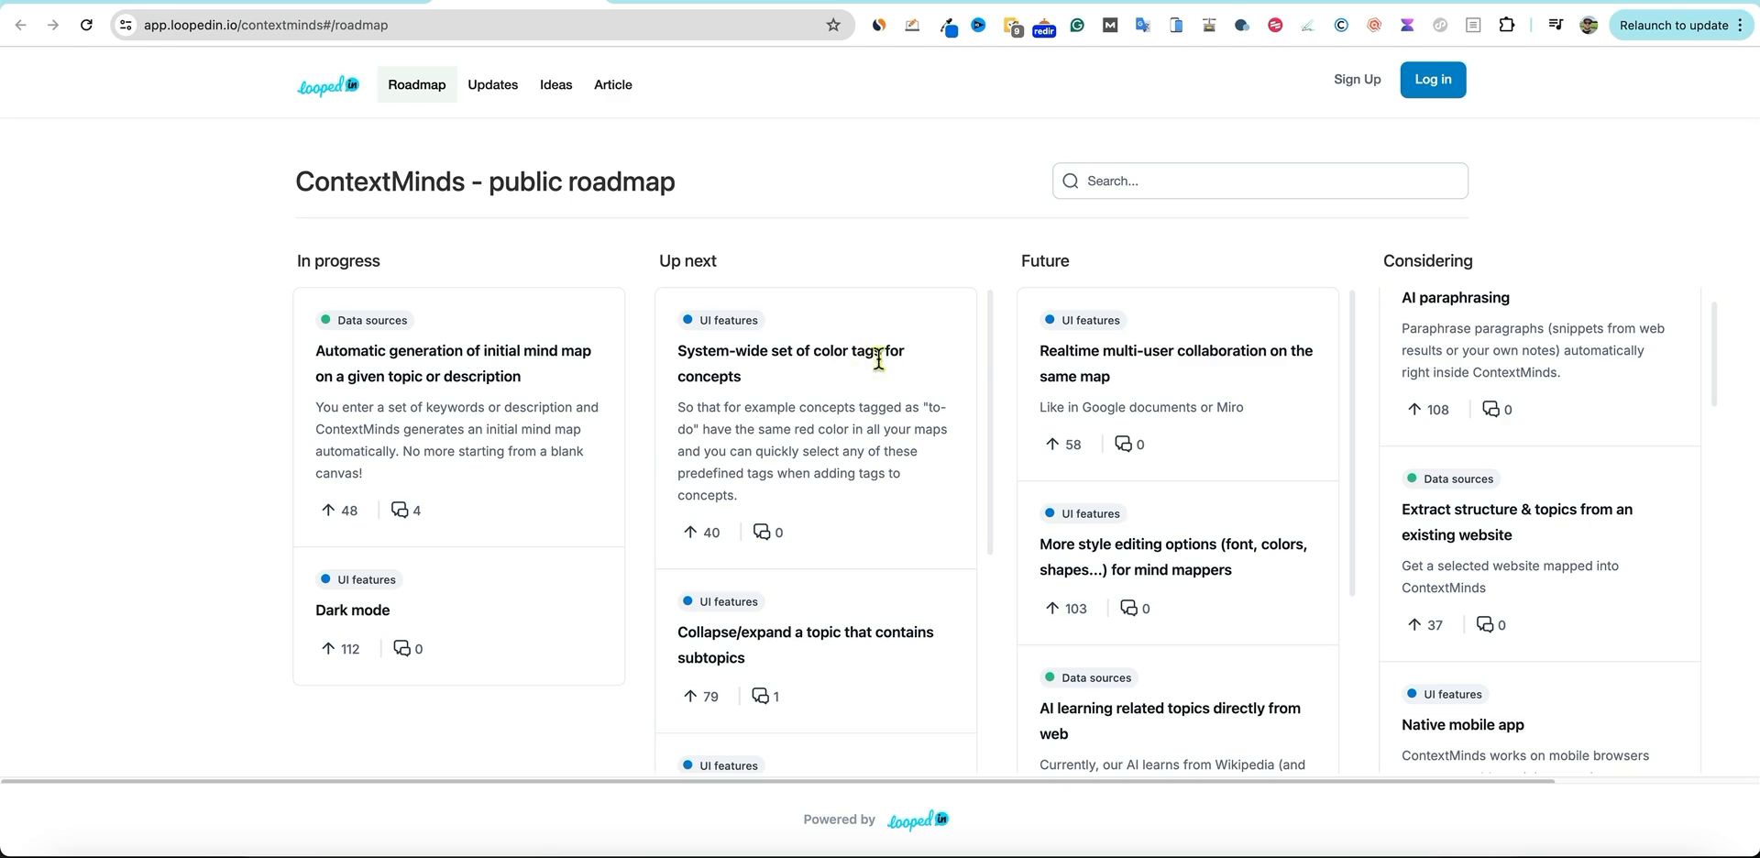
scroll(783, 642, down, 5)
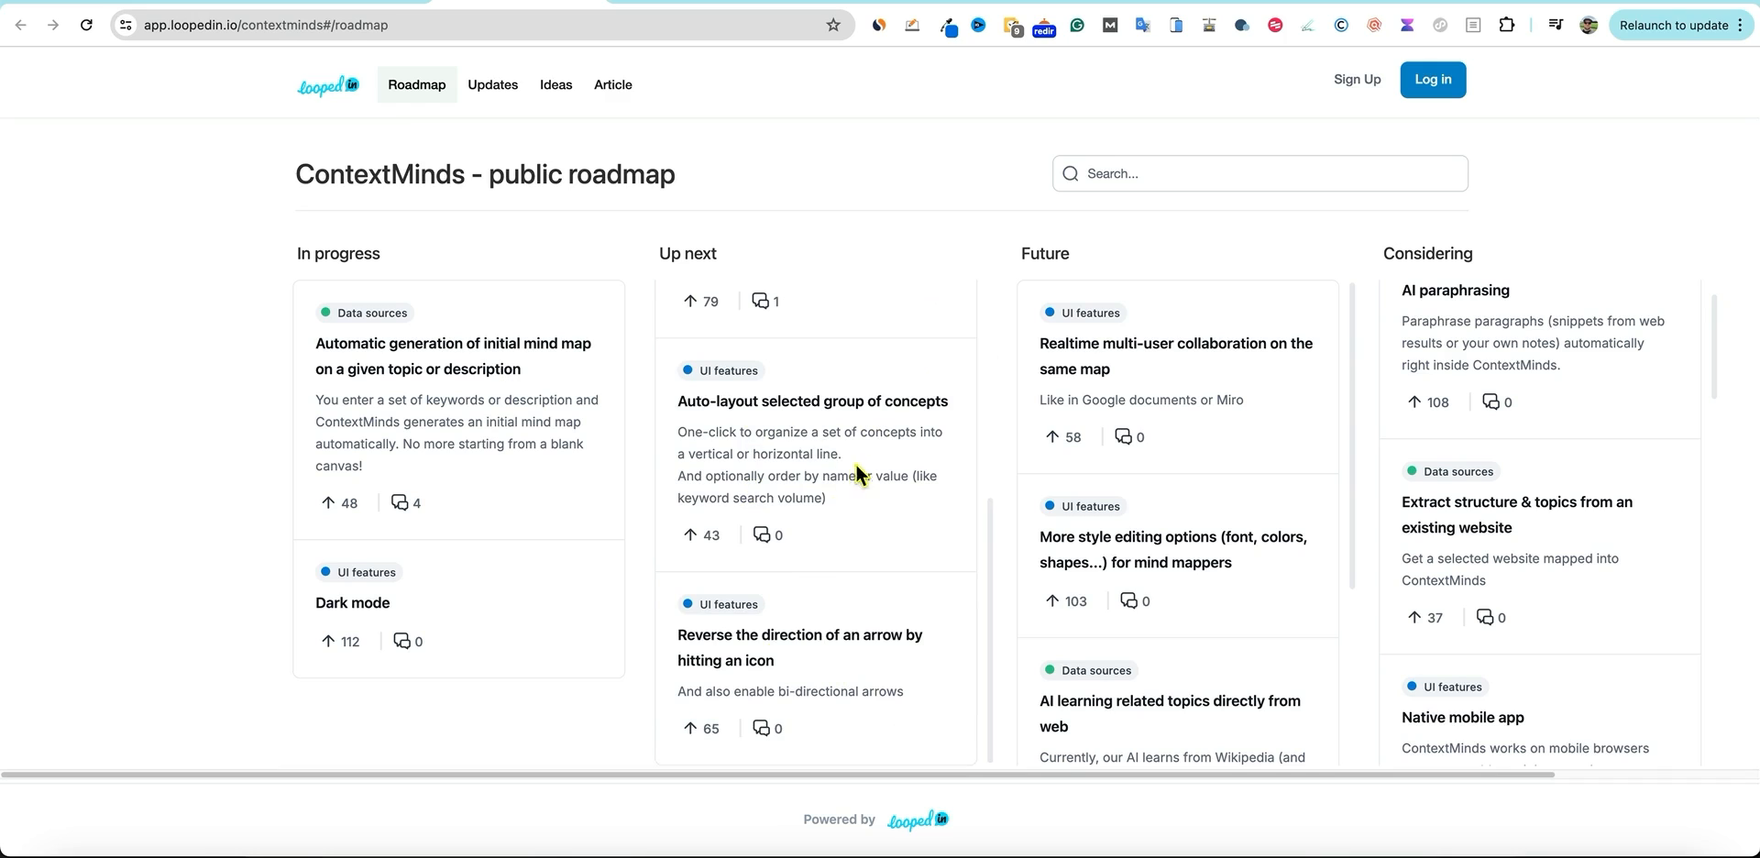
scroll(720, 437, up, 1)
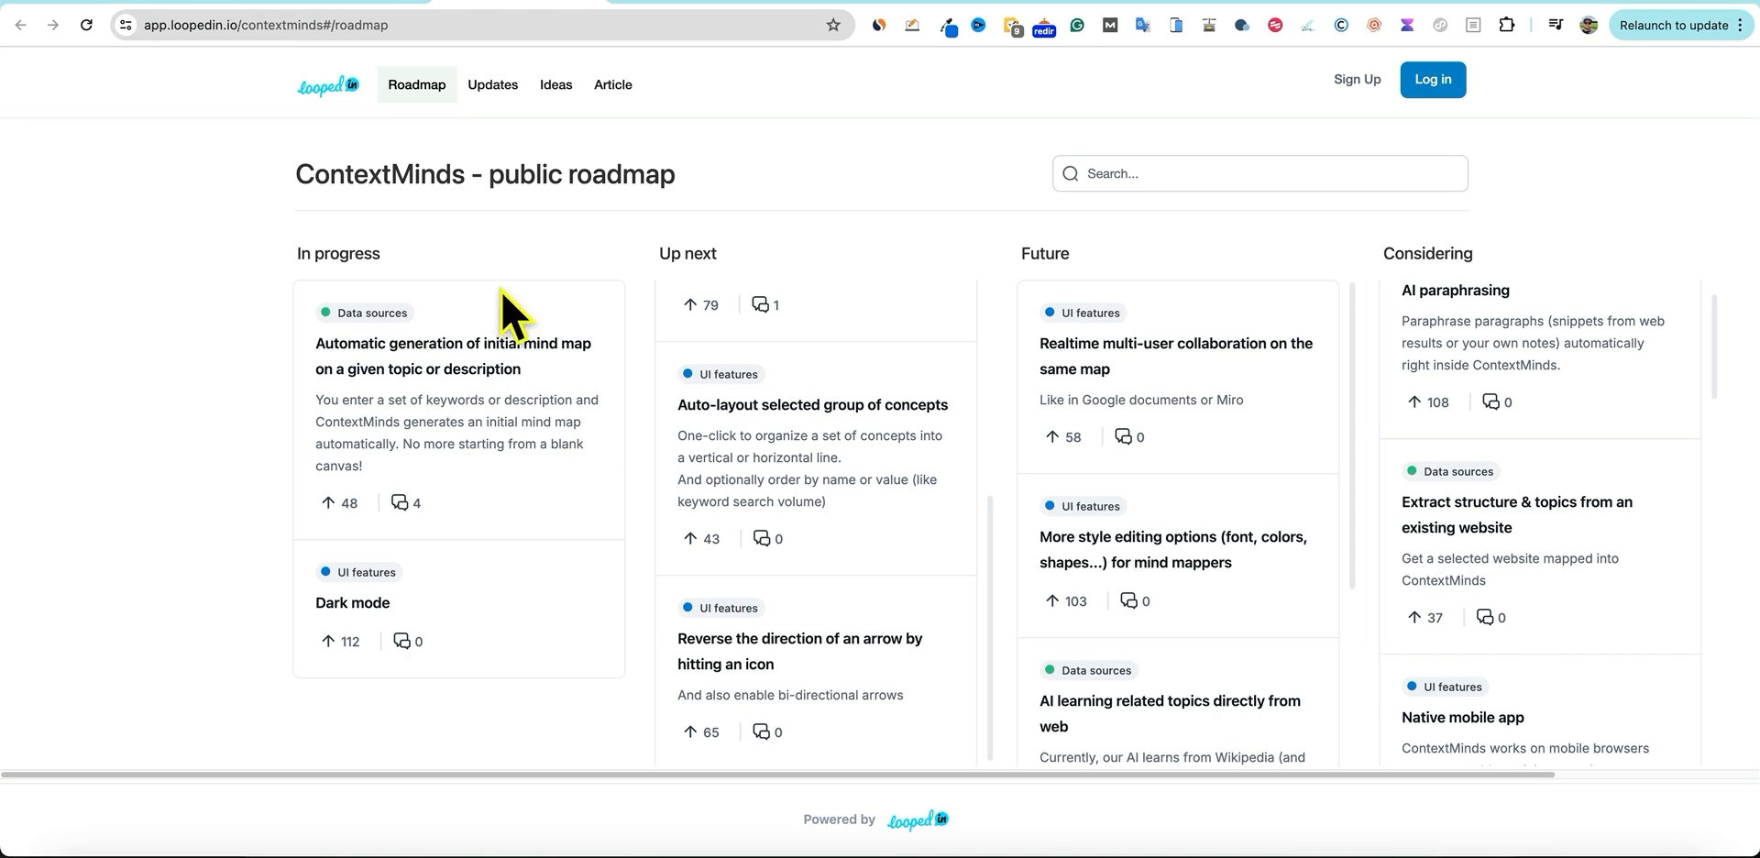
Return to the AppSumo deal page and compare the Single, Double and Multiple plans' prices and limits.
scroll(511, 569, up, 1)
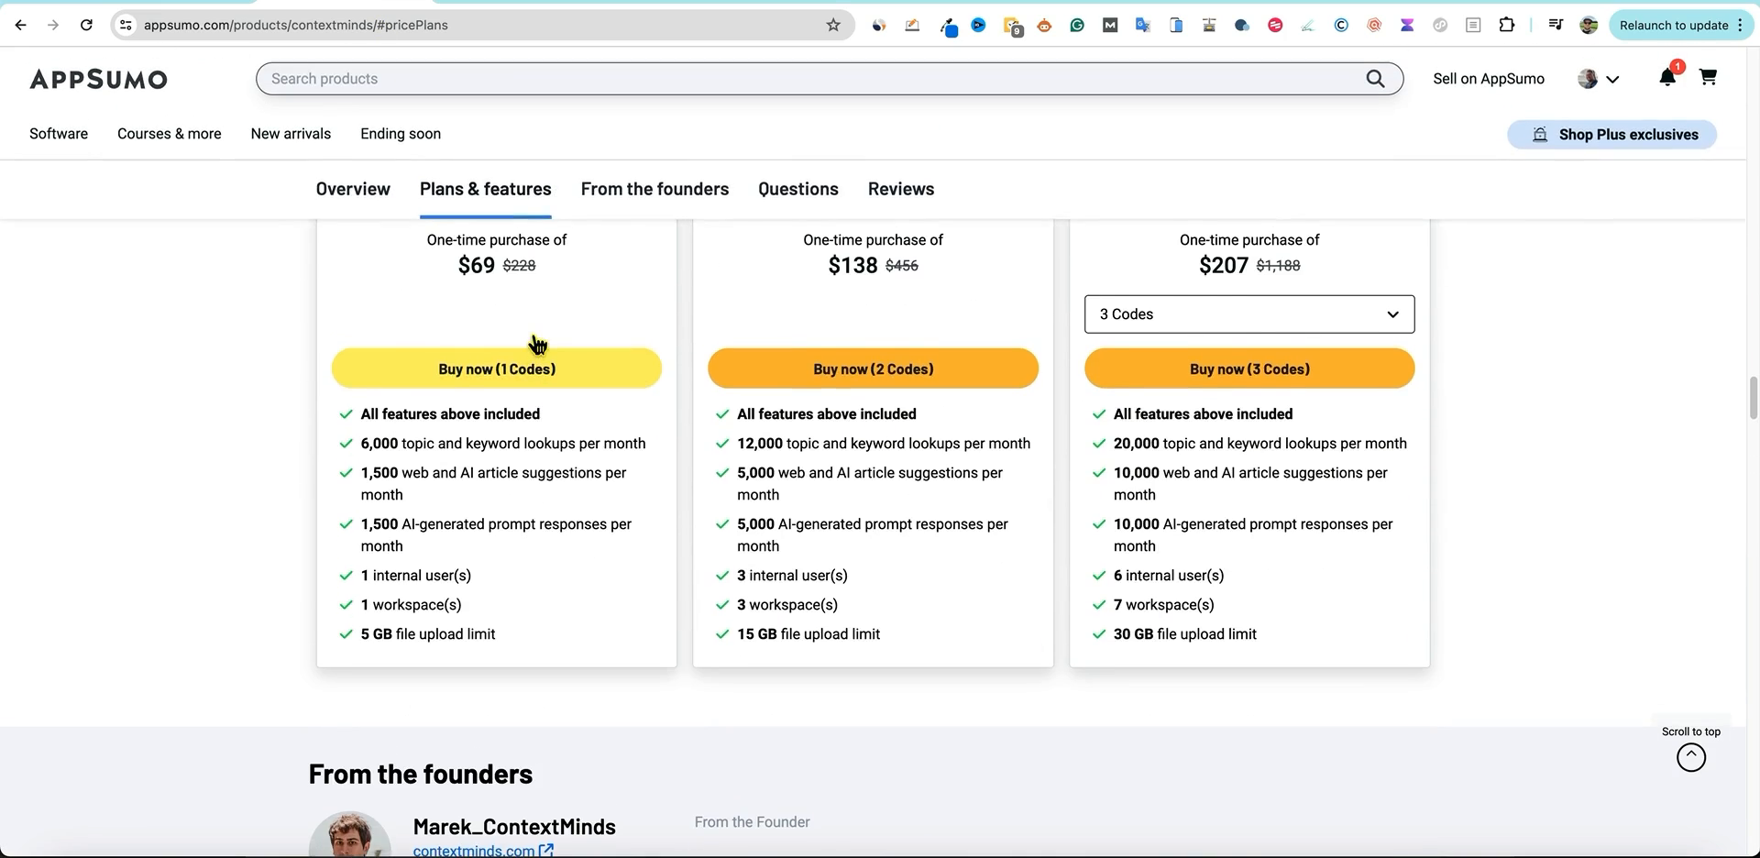
scroll(537, 345, up, 2)
scroll(975, 573, down, 1)
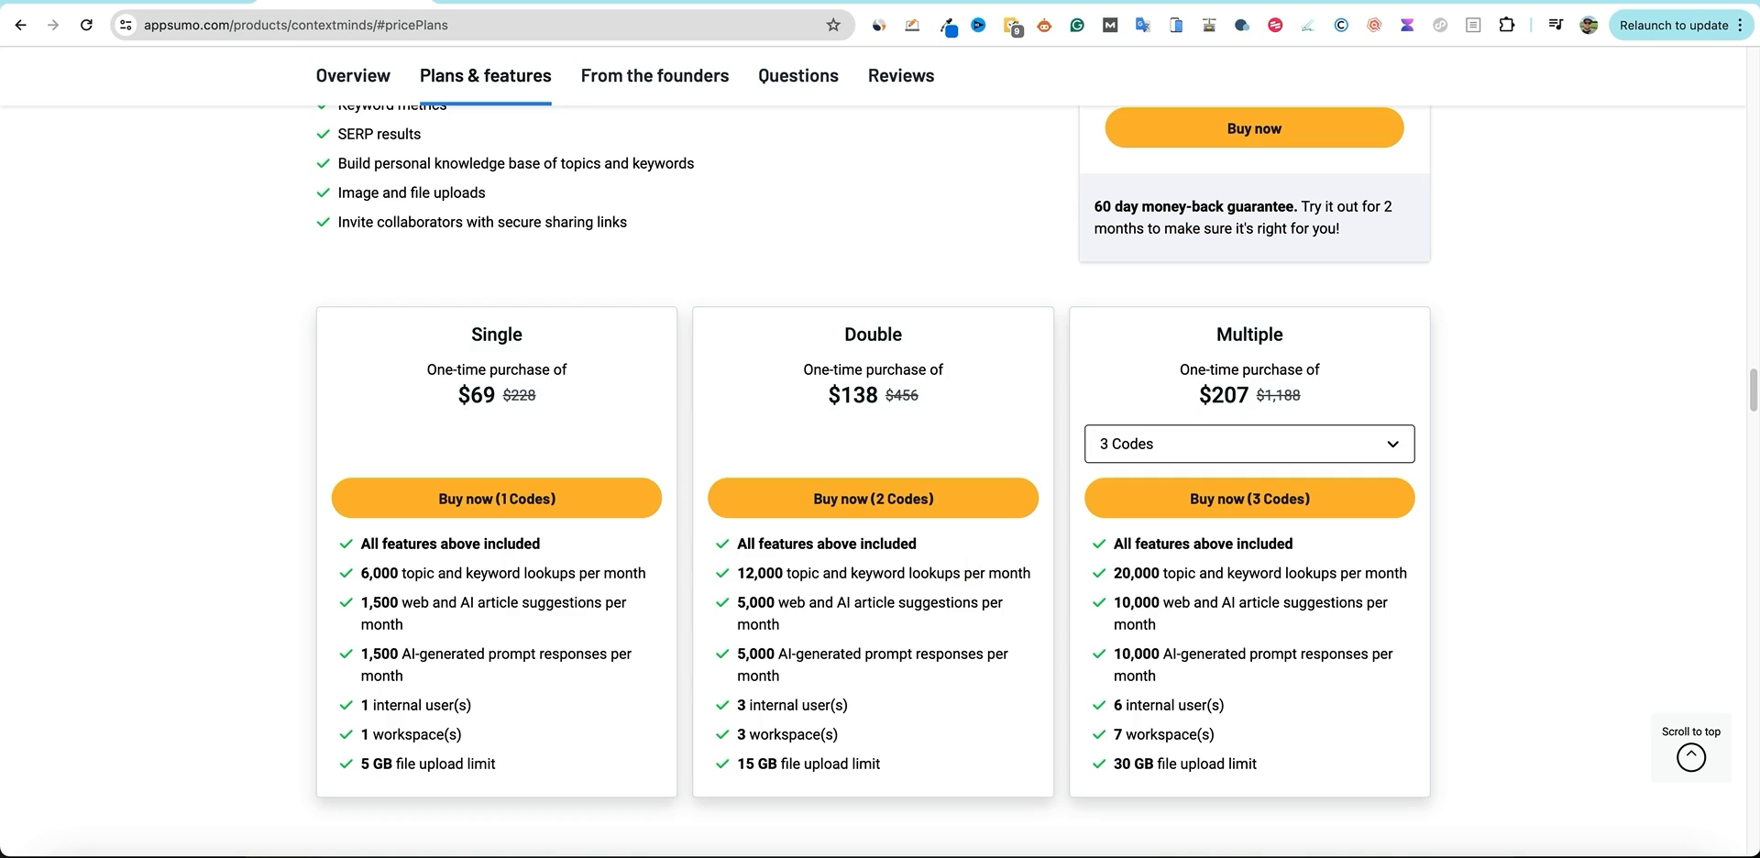
Switch back to the ContextMinds map and look over its concepts.
click(647, 1)
drag(877, 346, 806, 317)
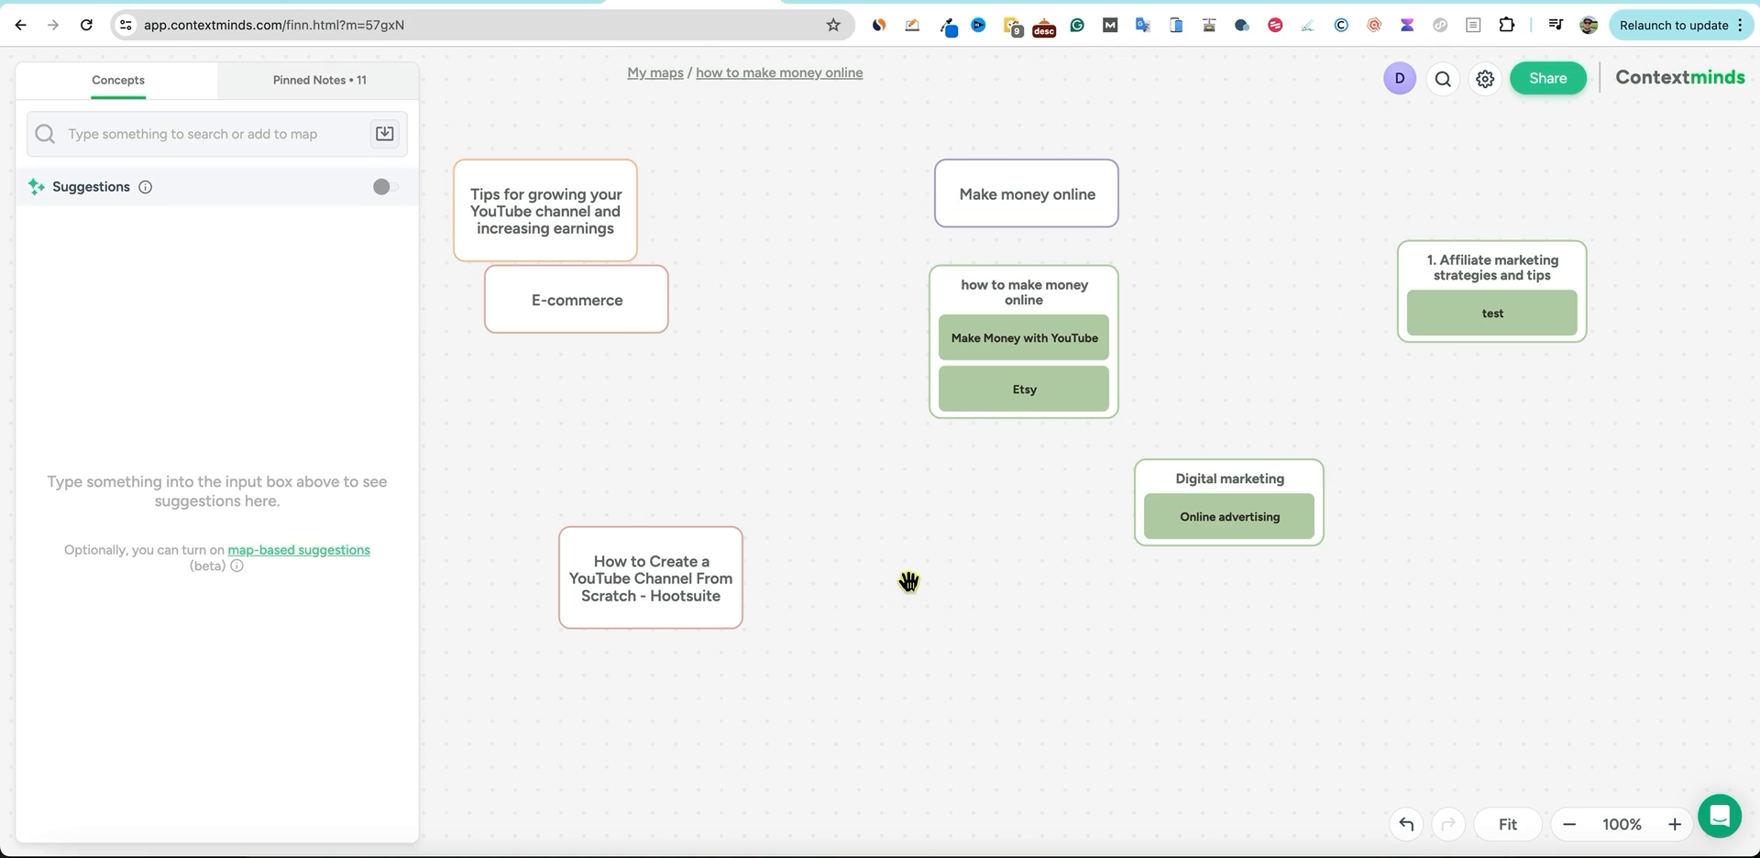
drag(895, 534, 939, 538)
click(750, 553)
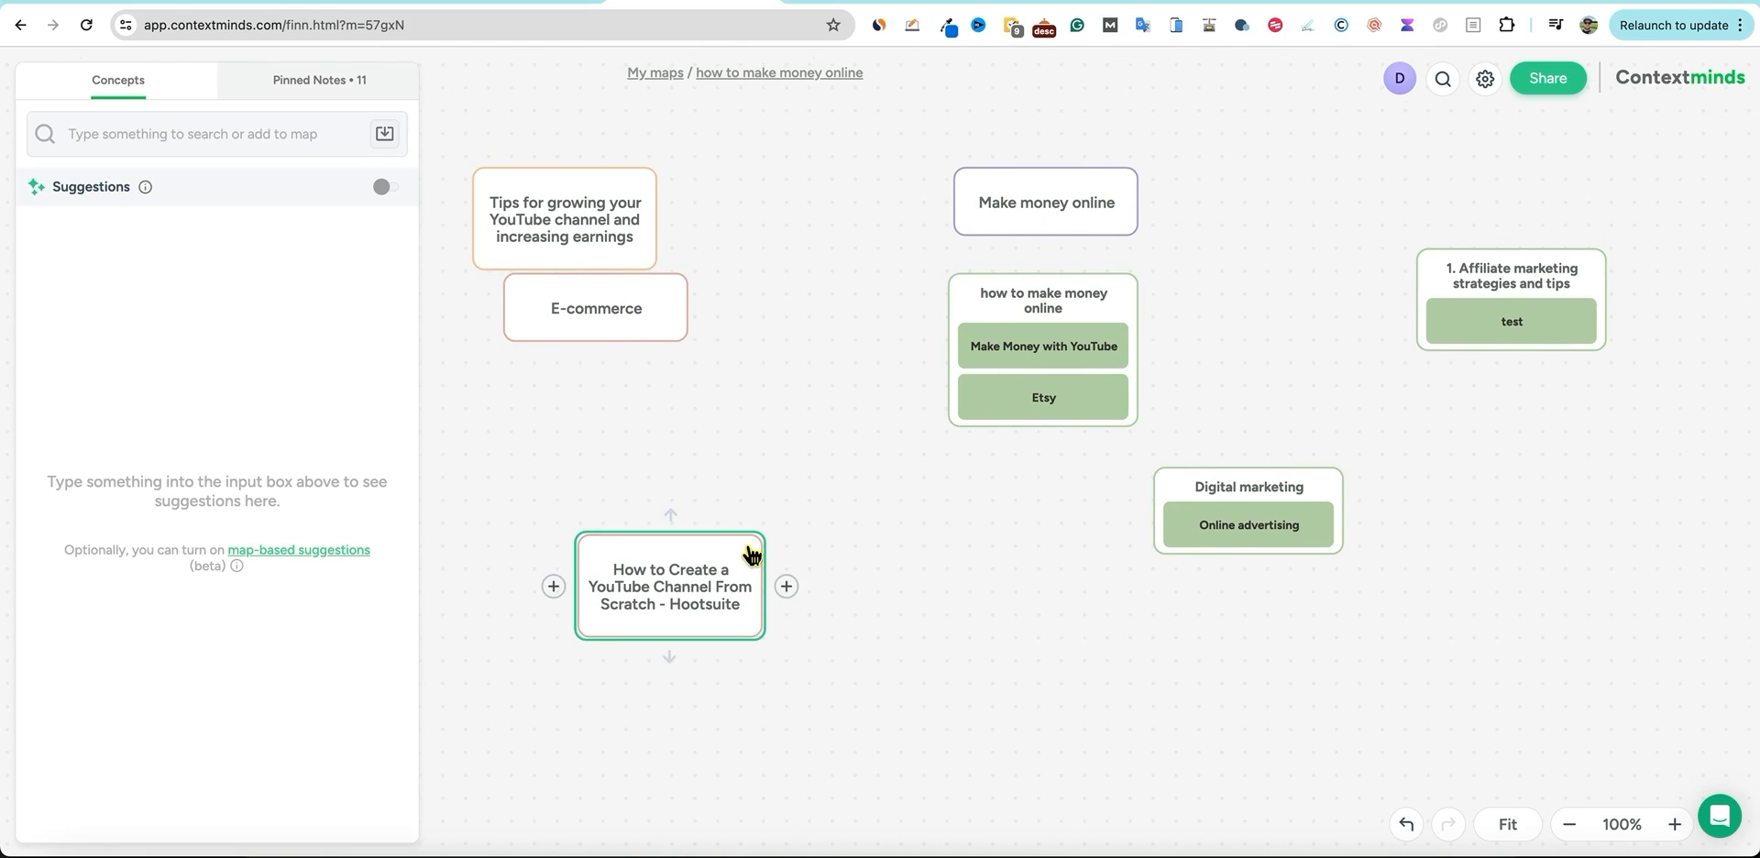